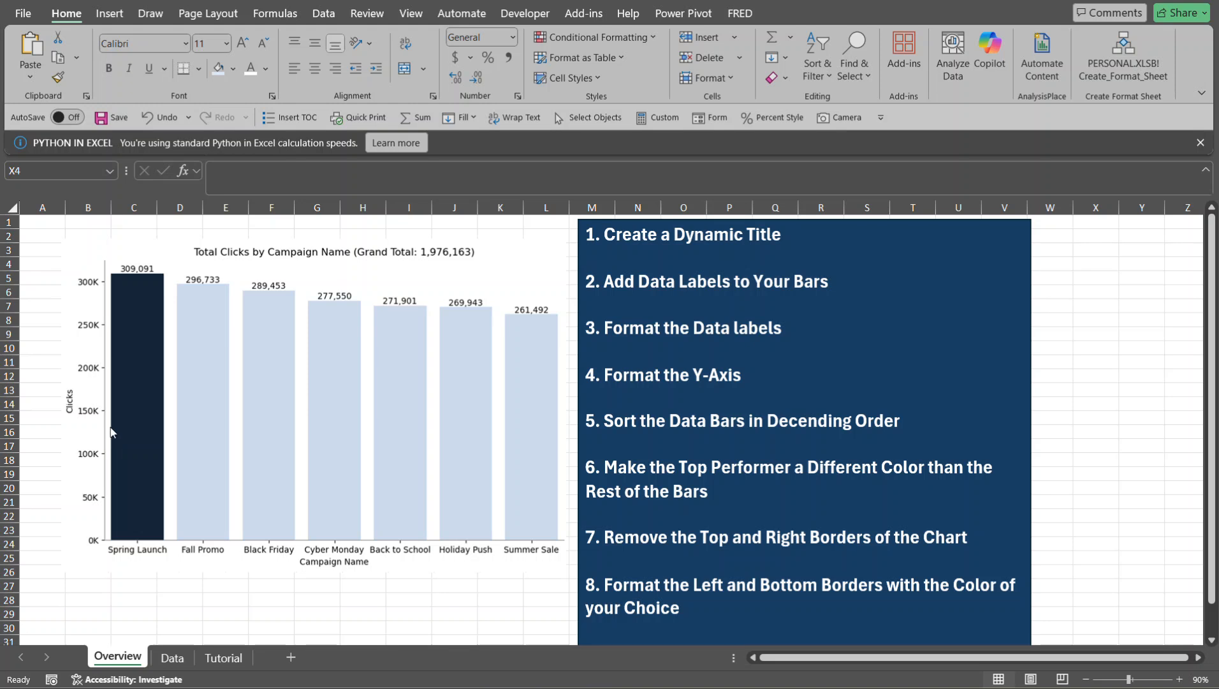
- On the Data sheet, switch the chart filter in J5 to Channel and afterwards to Region
left_click(159, 658)
left_click(160, 658)
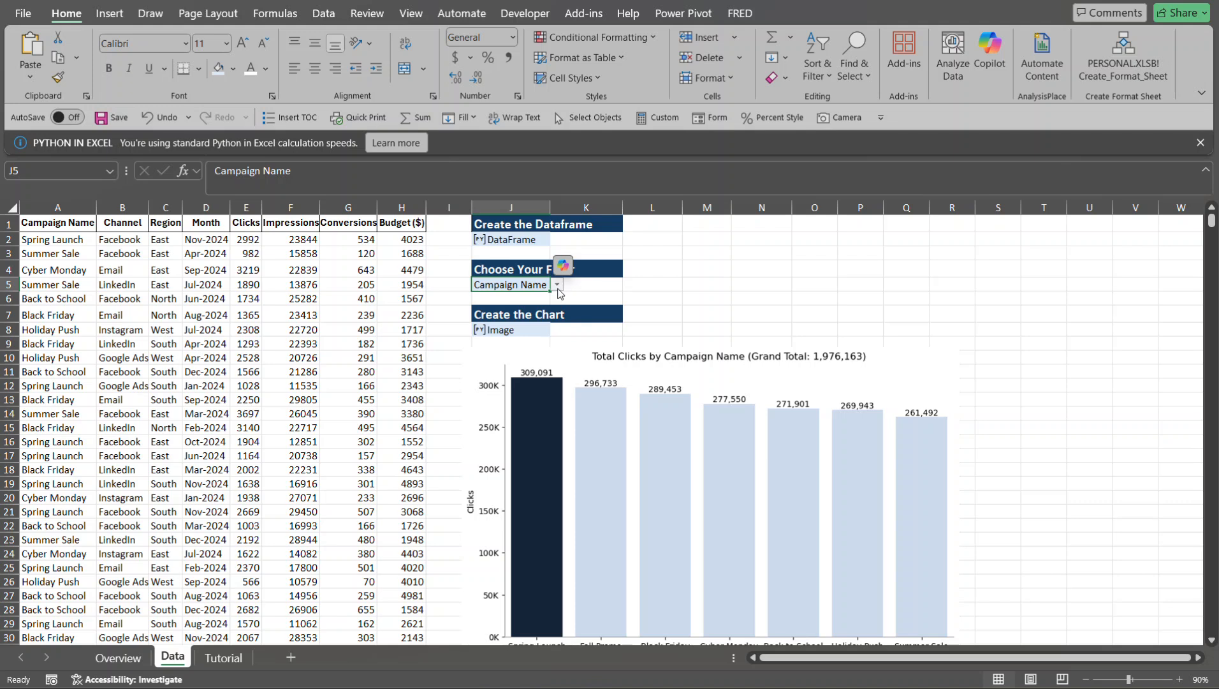
left_click(557, 285)
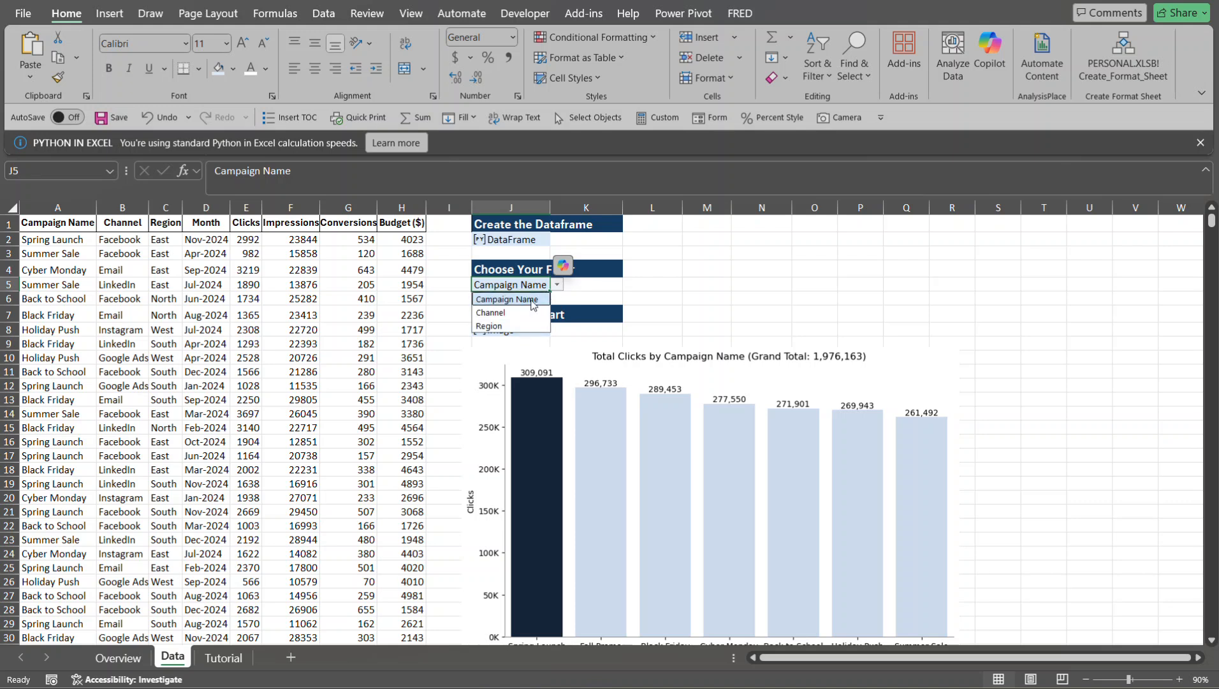
left_click(517, 311)
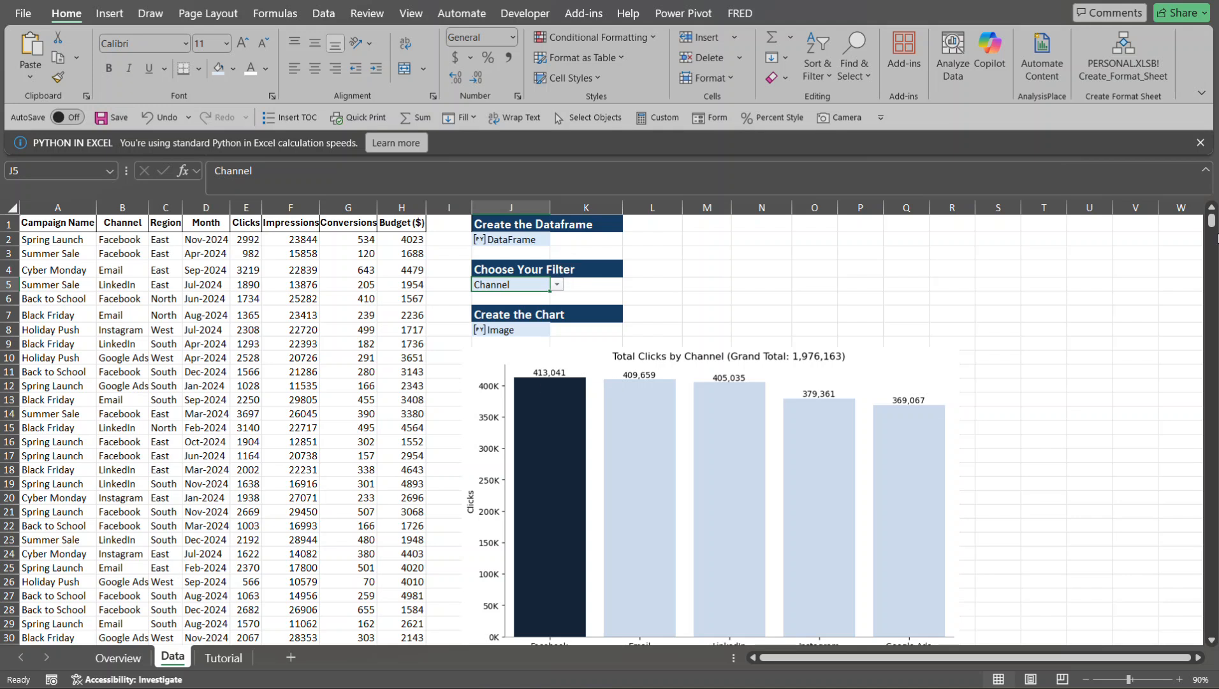
mouse_move(1212, 224)
left_mouse_down()
mouse_move(1215, 234)
mouse_move(1213, 223)
left_mouse_up()
left_click(558, 285)
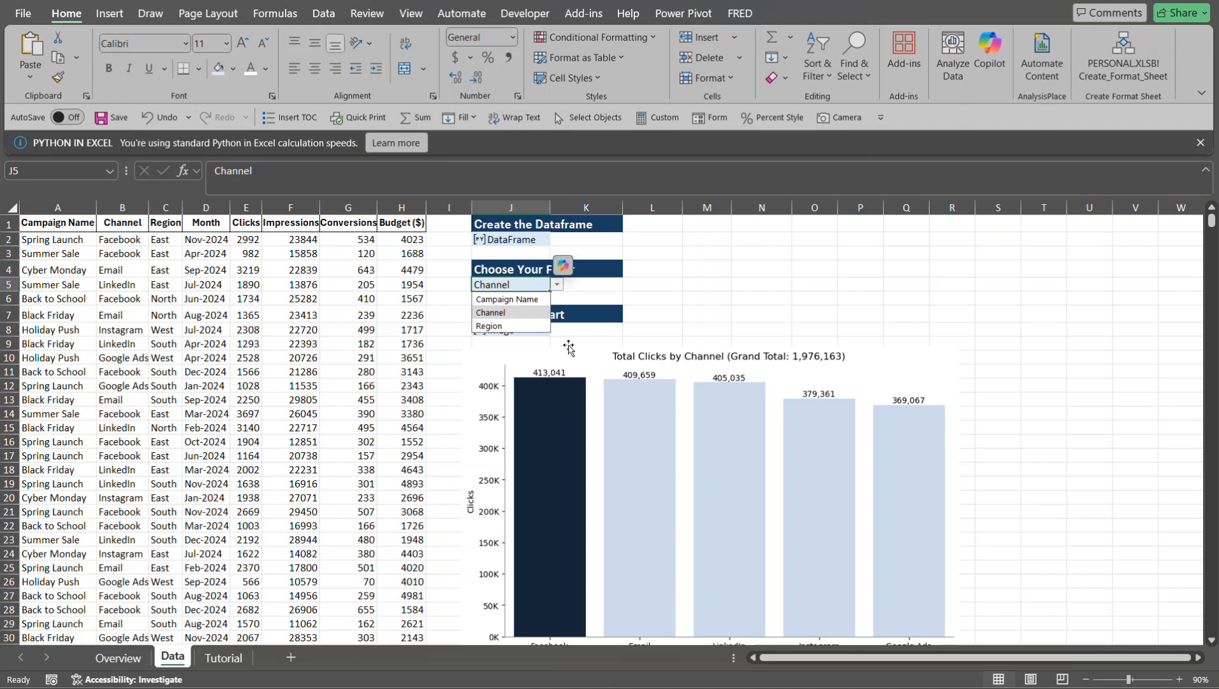
left_click(529, 326)
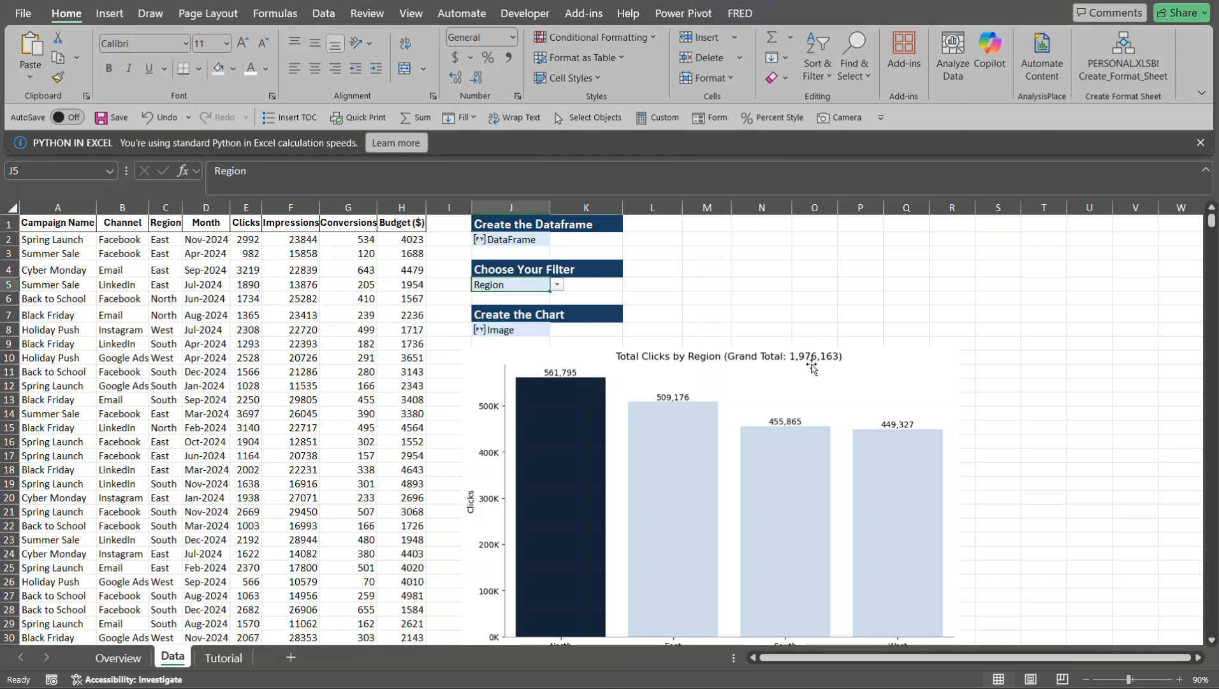
- Select all Clicks values from E2 down to the last row to check their sum against the chart's grand total
left_click(249, 239)
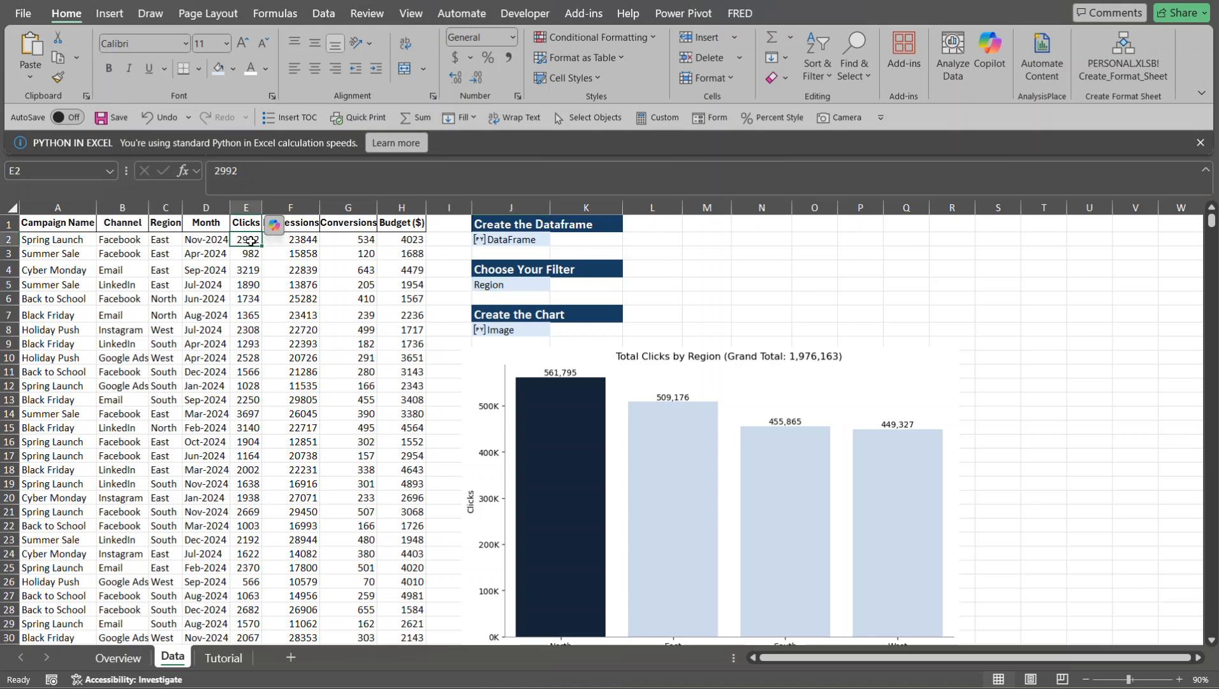
key("ctrl+shift+Down")
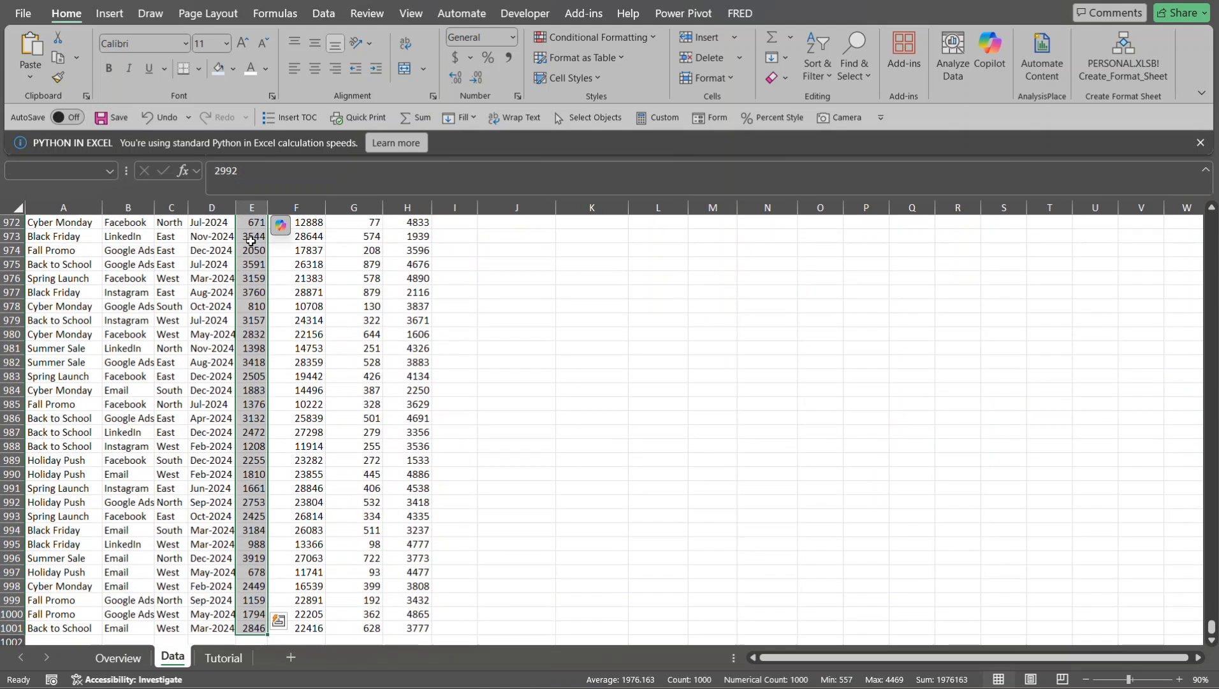
scroll(251, 241, "up", 10)
key("ctrl+BackSpace")
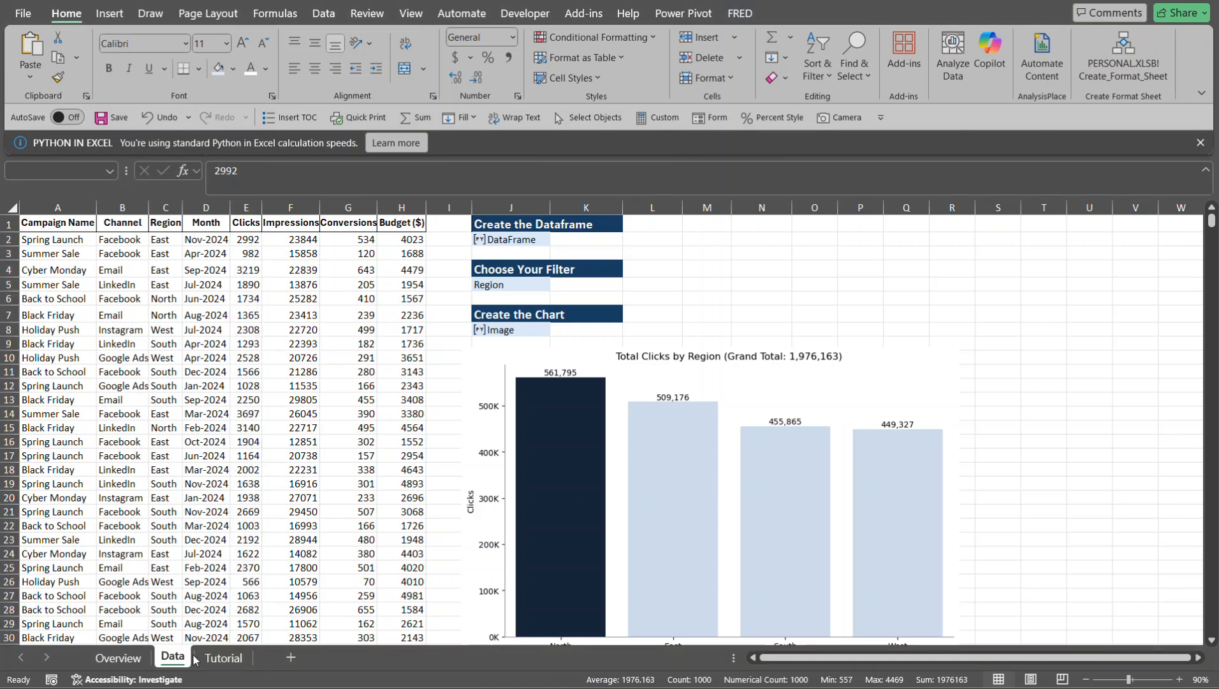
- On the Tutorial sheet, view the preloaded import statements in the Python initialization settings
left_click(222, 658)
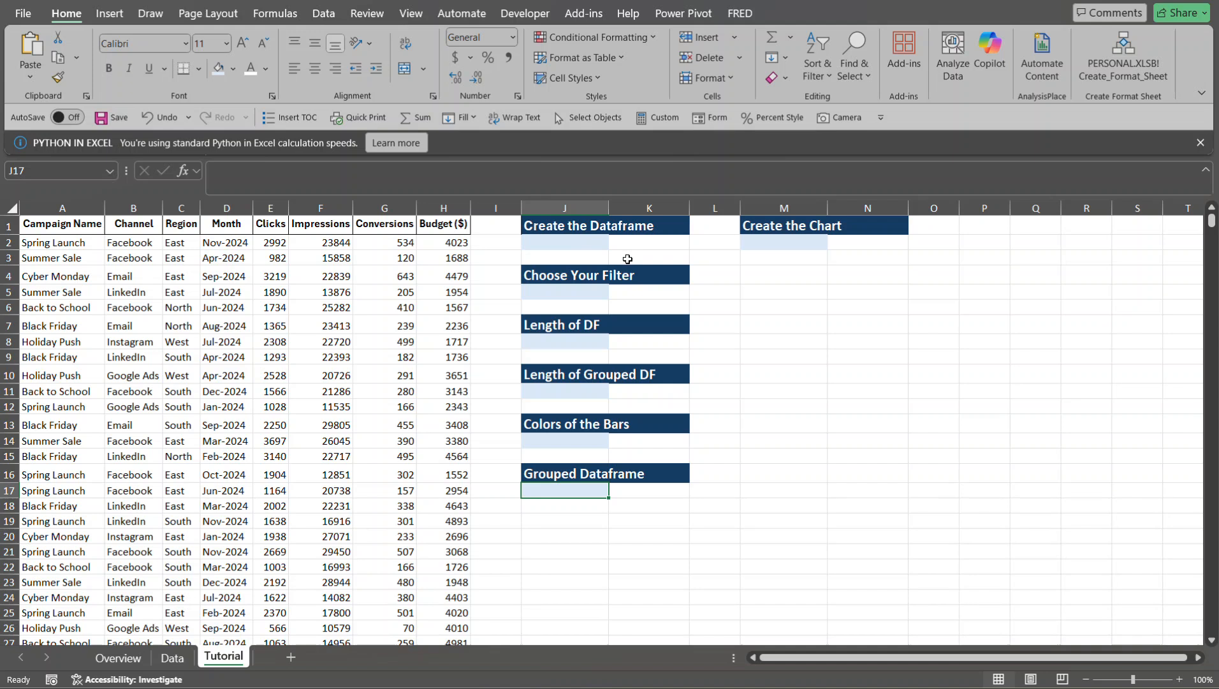
left_click(564, 241)
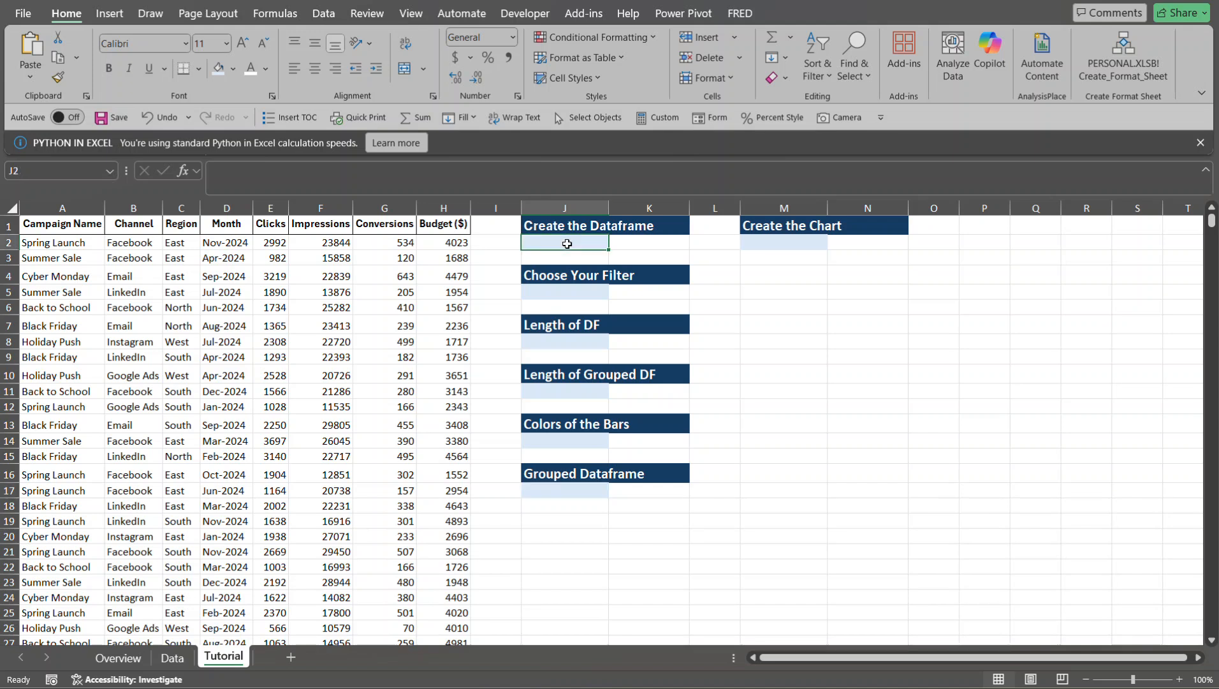
left_click(275, 14)
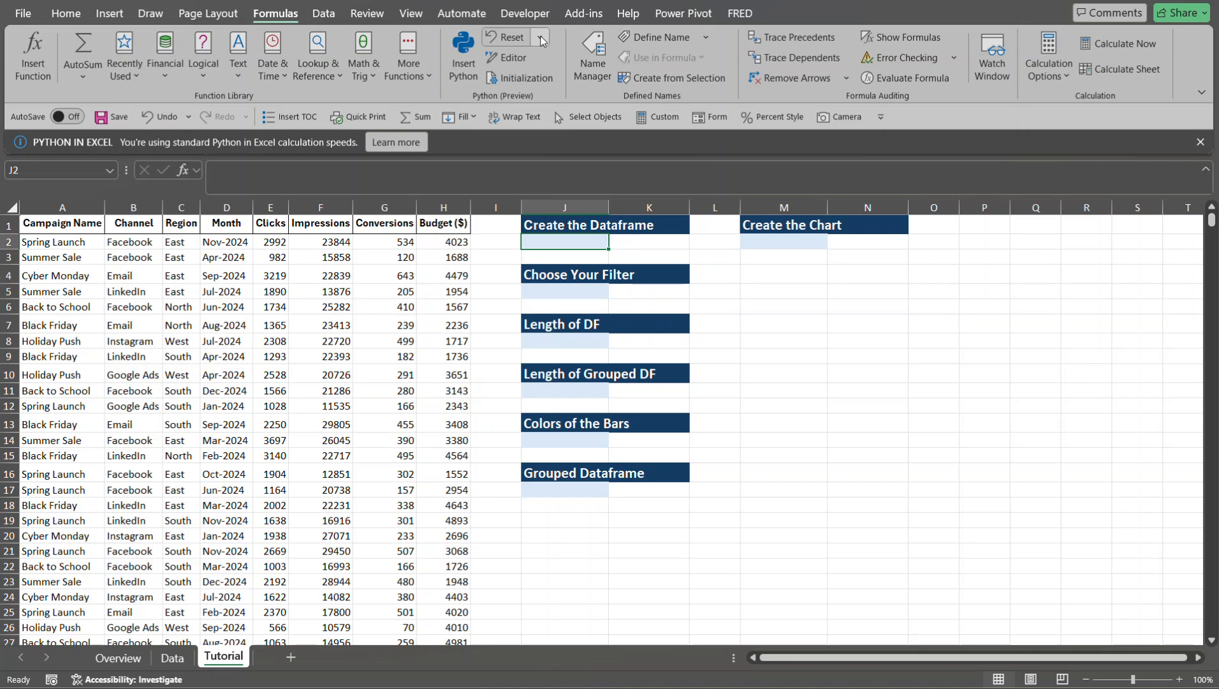
left_click(533, 82)
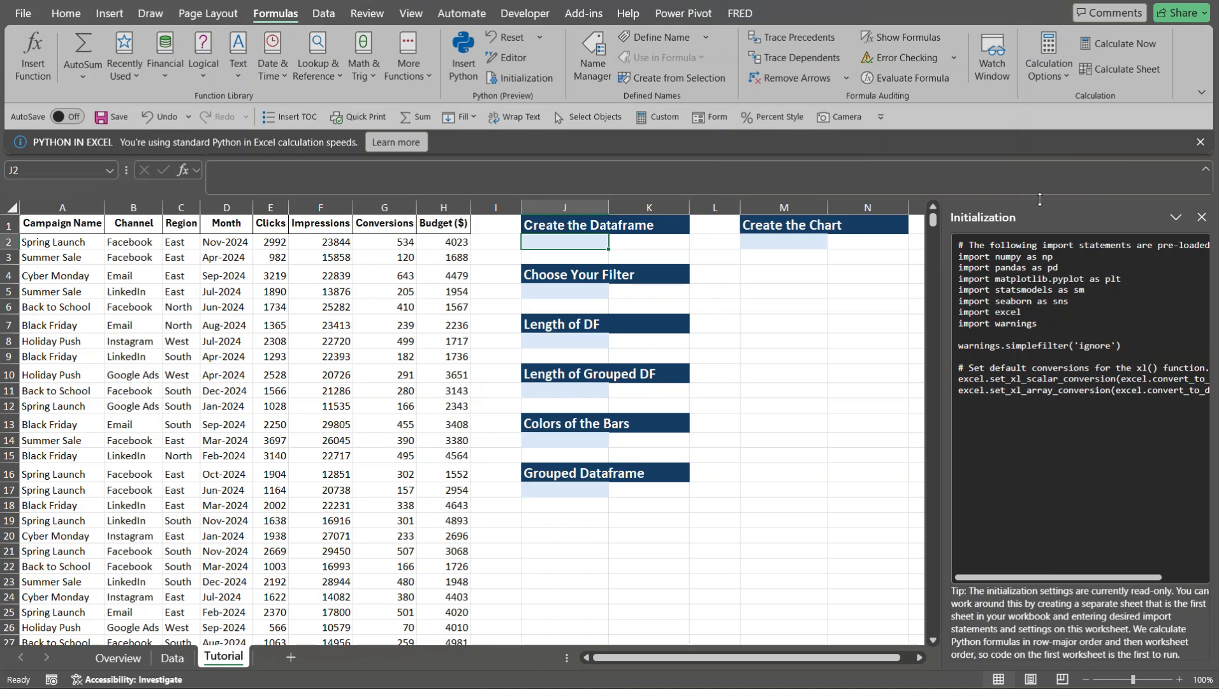
left_click(1201, 217)
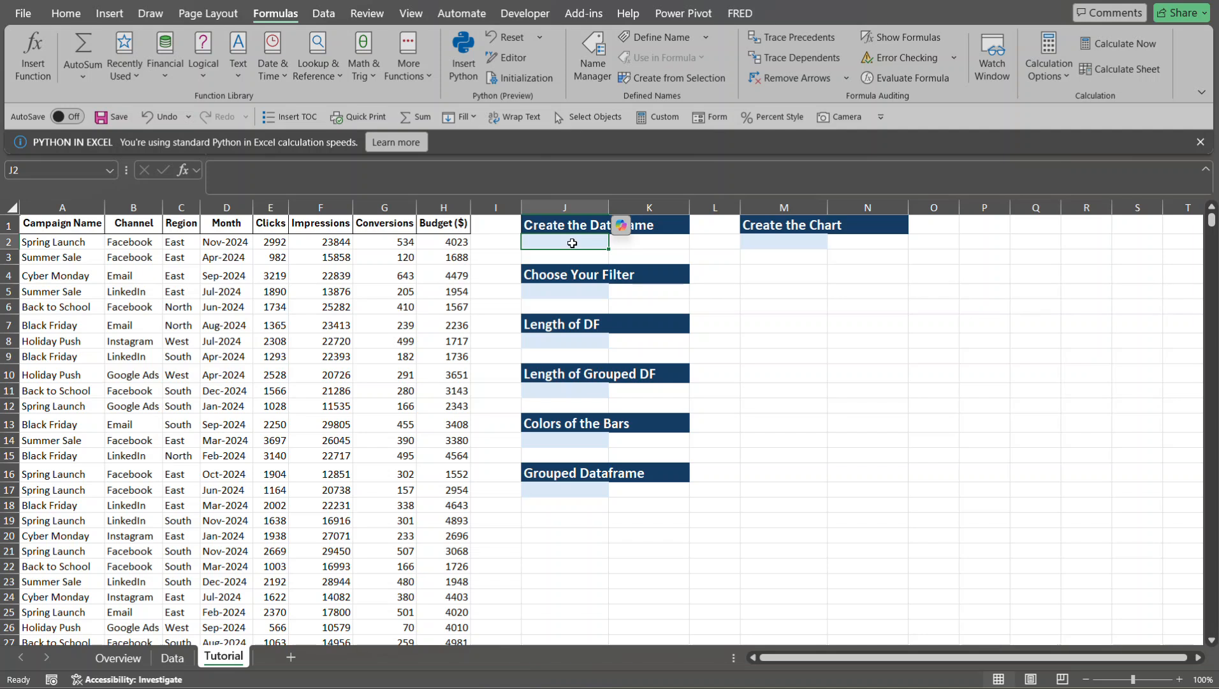
- Create a Python DataFrame in J2 with the code df2 = xl("A1:H1001", headers=True)
type("=")
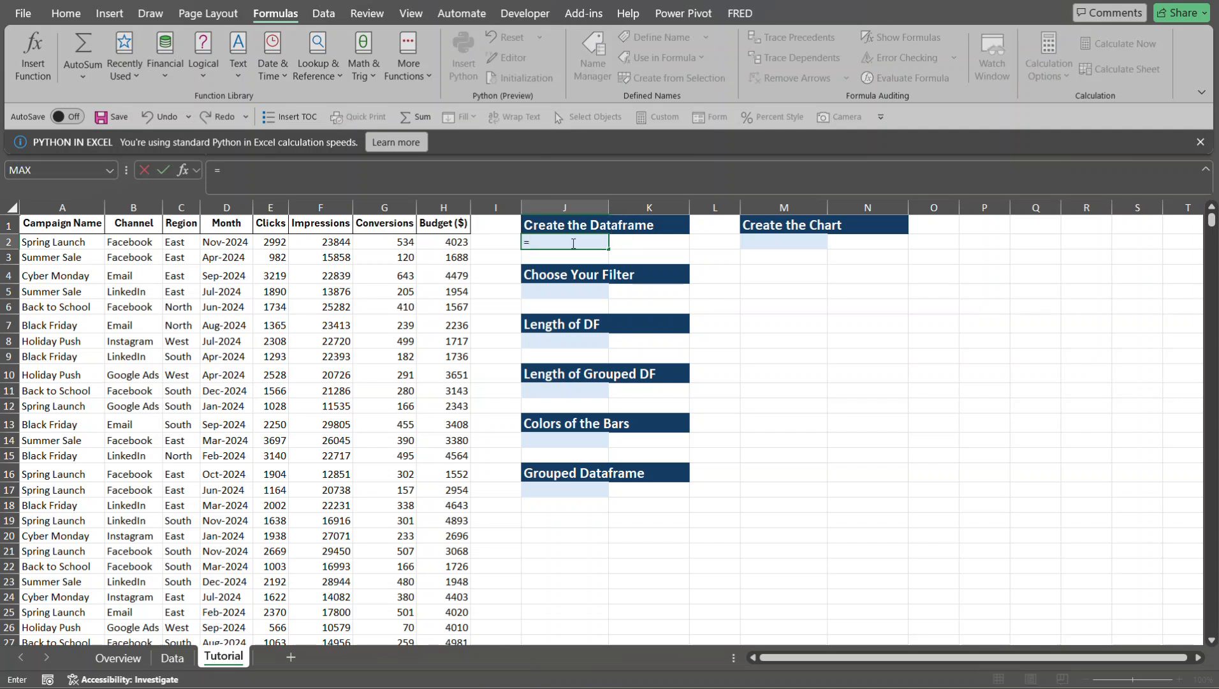
type("py")
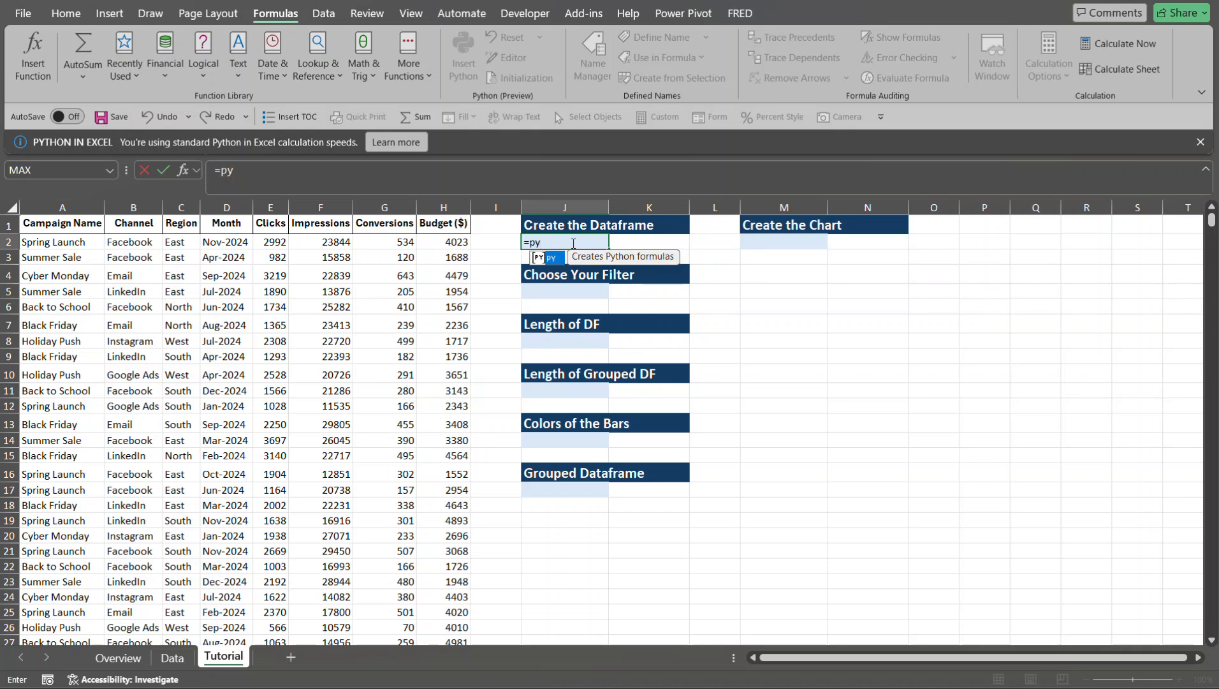
key("Tab")
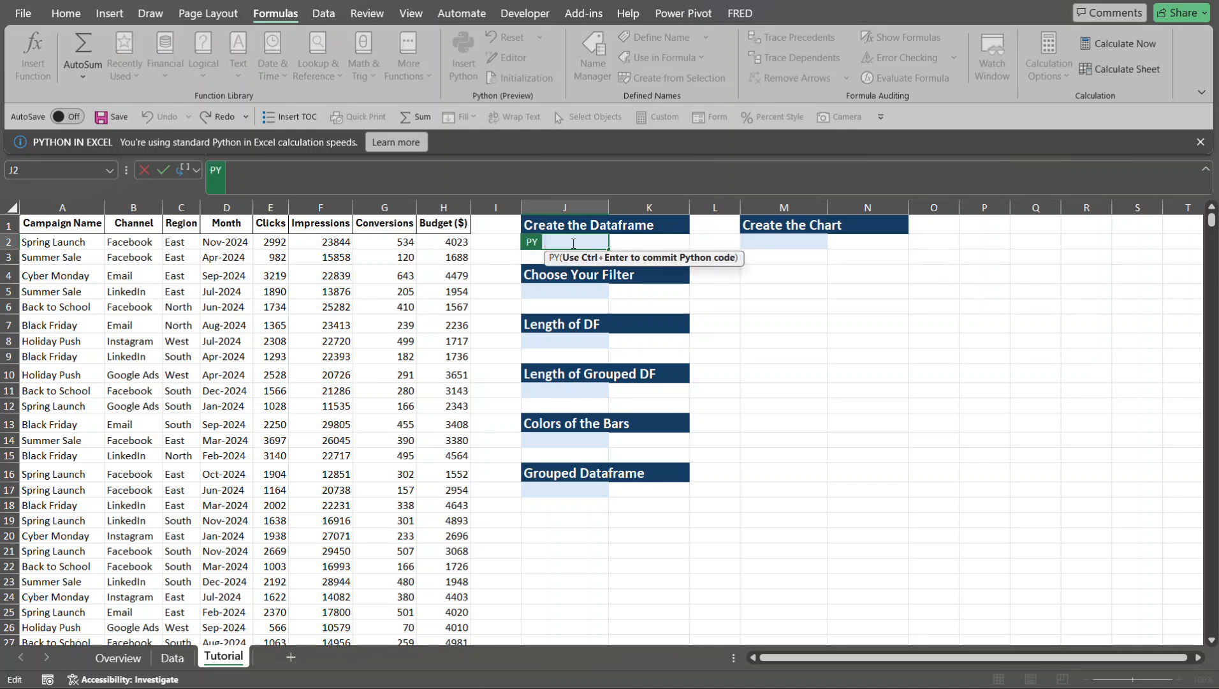
type("df2")
type("=")
left_click(38, 220)
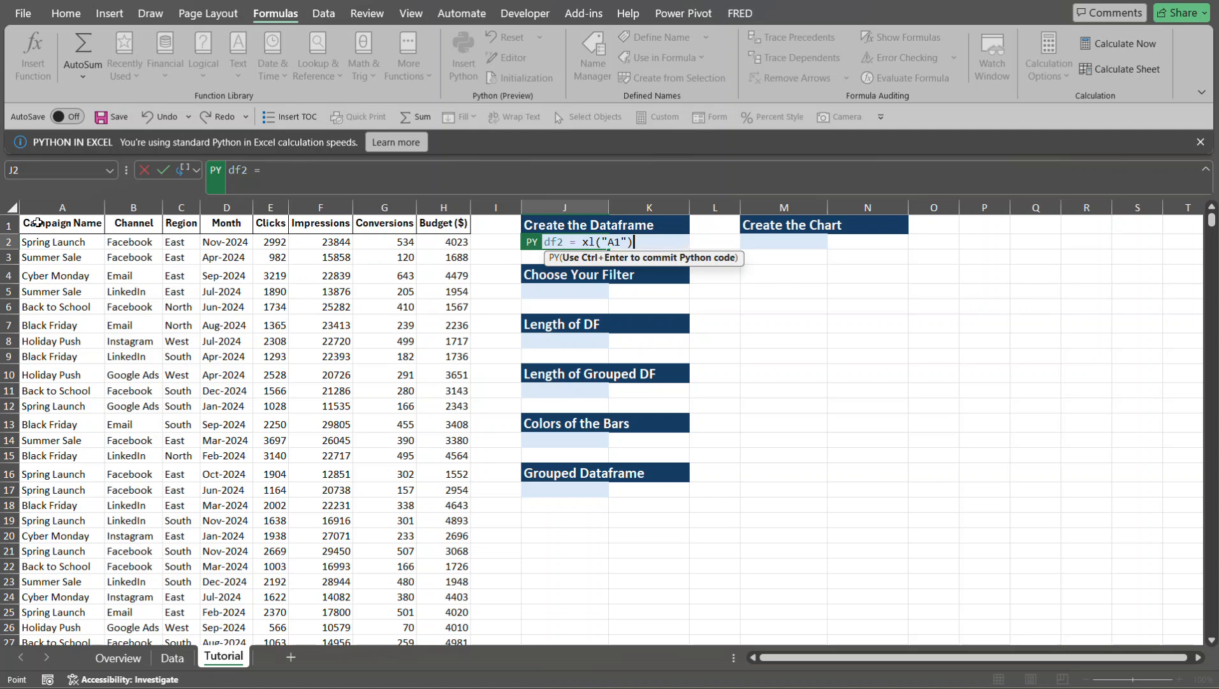
key("ctrl+shift+Down")
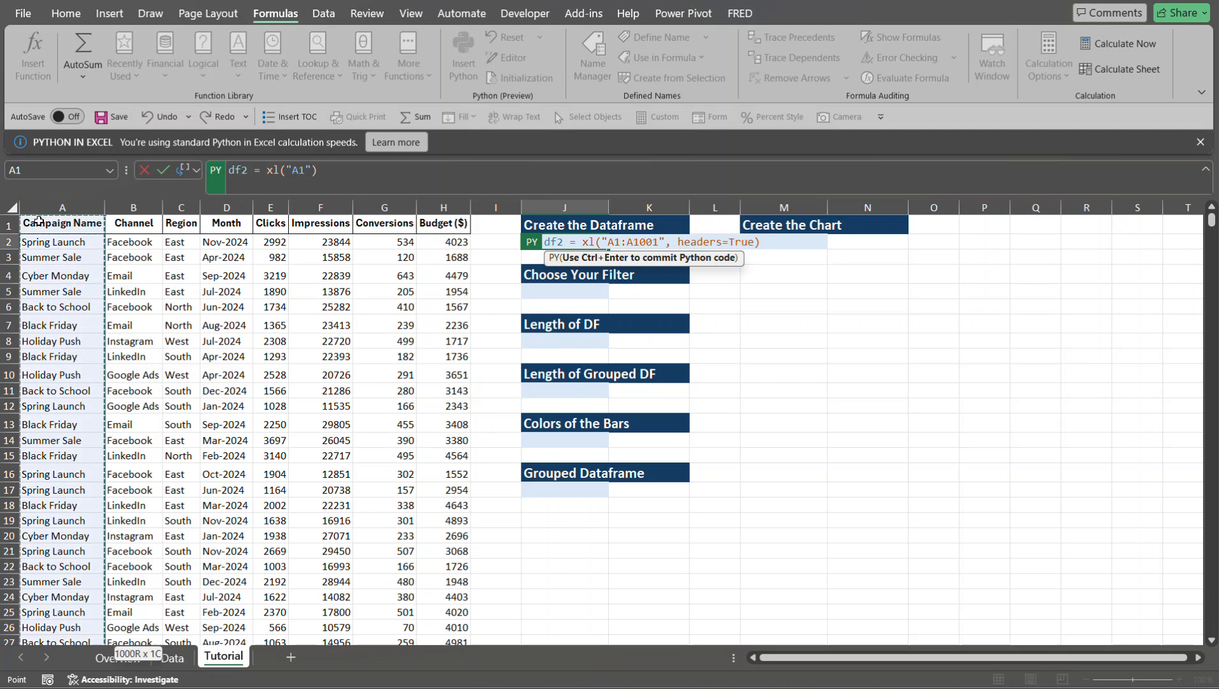
key("ctrl+shift+Right")
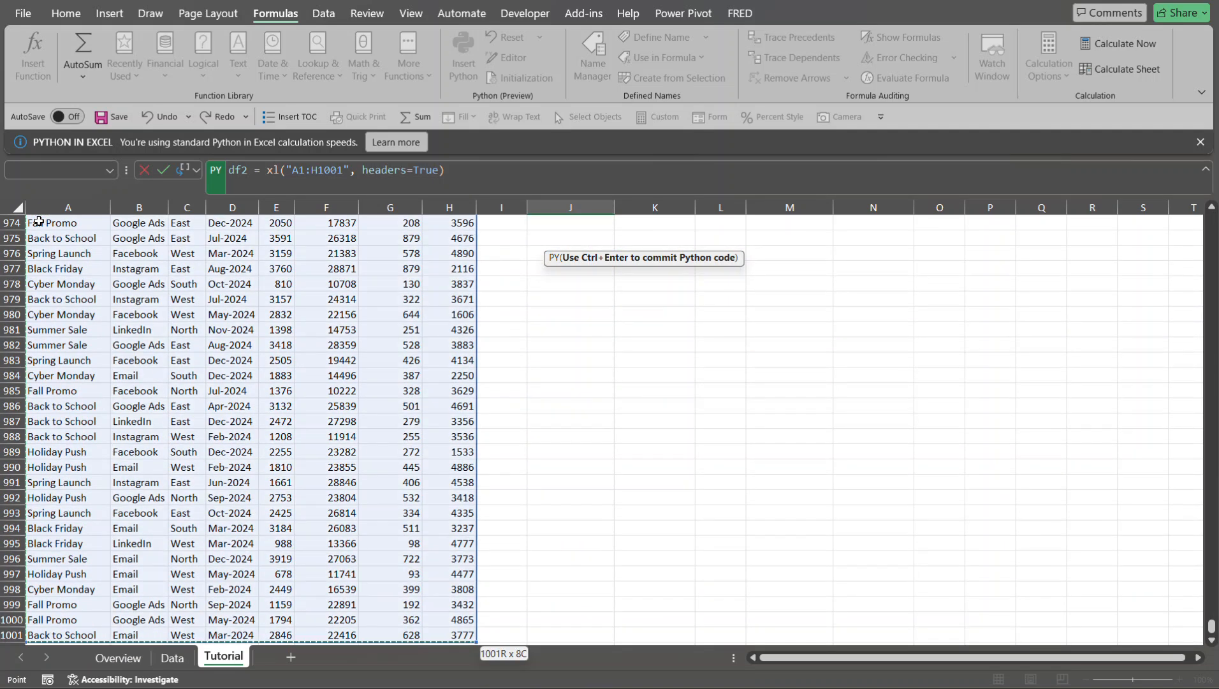
key("ctrl+BackSpace")
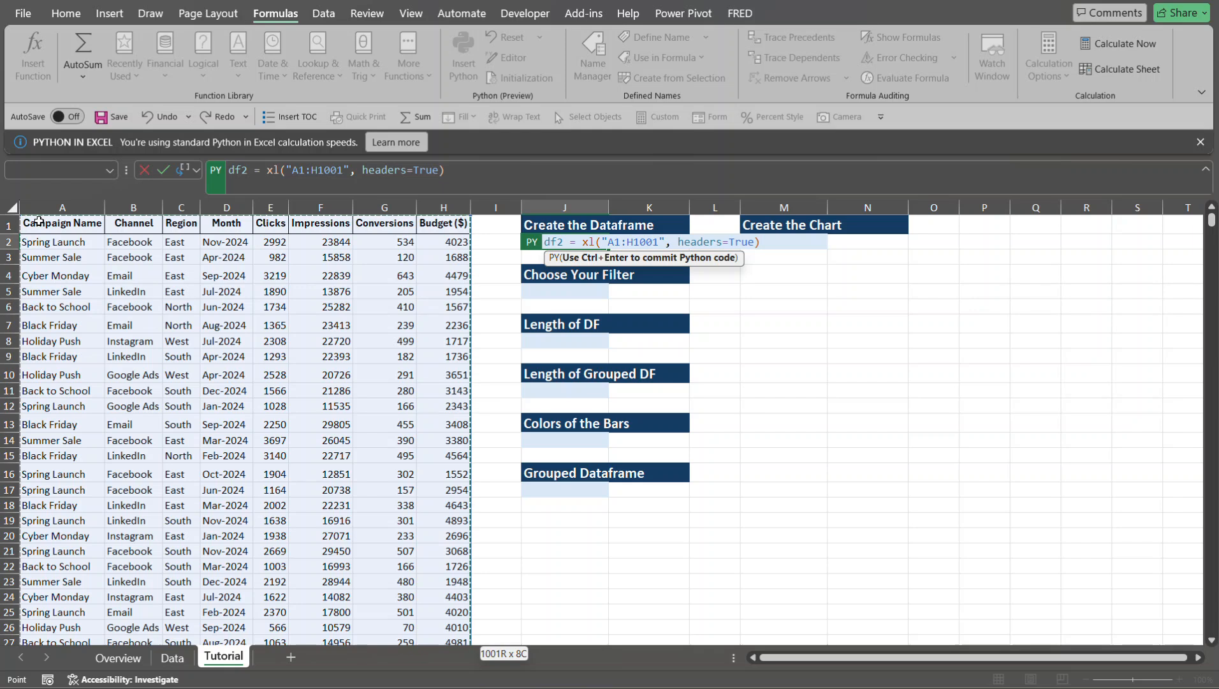
key("ctrl+Return")
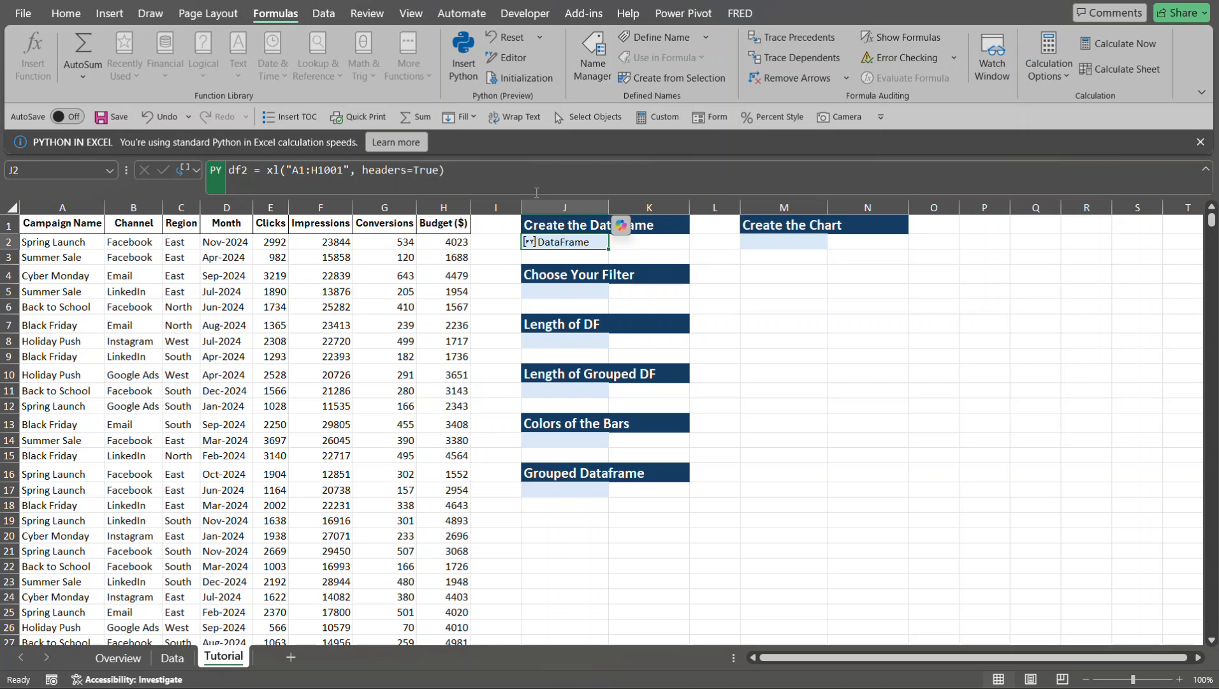
- Preview the DataFrame in J2 and examine its columns through to Budget
left_click(529, 242)
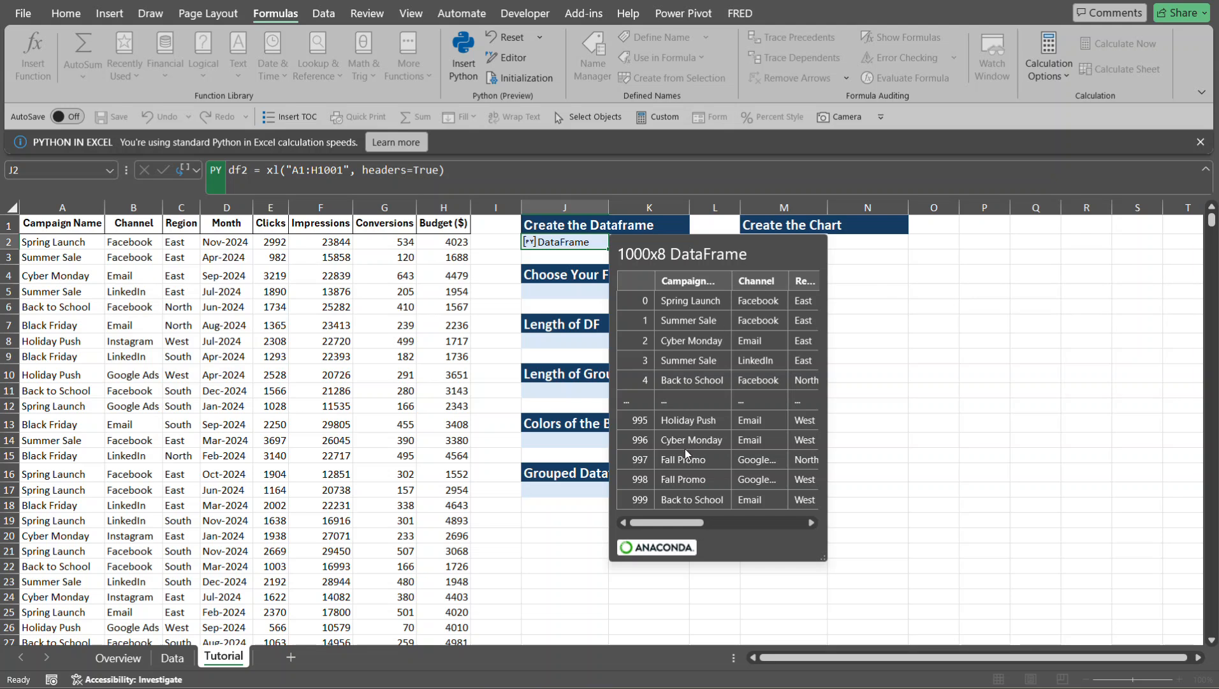
left_click_drag(660, 521, 783, 527)
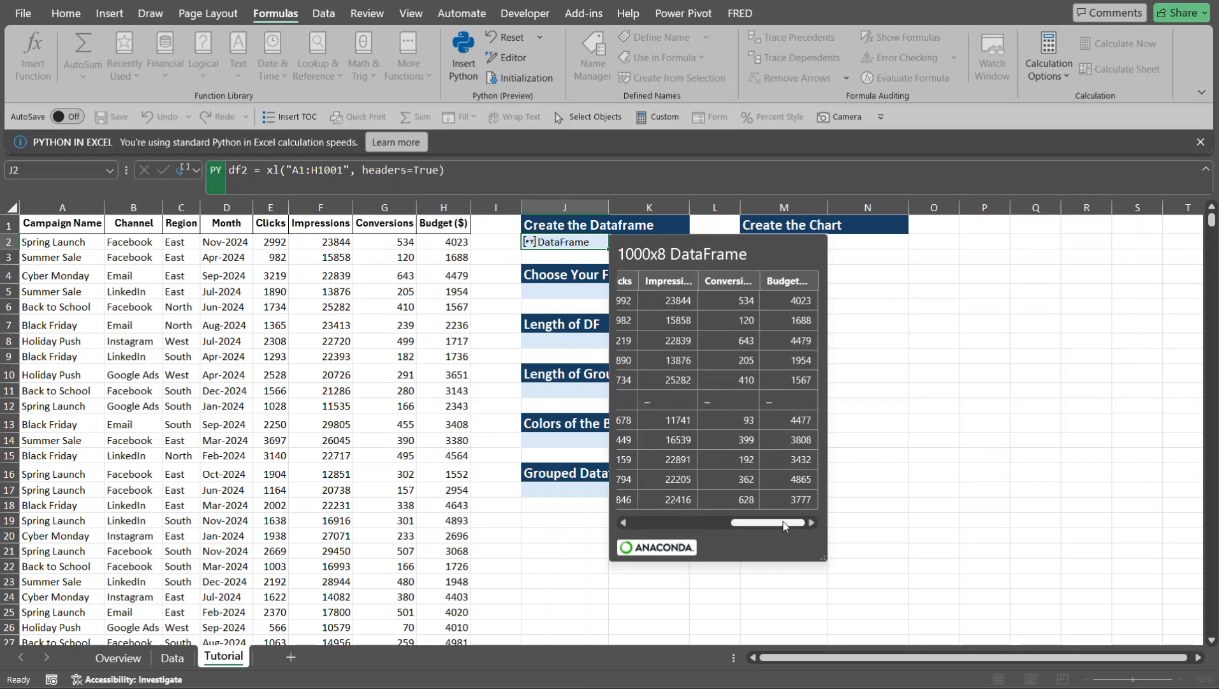
key("Escape")
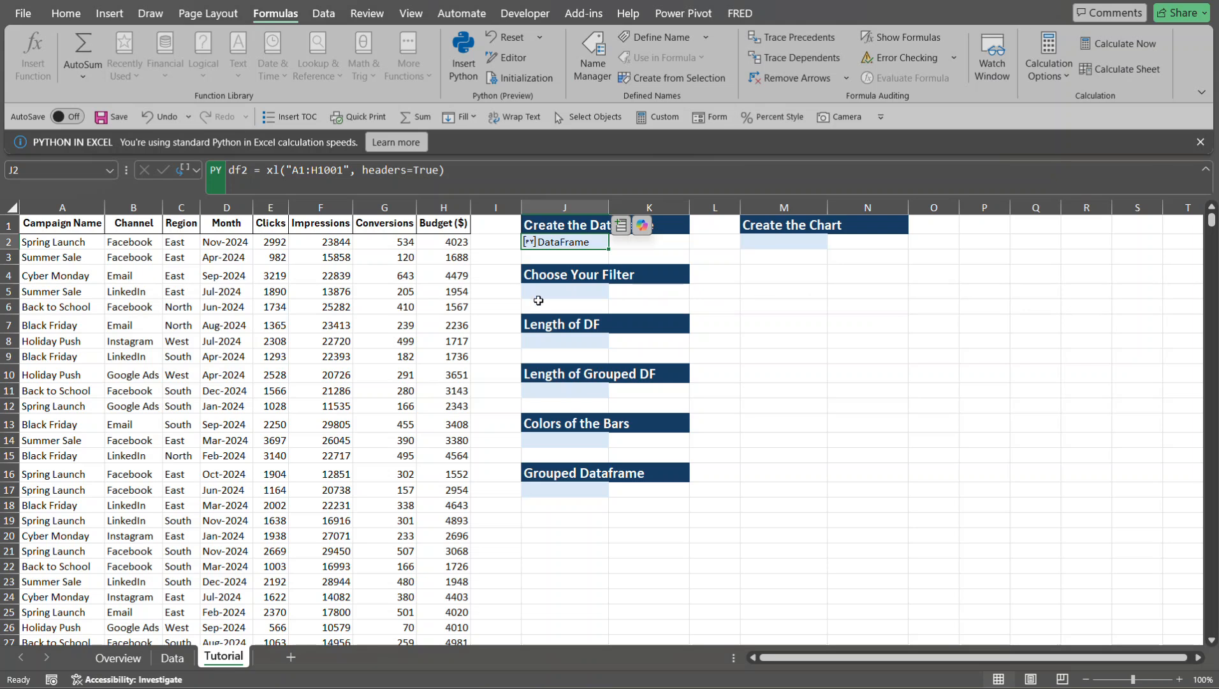
- Add a List data validation with an in-cell dropdown to J5, using the headers in =$A$1:$C$1 as the source
left_click(541, 293)
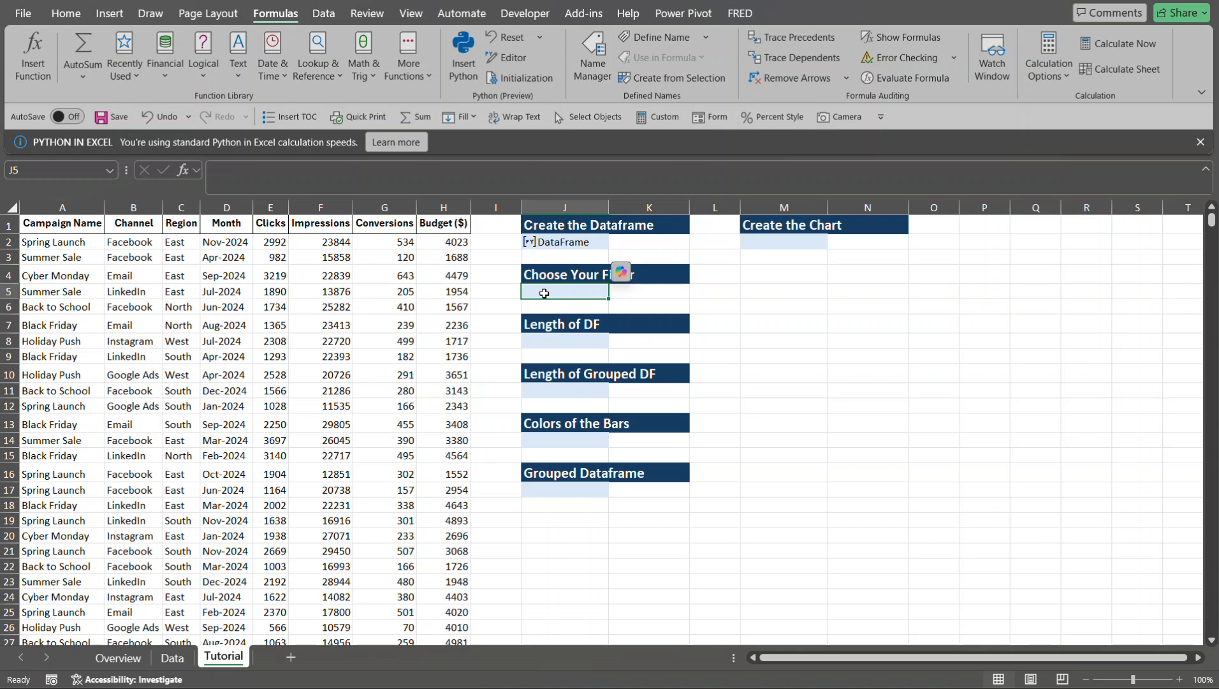
key("alt")
key("a")
key("Escape")
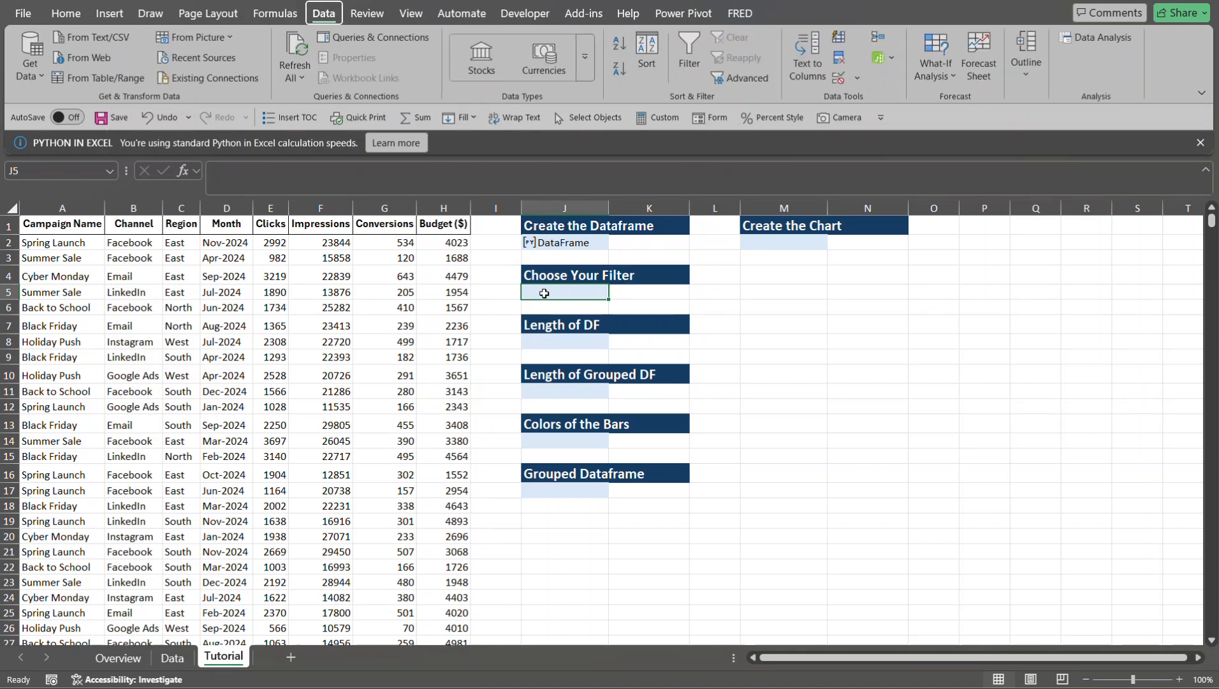
key("alt+a")
key("v")
key("v")
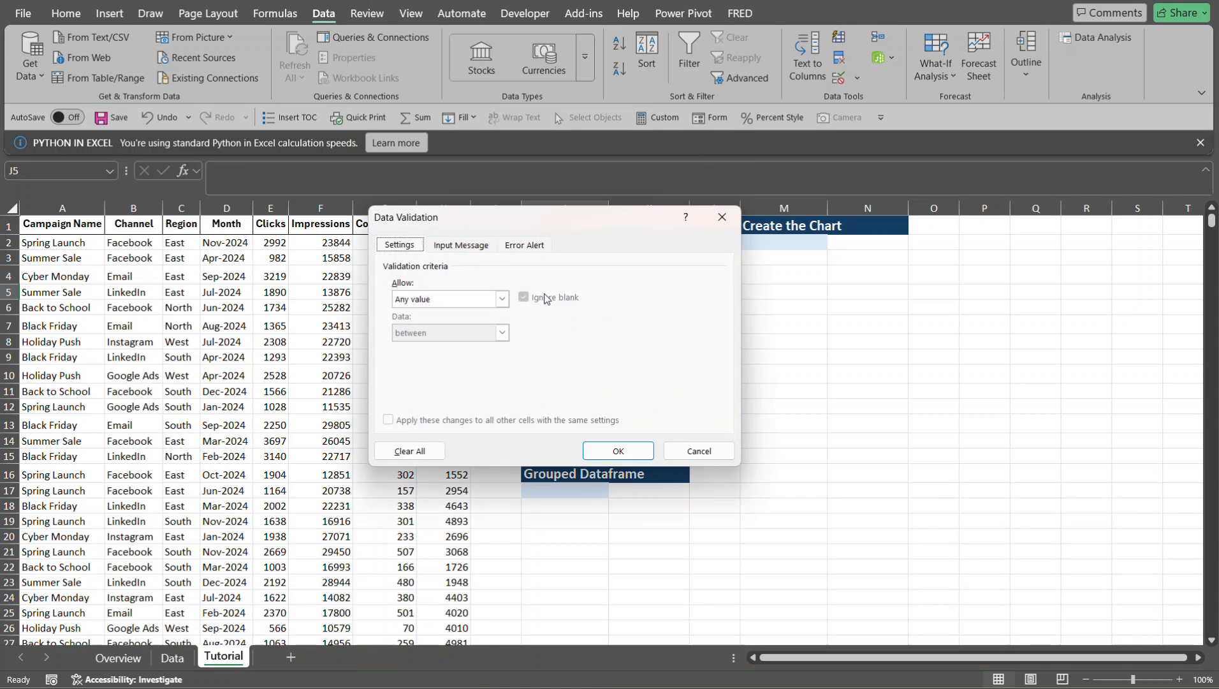
left_click(499, 300)
left_click(499, 299)
left_click(478, 343)
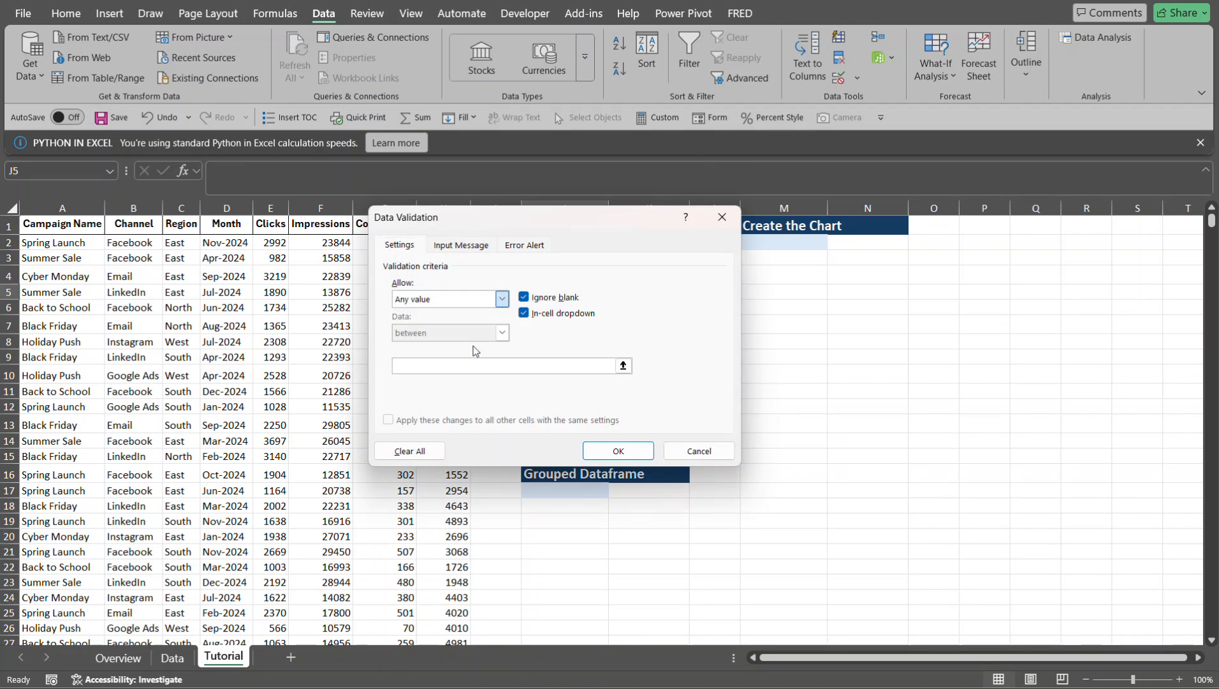
left_click(623, 365)
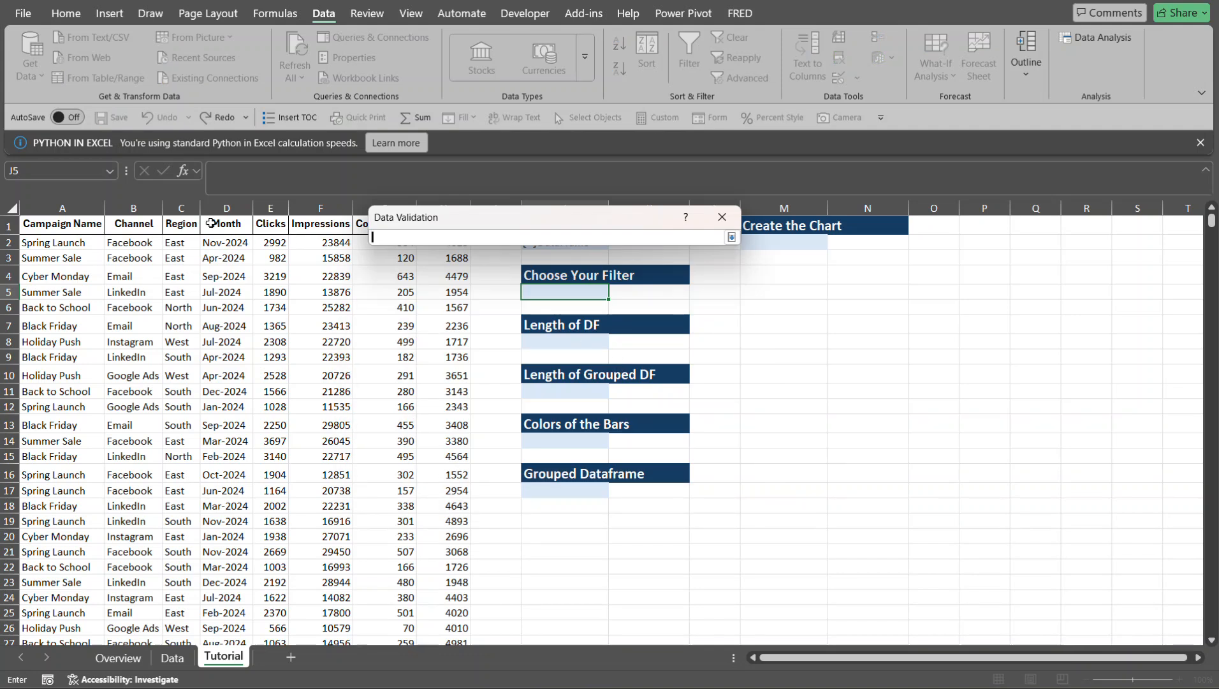
left_click_drag(44, 222, 178, 228)
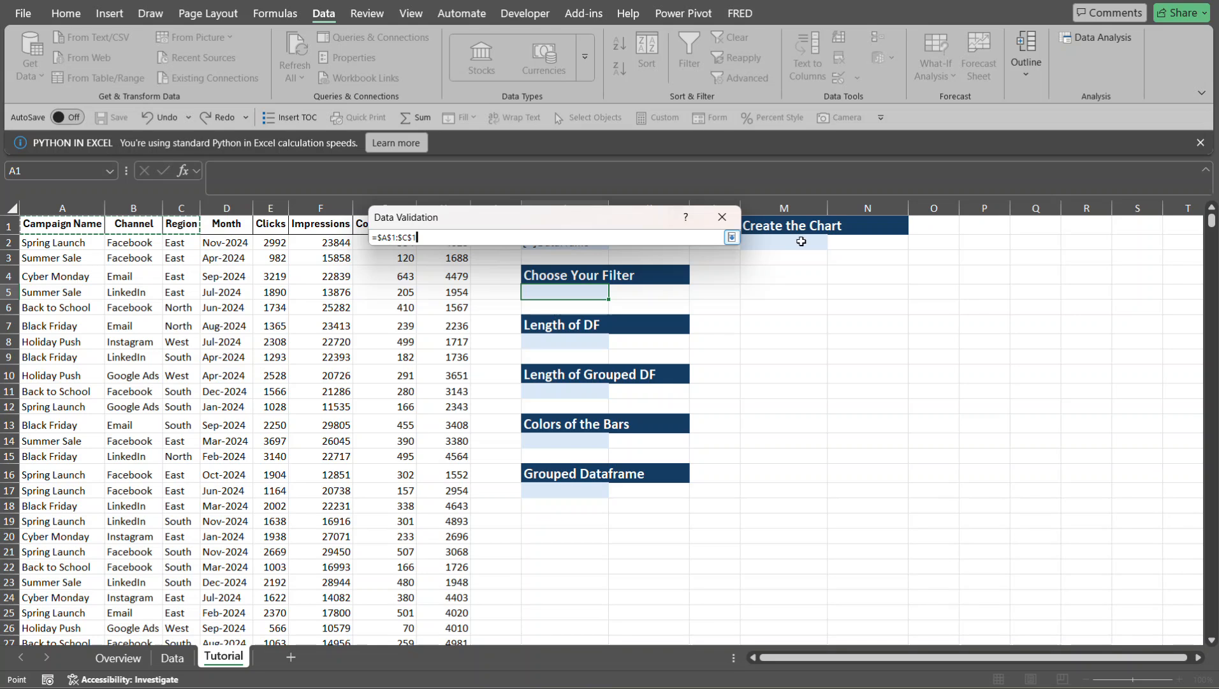
left_click(732, 237)
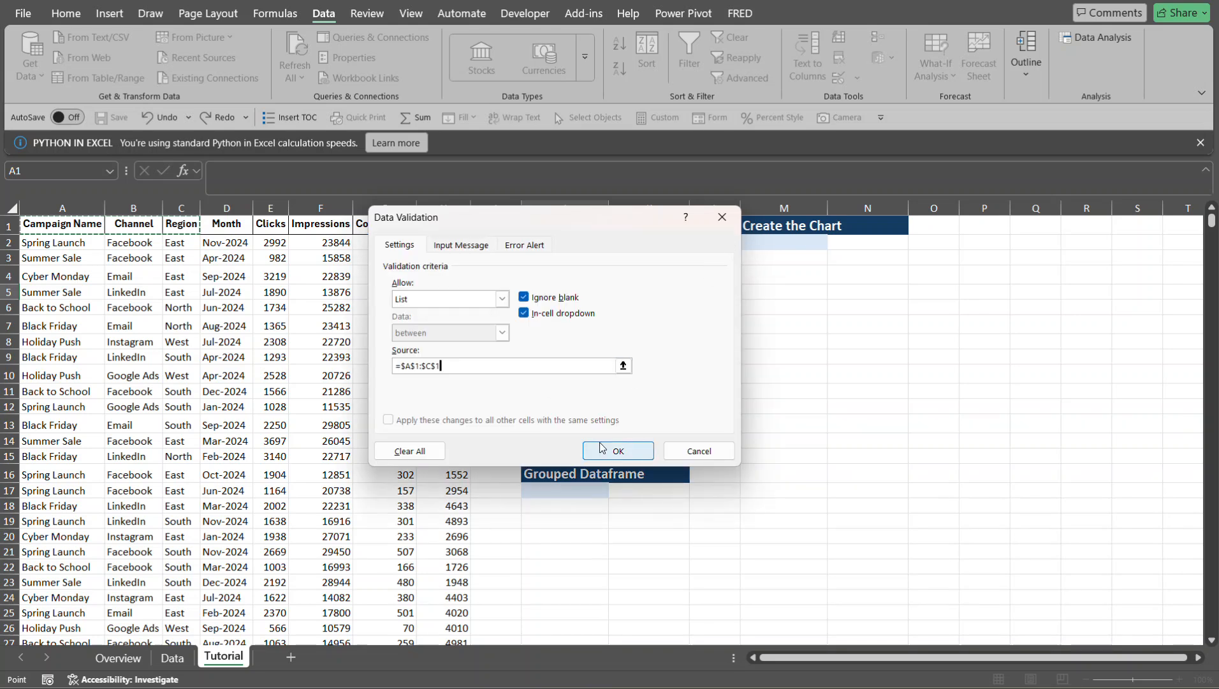
left_click(609, 451)
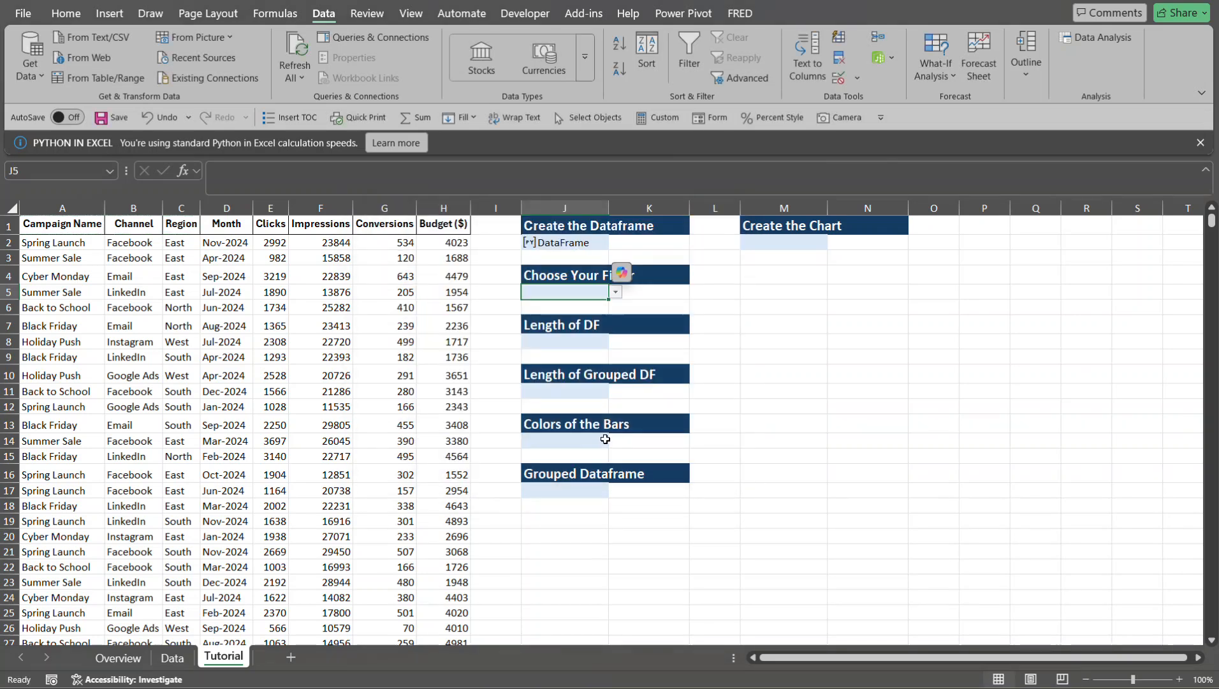
- Choose Campaign Name as the filter in J5 and select cell J8 under Length of DF
left_click(615, 292)
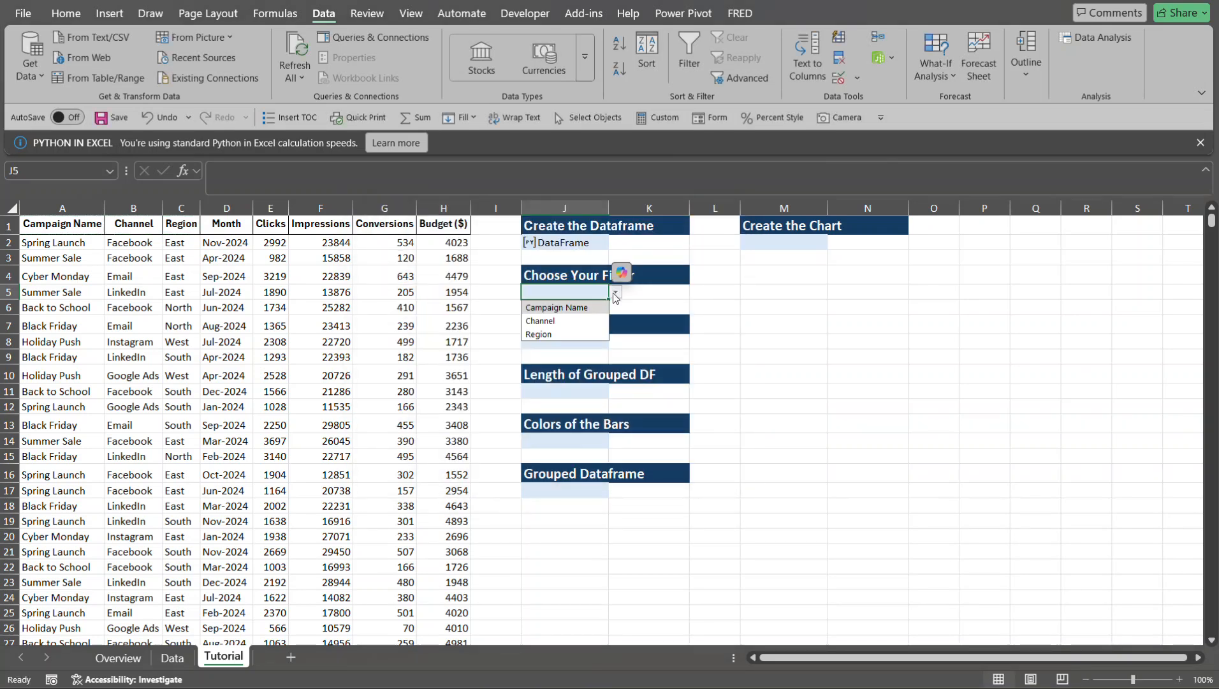
left_click(573, 308)
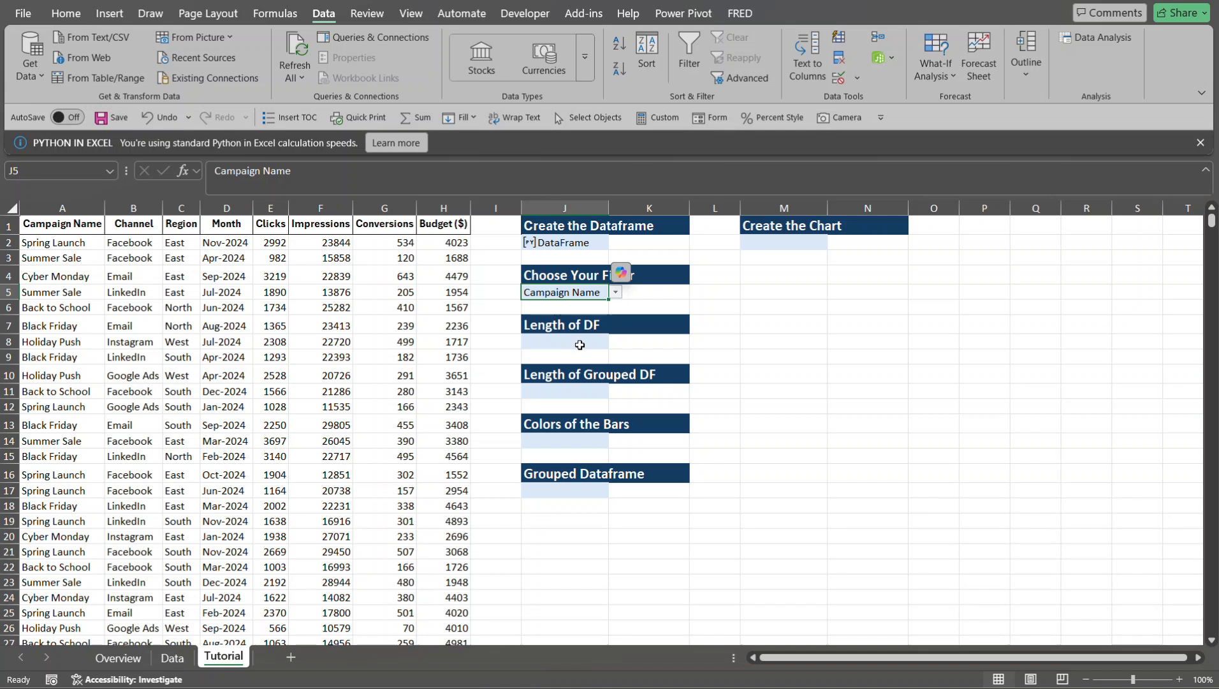
left_click(578, 344)
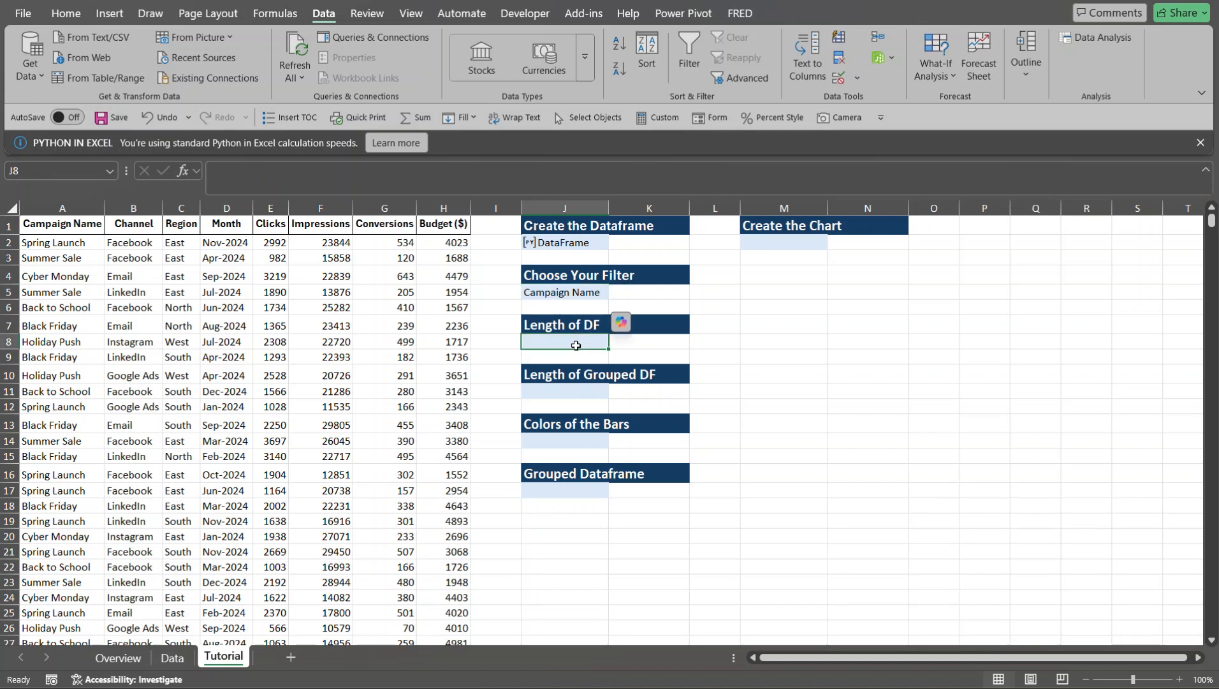
- Enter a Python formula in J8 containing the code df2 to return the DataFrame
type("=")
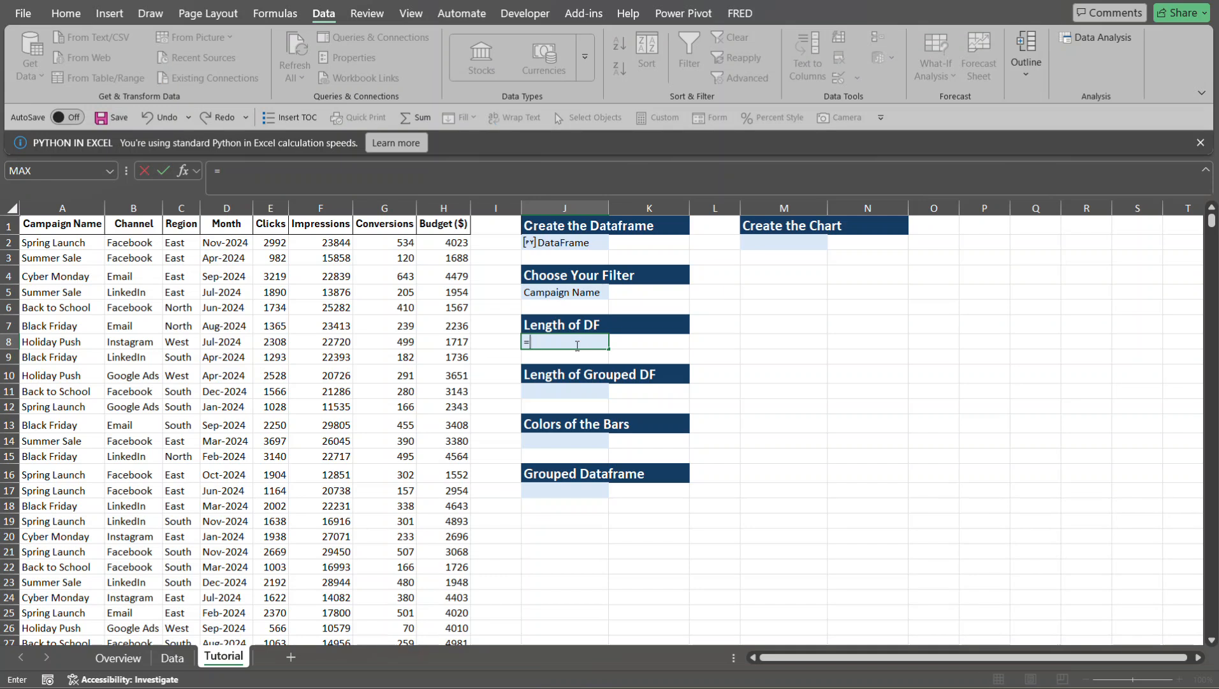
type("py")
key("Tab")
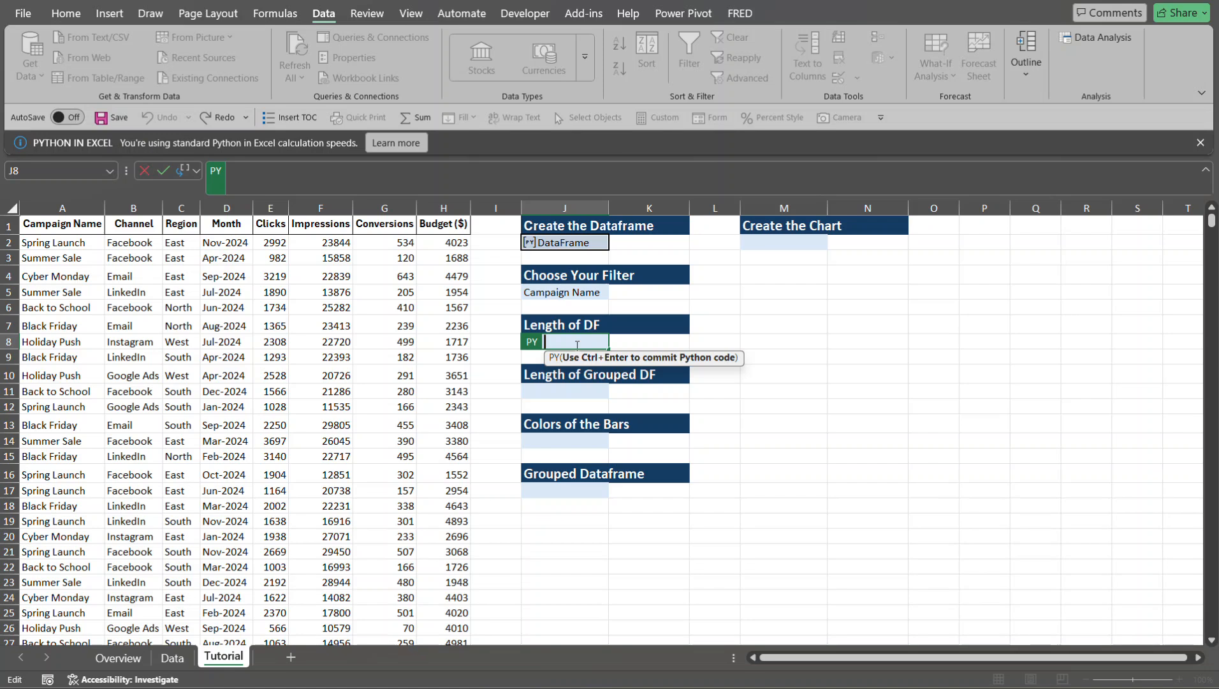
type("df2")
key("ctrl+Return")
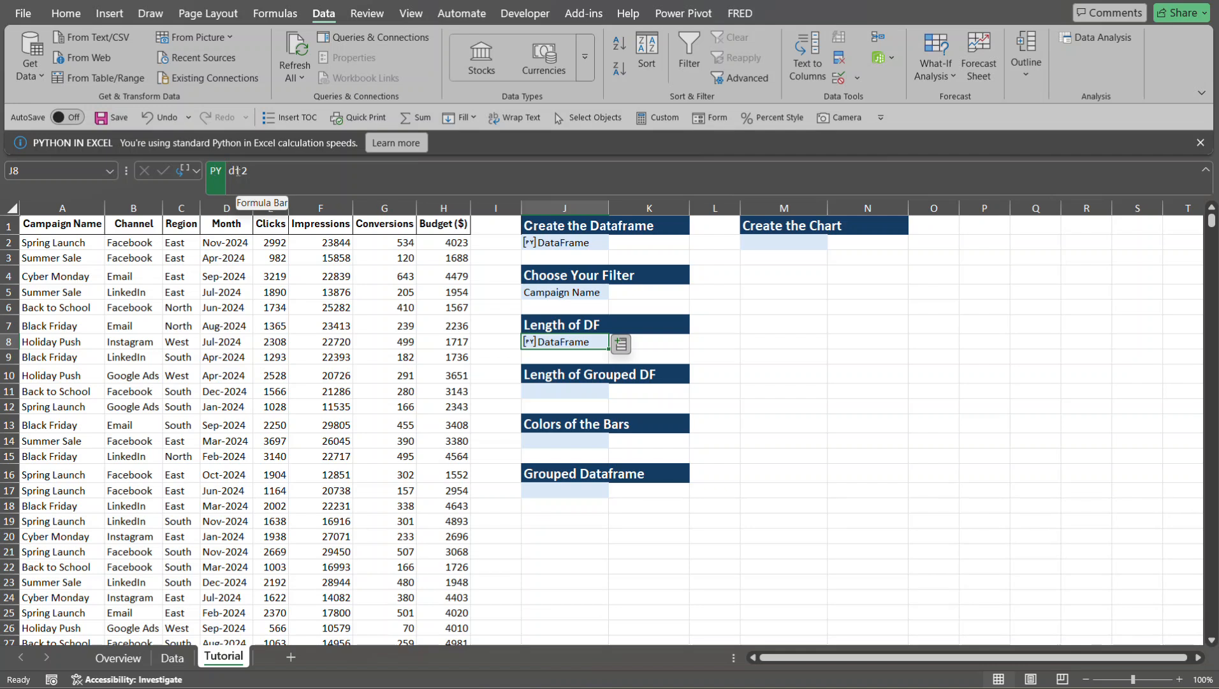
- Wrap the Python code in J8 in the length function so it reads len(df2)
left_click(231, 171)
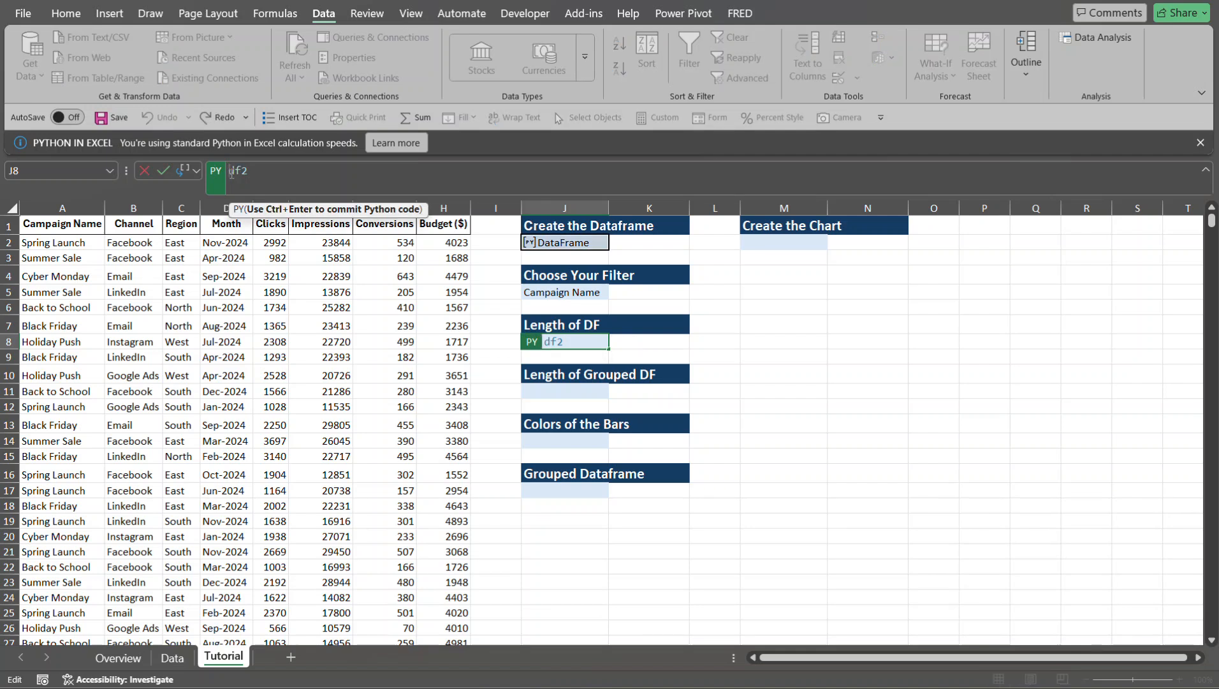
type("len")
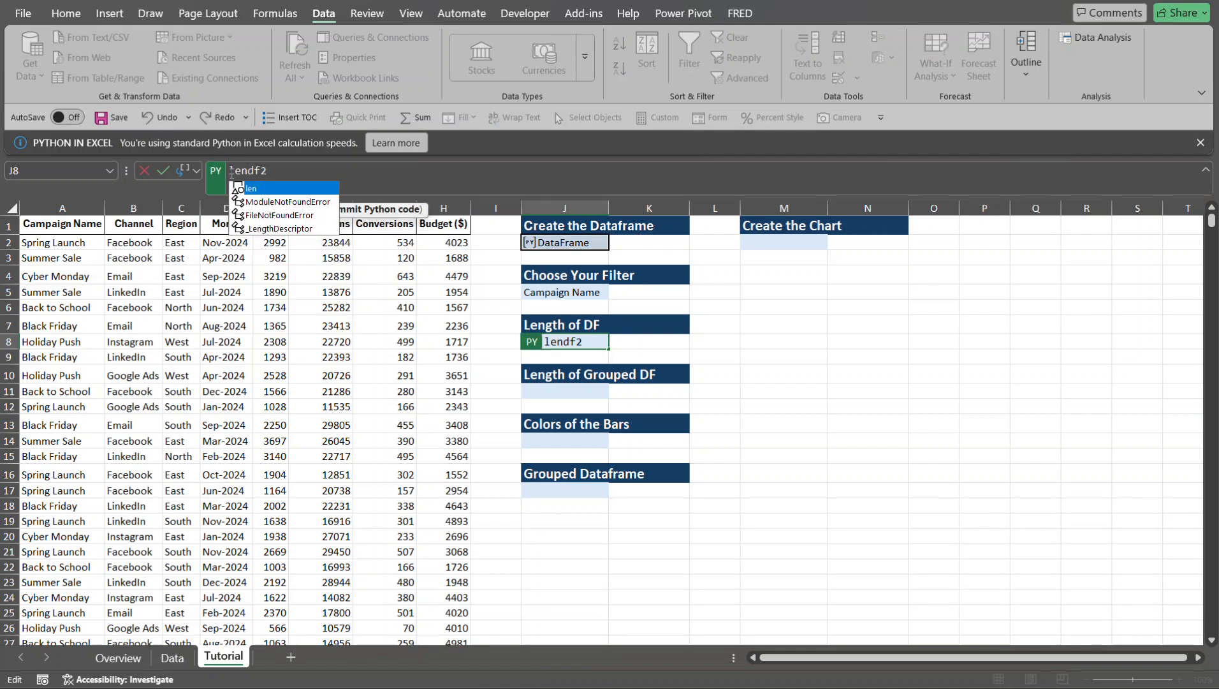
type("(")
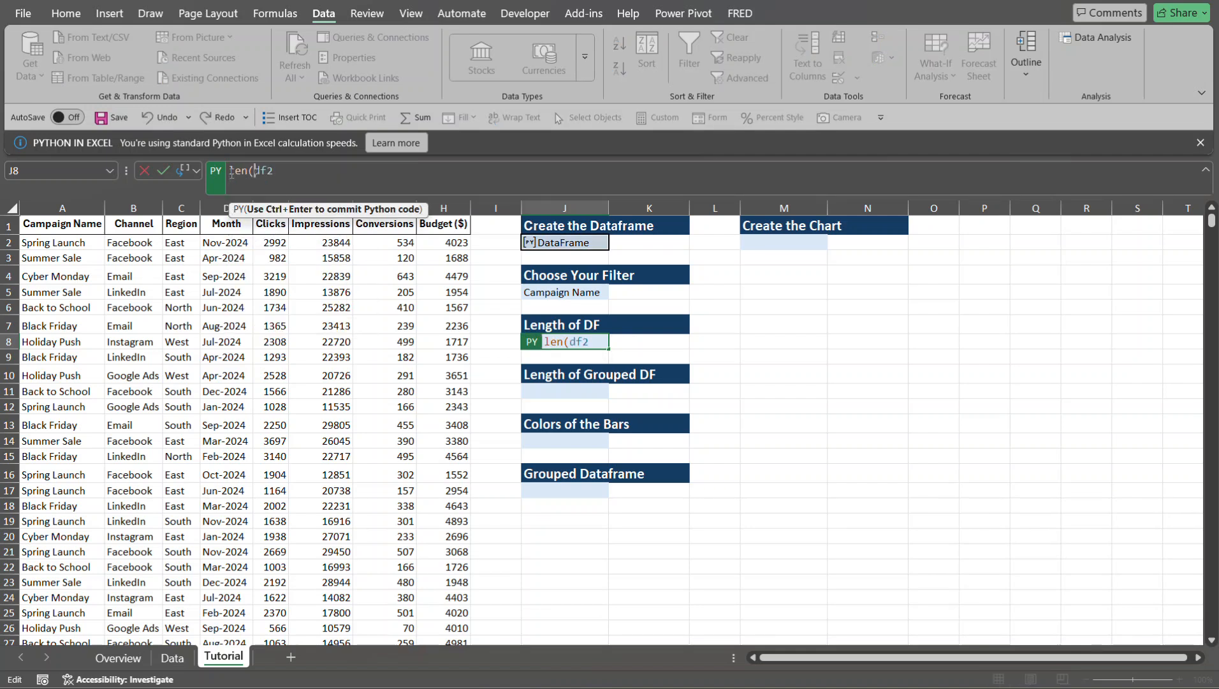
left_click(282, 171)
type(")")
key("ctrl+Return")
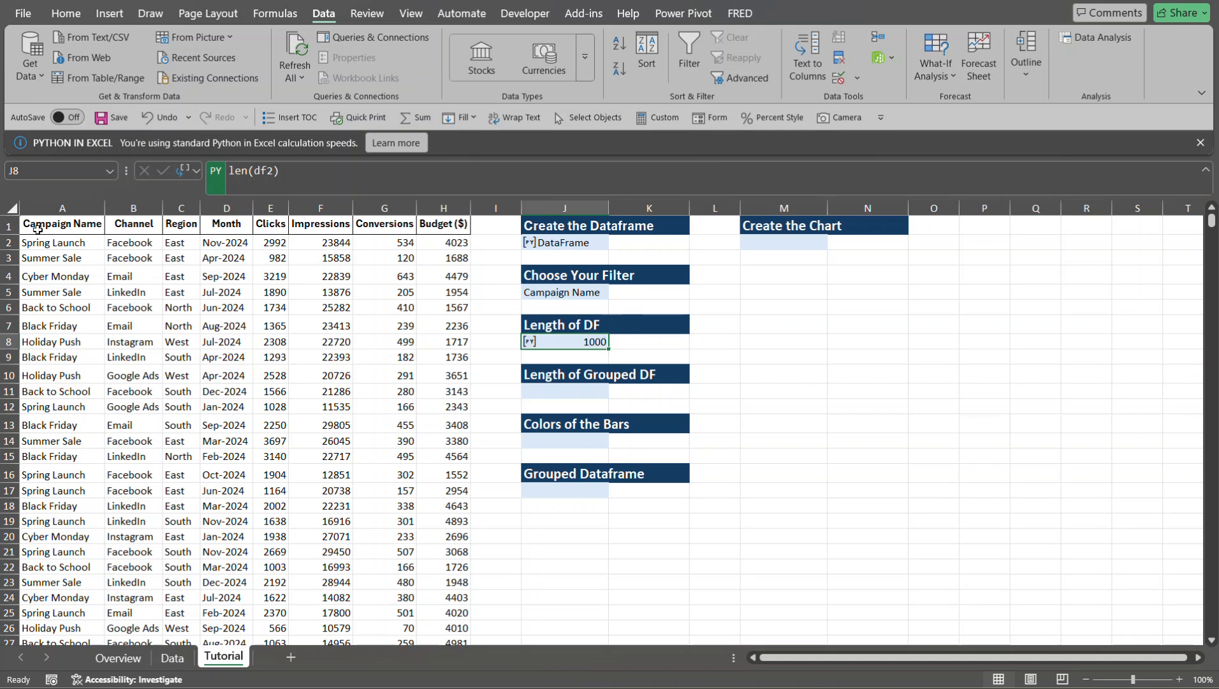
- Check the last data row of the Campaign Name column and return to its header
left_click(66, 245)
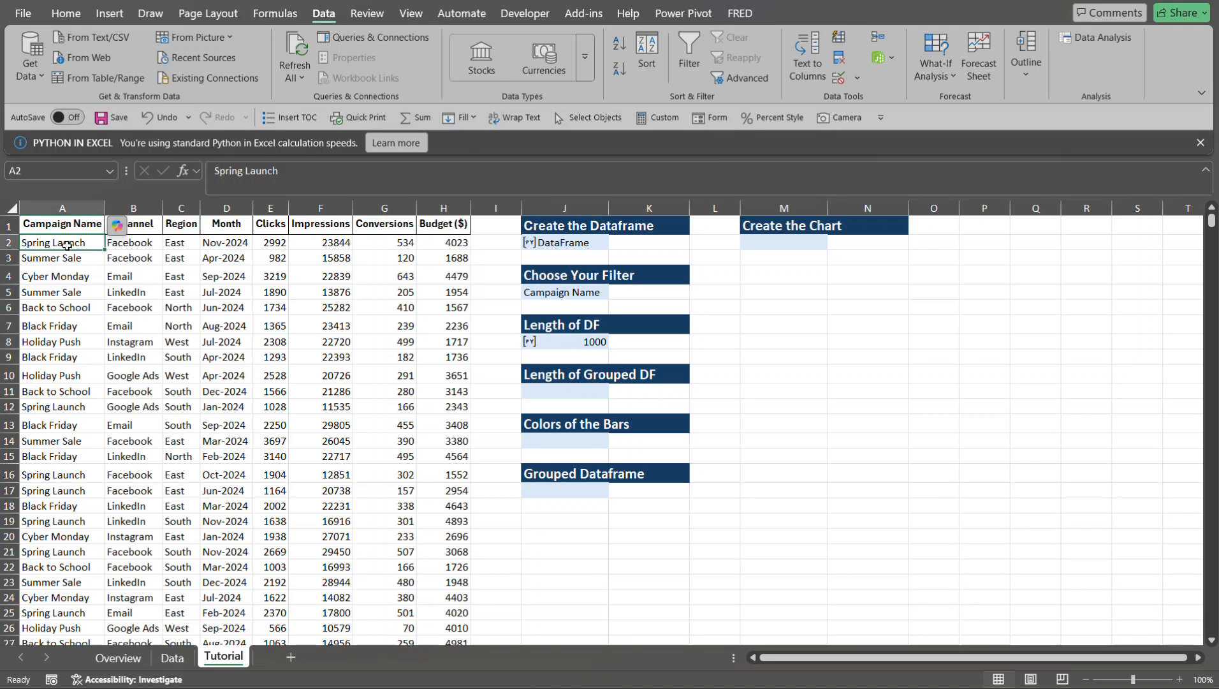
key("ctrl+Down")
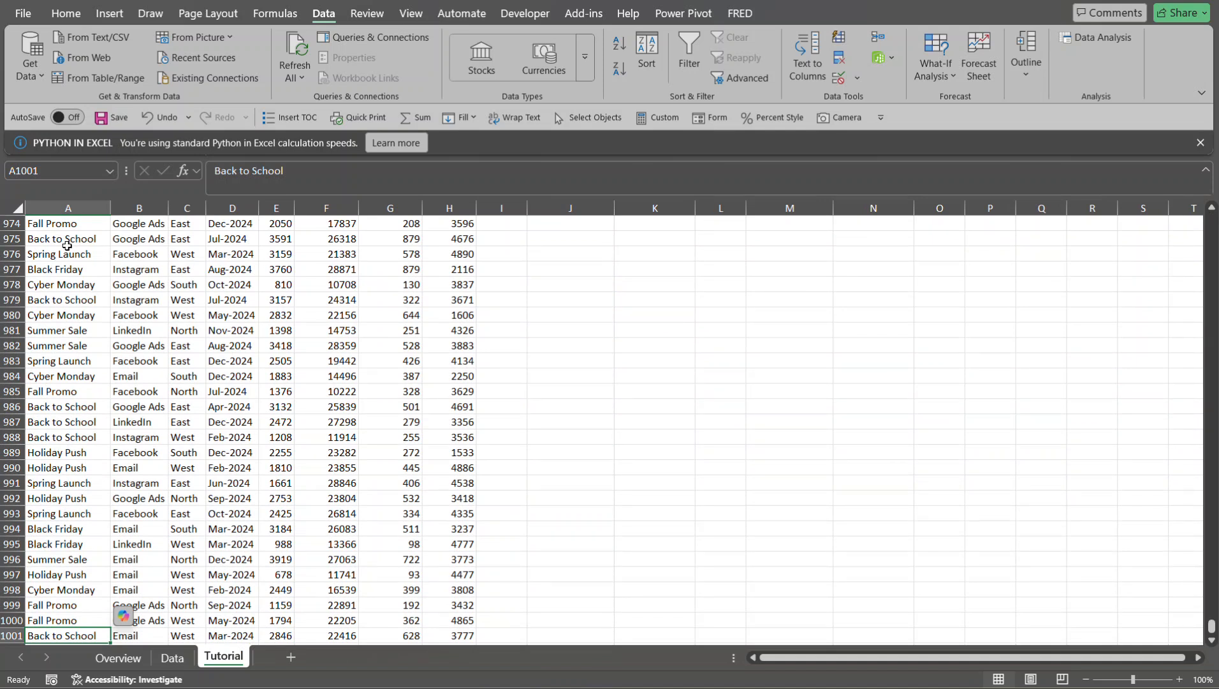
key("ctrl+Up")
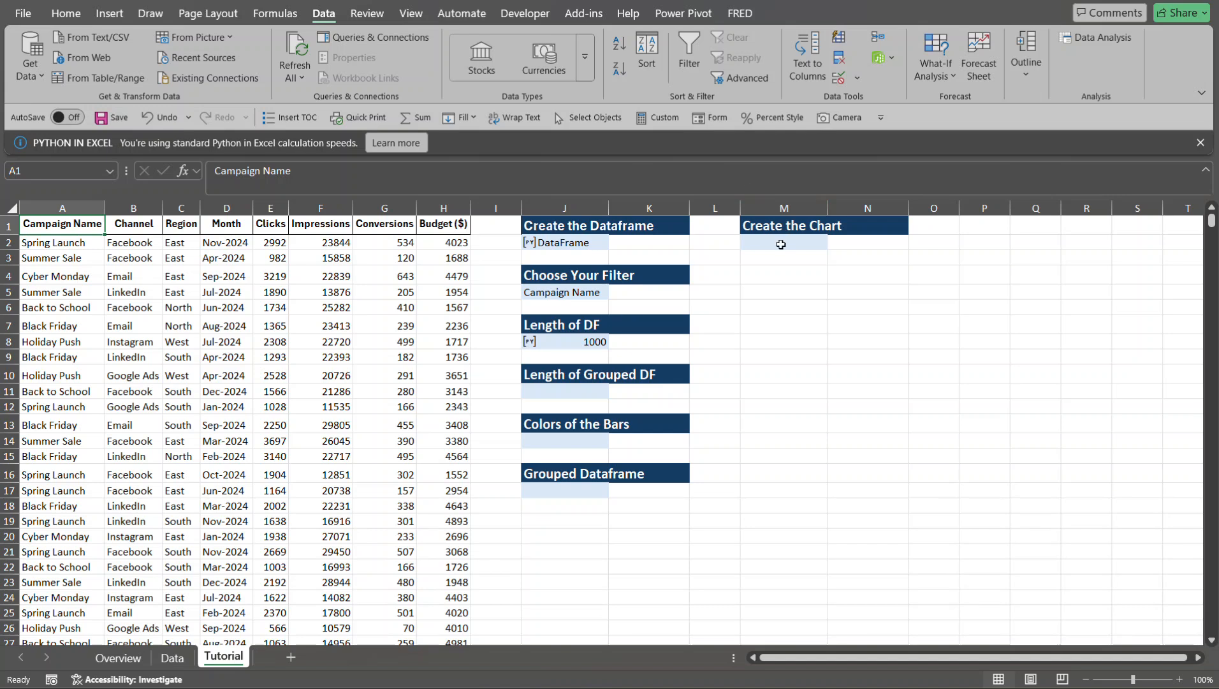
- Add a Python cell for M2 in the Python Editor, expand its code area and widen the editor
left_click(783, 241)
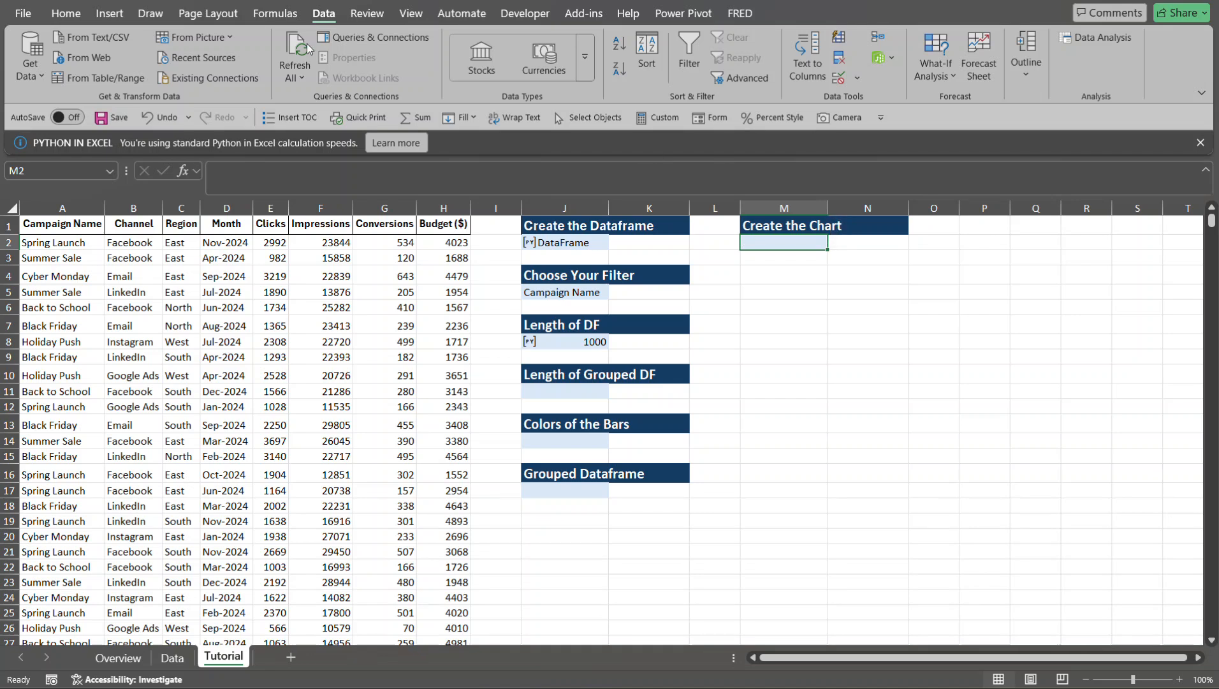
left_click(297, 18)
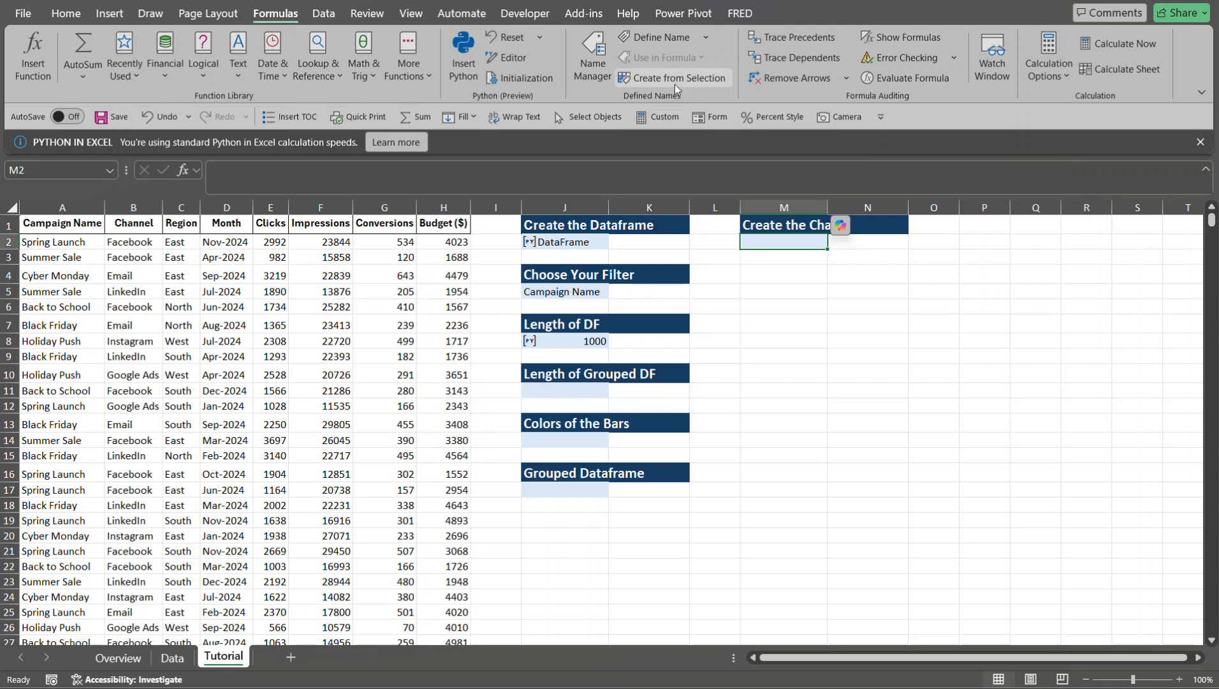
left_click(513, 57)
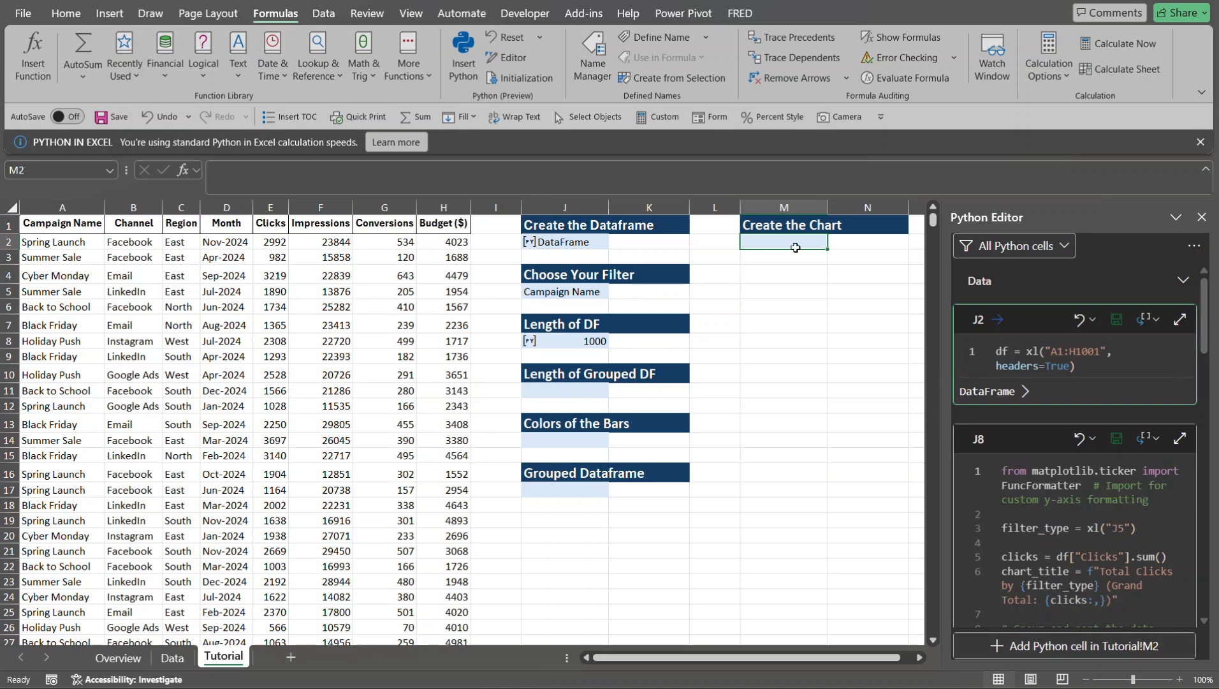
left_click(1055, 653)
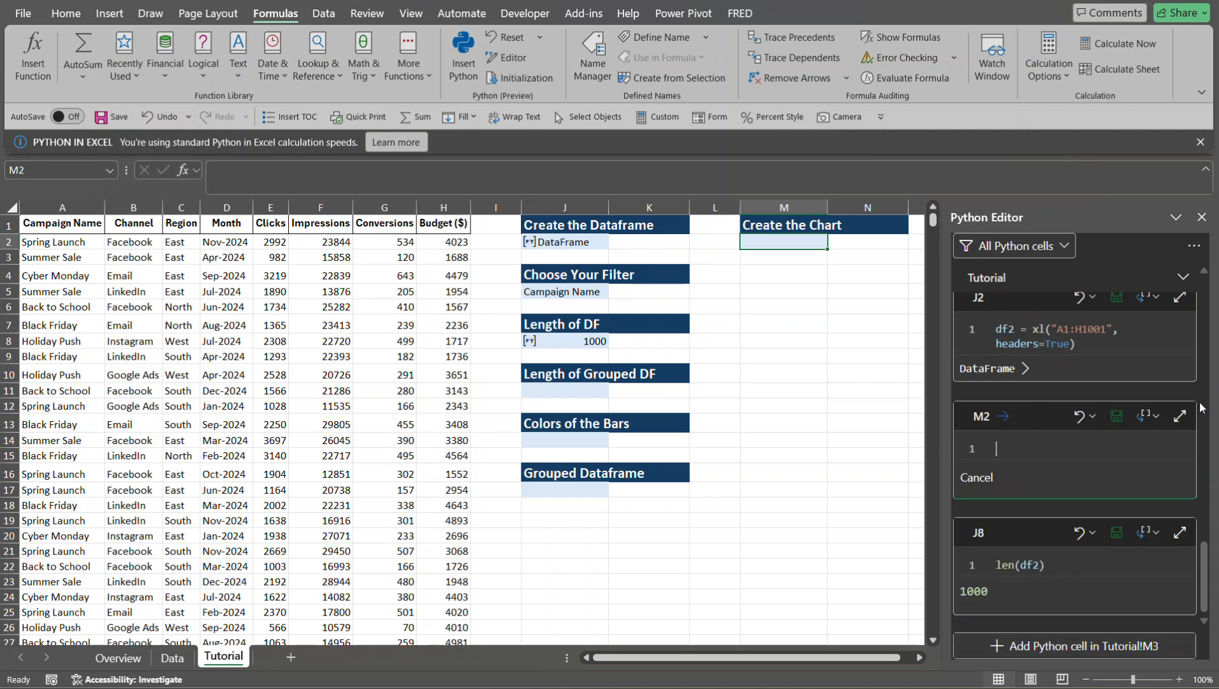
left_click(1179, 415)
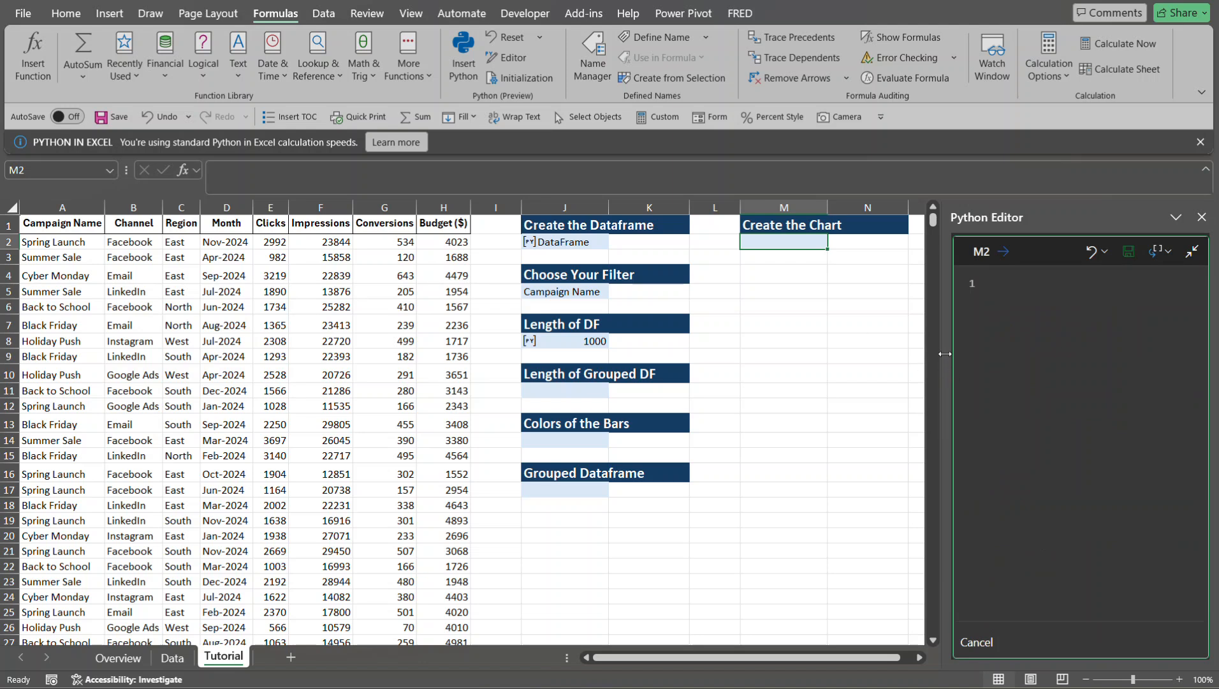
left_click_drag(947, 355, 719, 355)
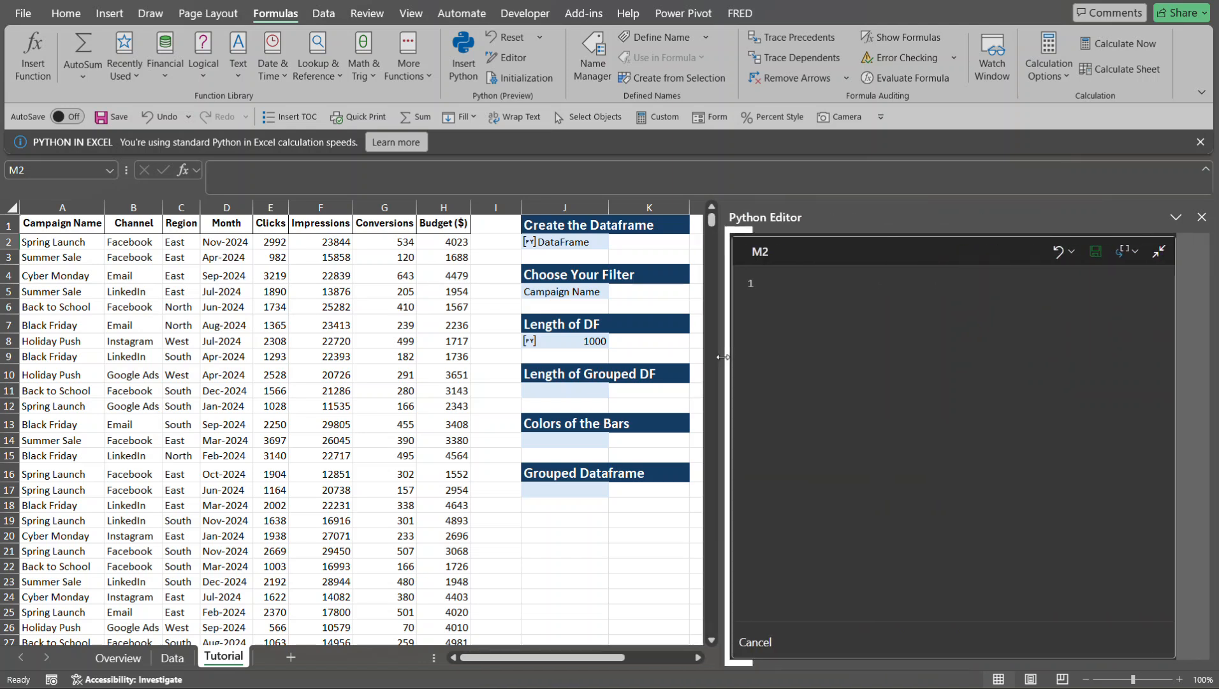
- Write the first code line for M2 as from matplotlib.ticker import FuncFormatter
left_click(764, 283)
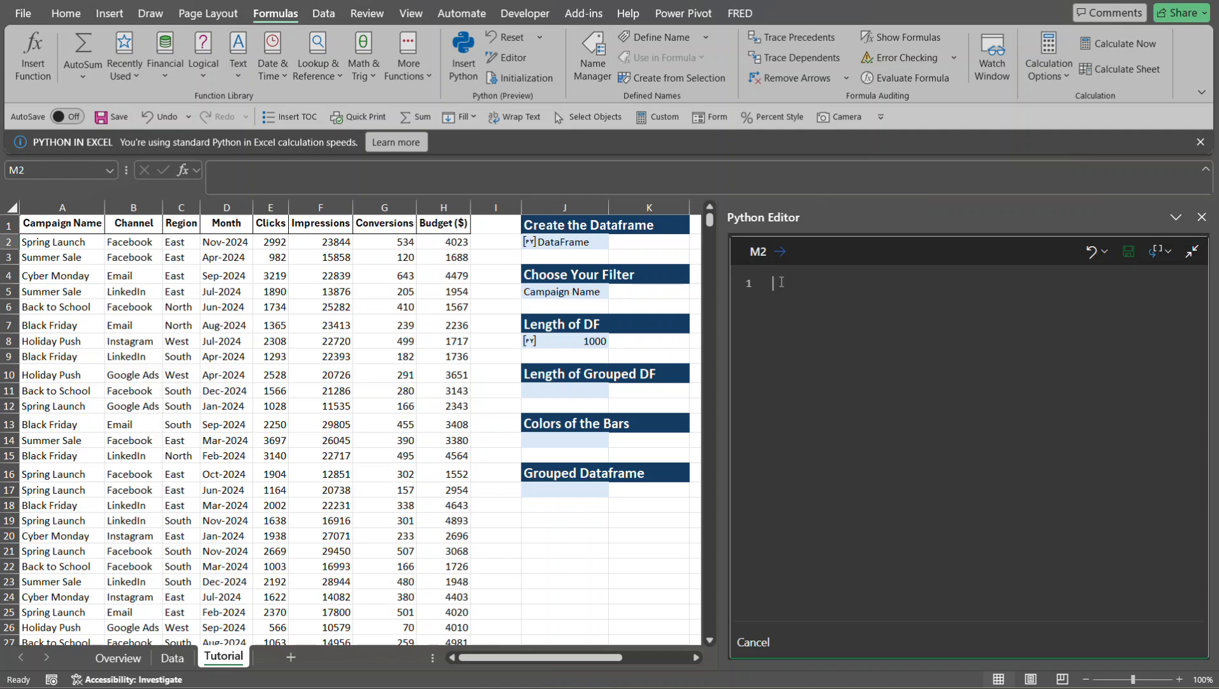
type("from matp")
key("Tab")
type(".ticker")
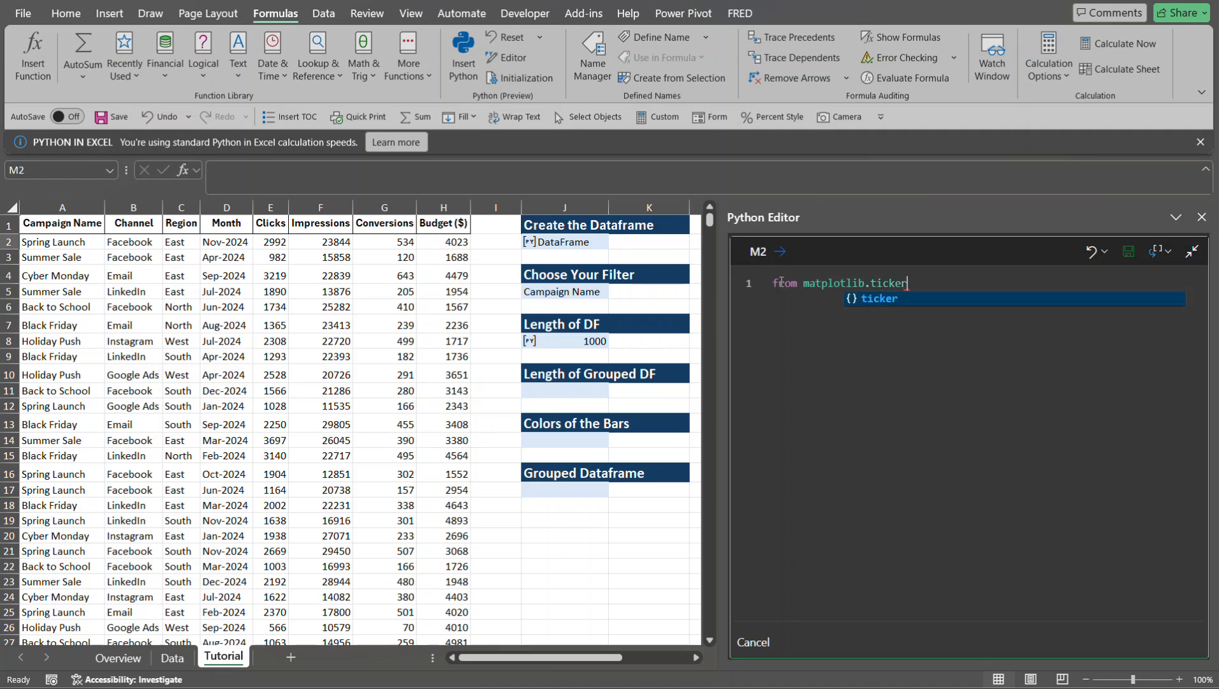
type(" import")
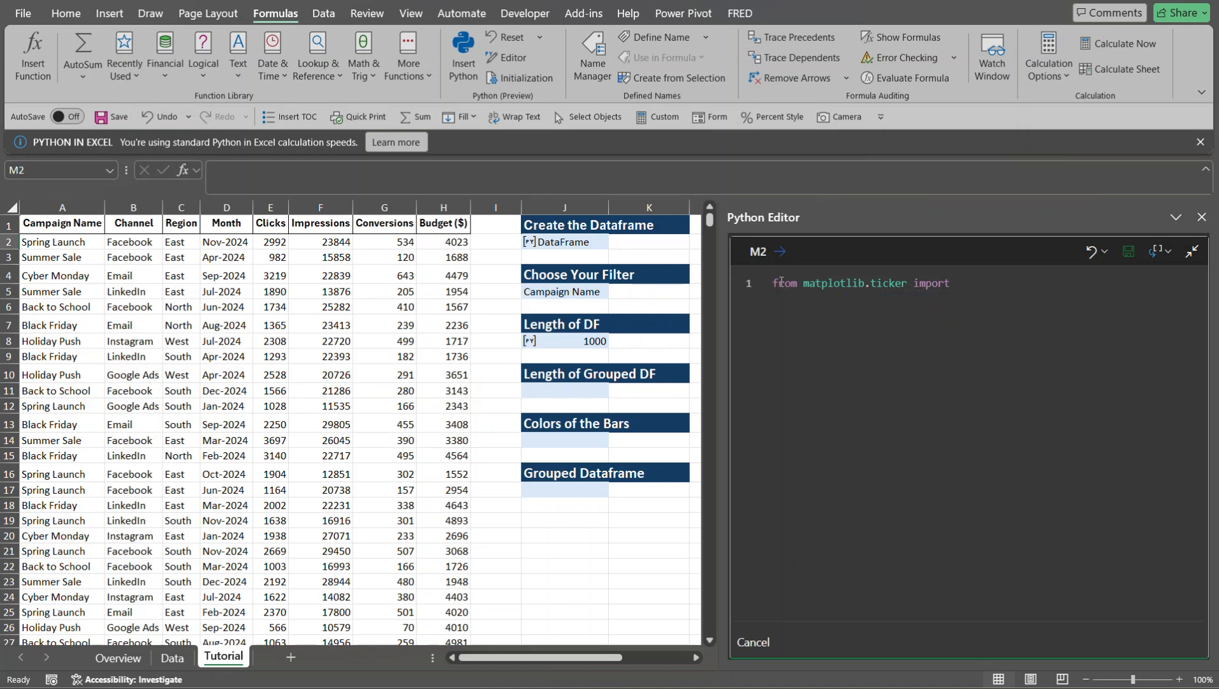
type(" F")
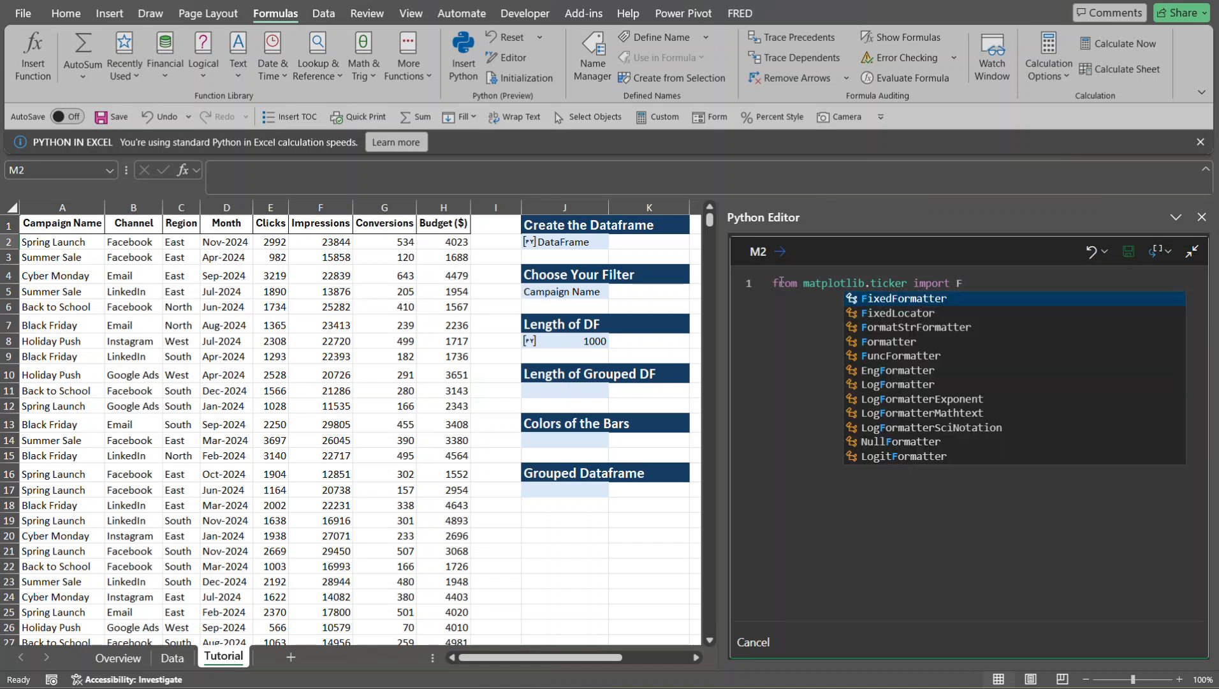
type("unc")
key("Tab")
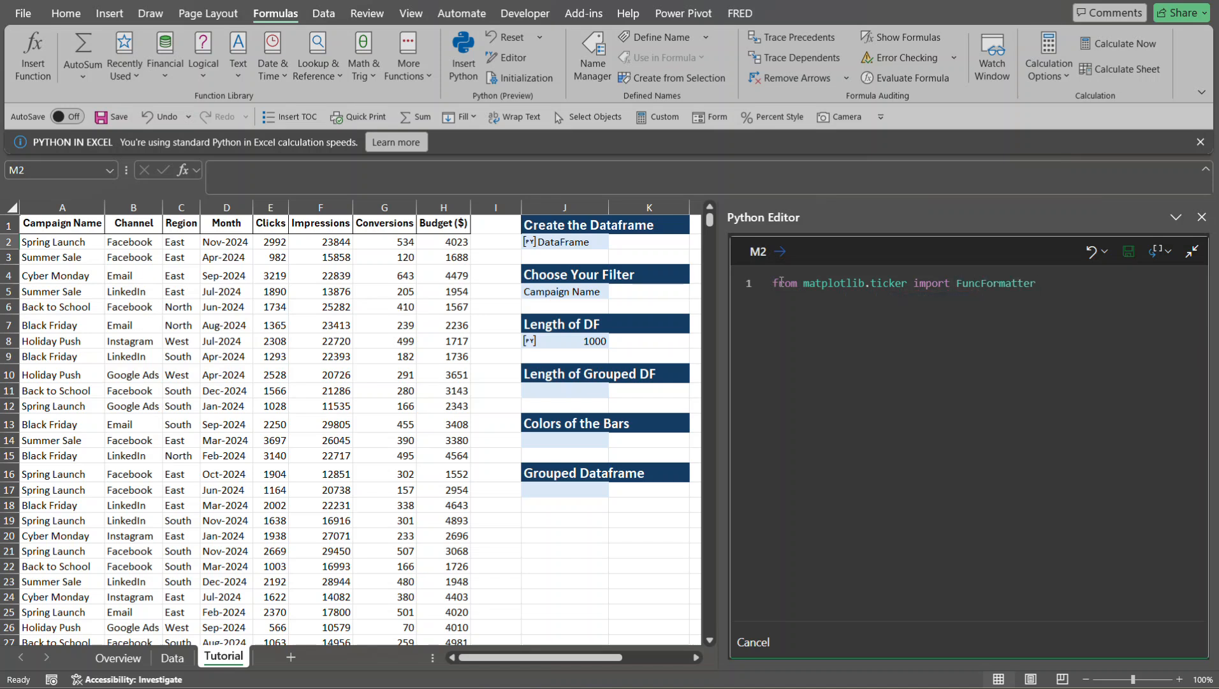
- Add a second code line that reads the chosen filter: filter_type2 = xl("J5")
key("Return")
type("filter")
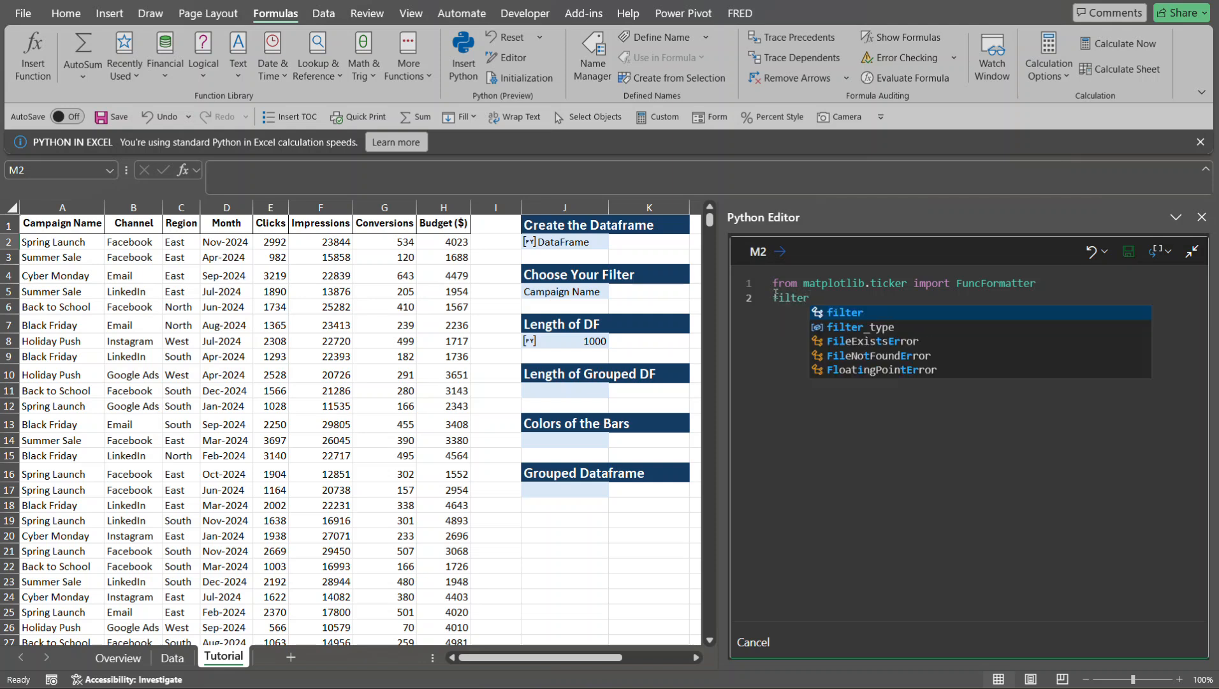
type("_")
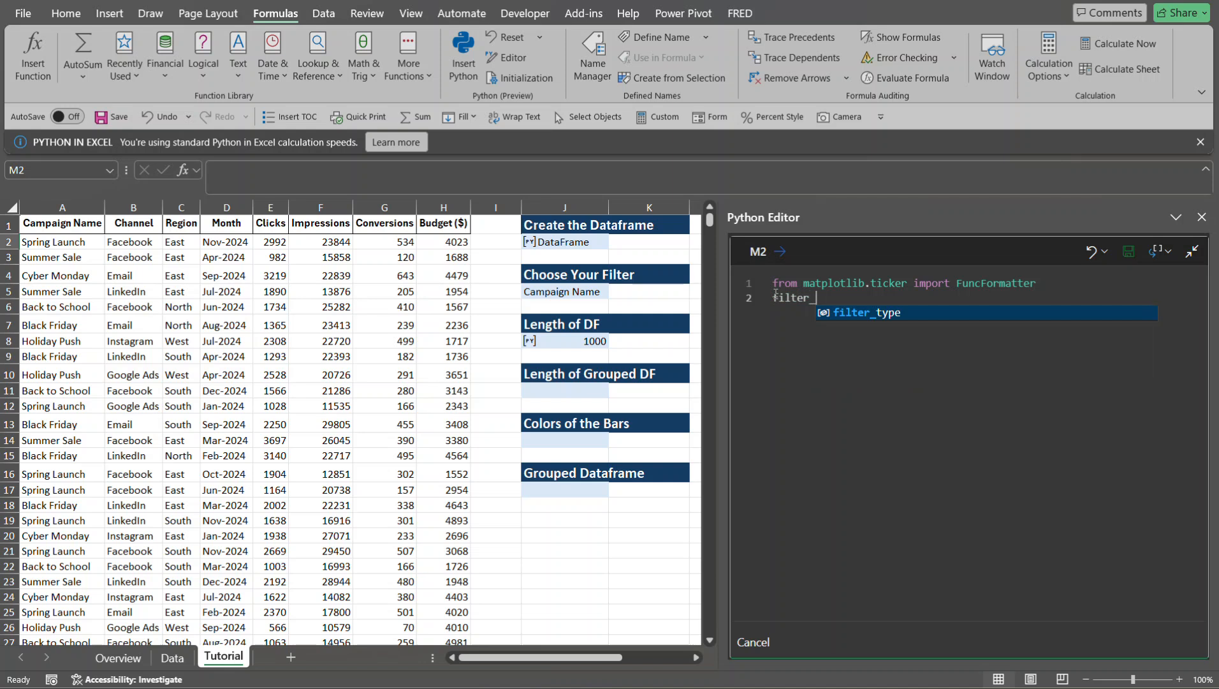
key("Tab")
type("2")
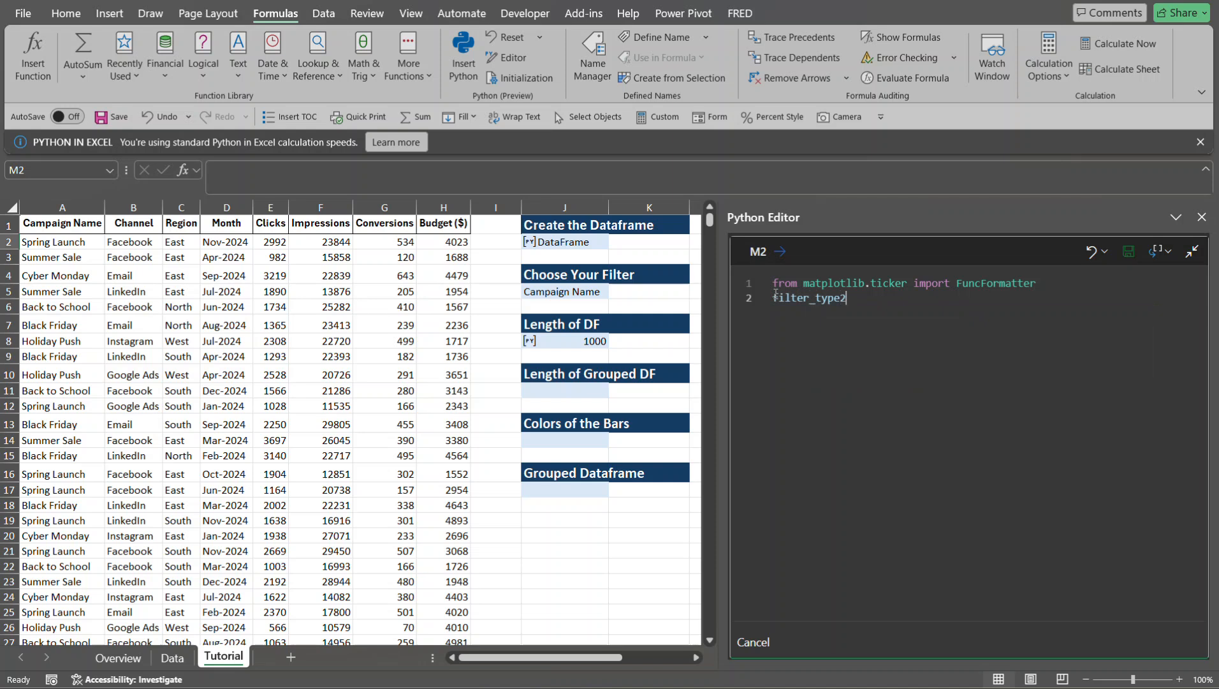
type(" =")
left_click(559, 294)
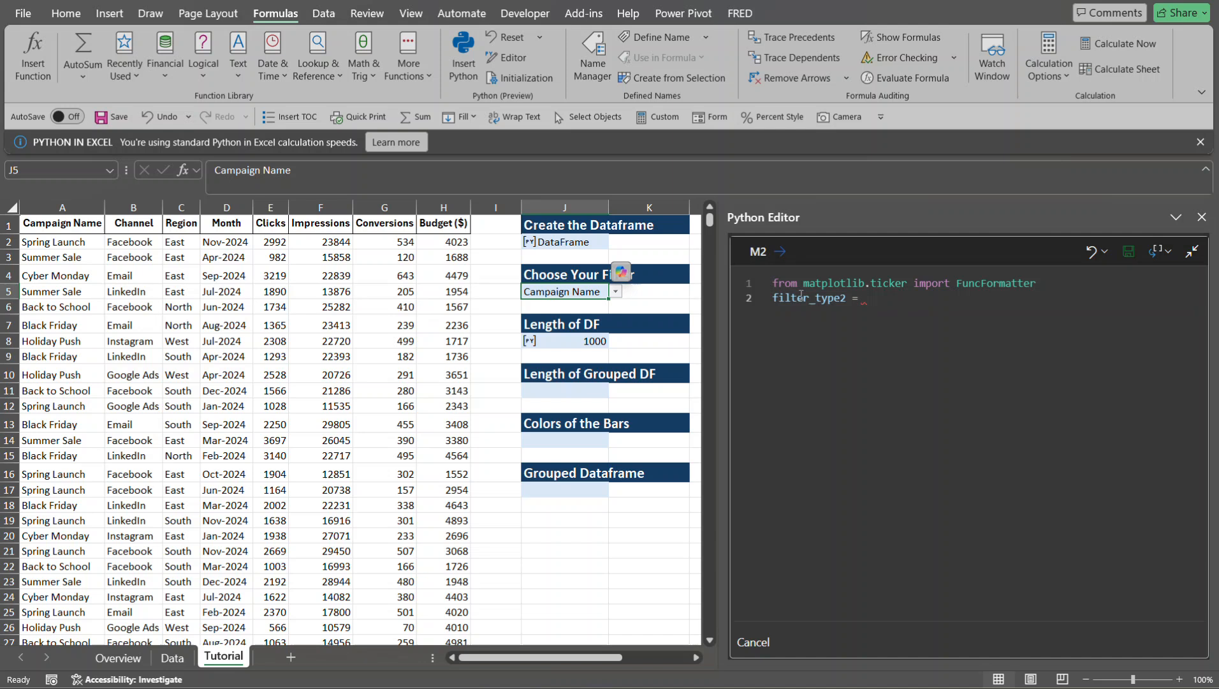
left_click(889, 308)
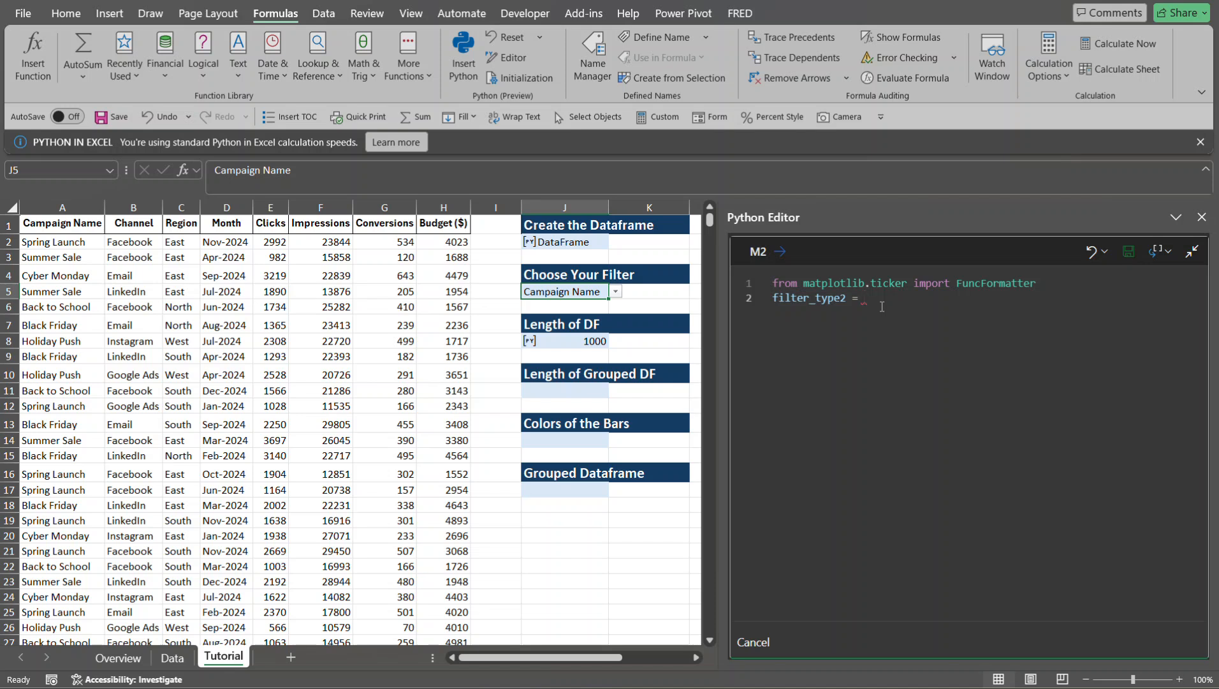
type("xl")
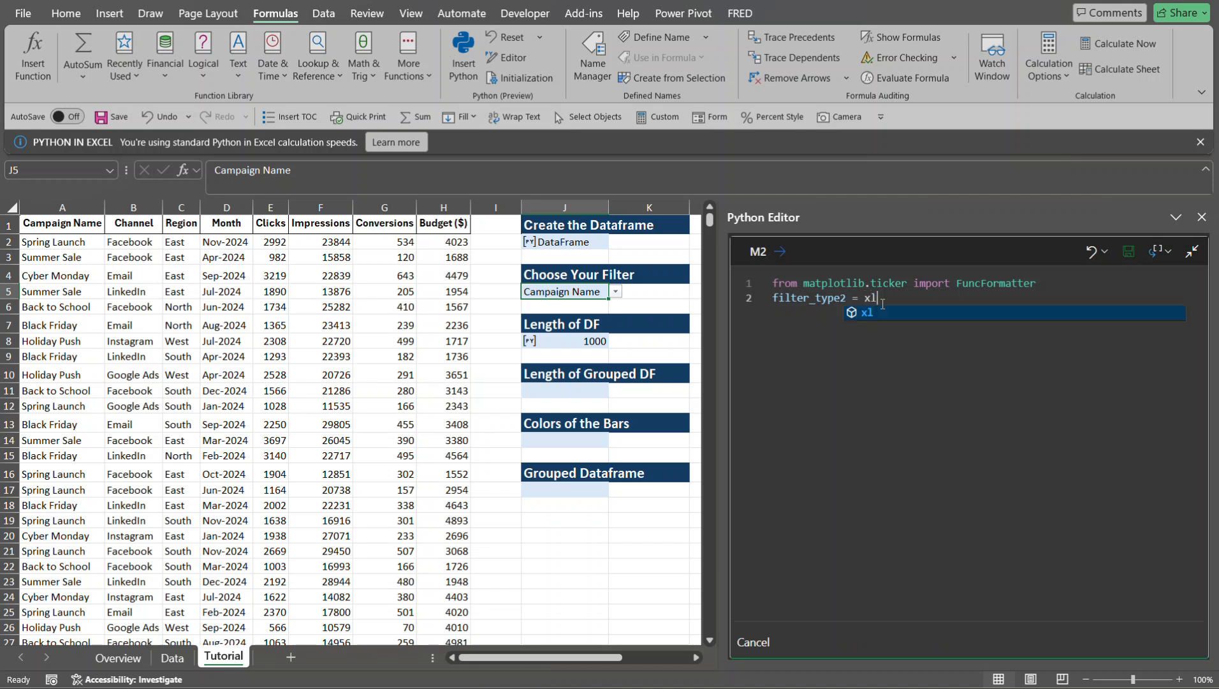
key("Tab")
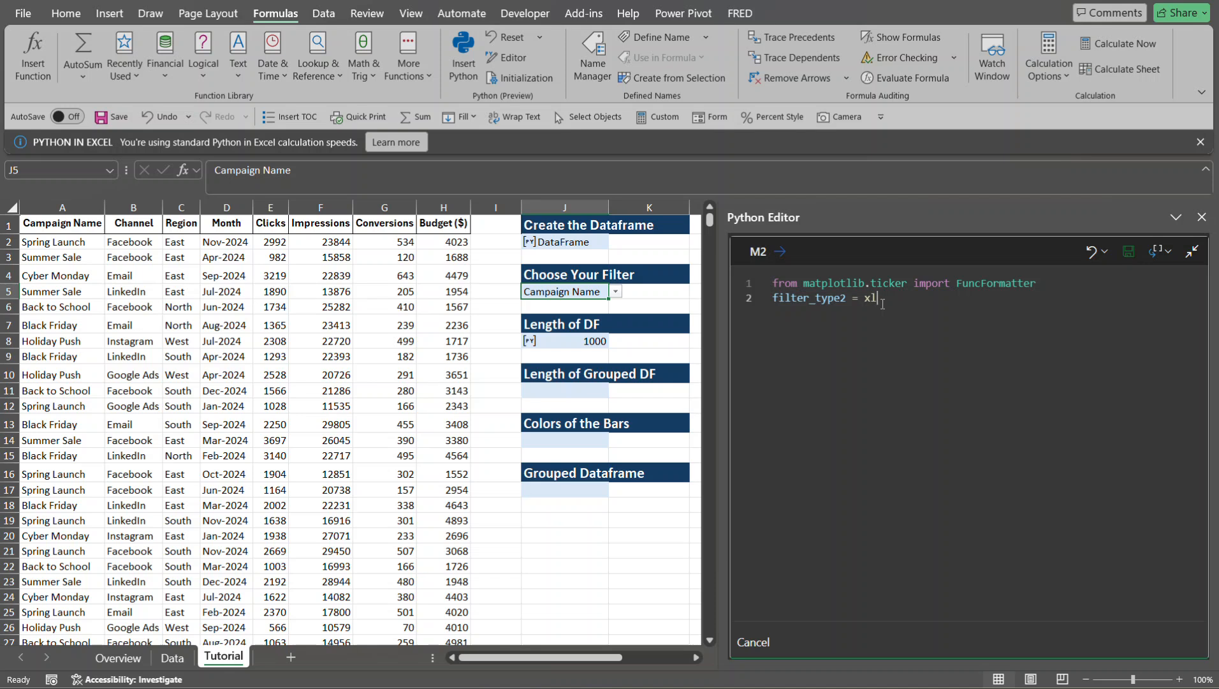
type("(")
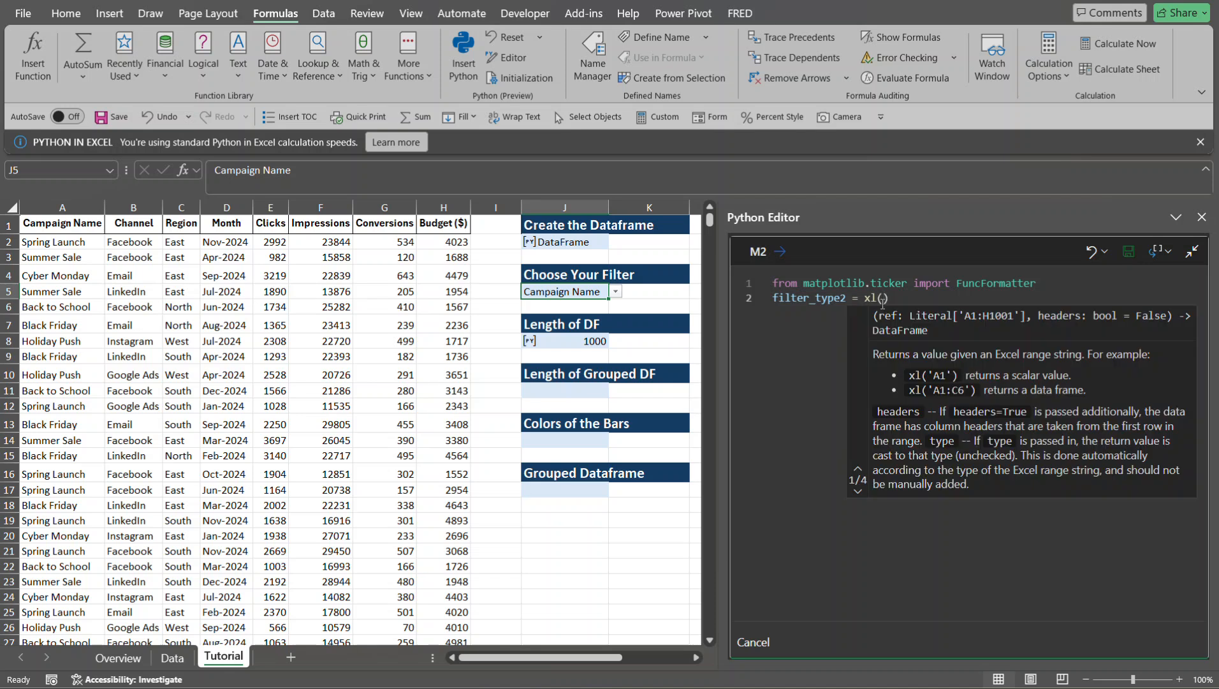
type("\"")
left_click(576, 292)
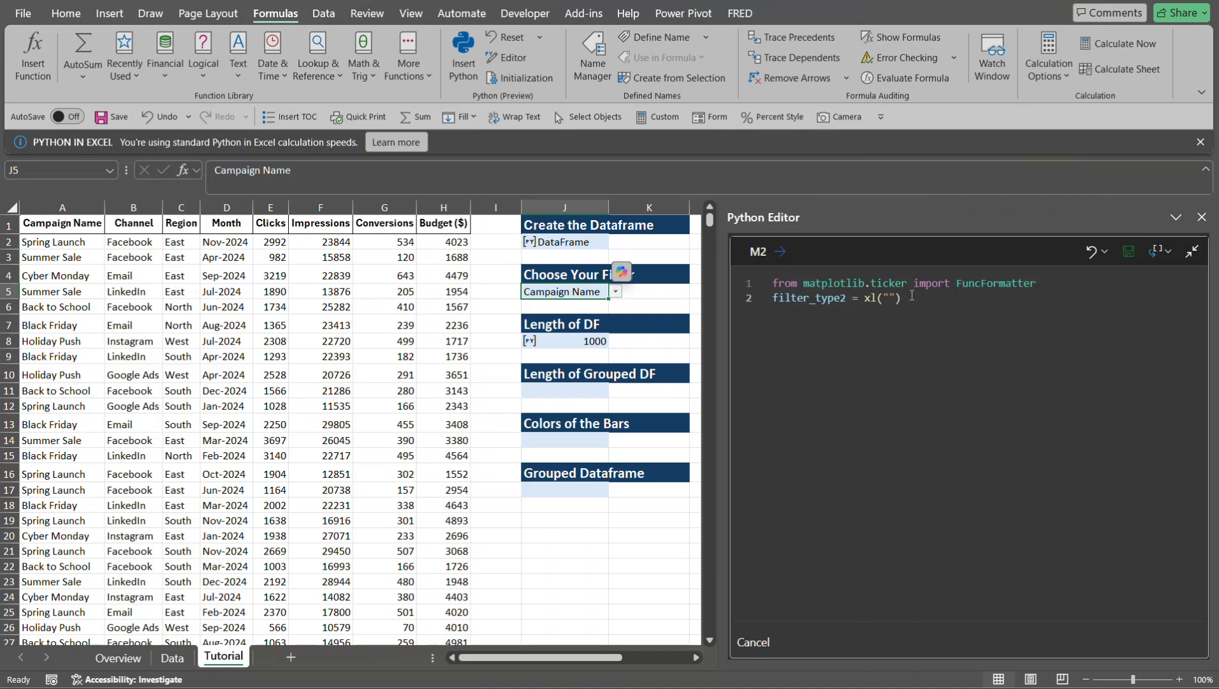
left_click(889, 298)
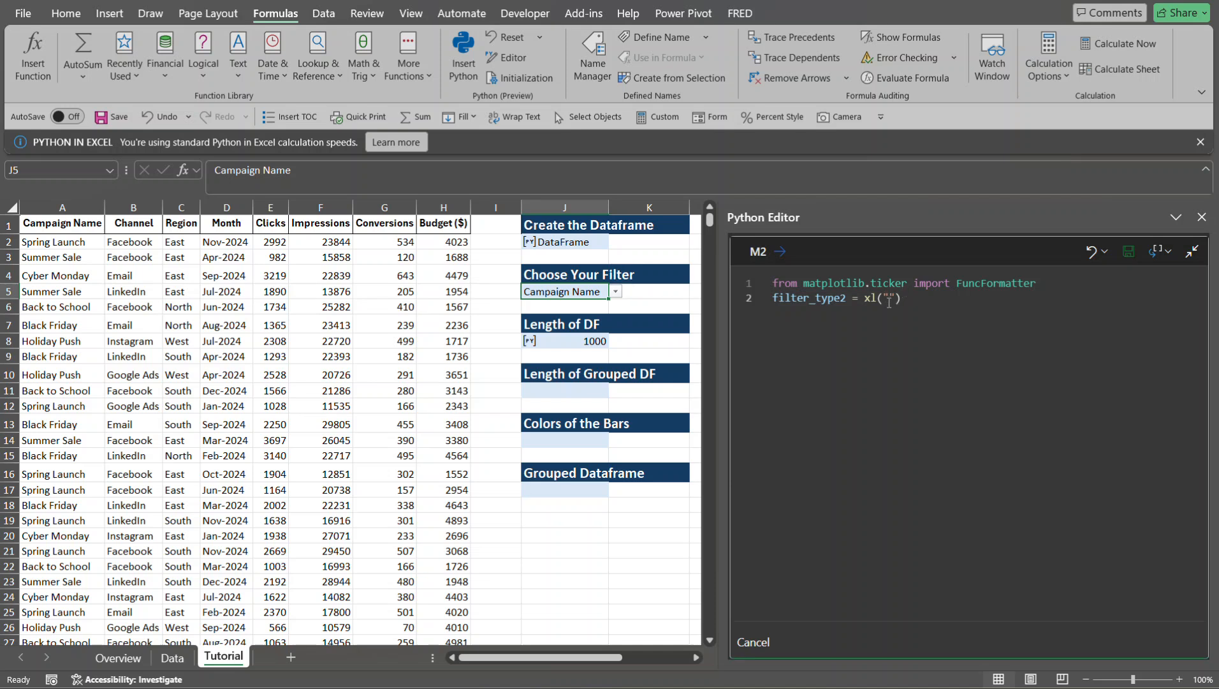
type("J")
type("5")
- Add a third code line that totals the clicks: clicks2 = df2["Clicks"].sum()
key("Return")
type("click")
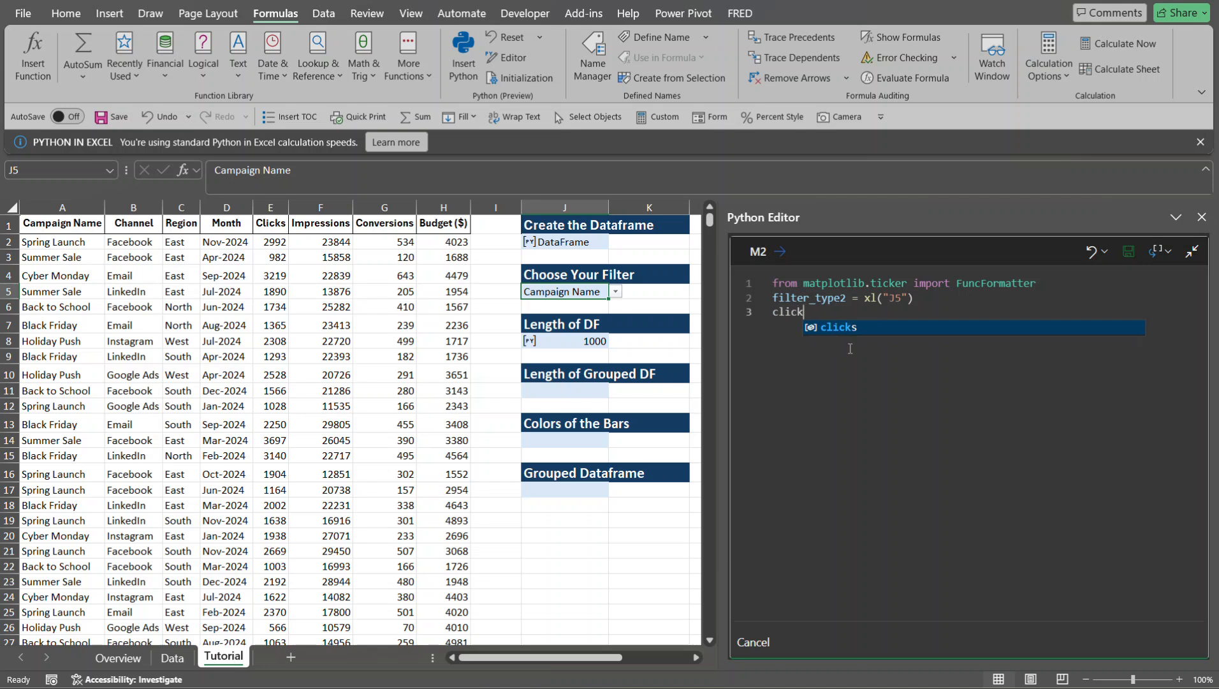
type("s2")
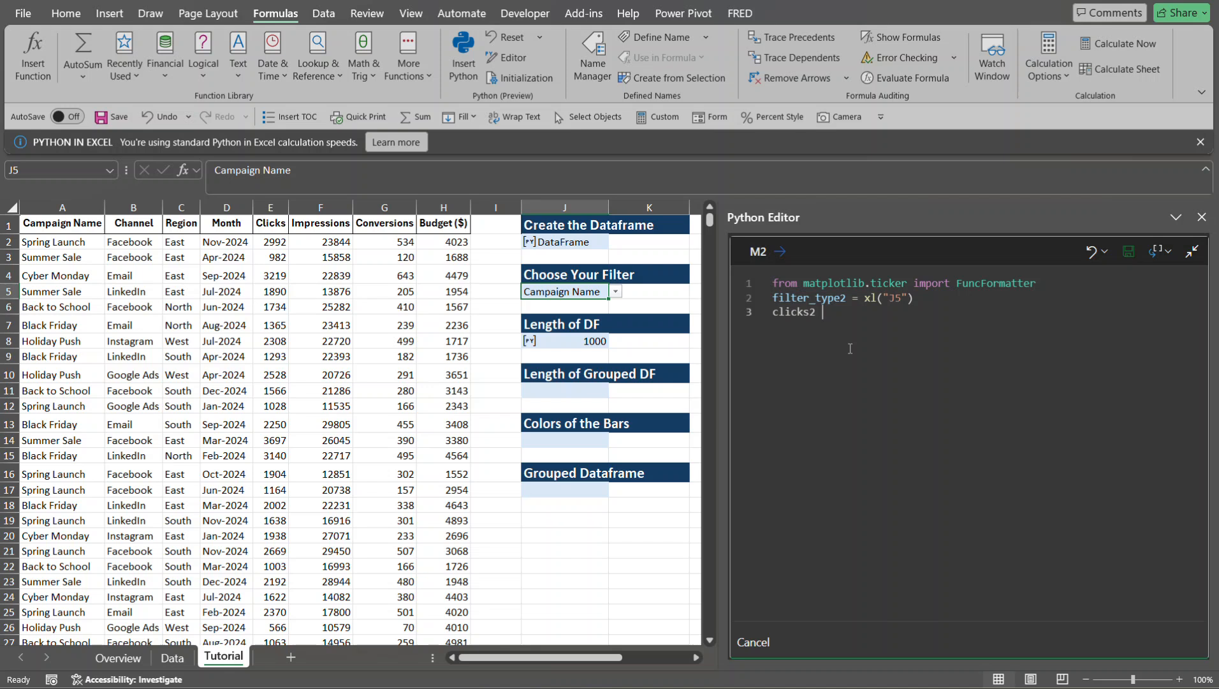
type(" = df")
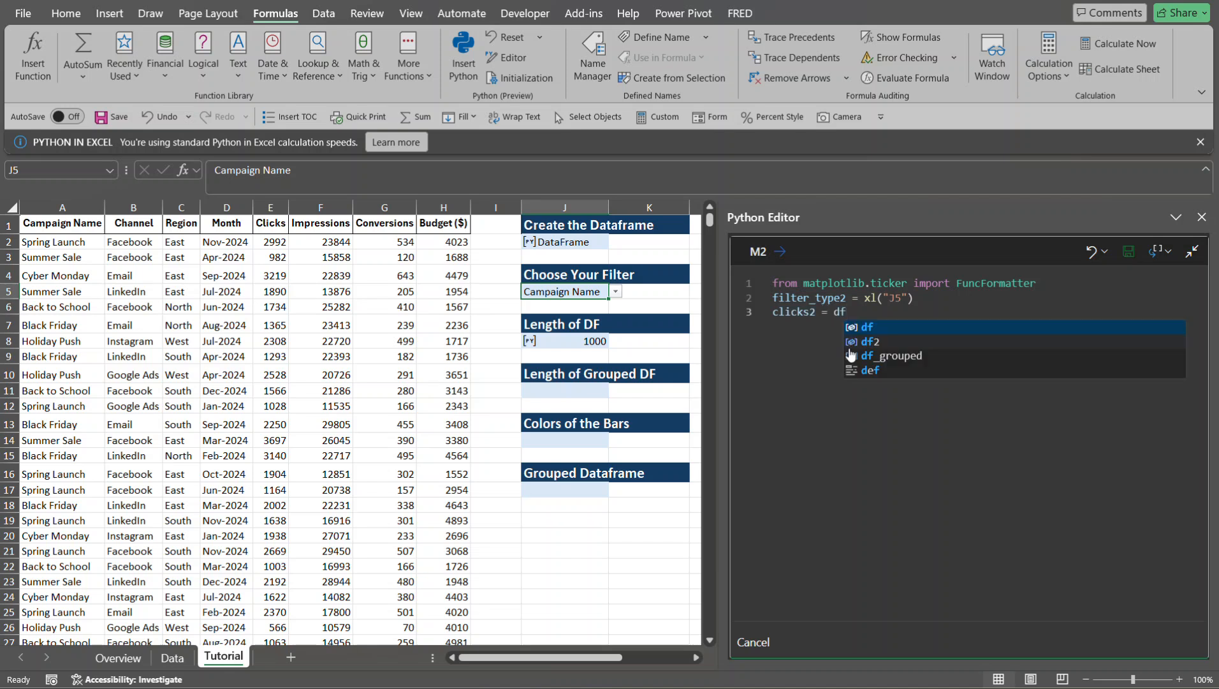
key("Down")
key("Tab")
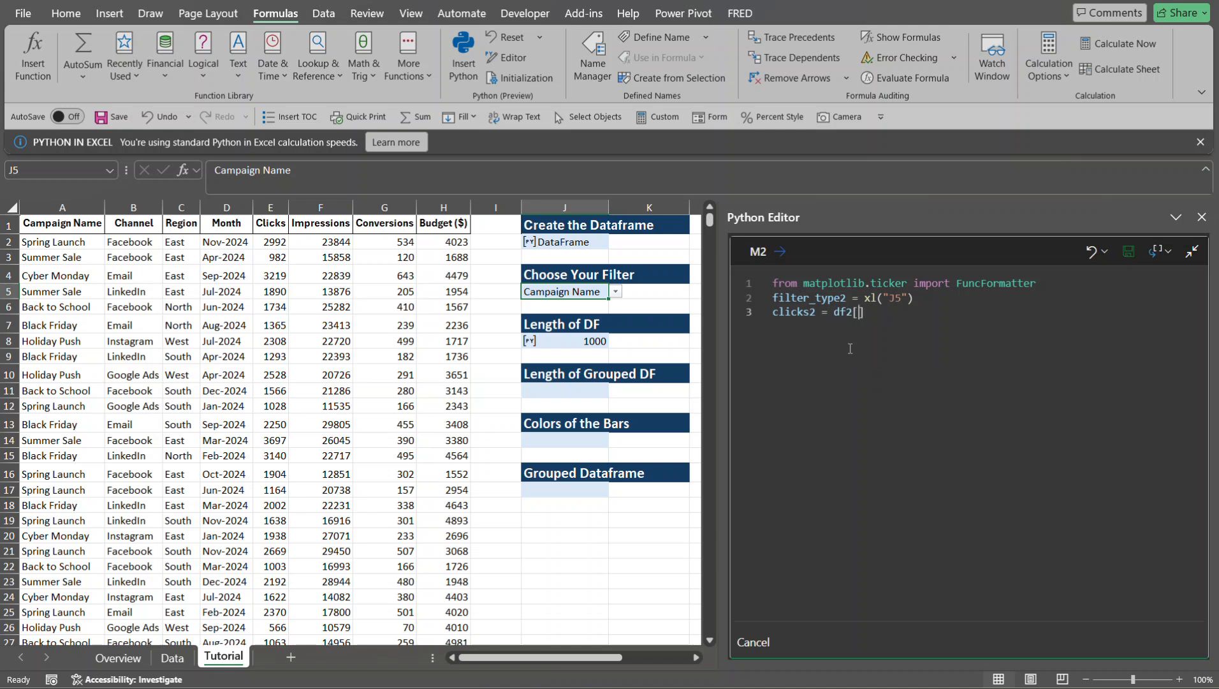
type("[\"Clicks")
type(".sum()")
- Start a fourth code line for the chart title: chart_title2 = f"Total Clicks by
key("Return")
type("chart_title")
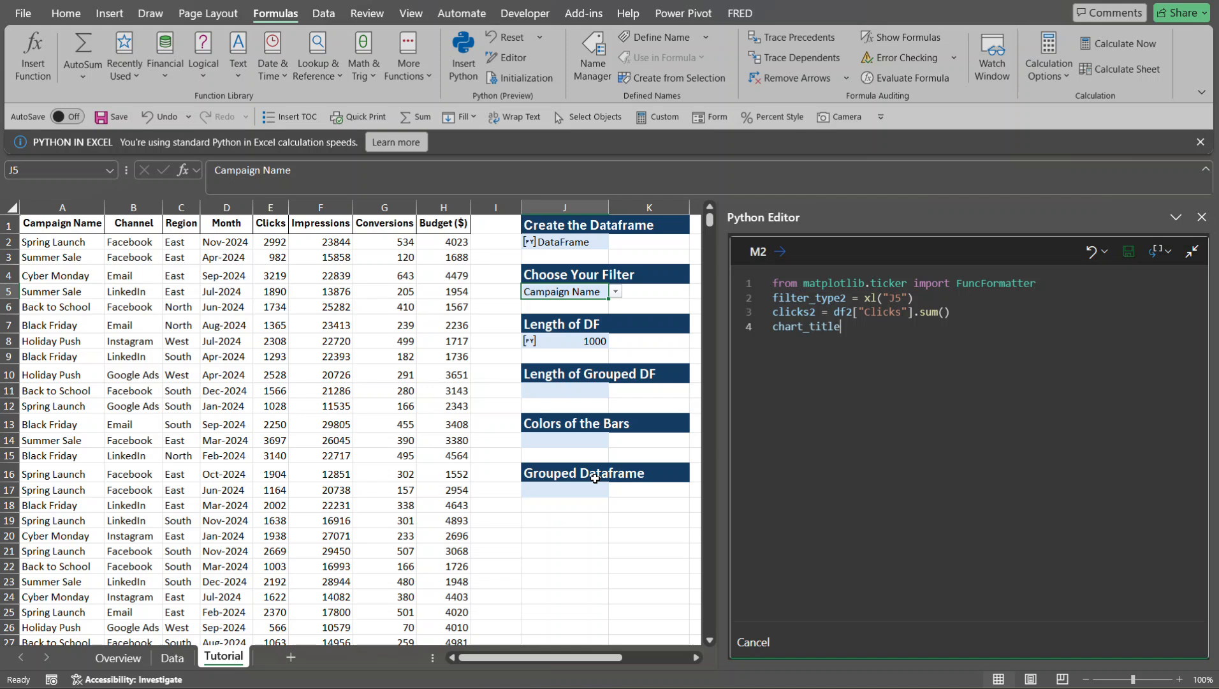
type("2 = f")
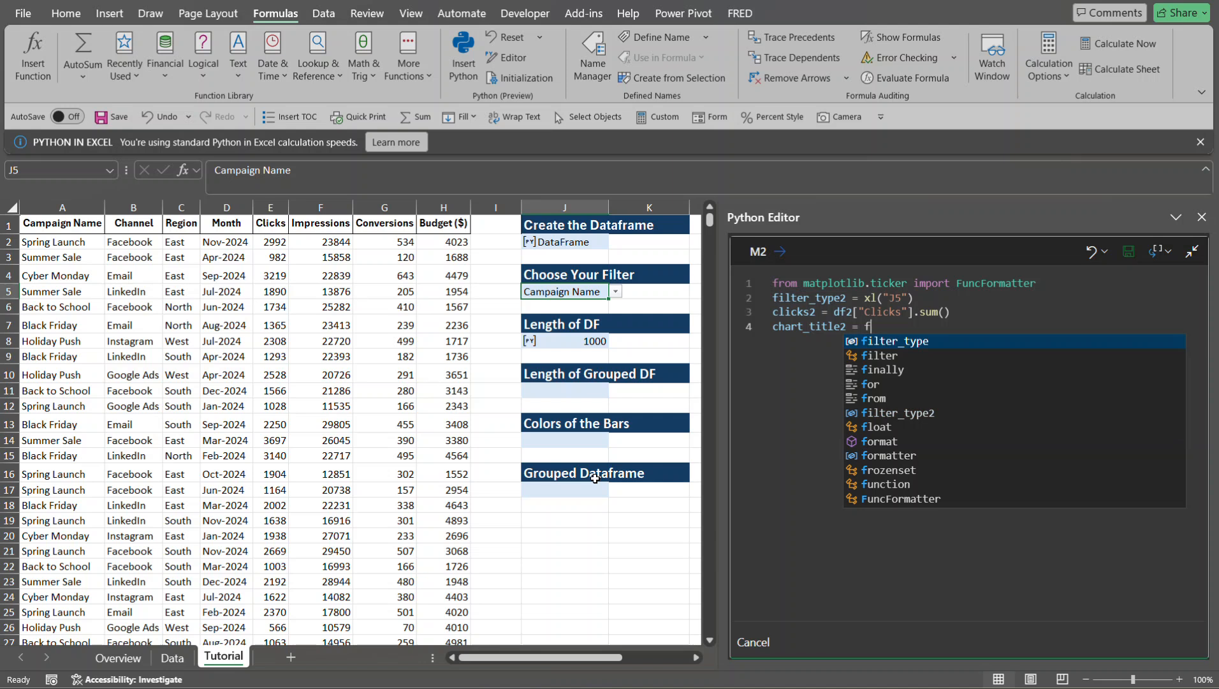
type("\"")
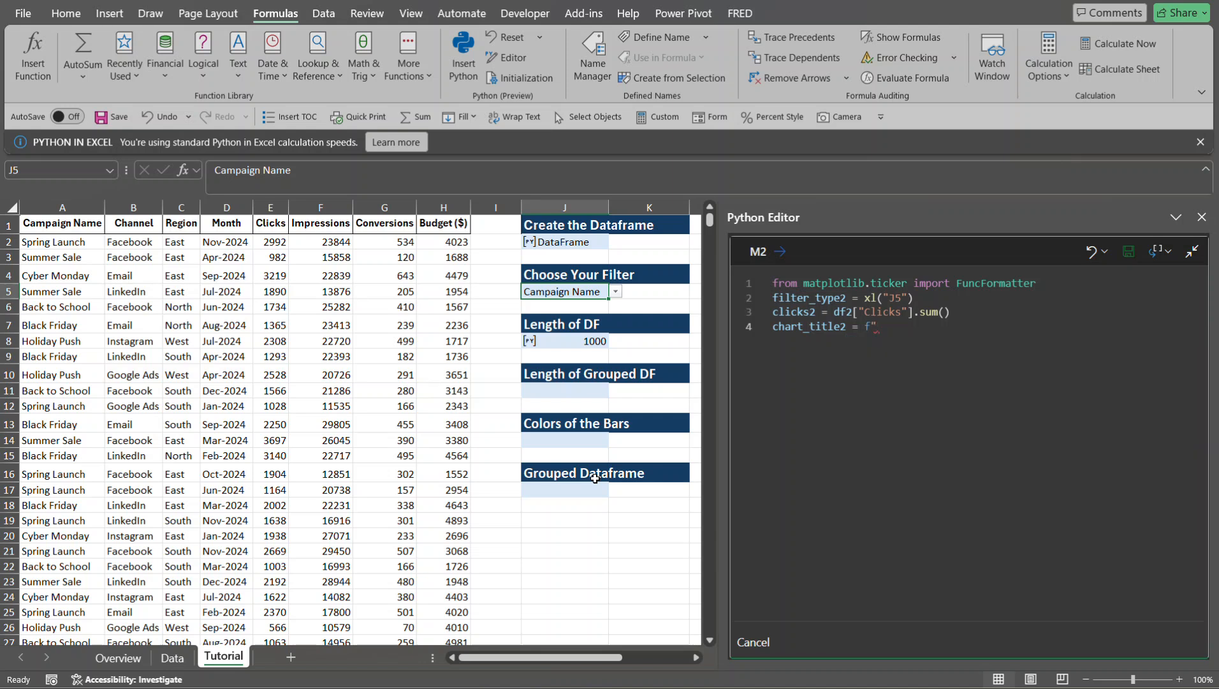
type("Total Clicks by")
- Insert the {filter_type2} placeholder after "Total Clicks by" in the chart title f-string
mouse_move(827, 297)
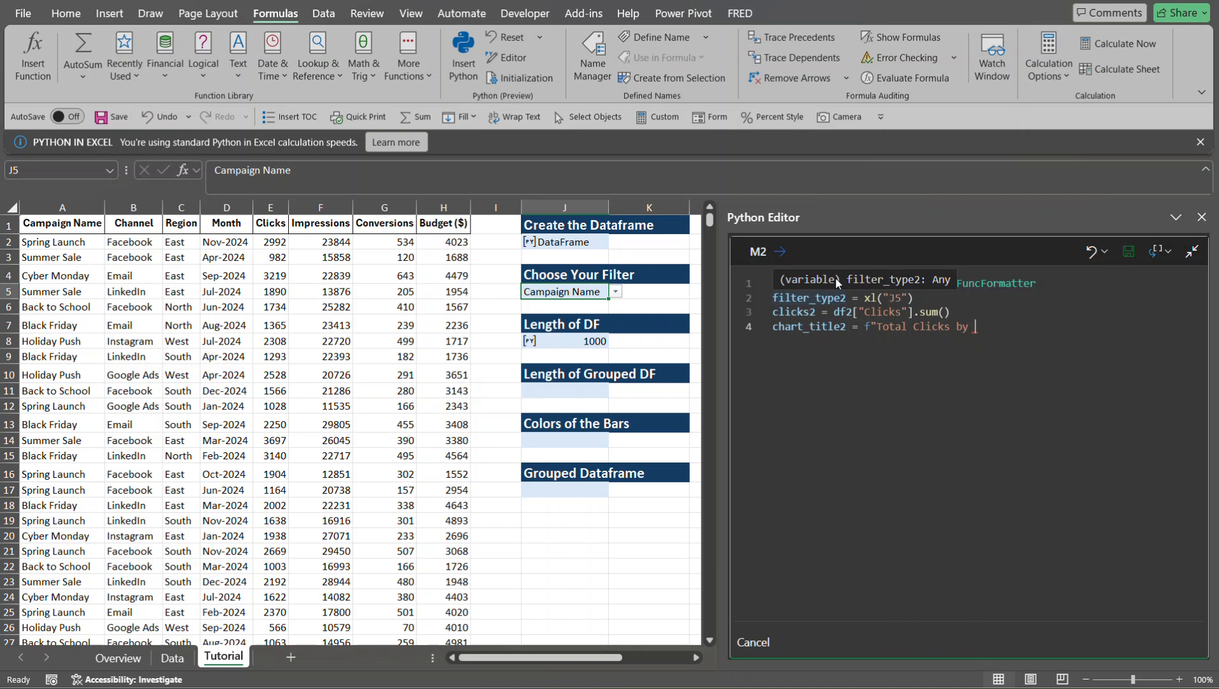
type("{")
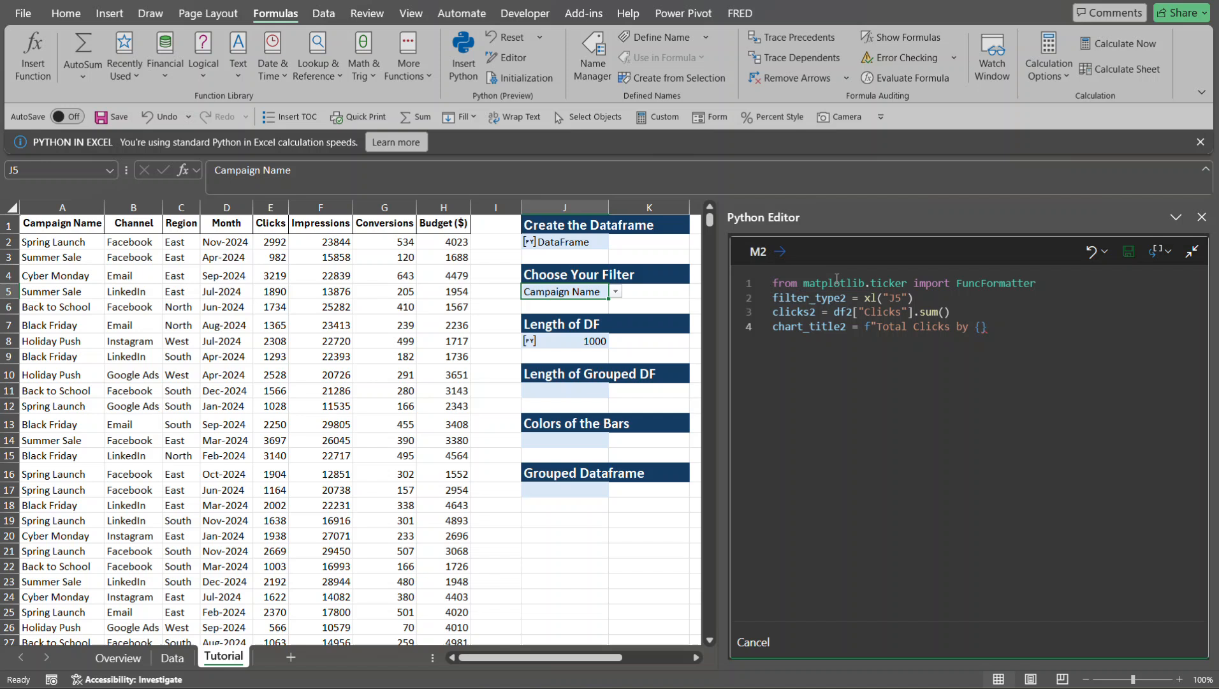
type("filt")
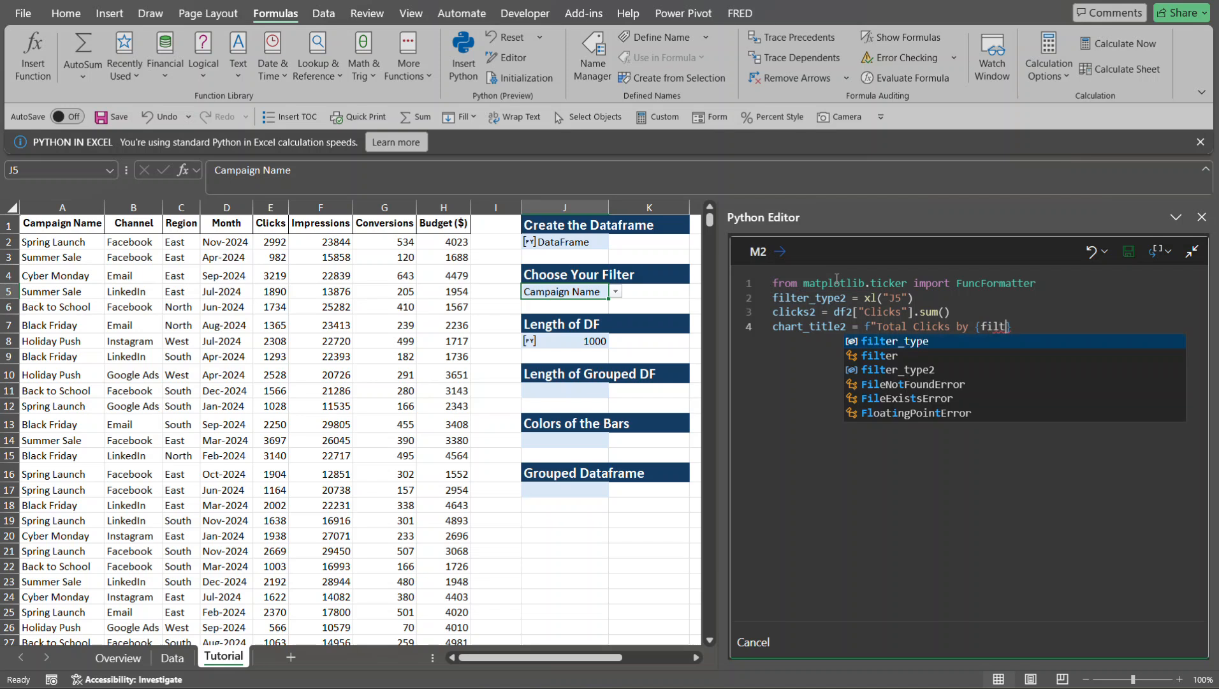
type("er")
key("Down")
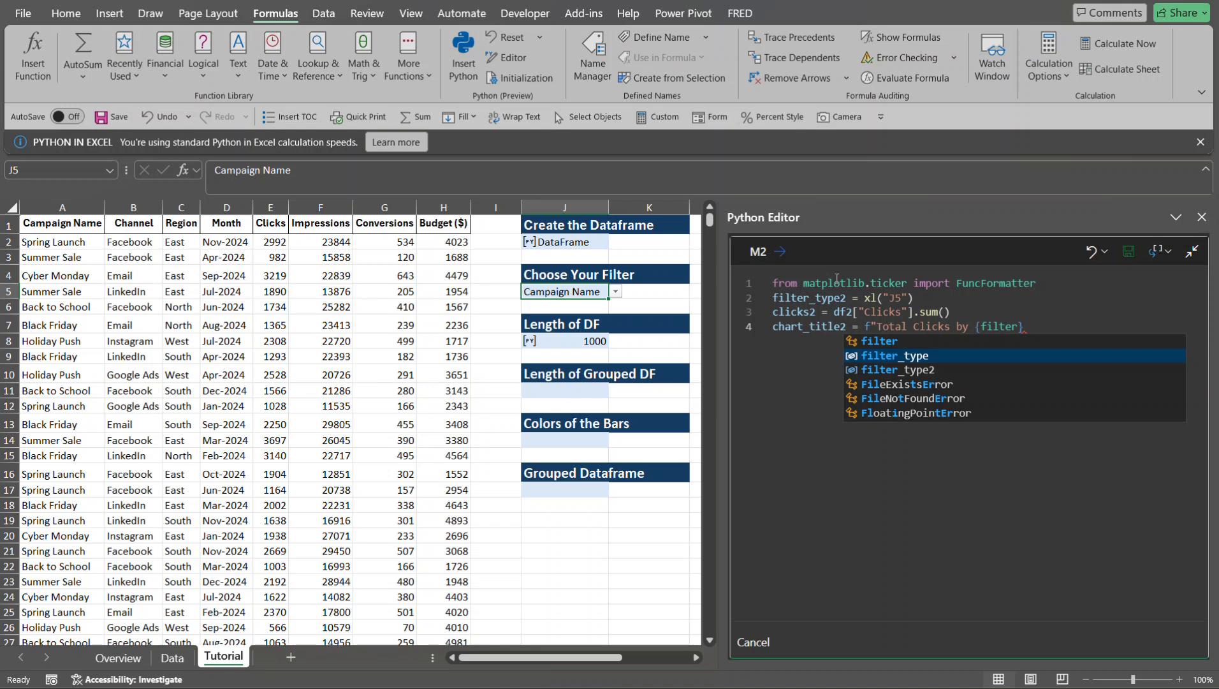
key("Down")
key("Tab")
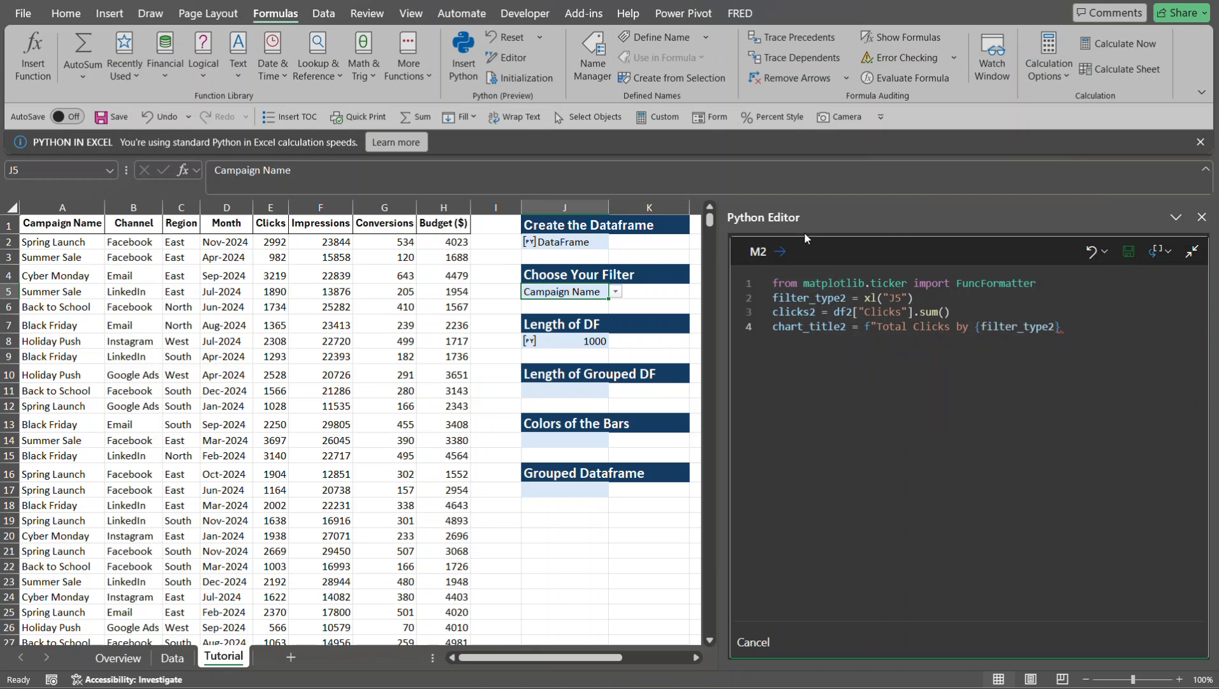
type("}")
type("(")
type("Grand T")
type("otal")
type(":)")
type("{")
type("clicks")
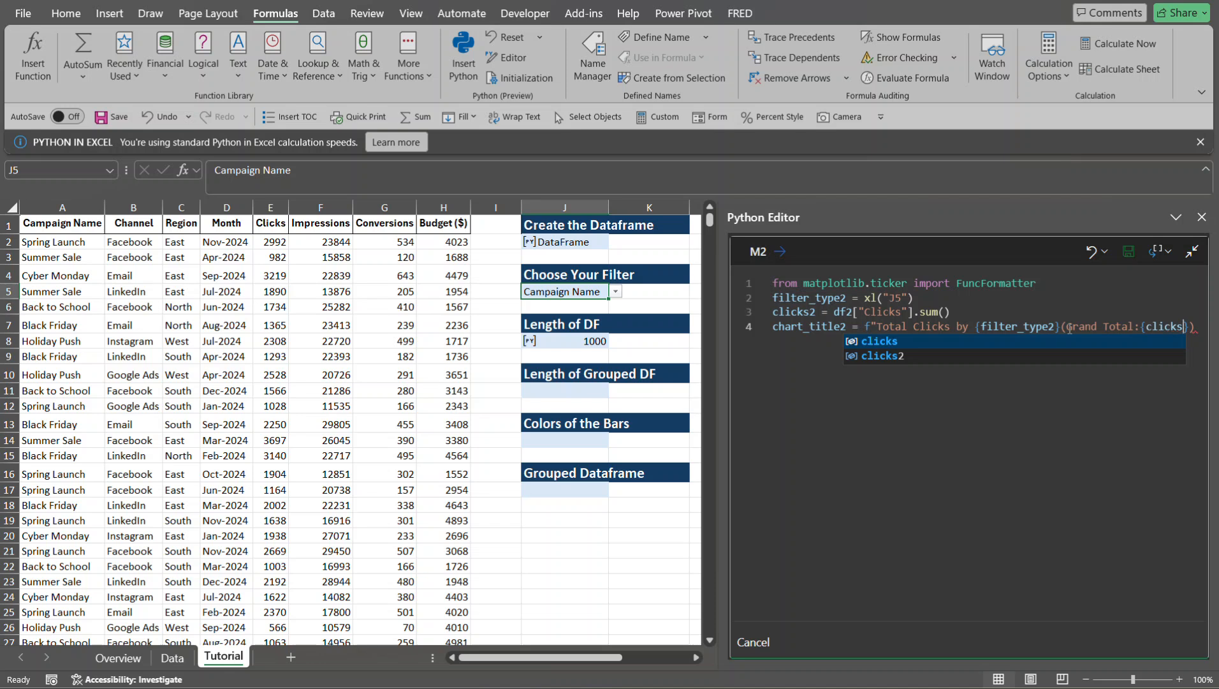
- Insert {clicks2:,} with thousands separators after "Grand Total:" and close the chart title string
key("Down")
key("Return")
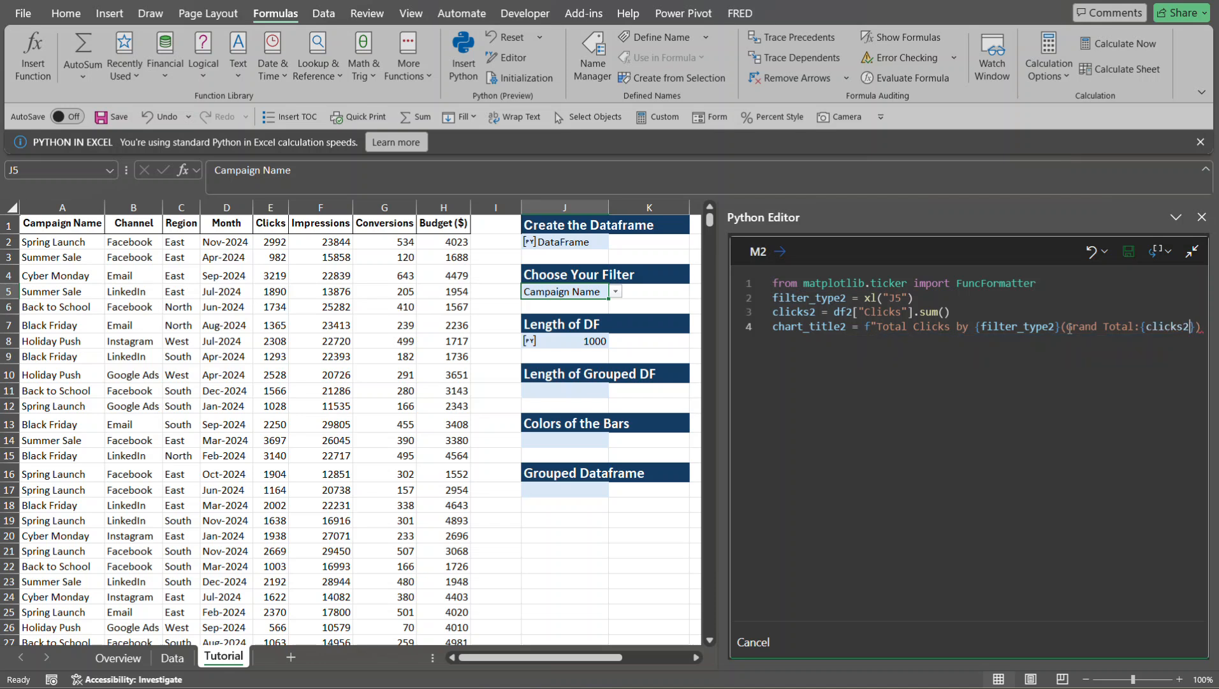
type(":")
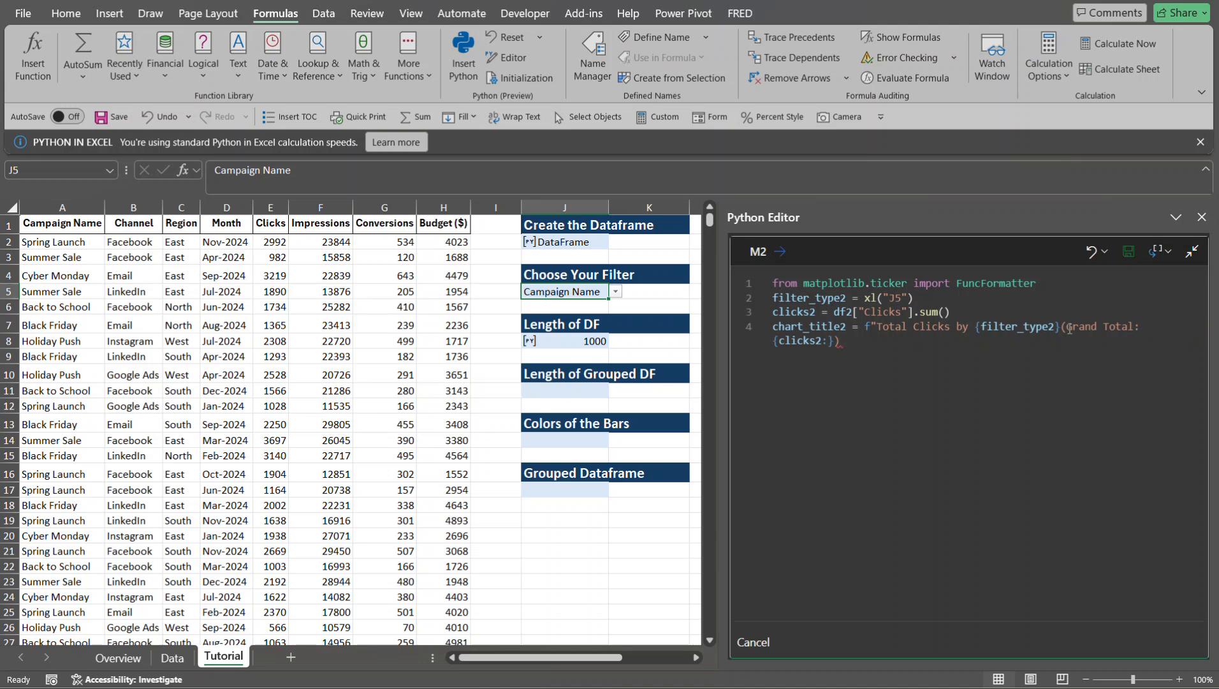
type(",")
left_click(903, 344)
type("\"")
- Start a fifth code line that groups the dataframe: df_grouped2 = df2.groupby
key("Return")
type("df")
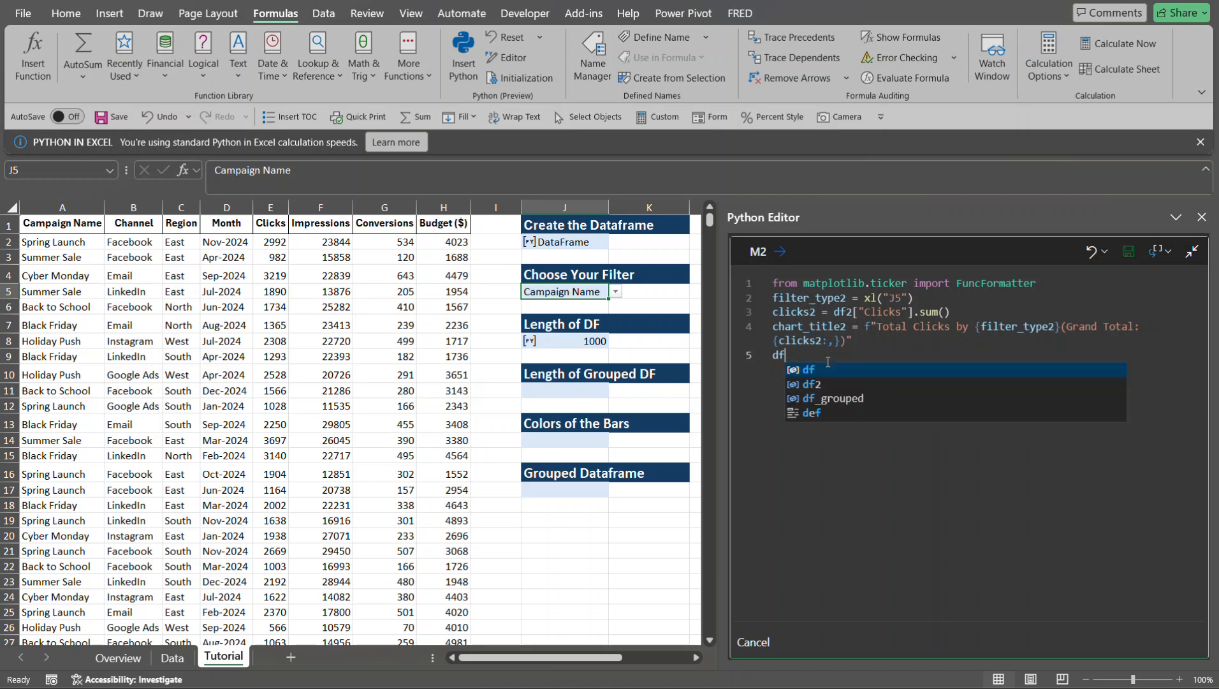
type("_grouped2")
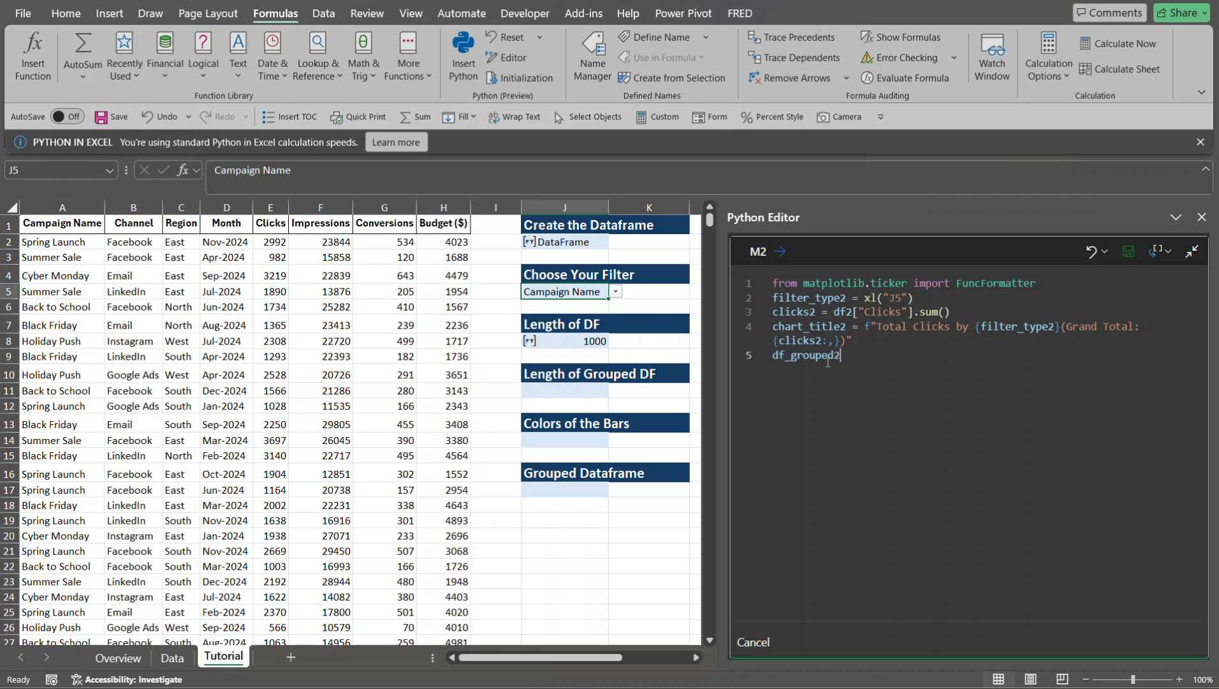
type(" = df2")
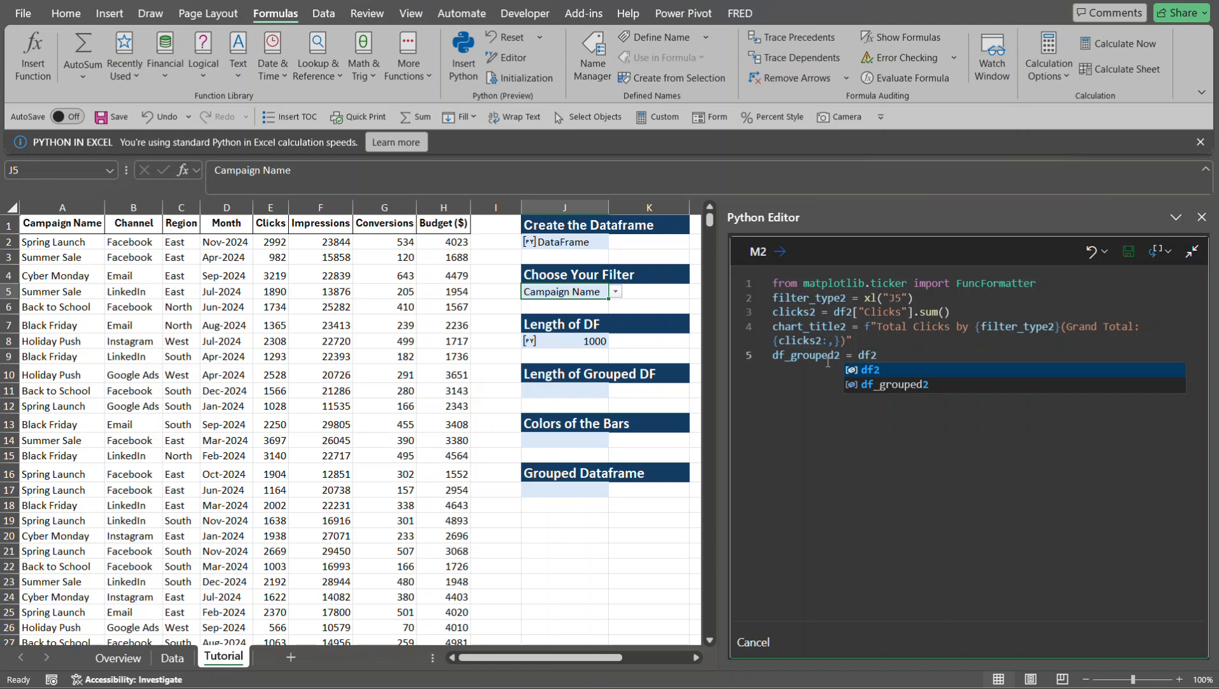
type(".")
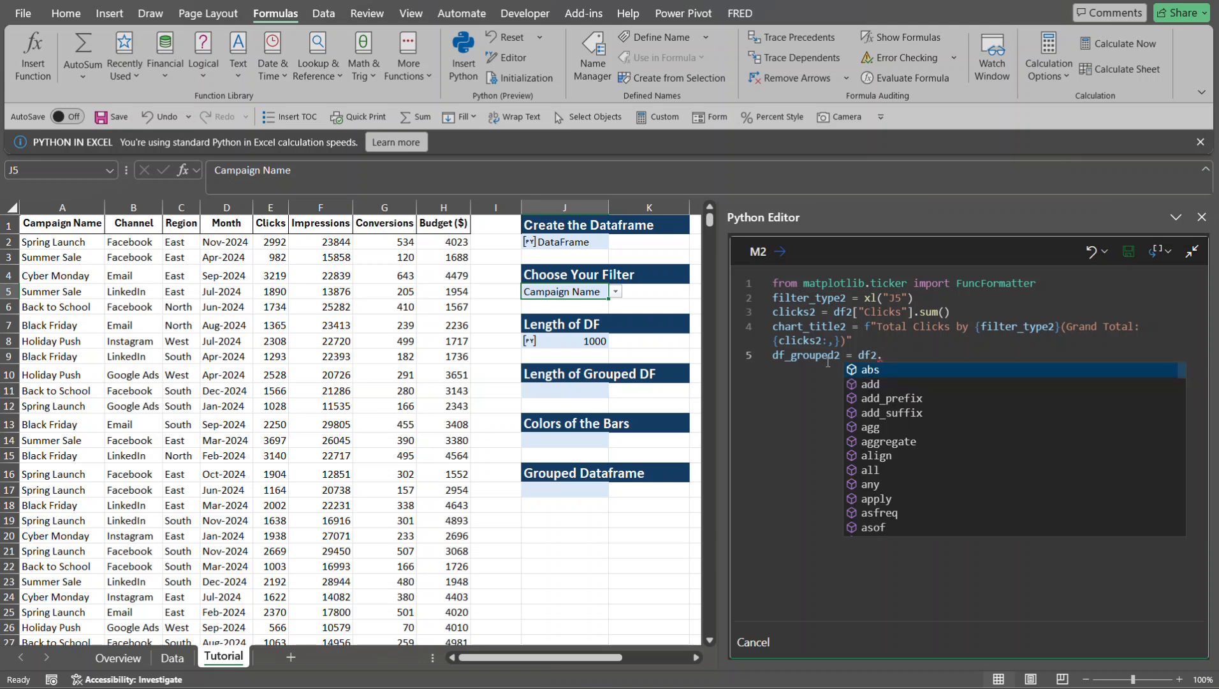
type("grou")
key("Tab")
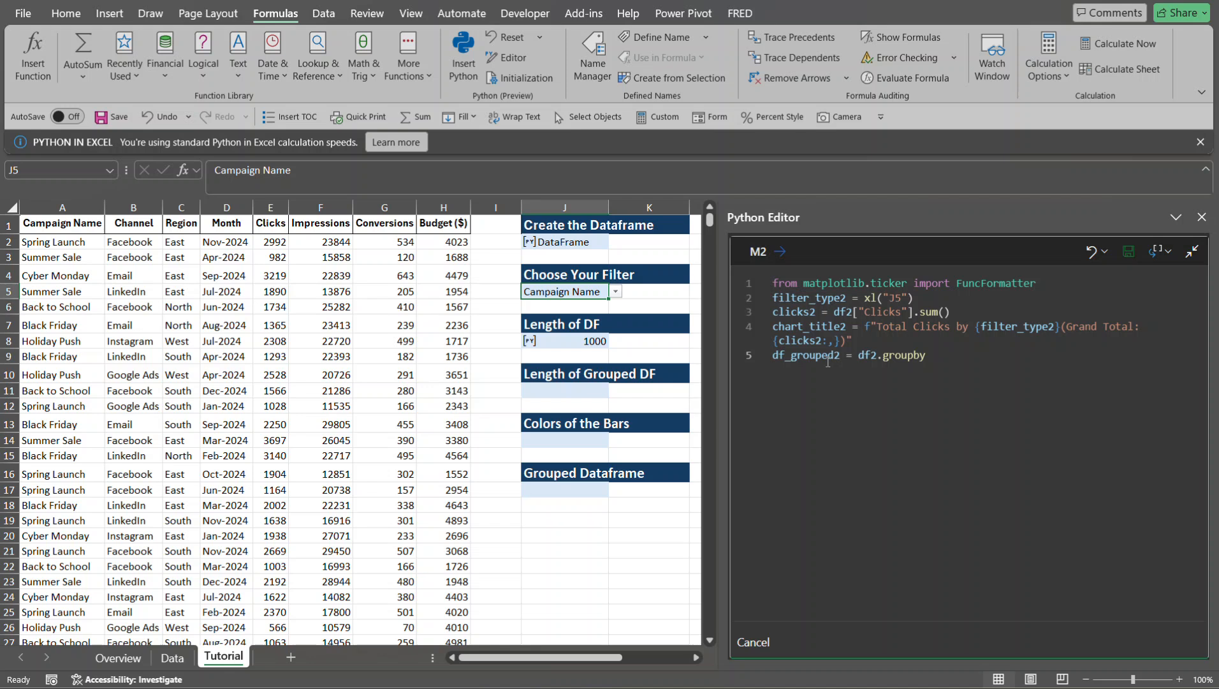
- Give groupby the chosen filter variable filter_type2 as its grouping argument
type("(")
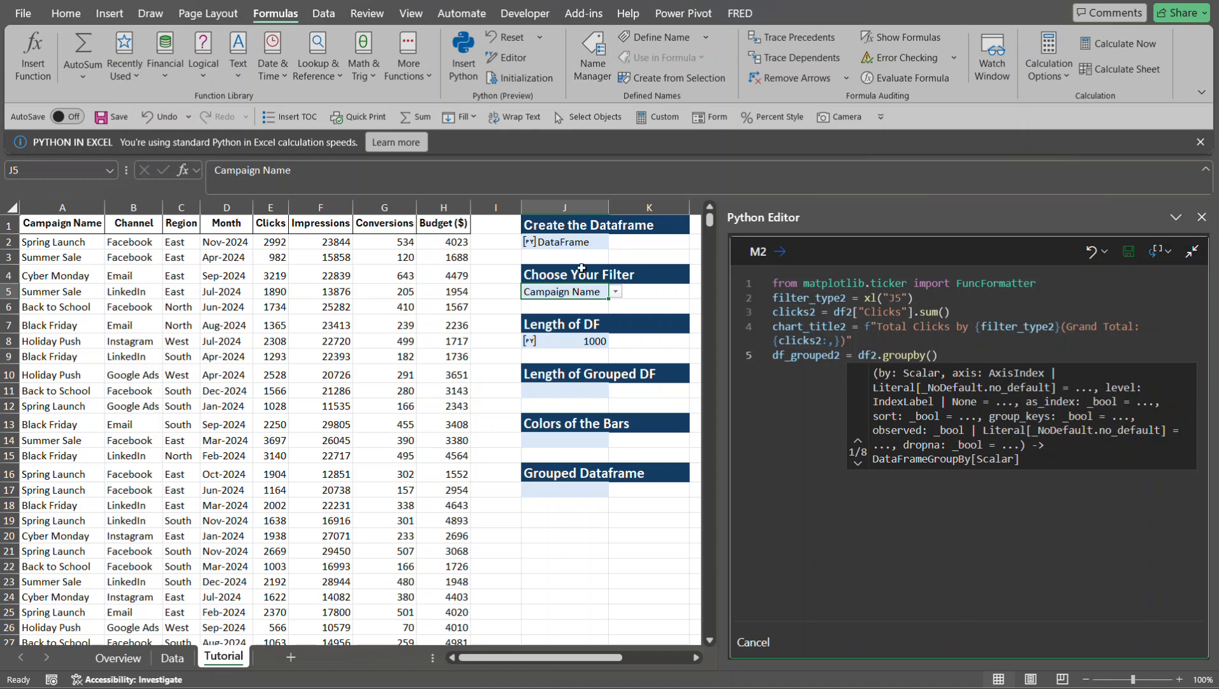
type("filter")
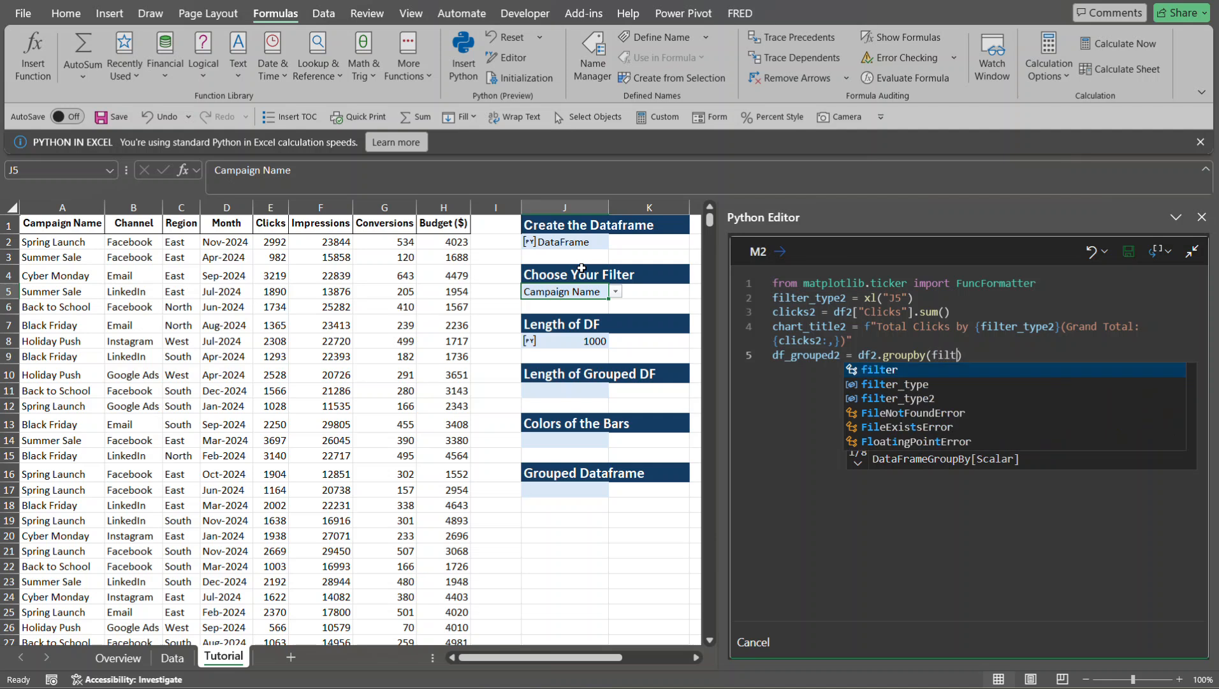
key("Down")
key("Down")
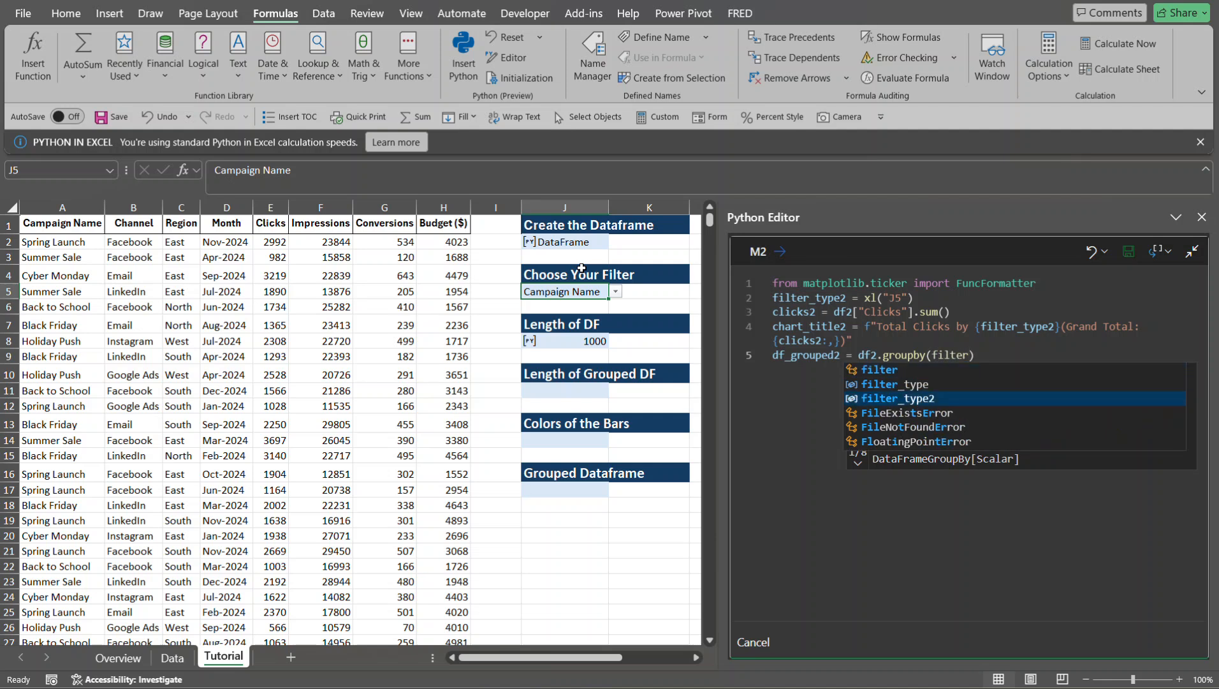
key("Tab")
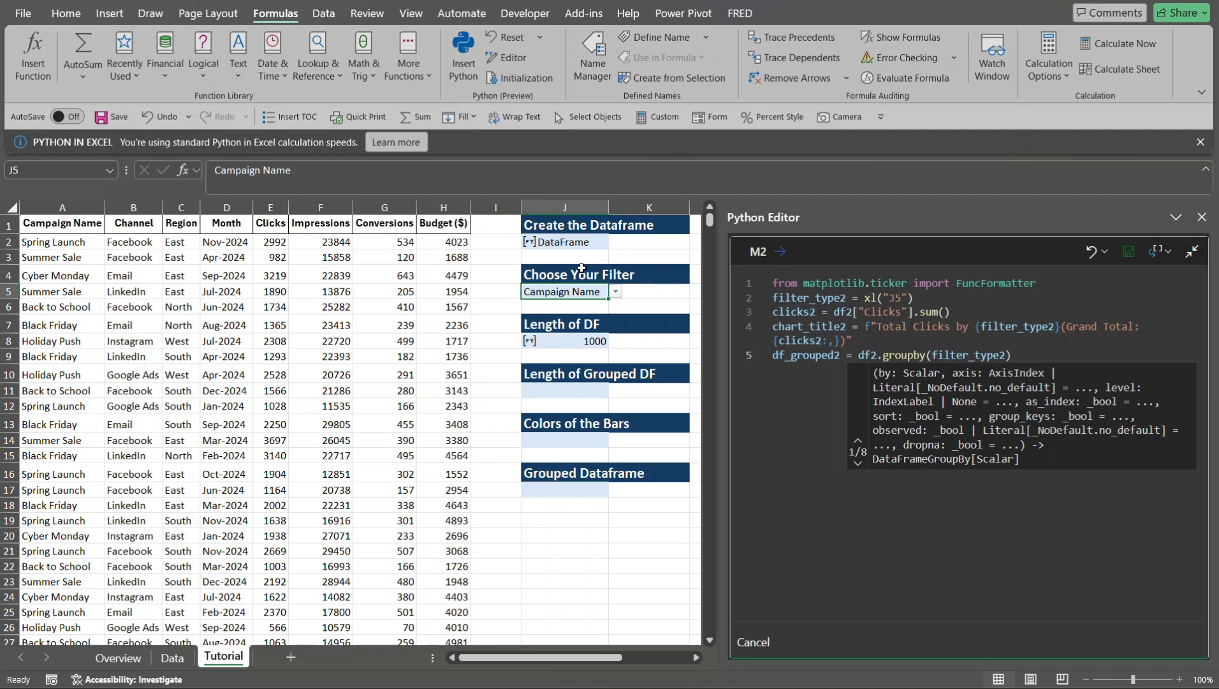
- Add the as_index=False argument to the groupby call on line 5
type(",")
type("as")
type("_in")
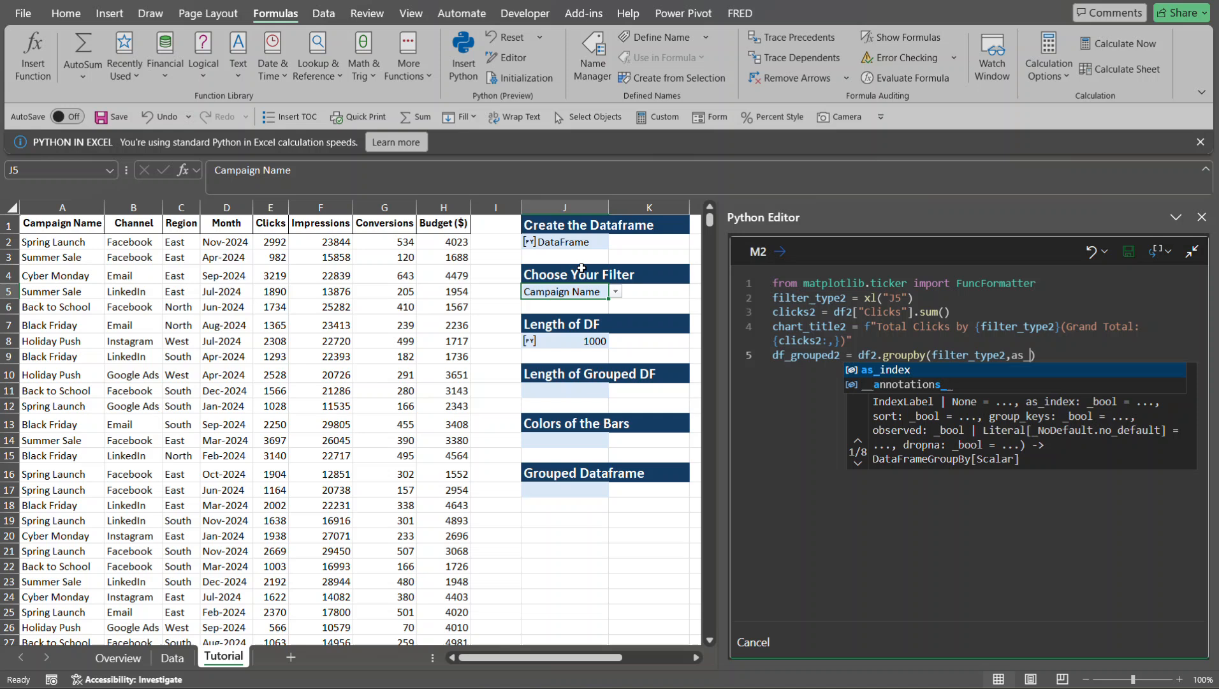
type("dex")
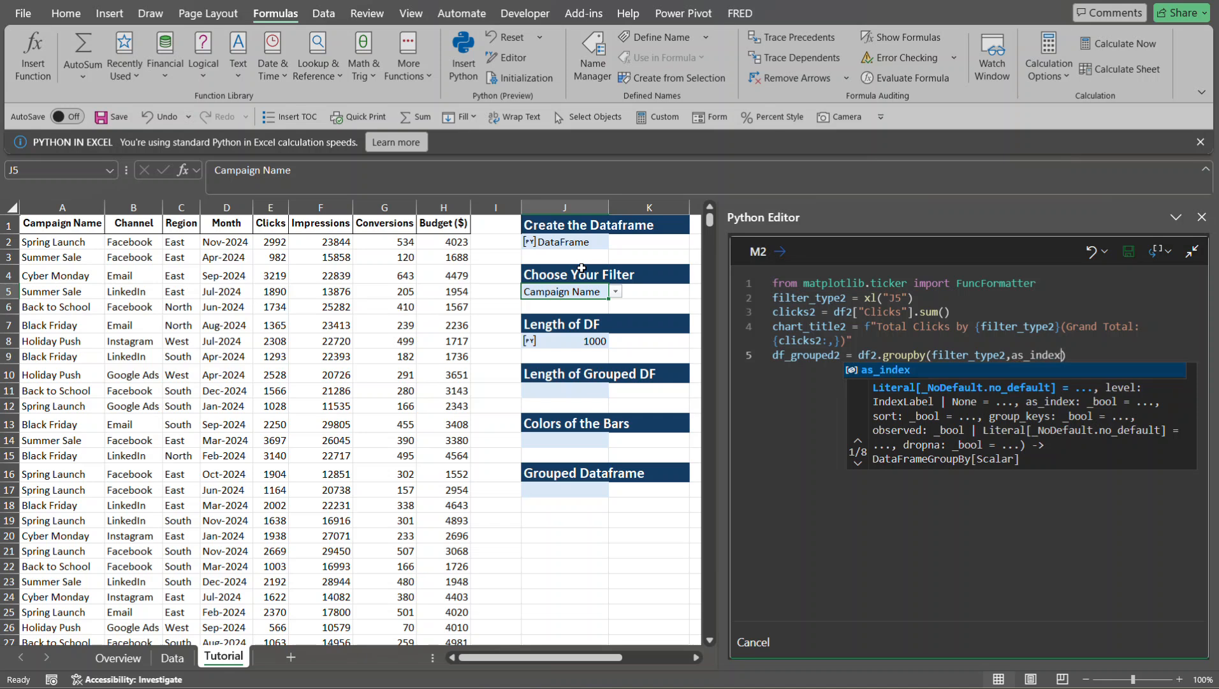
type("=Fa")
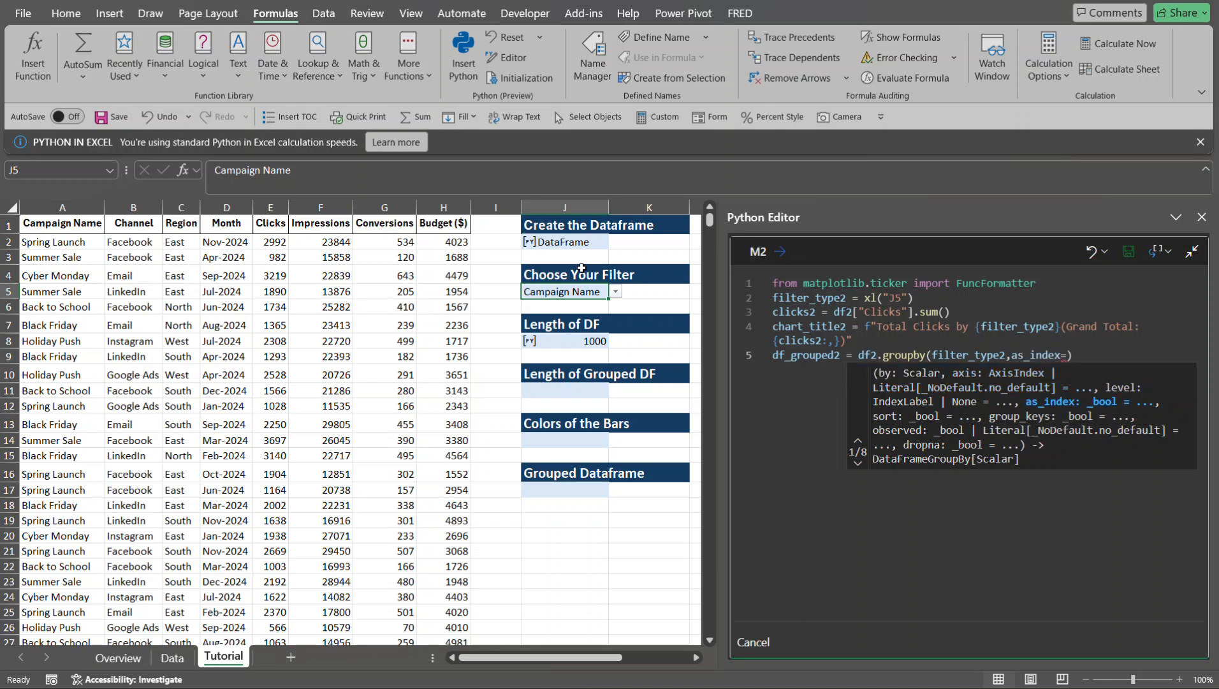
type("lse")
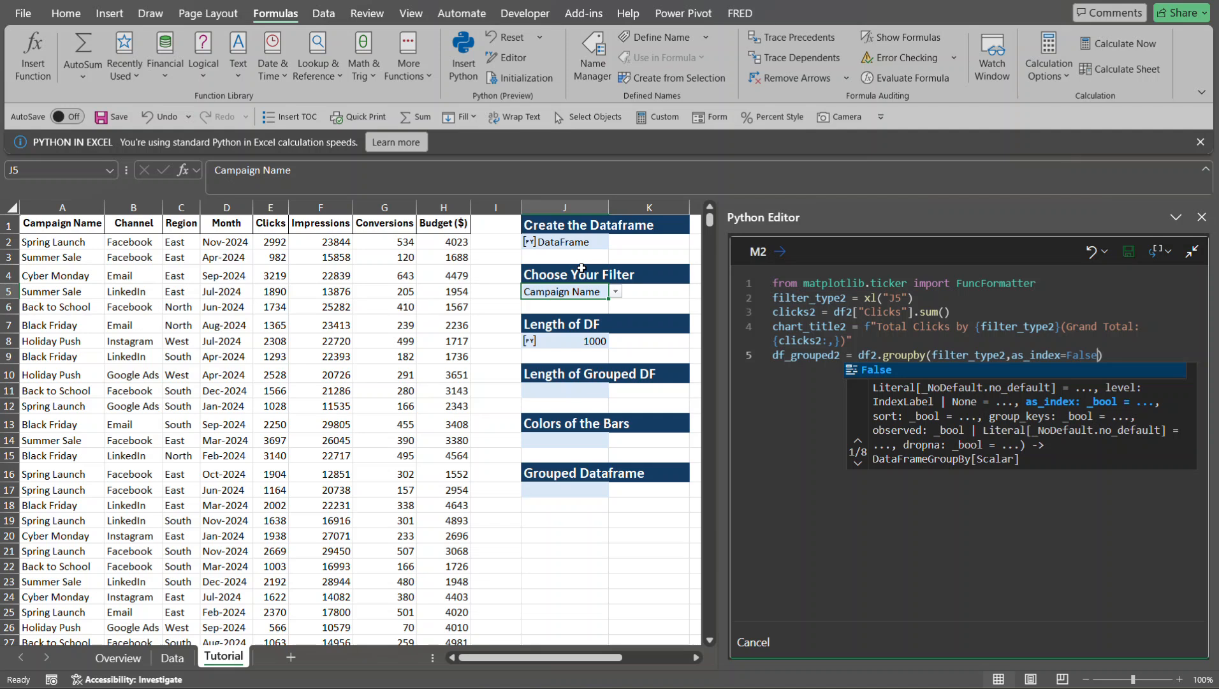
key("Escape")
key("Escape")
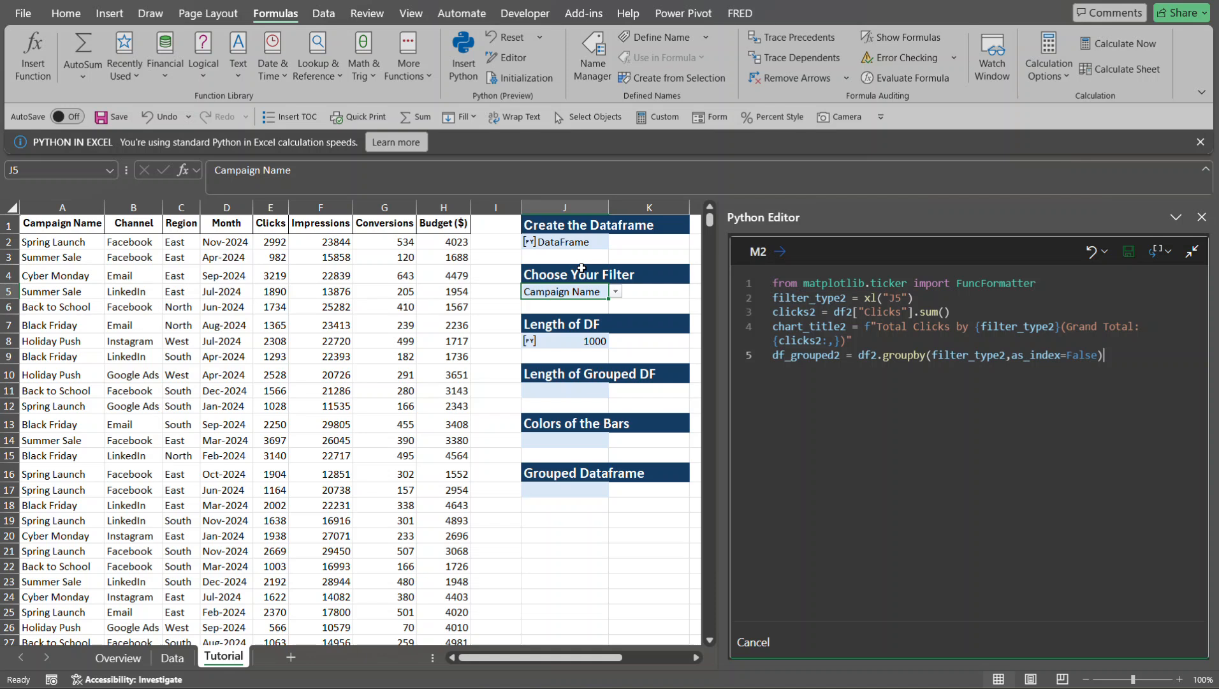
- Sum the clicks of each group by appending ["Clicks"].sum() to the groupby call
type("[\"Clicks")
type(".sum")
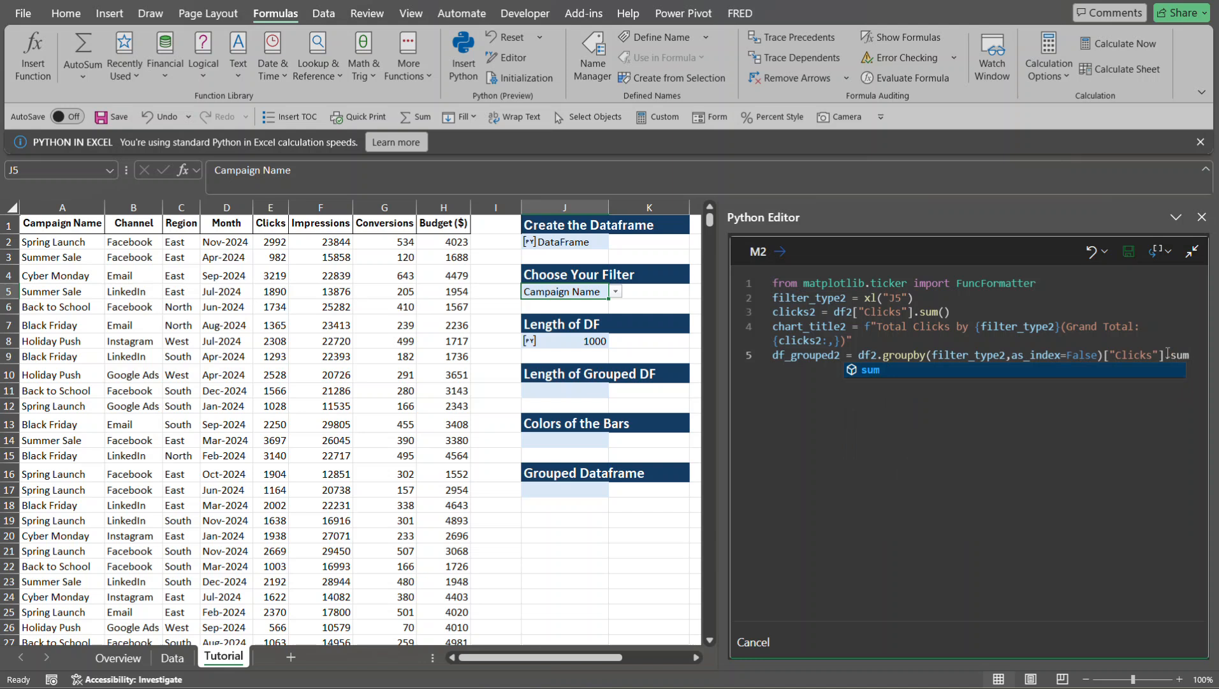
type("()")
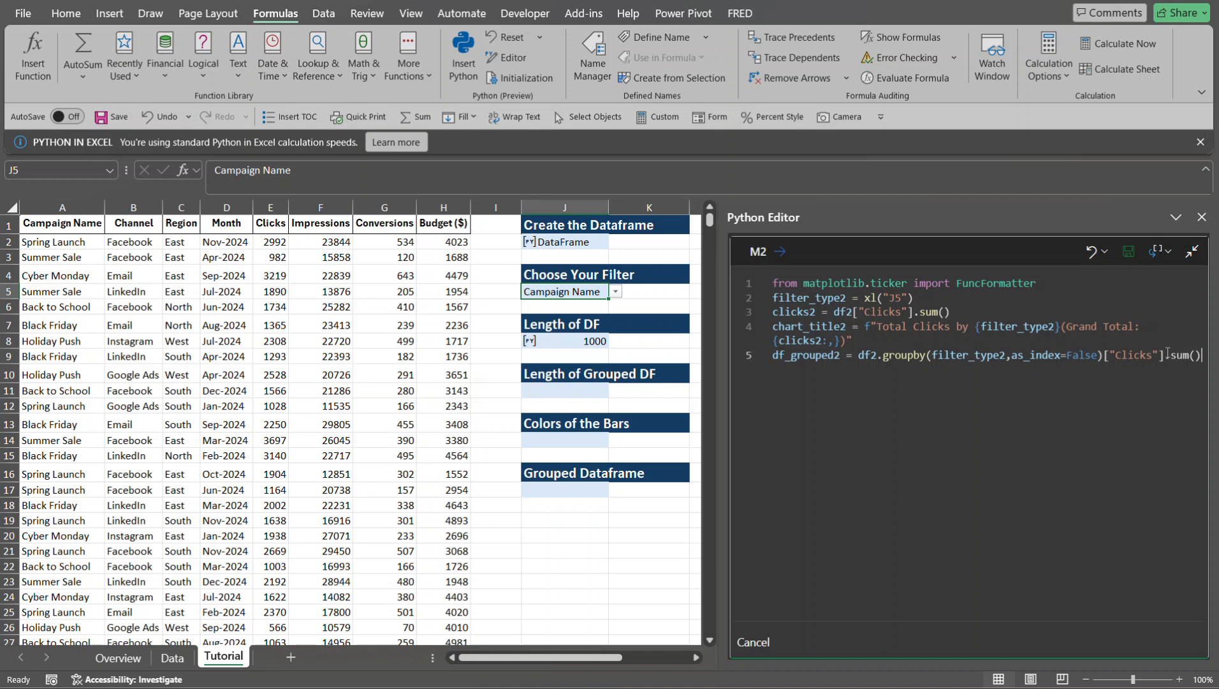
- Append .sort_values("Clicks") after the sum() of the df_grouped2 code on line 5
type(".sor")
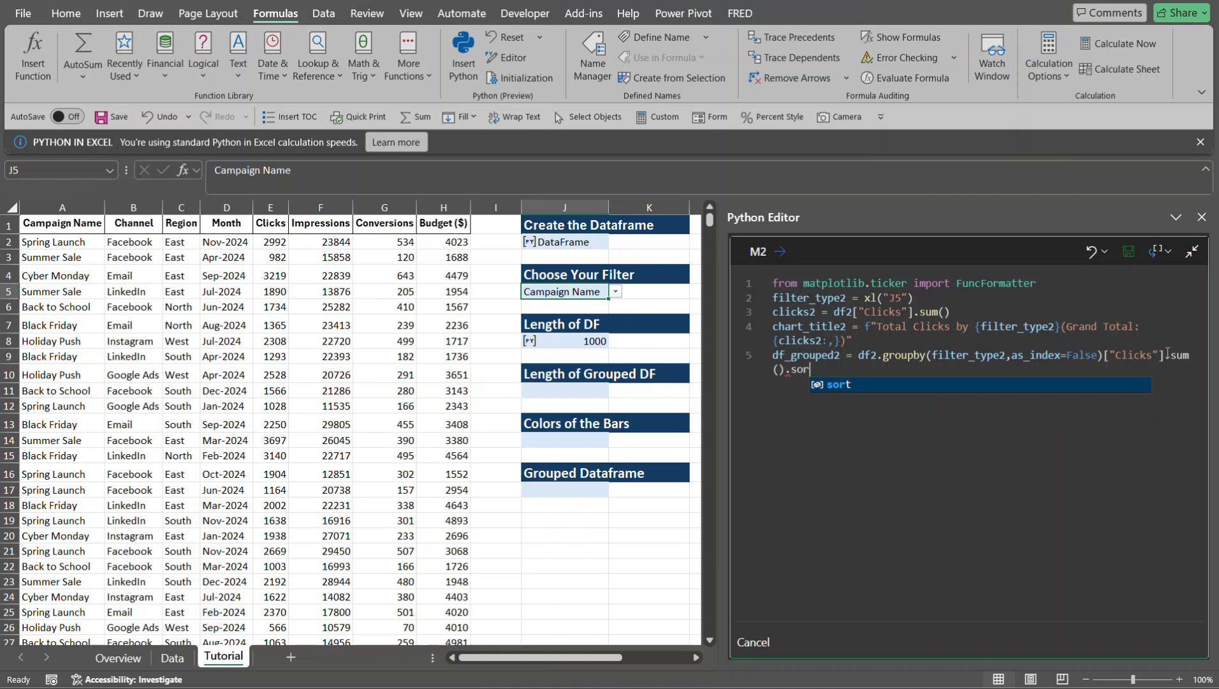
type("t_")
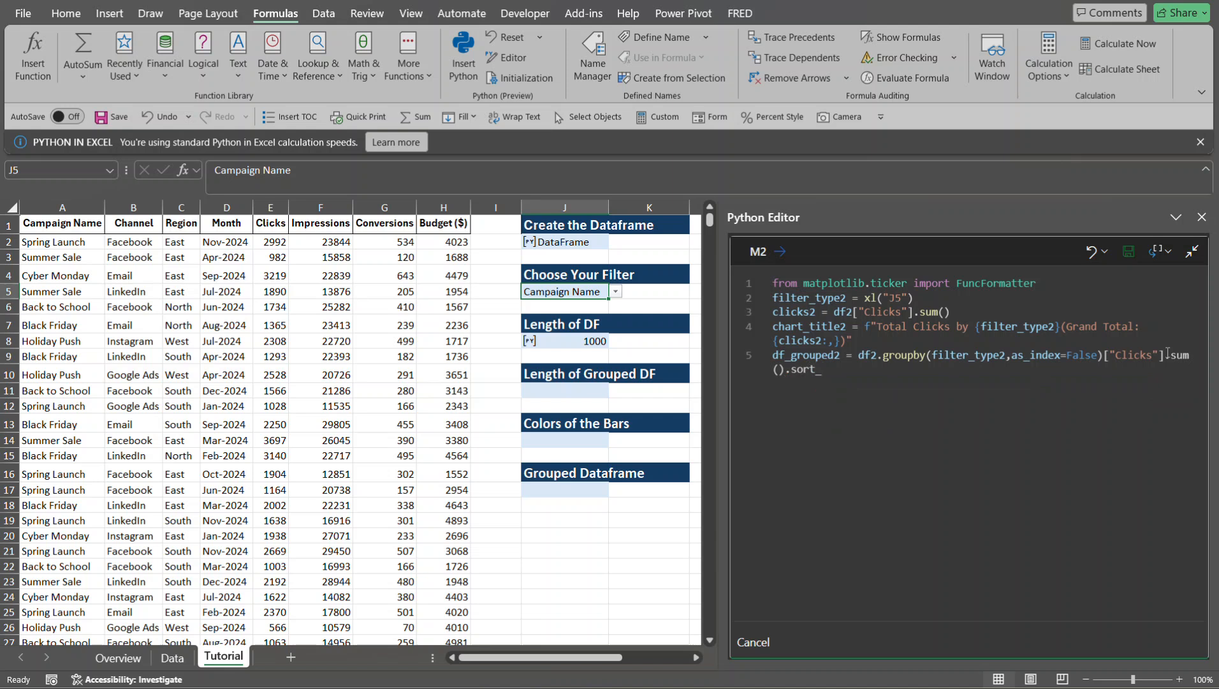
type("values(\"")
type("Clicks\",")
- Add ascending=False to the sort_values call, commit the M2 code and close the Python Editor
type("as")
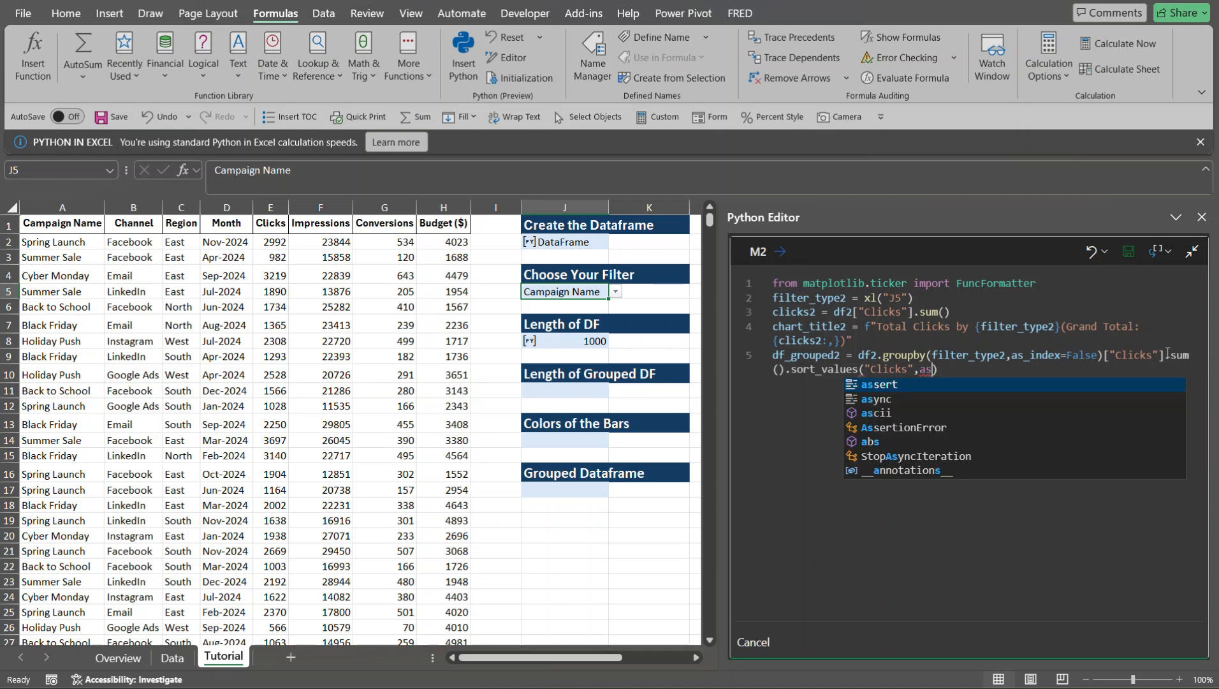
type("cen")
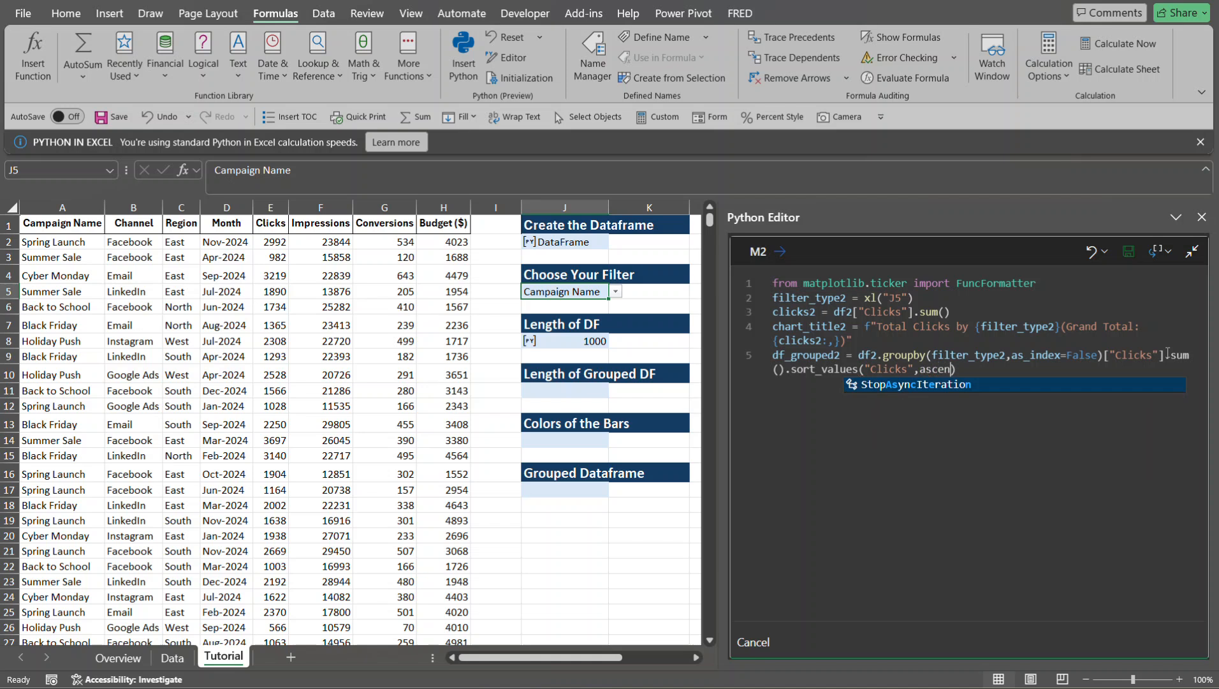
type("ding")
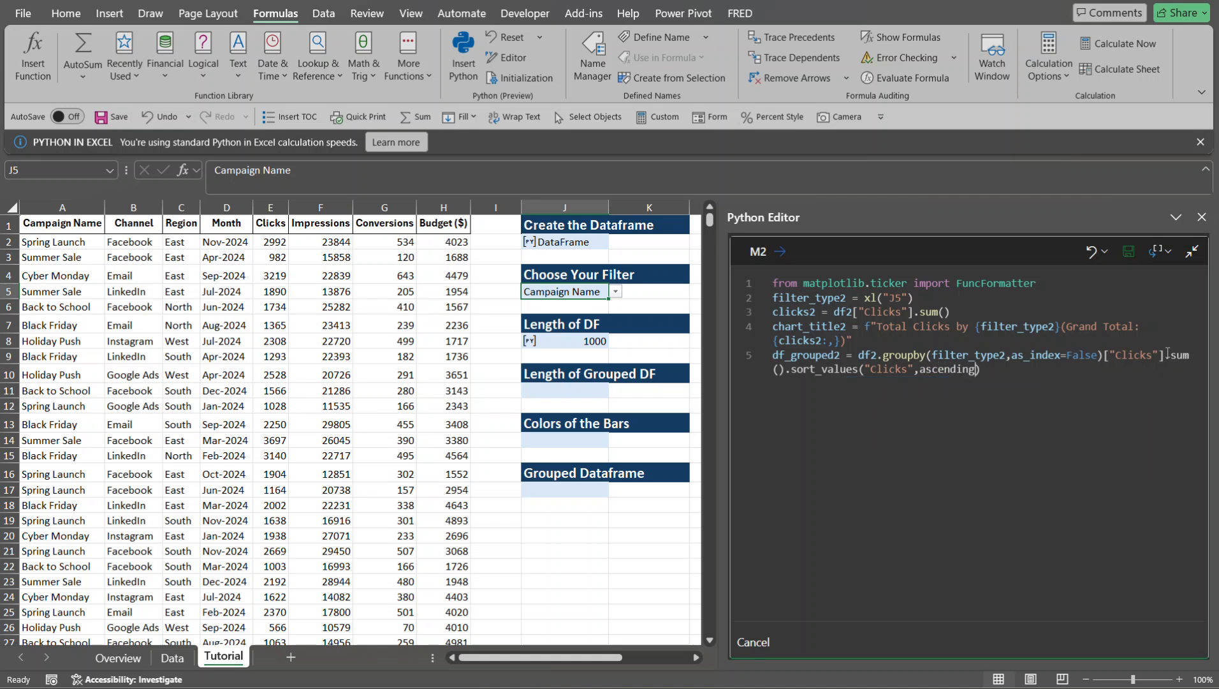
type("=False")
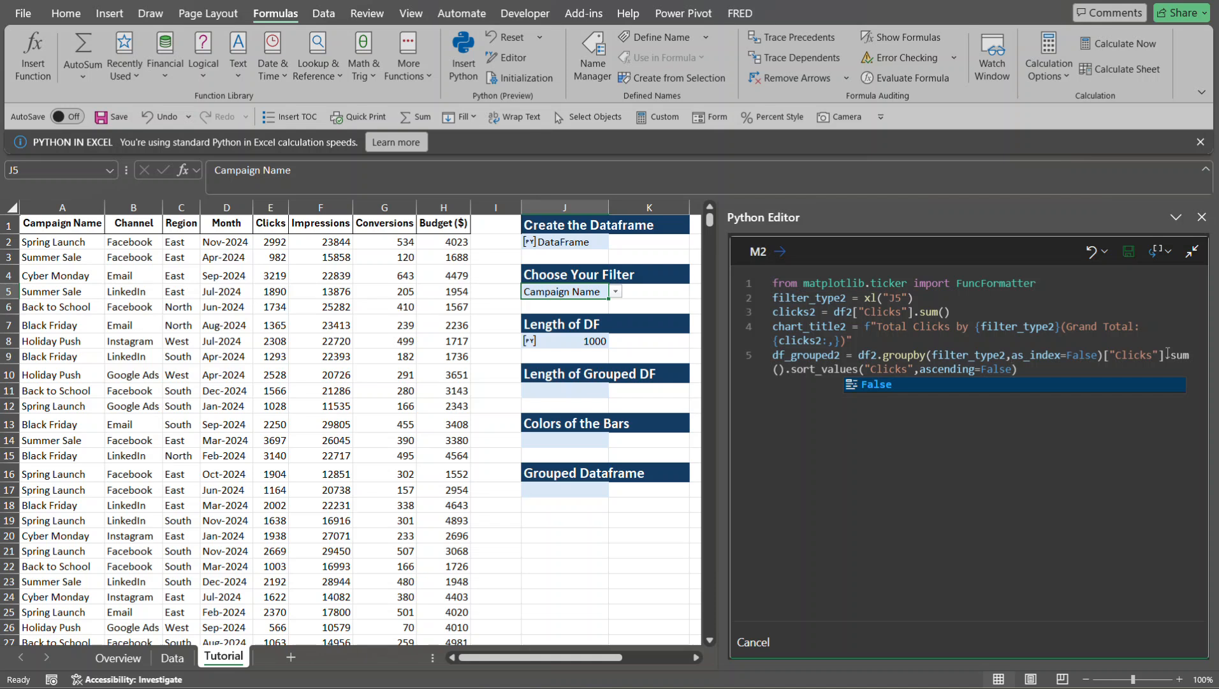
type(")")
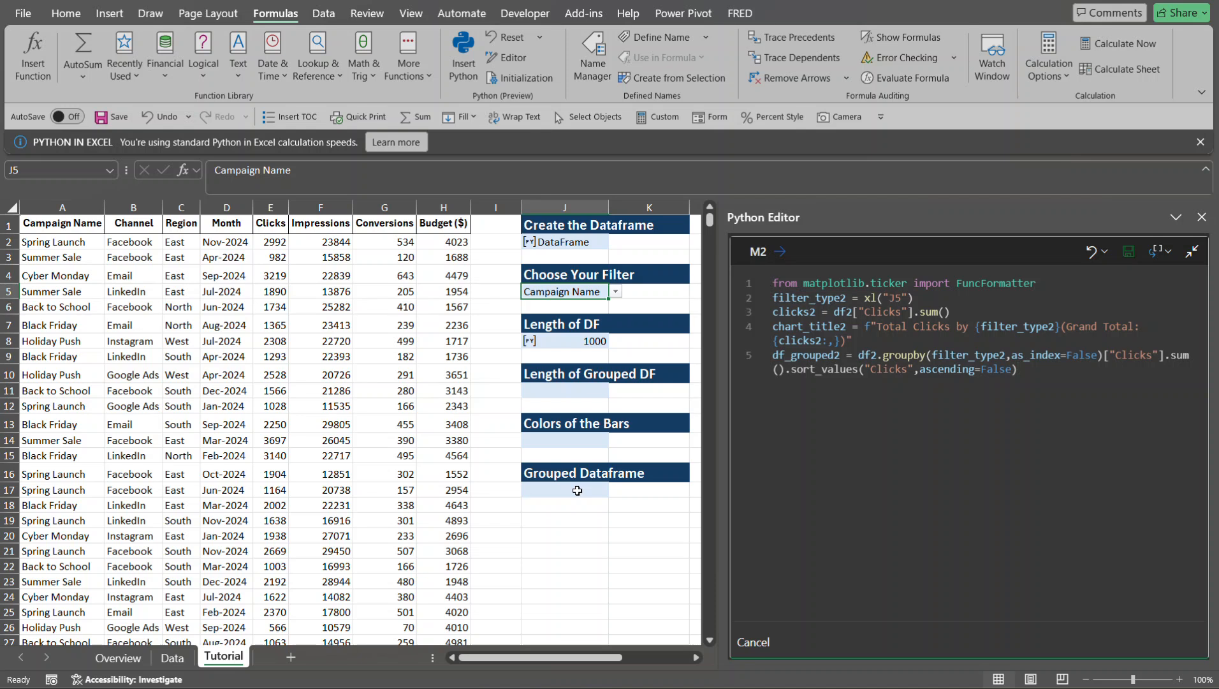
key("ctrl+Return")
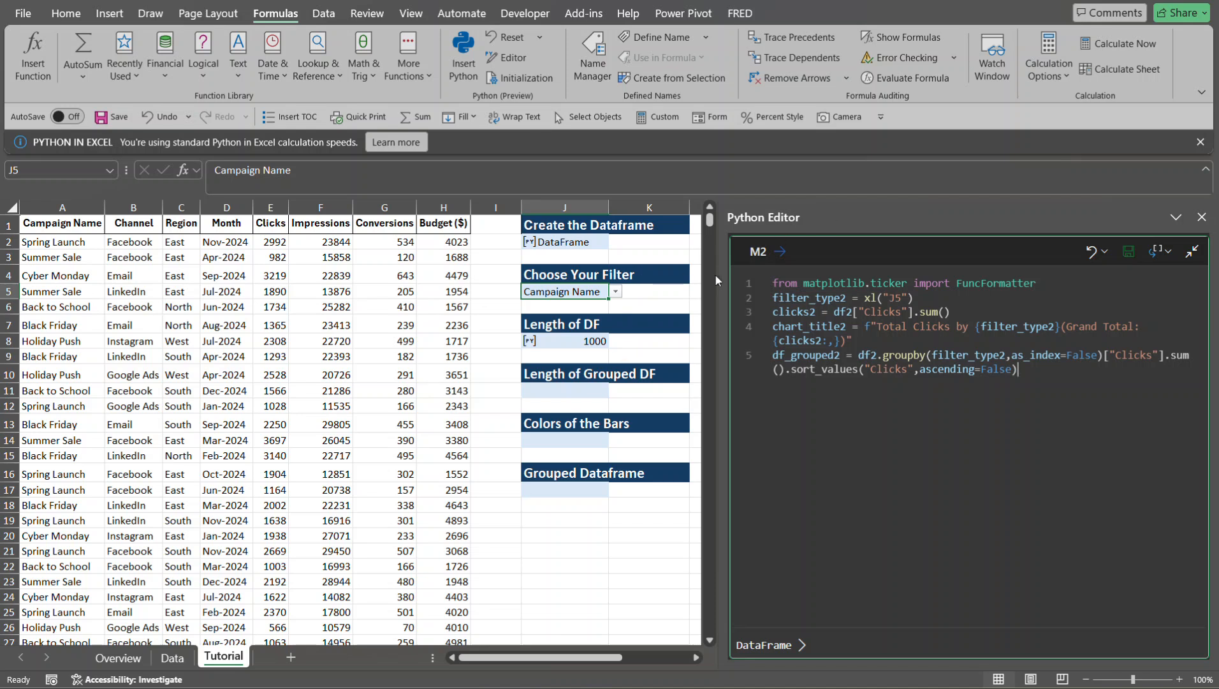
left_click(1202, 218)
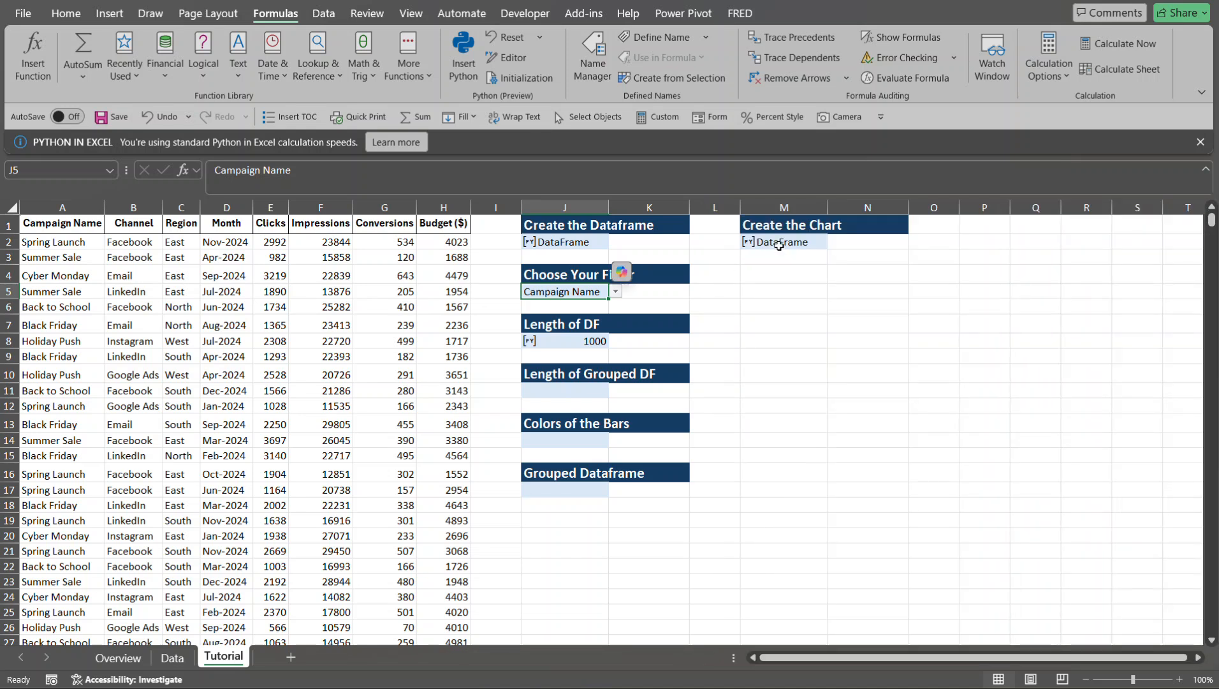
- Start a Python formula in cell J17 below the Grouped Dataframe heading
left_click(556, 493)
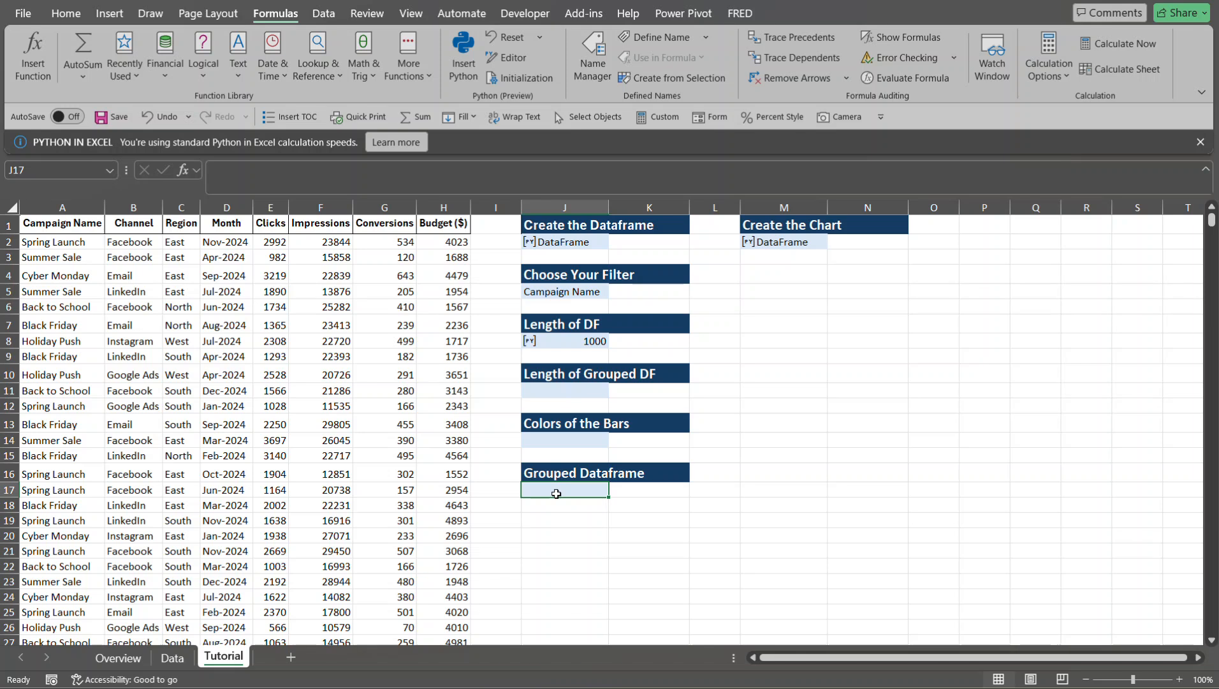
type("=py")
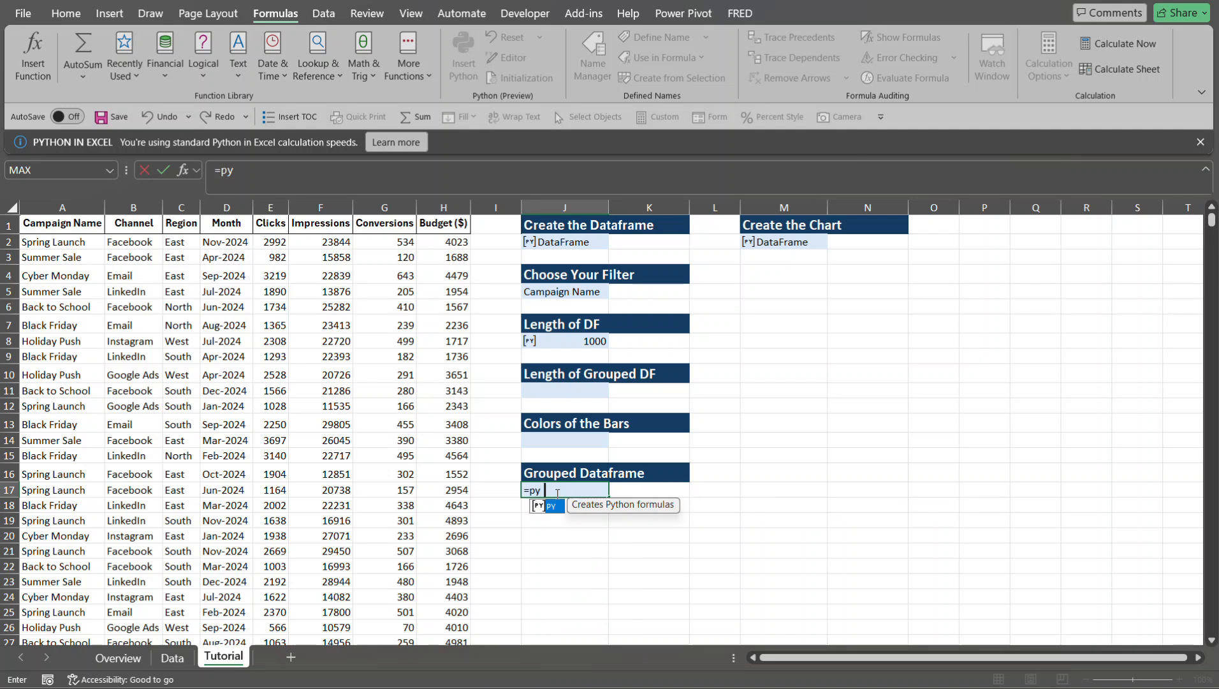
key("Tab")
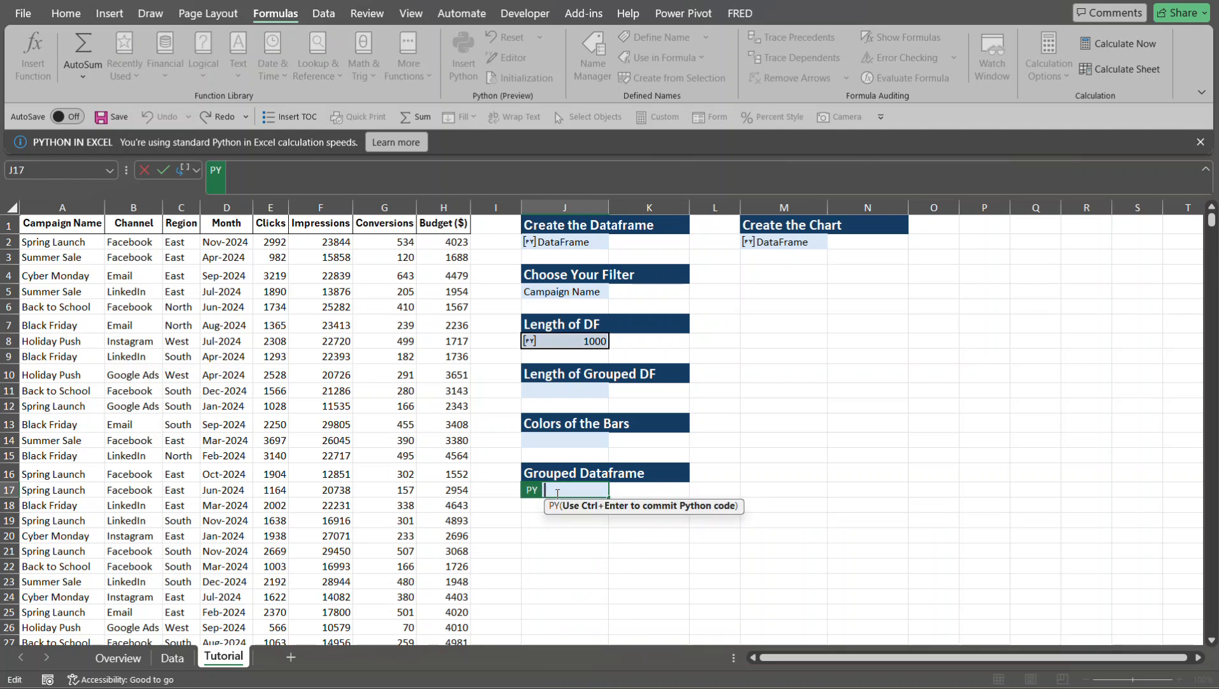
- Try grouped_df2 as the Python code of cell J17 and review its result in the Python Editor
type("gru")
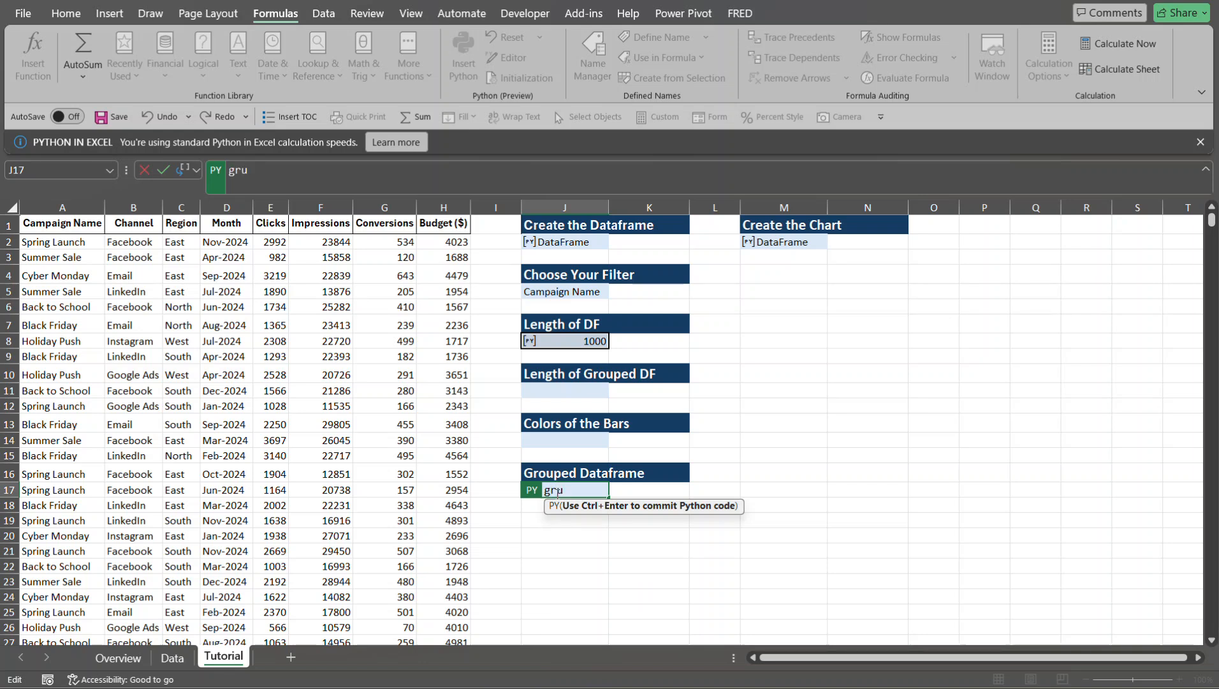
key("BackSpace")
type("ou")
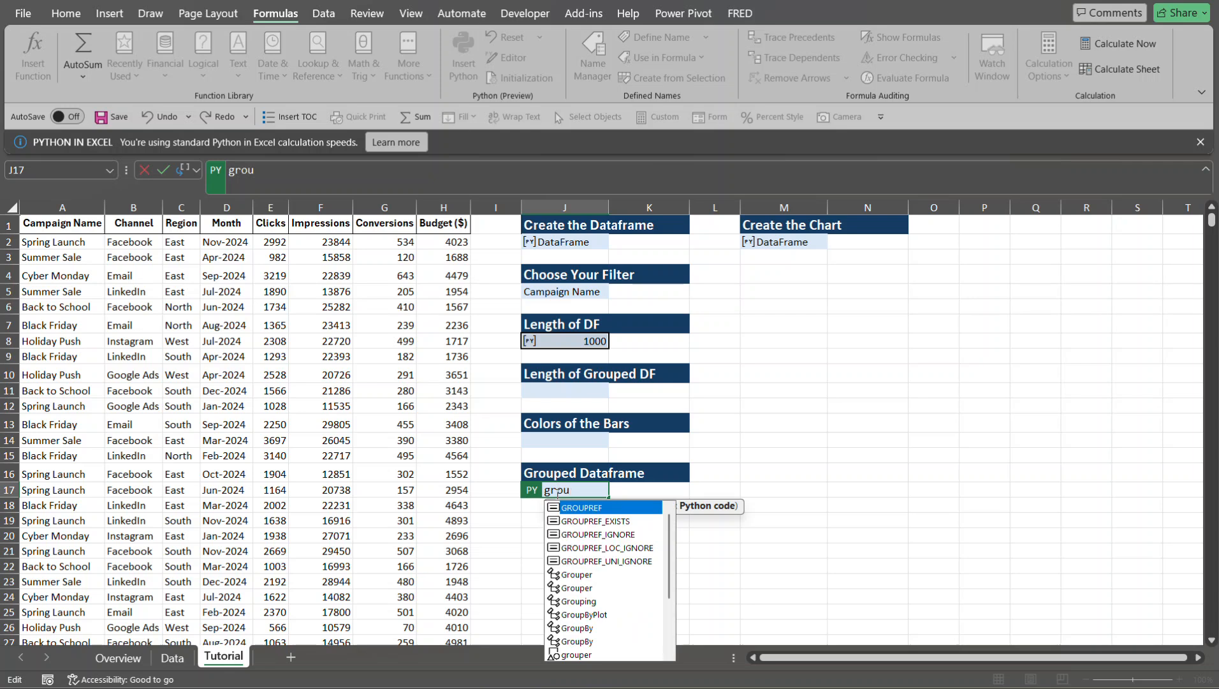
type("p")
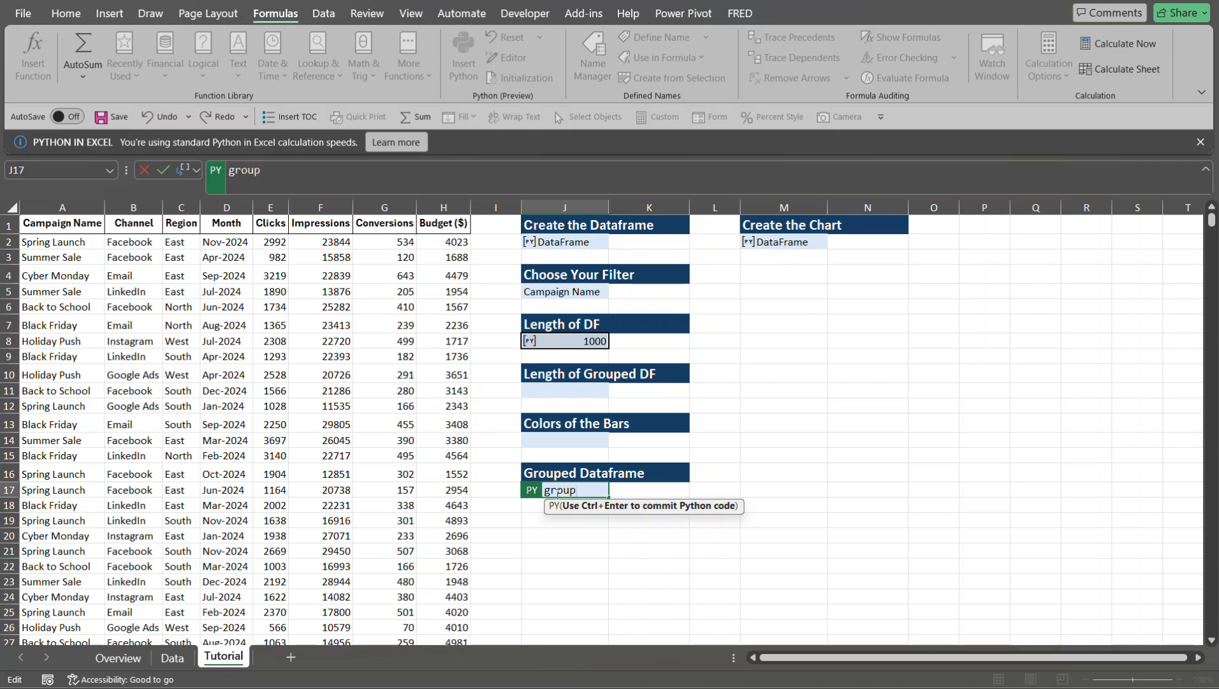
type("ed_df2")
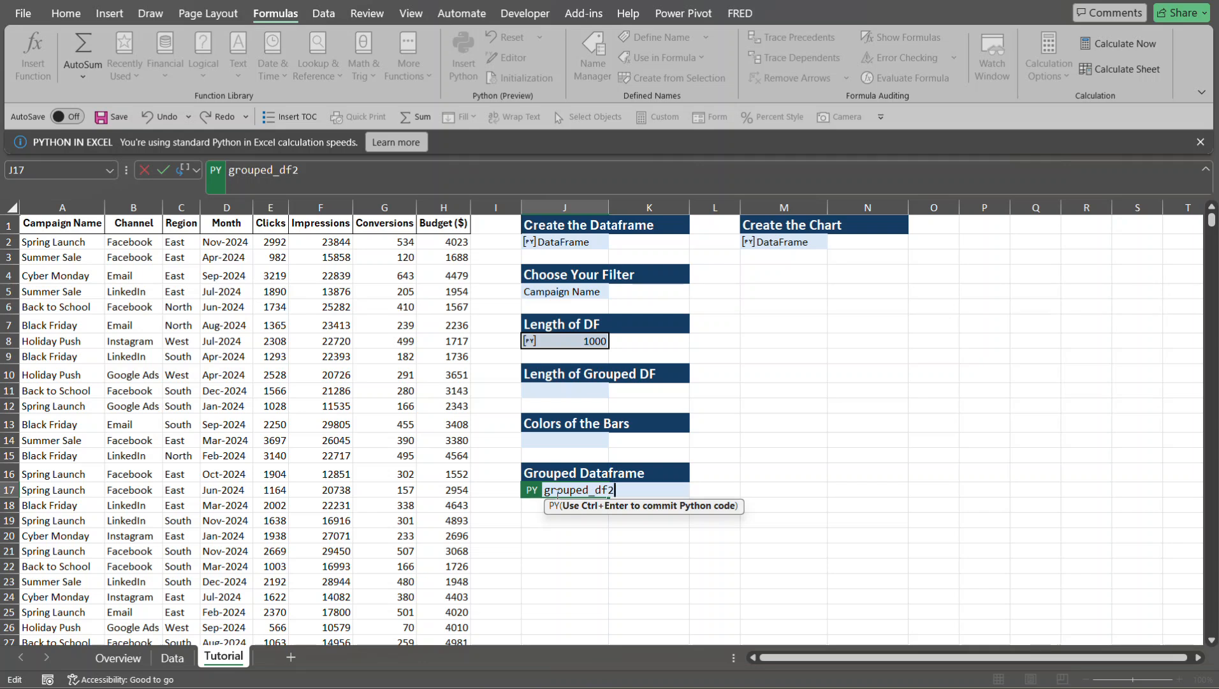
key("ctrl+Return")
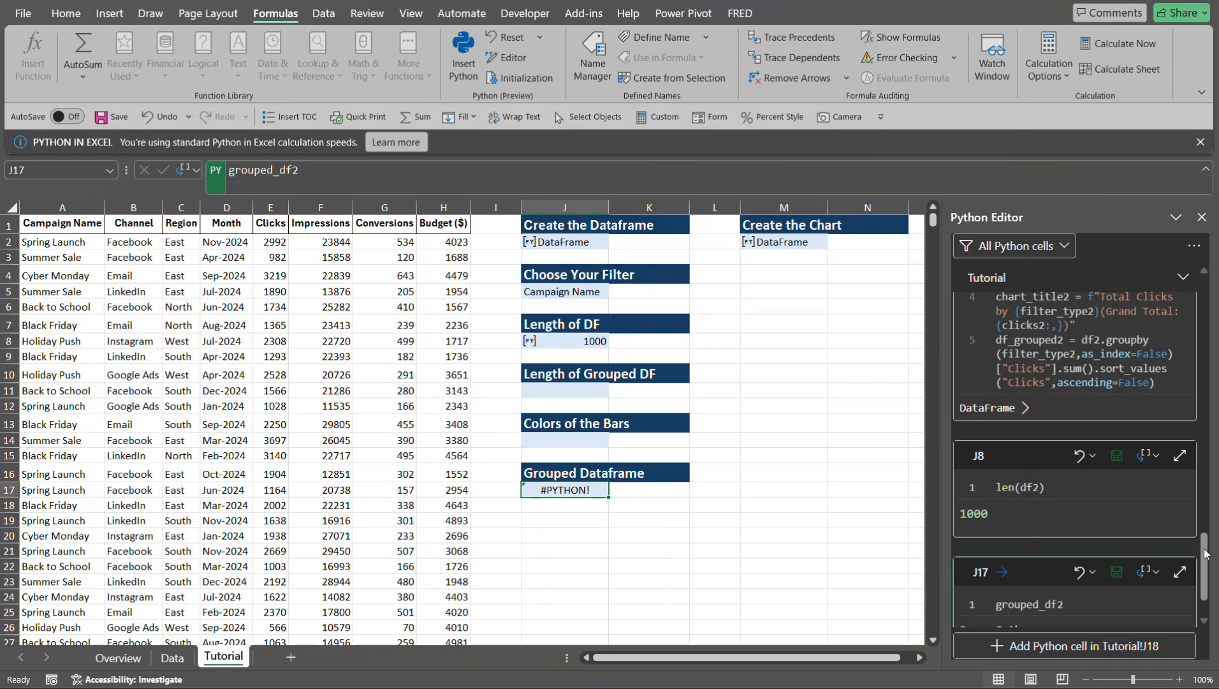
scroll(1205, 553, "down", 1)
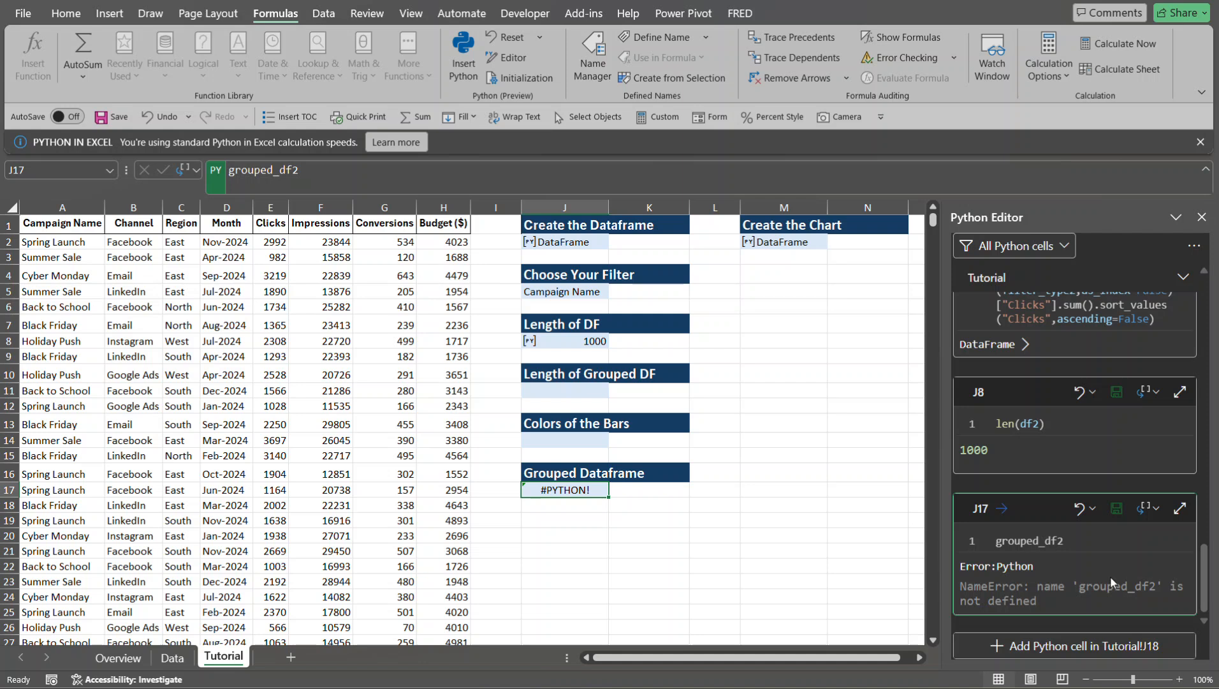
left_click(1200, 219)
- Copy the variable name df_grouped2 from the code in M2, with the formula bar enlarged for reading and then collapsed
left_click(772, 244)
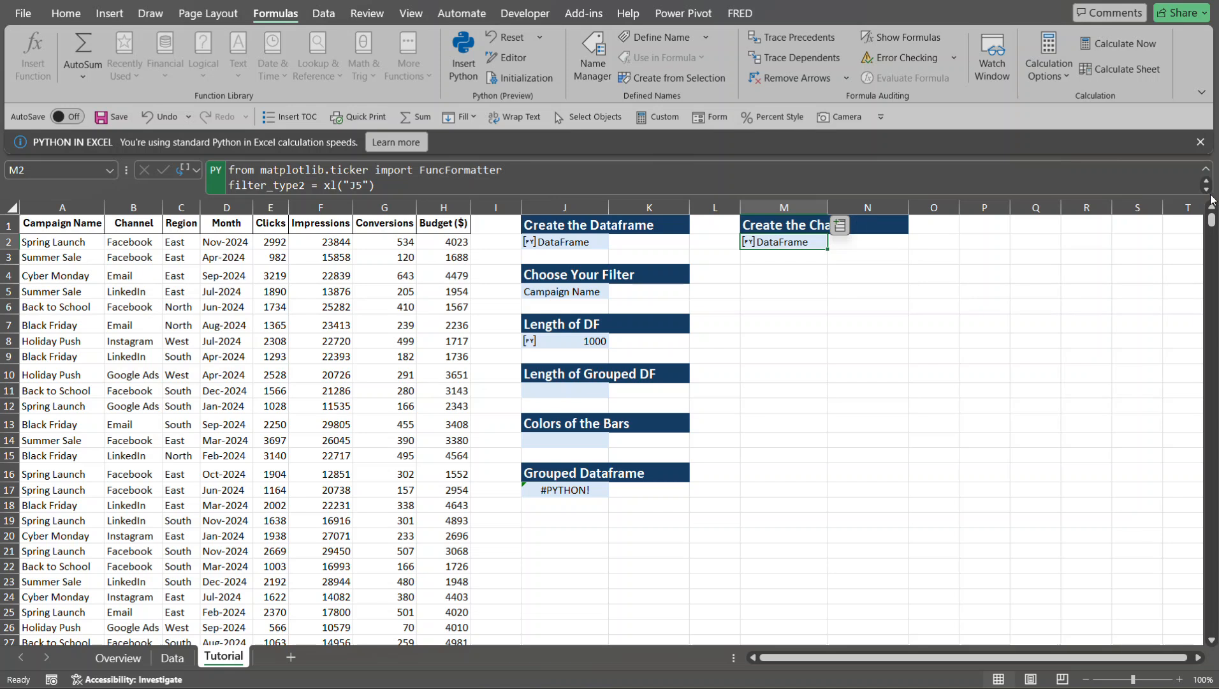
key("F2")
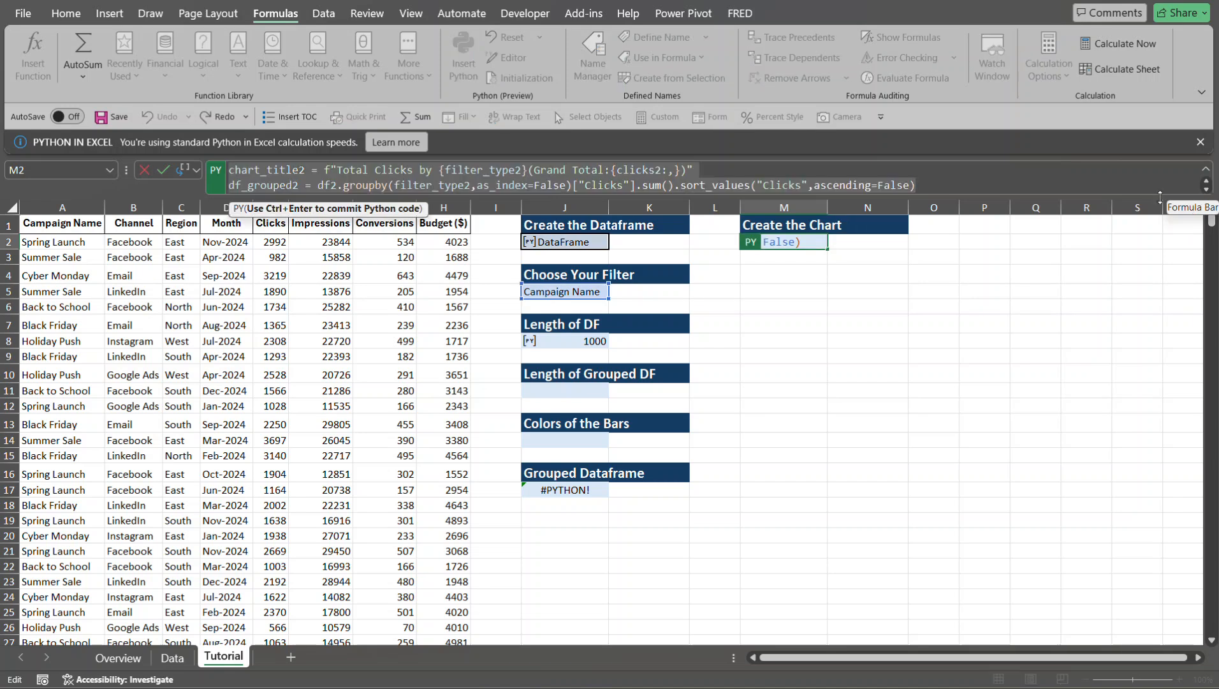
left_click_drag(1140, 236, 1135, 348)
left_click(338, 231)
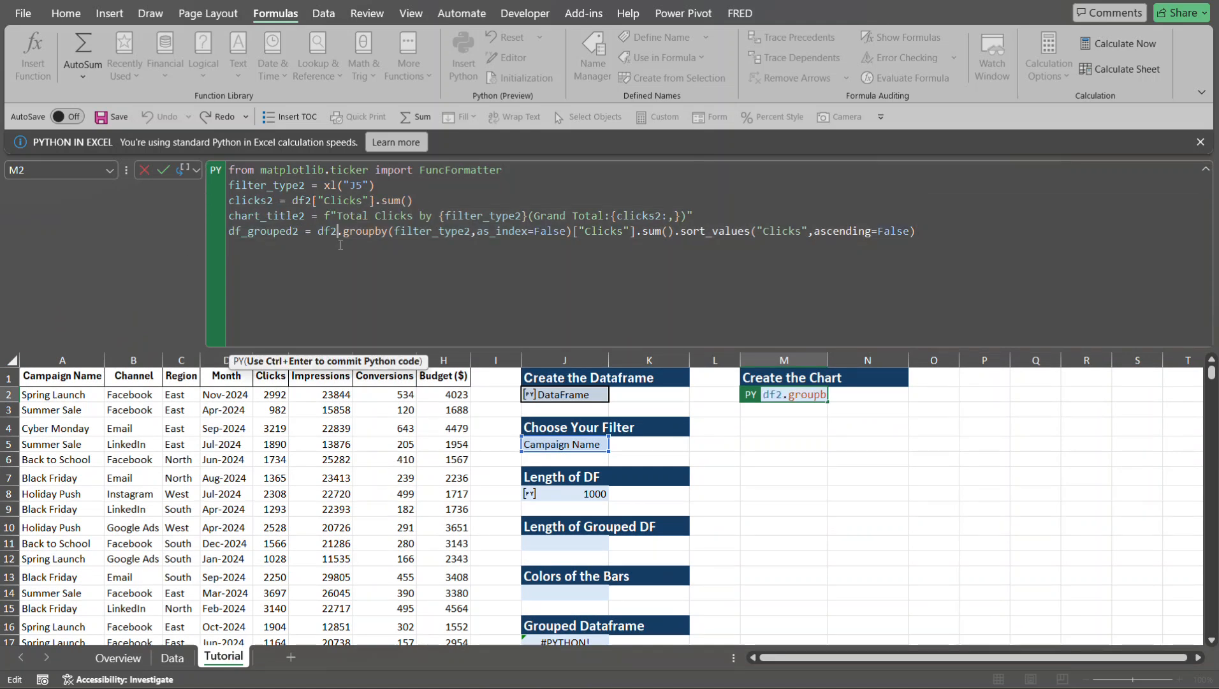
double_click(287, 231)
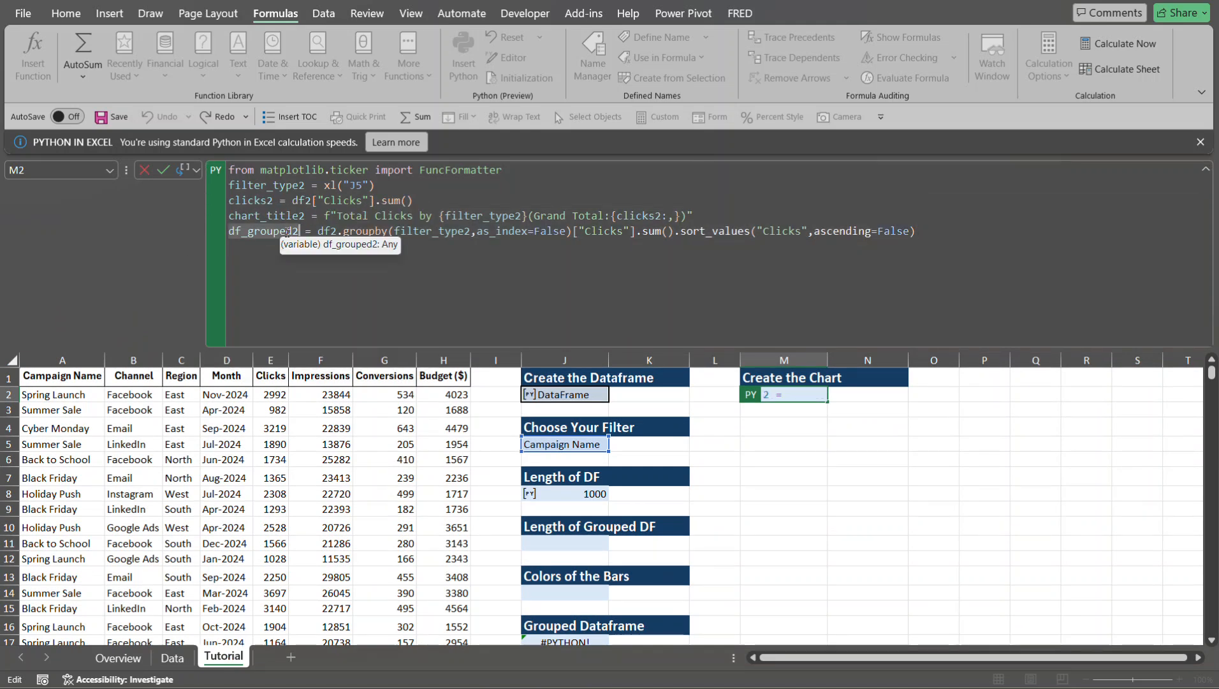
key("ctrl+Return")
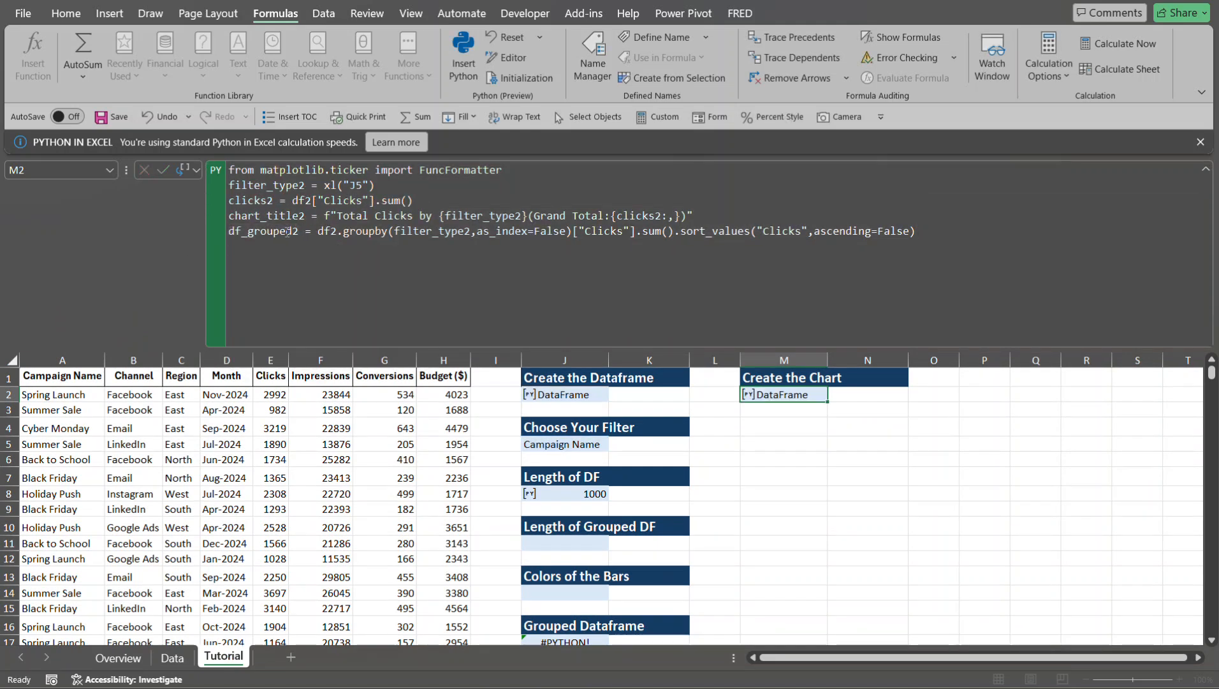
left_click(1059, 345)
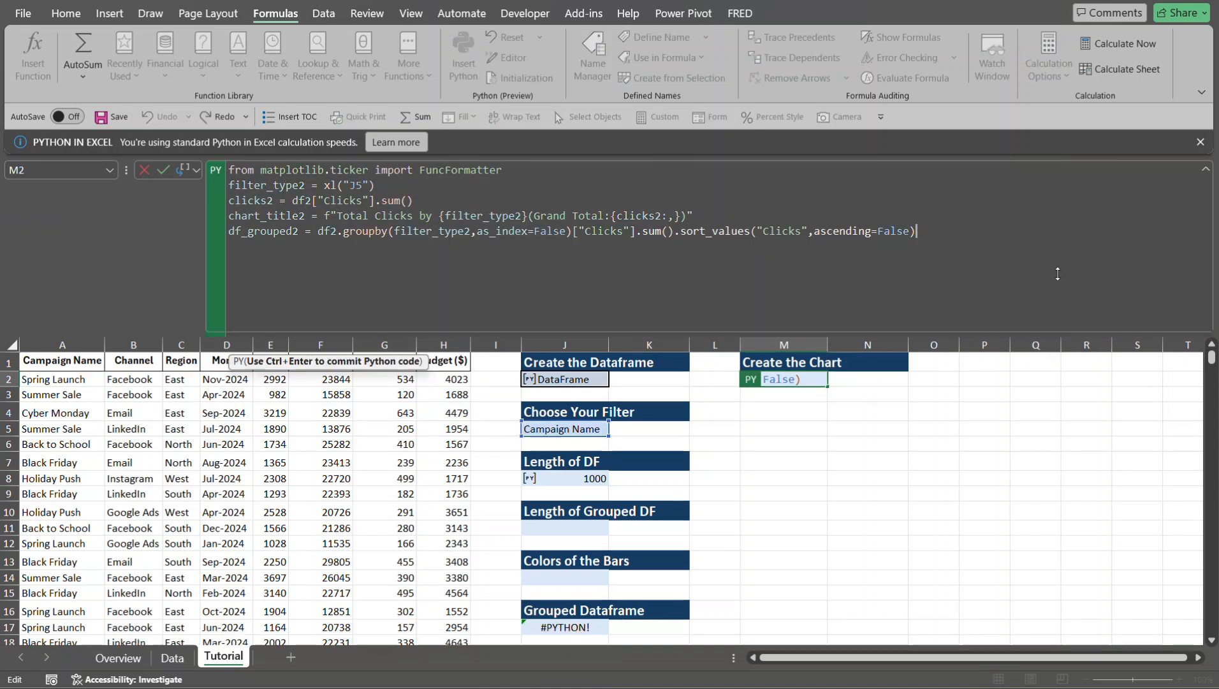
left_click_drag(1055, 333, 1039, 190)
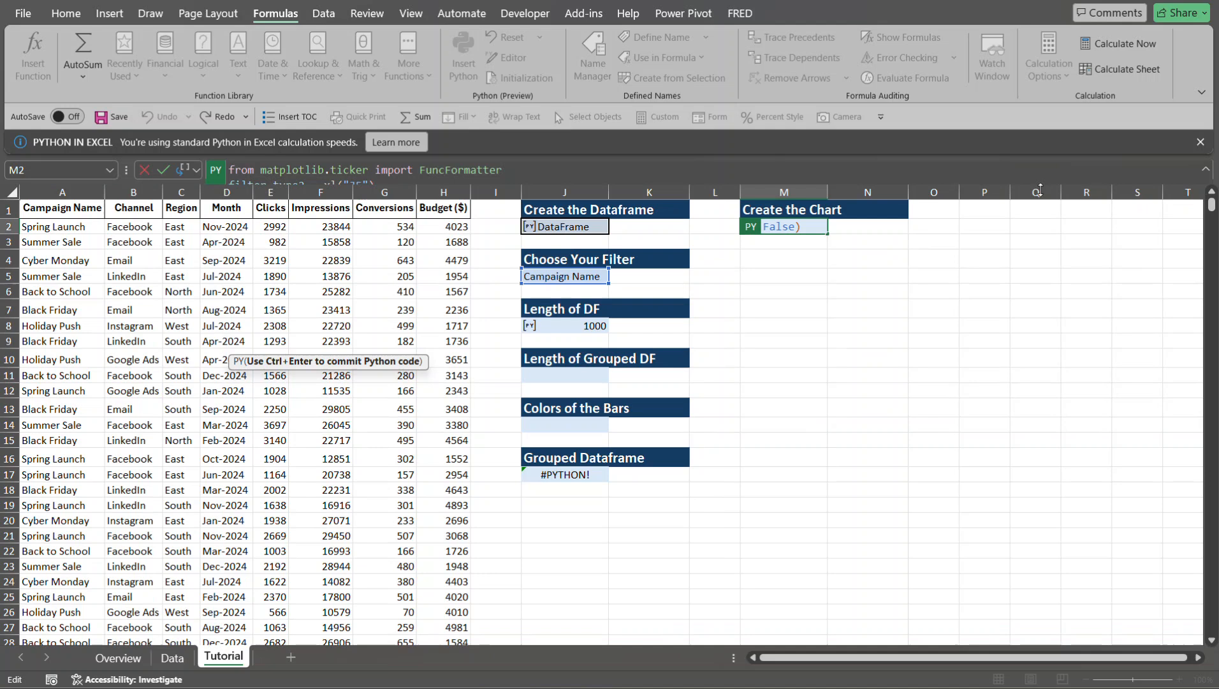
type("+")
left_click(546, 473)
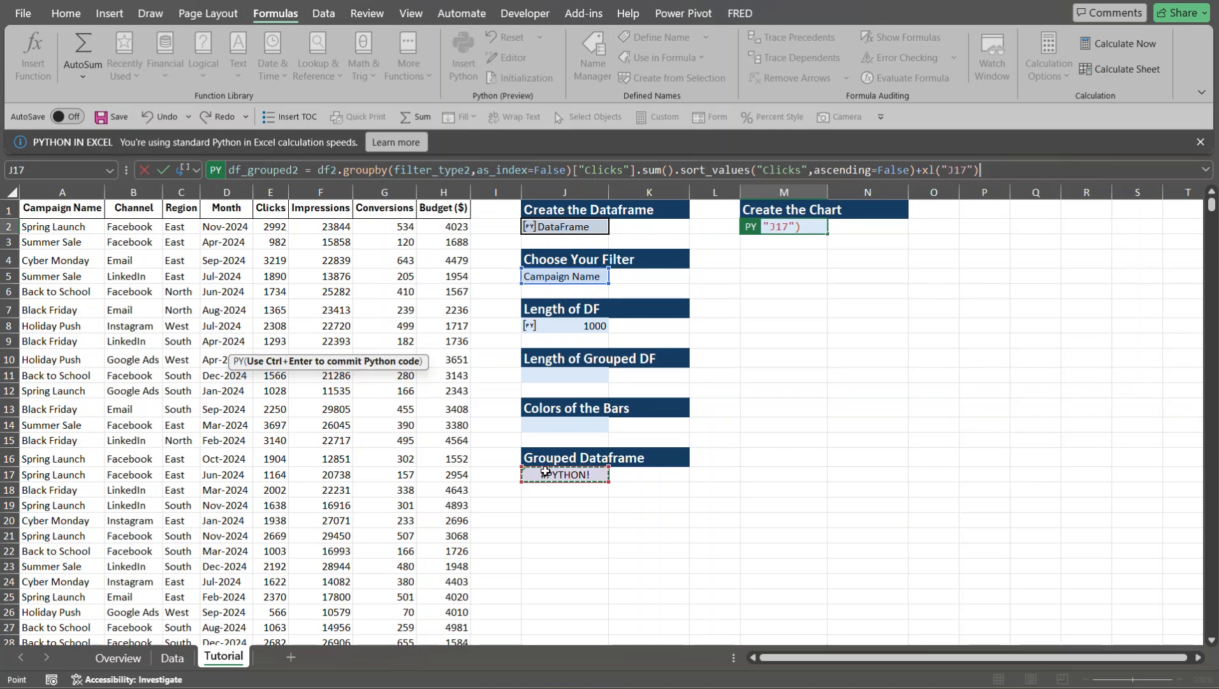
key("ctrl+Return")
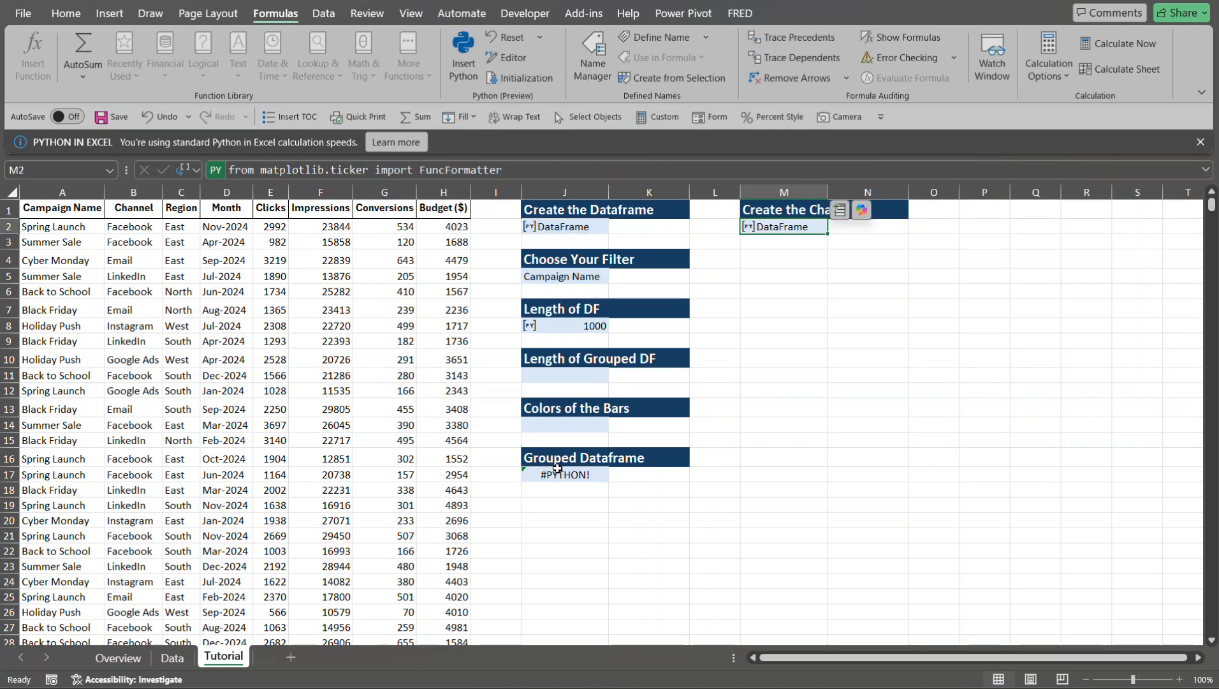
- Replace the Python code in J17 with df_grouped2 and output its result as Excel values
left_click(557, 472)
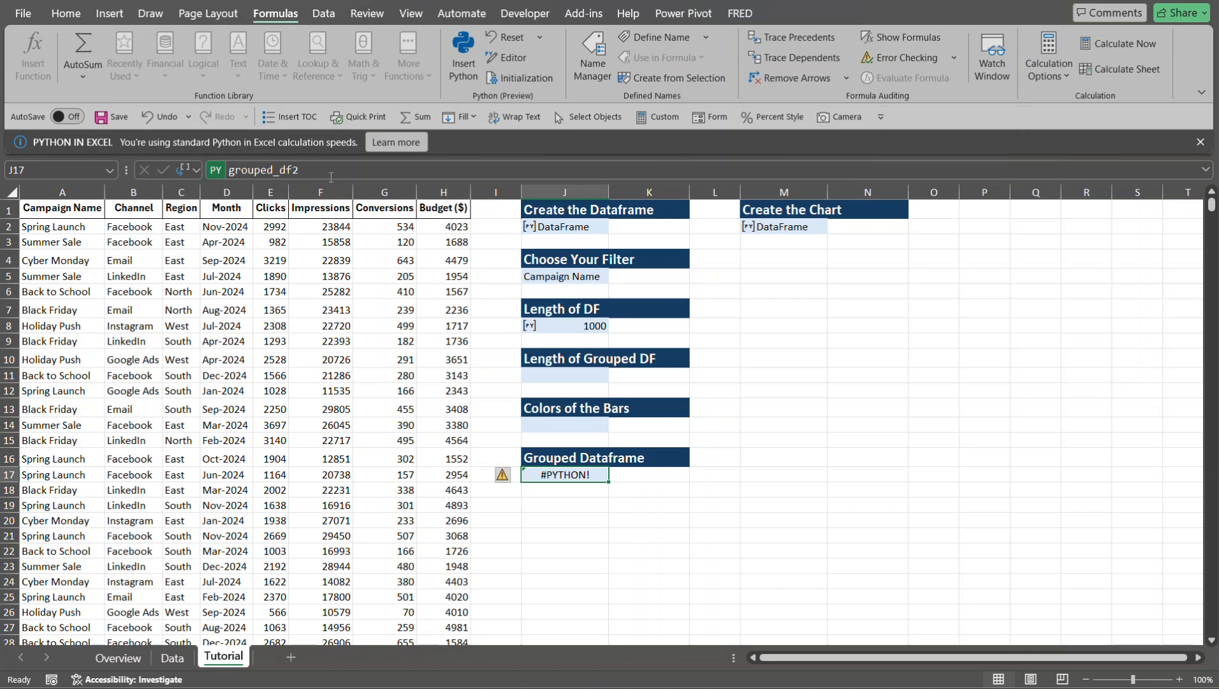
left_click(331, 175)
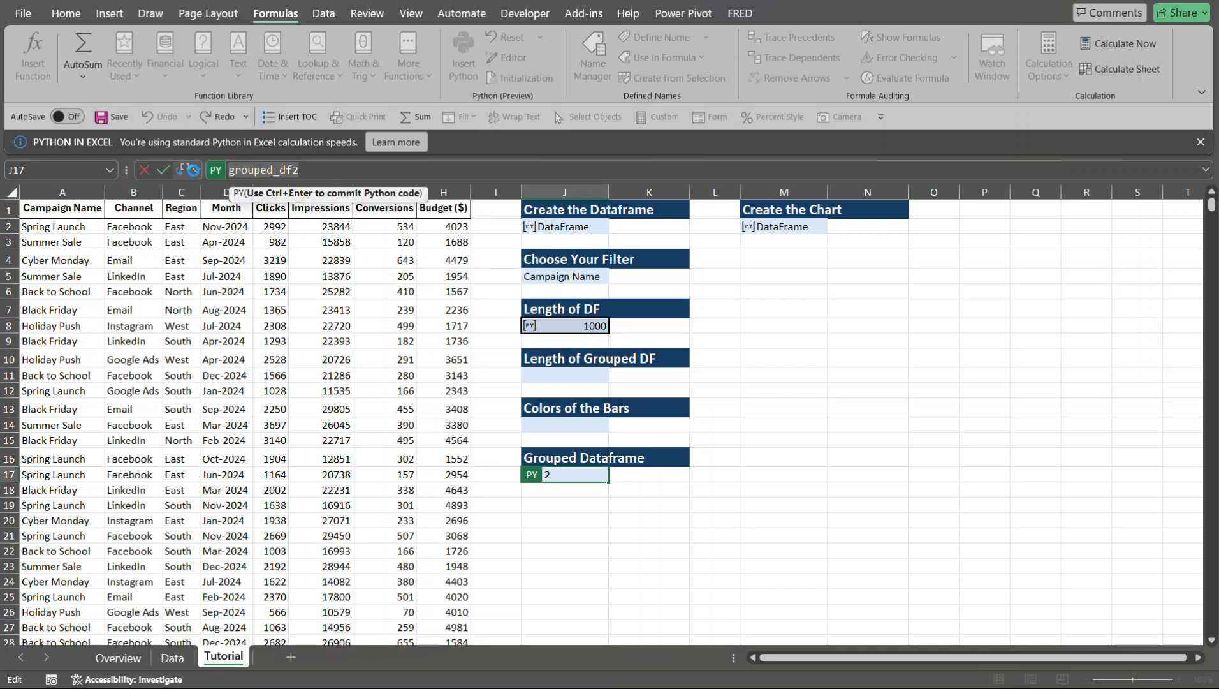
type("df_grouped2")
key("ctrl+Return")
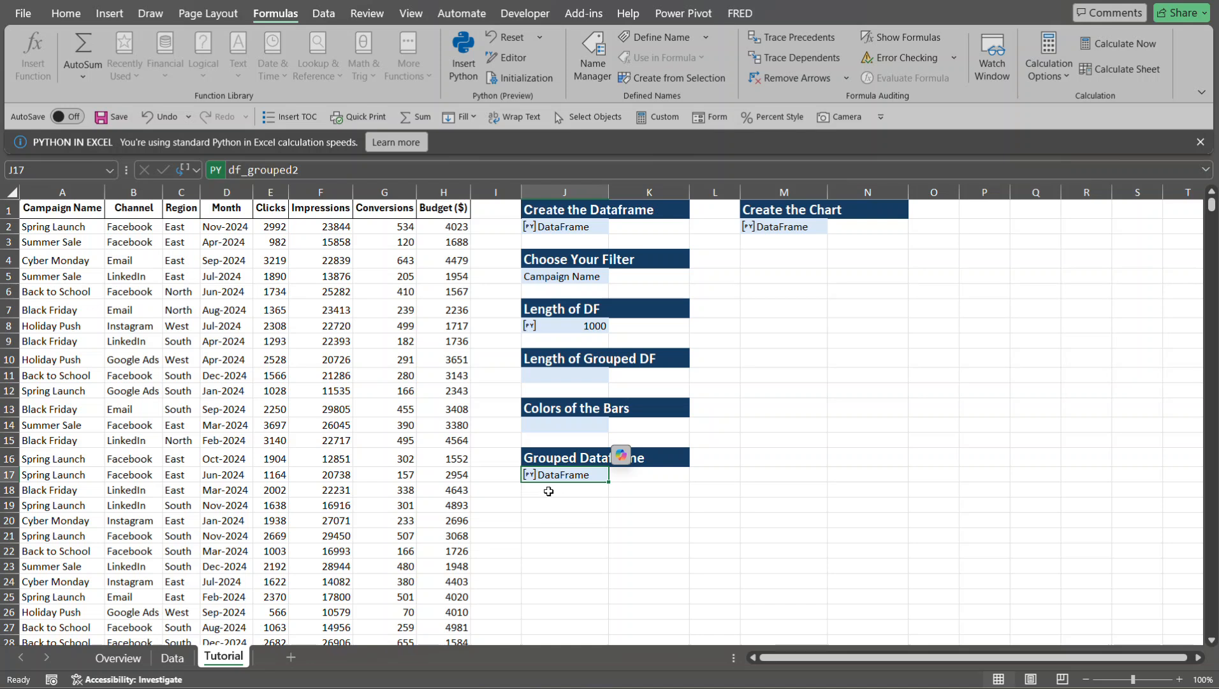
key("ctrl+alt+shift+m")
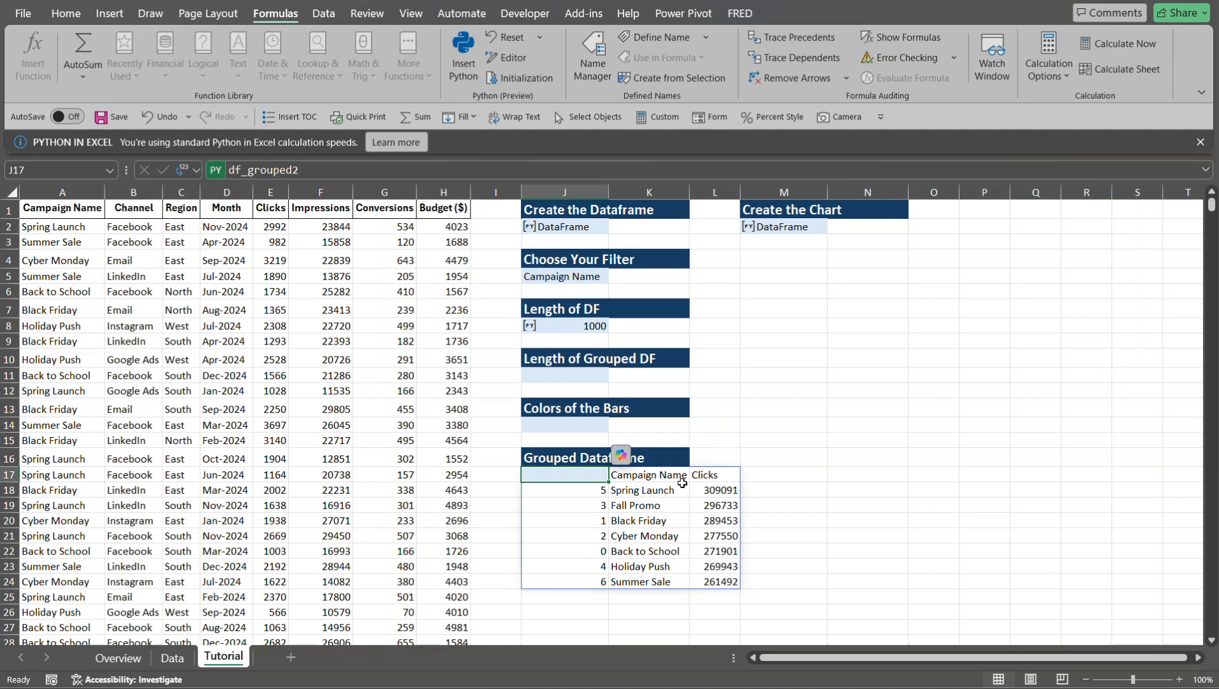
- Open M2's code in expanded view in a widened Python Editor and add blank lines below the df_grouped2 statement
left_click(801, 228)
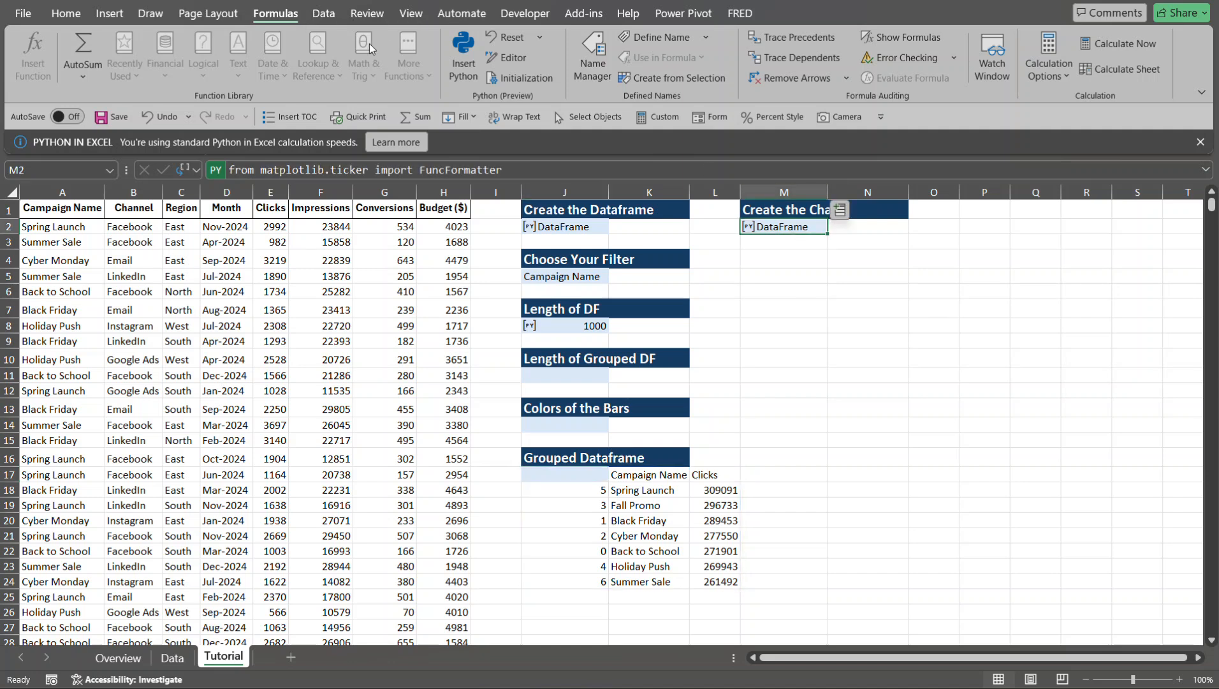
left_click(516, 58)
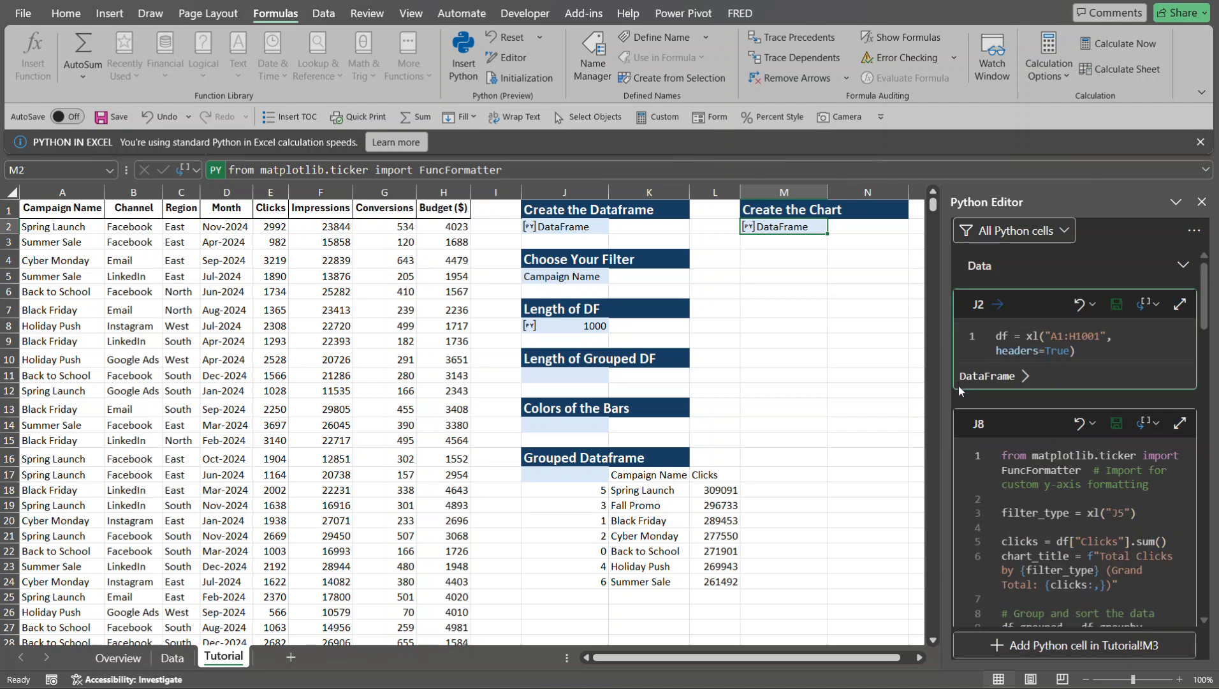
scroll(1207, 595, "down", 15)
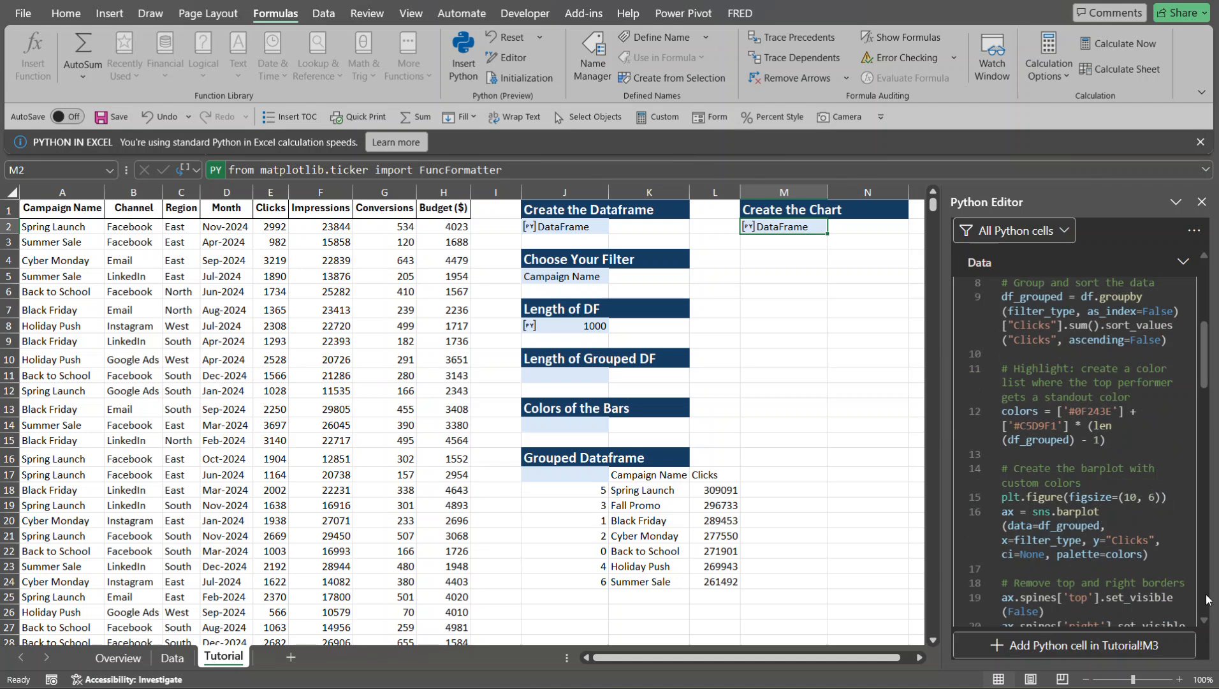
scroll(1207, 600, "down", 5)
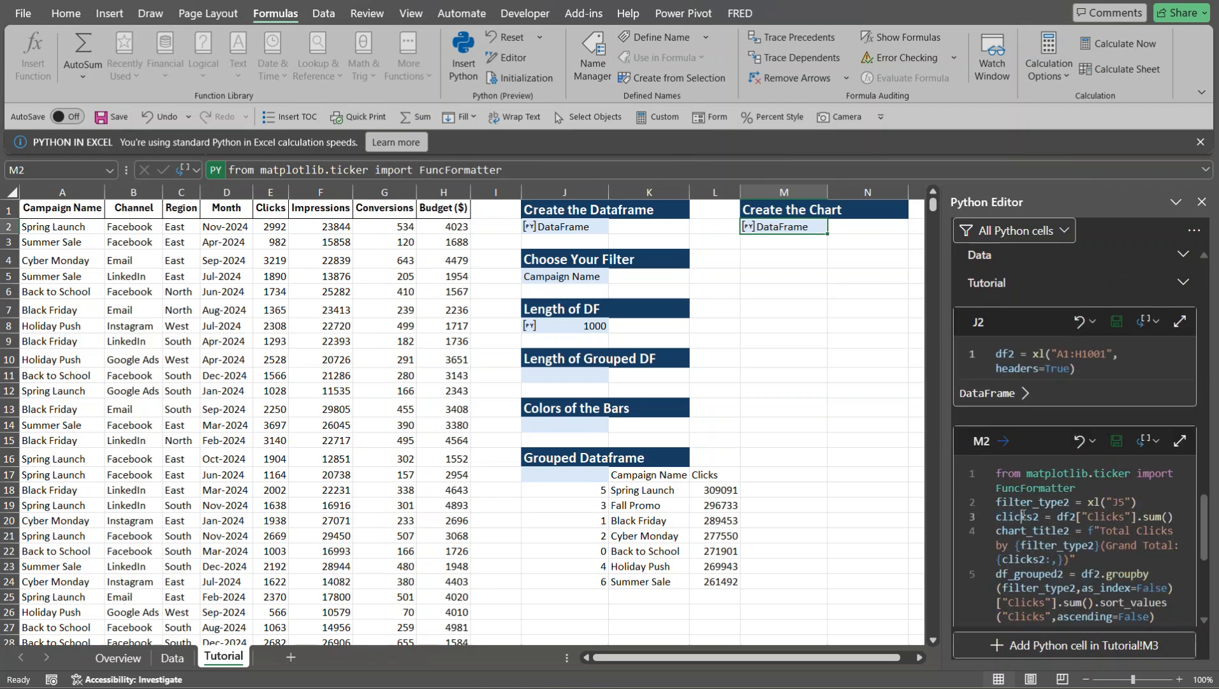
left_click(1180, 444)
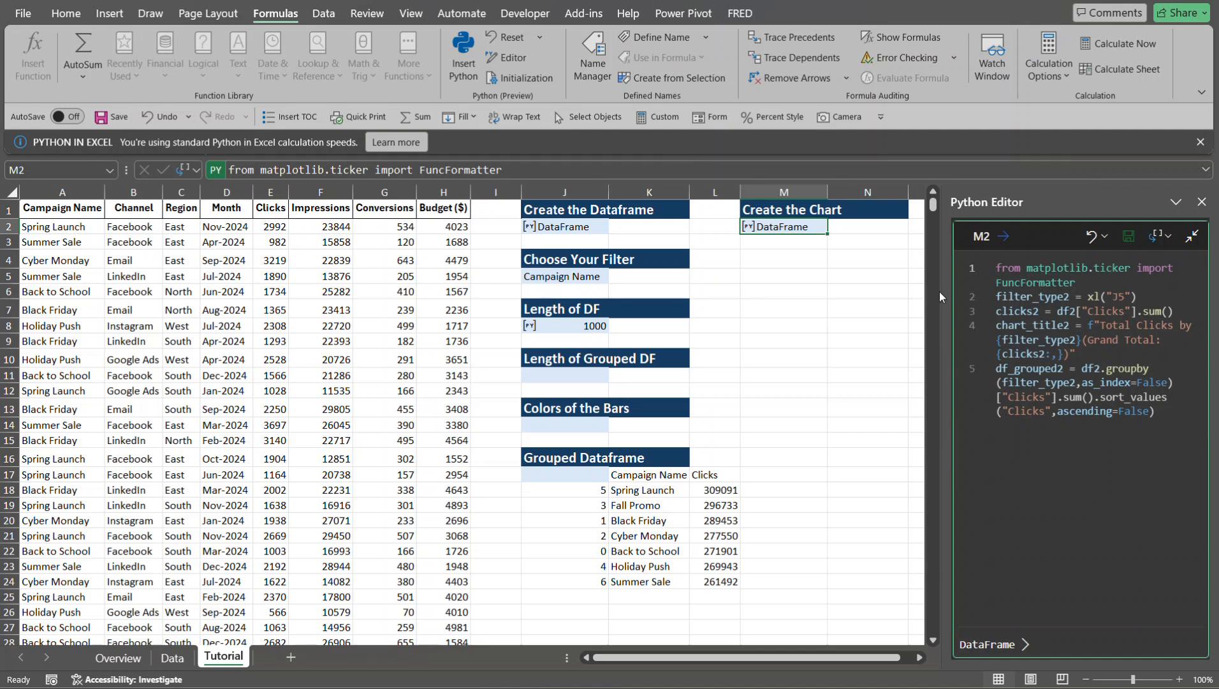
left_click_drag(946, 289, 700, 315)
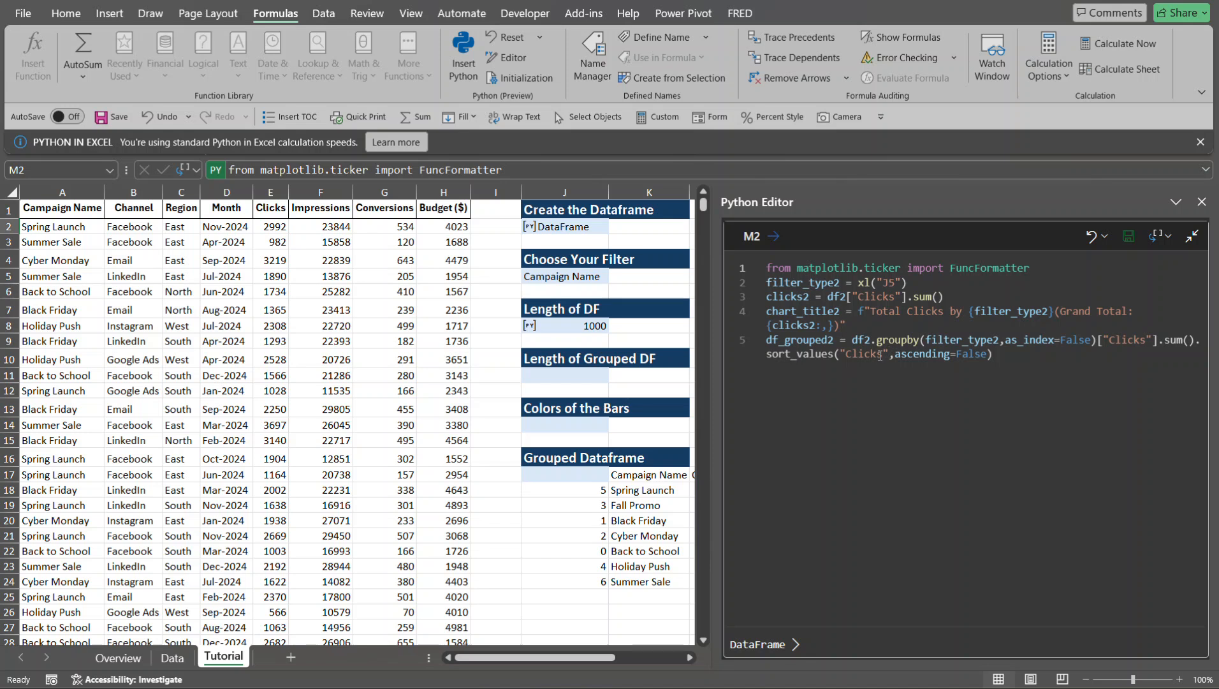
left_click(1017, 361)
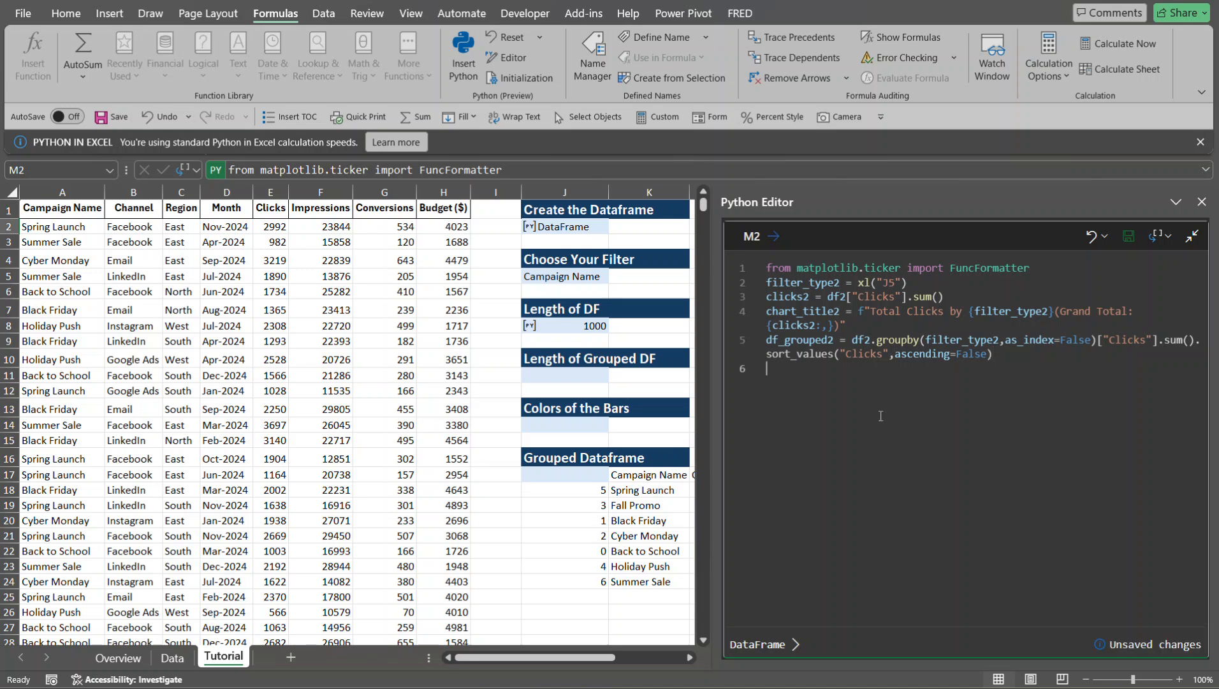
key("Return")
key("Return")
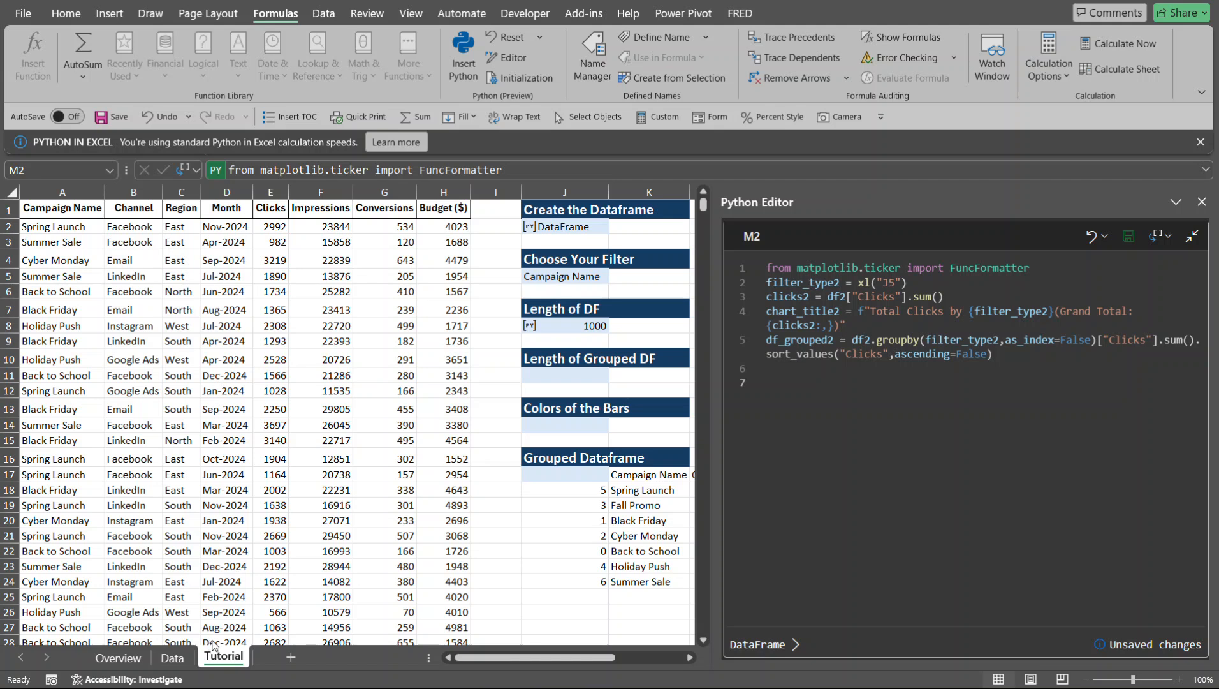
- Check the bar colors of the finished example charts on the Data and Overview sheets and return to the Tutorial sheet
left_click(172, 658)
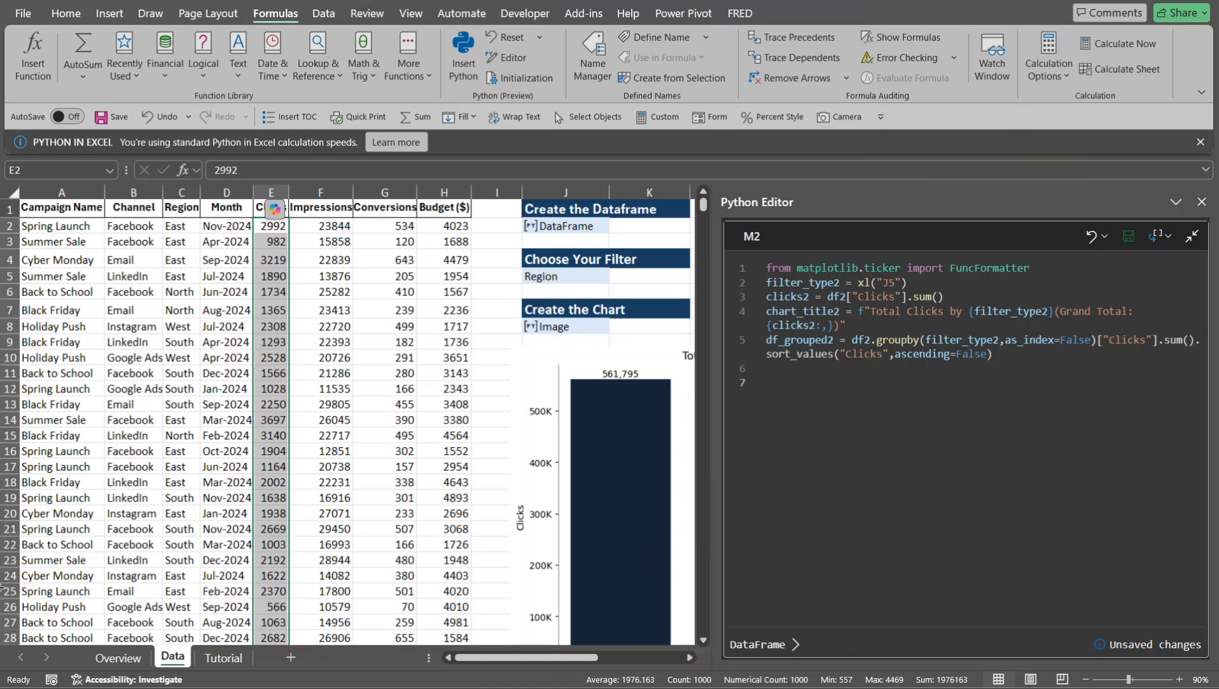
left_click(138, 665)
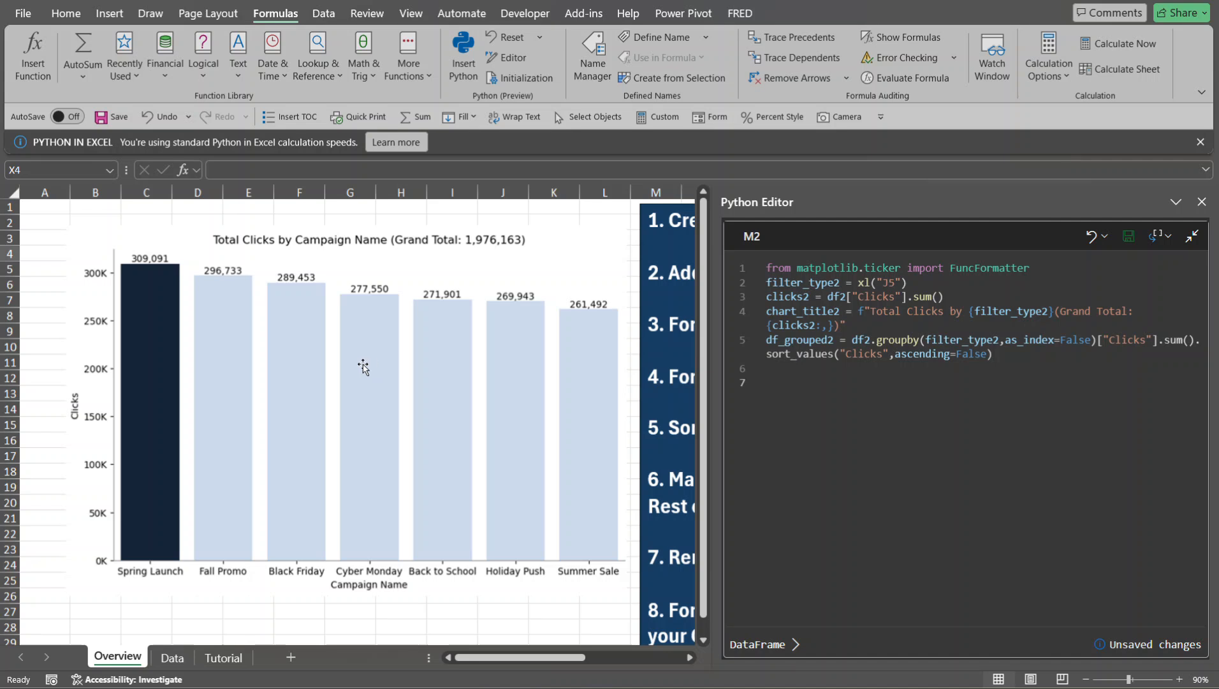
left_click(223, 659)
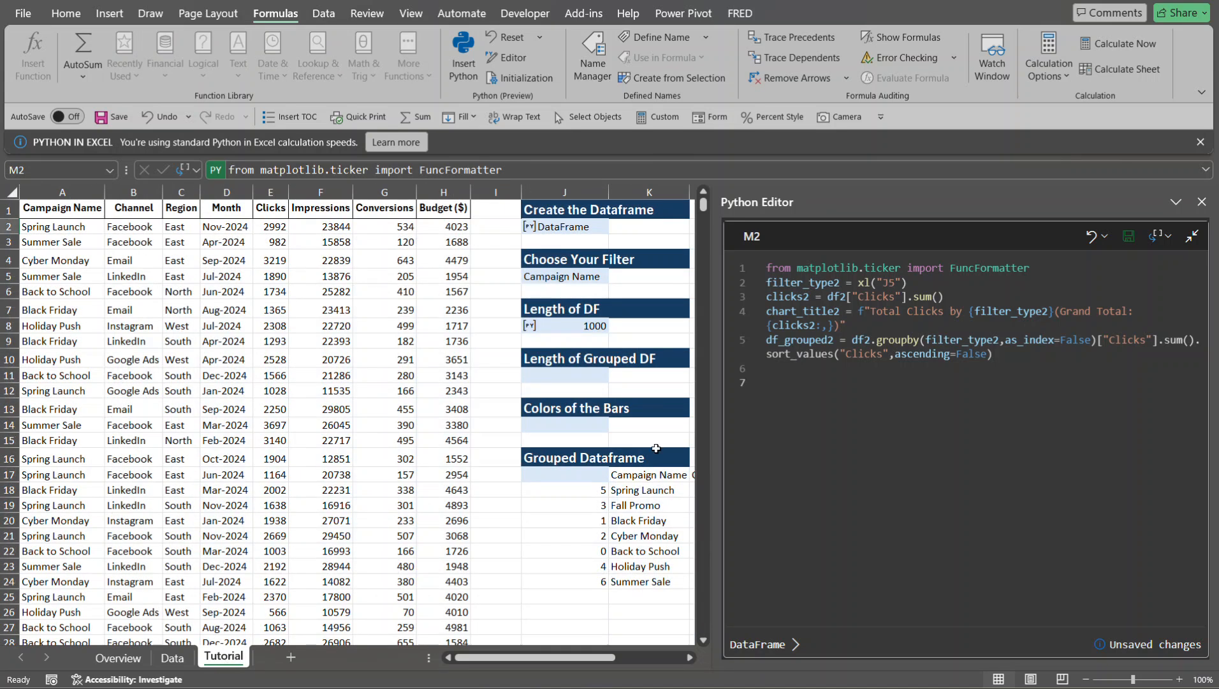
- On line 6 of the M2 code, define colors2 as a list containing the dark blue hex color "#0F243E"
left_click(805, 372)
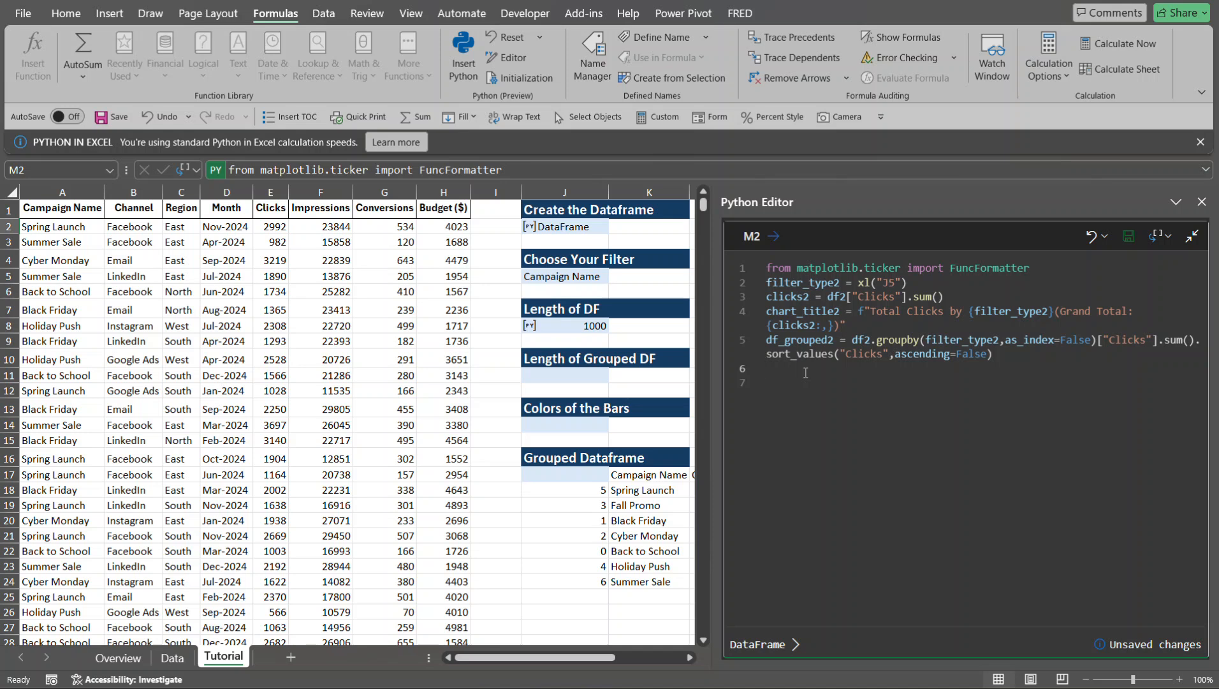
type("color")
key("Tab")
type("2 = [\"#0F243E")
- Append + ["#C5D9F1"] to the colors2 list expression to add the light blue color
left_click(918, 374)
type("+")
type(" [")
type("\"")
type("#")
type("C5")
type("D9")
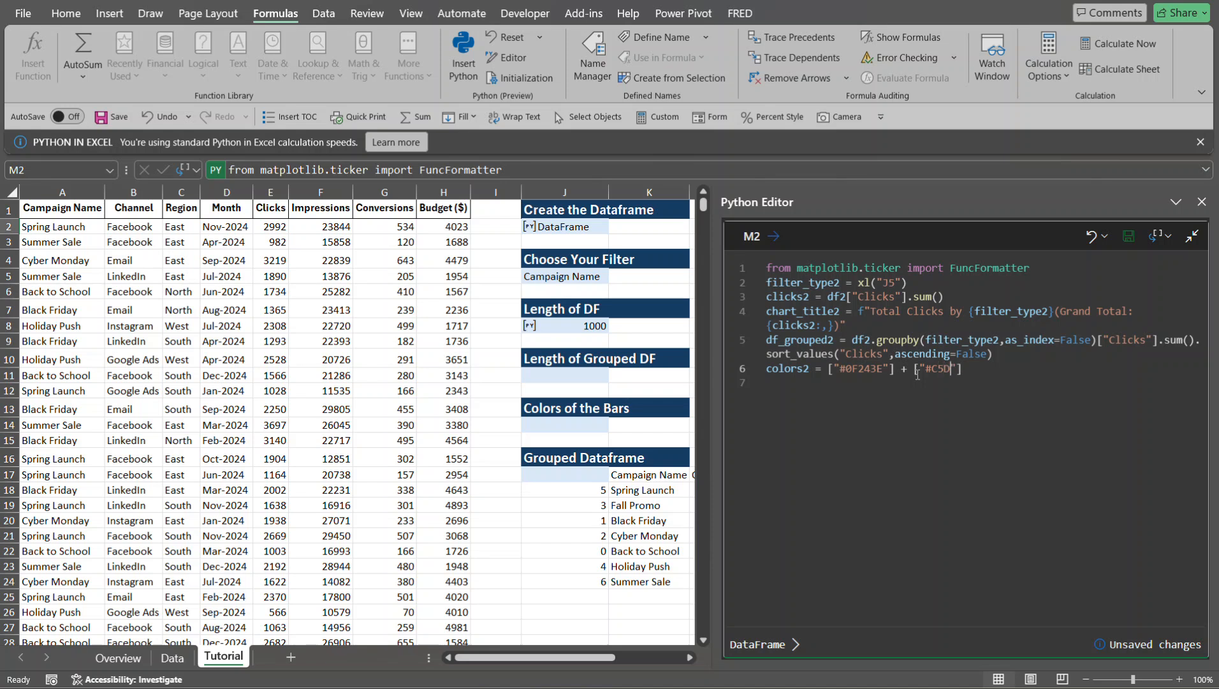
type("F1")
- Multiply the "#C5D9F1" list by (len(df_grouped2)-1) in colors2 and commit the M2 code
left_click(1023, 374)
type("* (len")
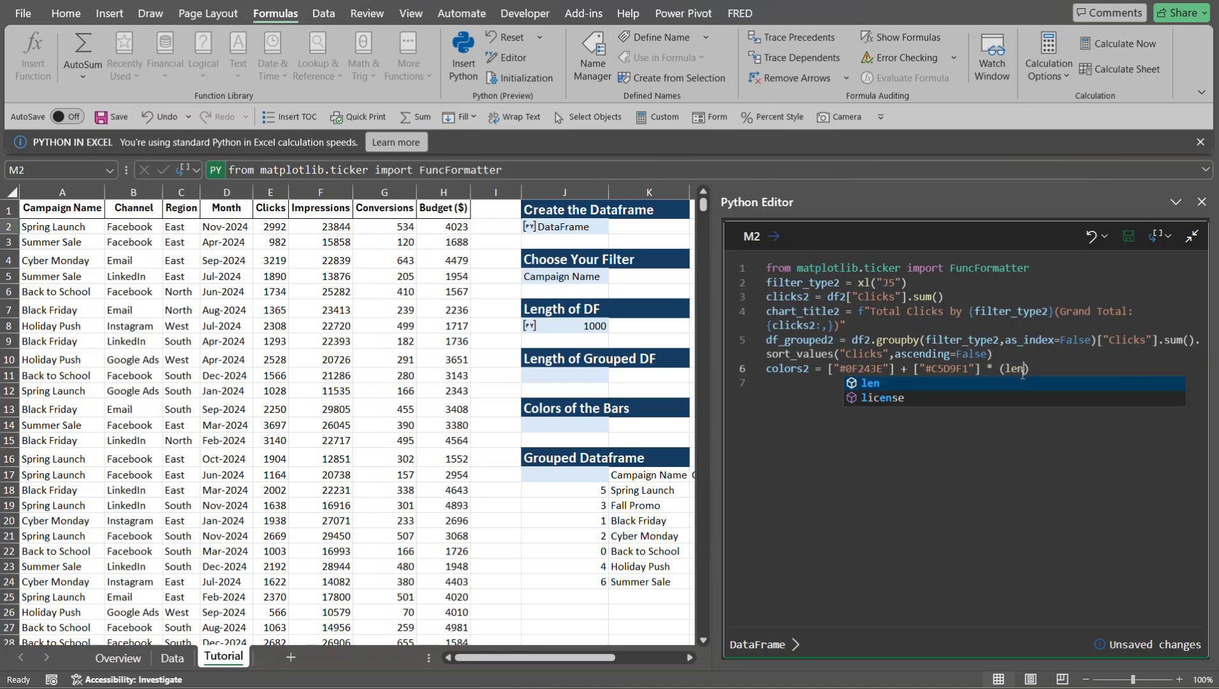
type("(")
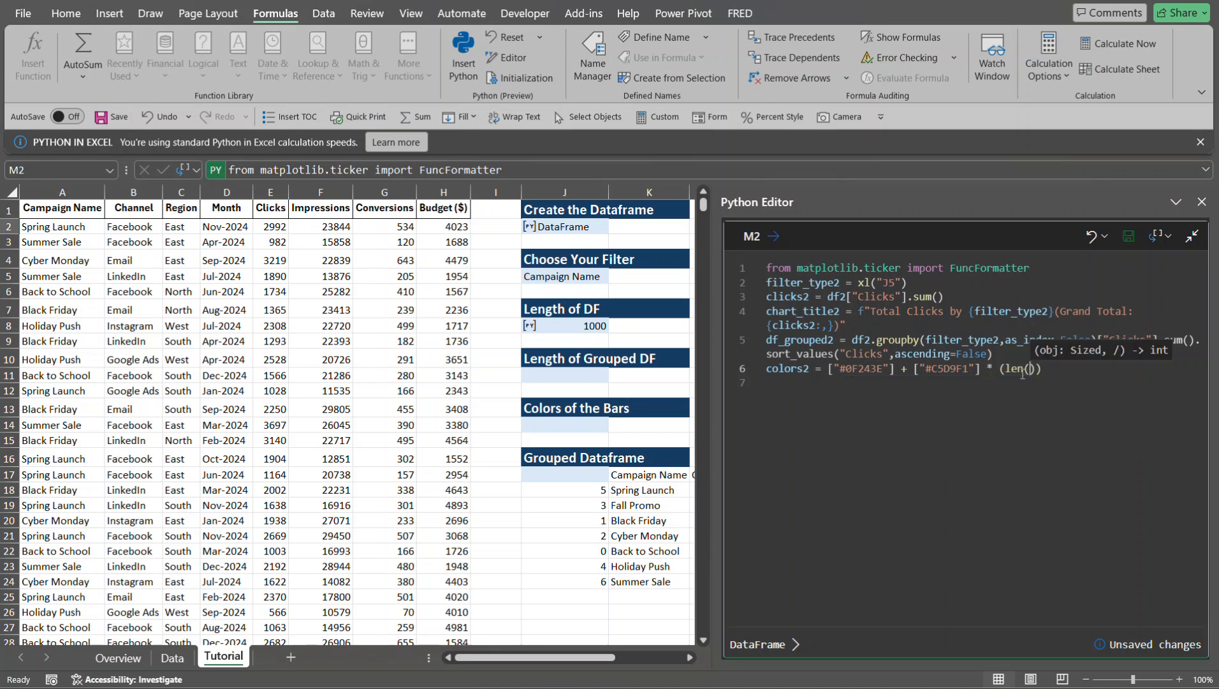
type("df")
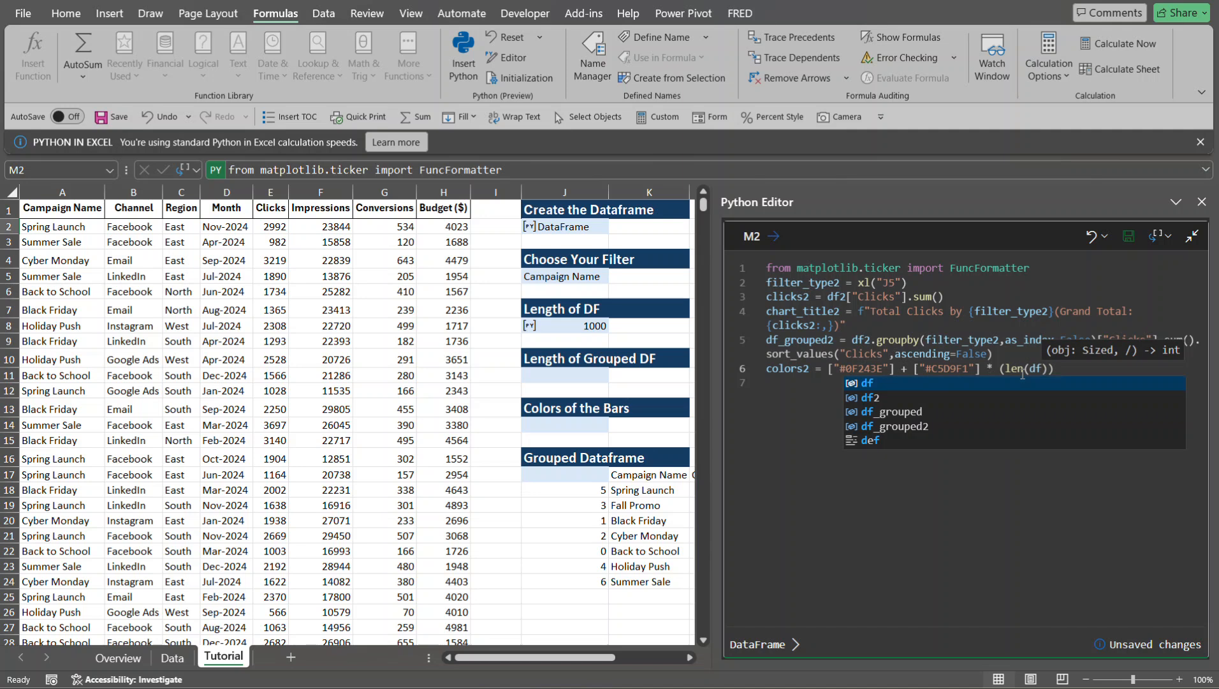
key("Down")
key("Down")
key("Down")
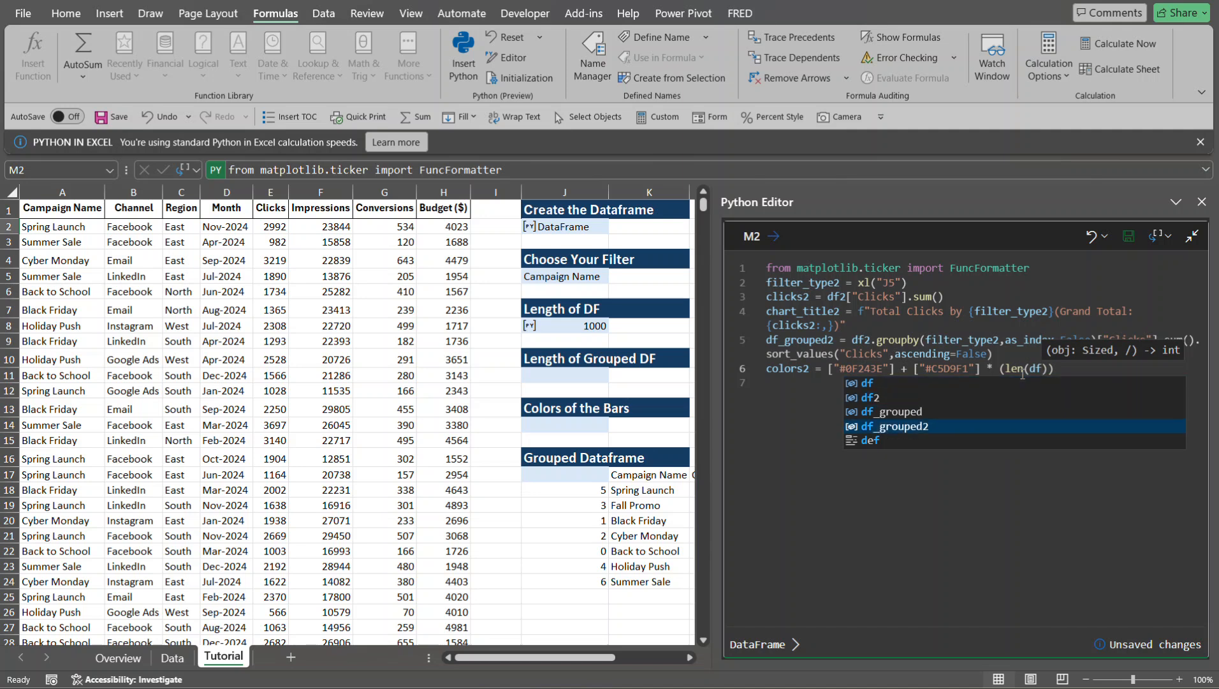
key("Return")
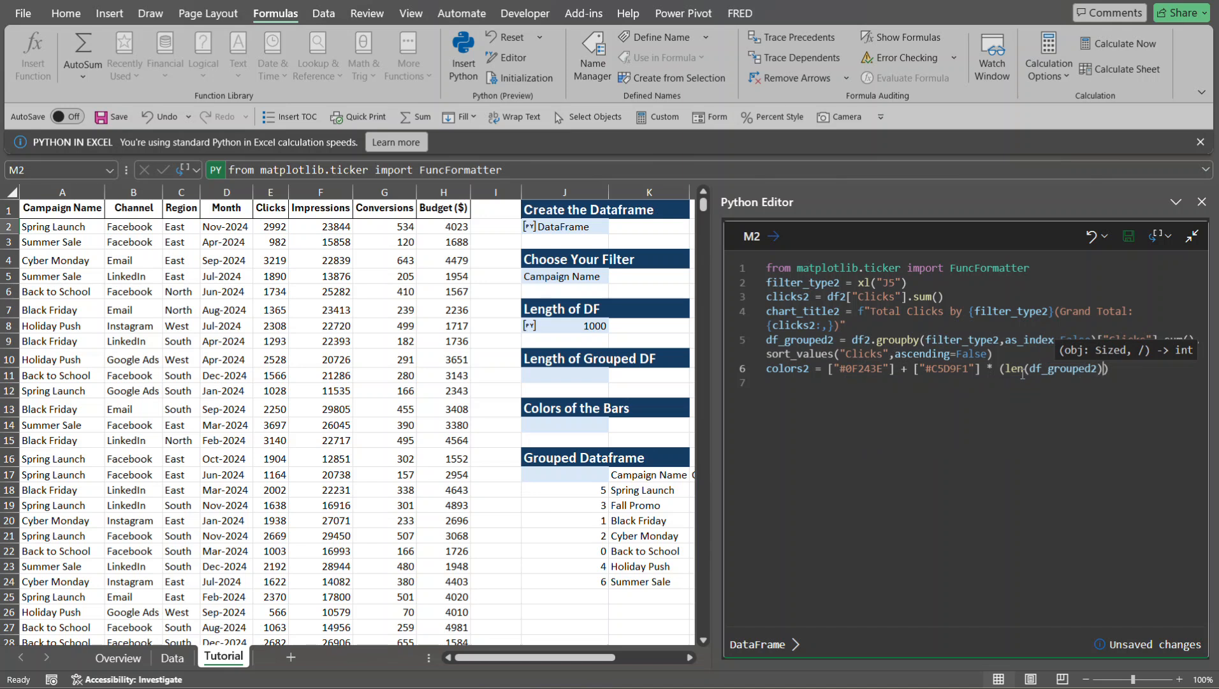
type("-1")
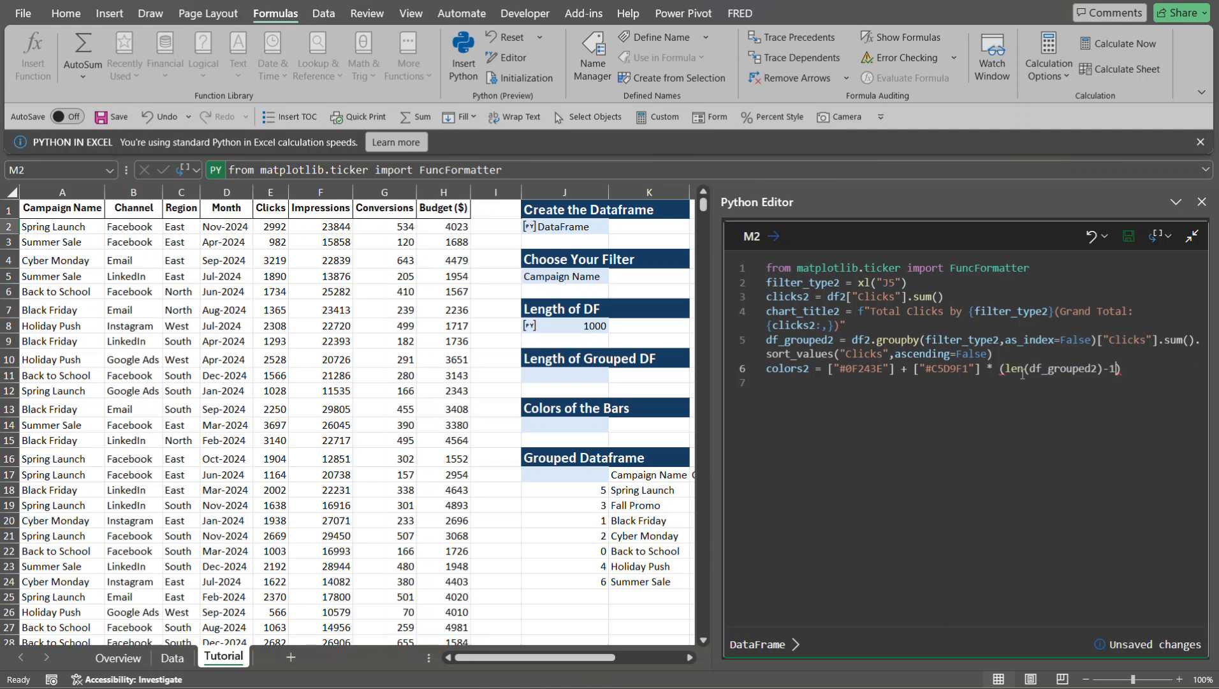
type(")")
key("ctrl+Return")
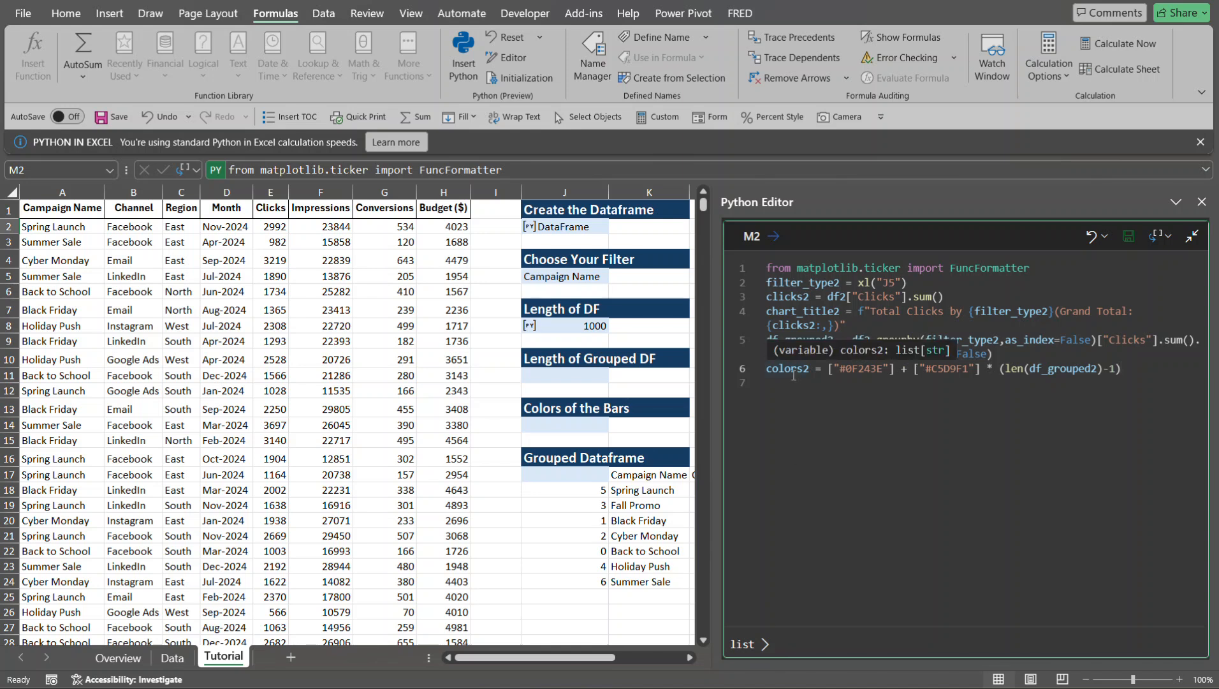
- Enter a Python formula returning colors2 in cell J14 below the Colors of the Bars heading
left_click(580, 423)
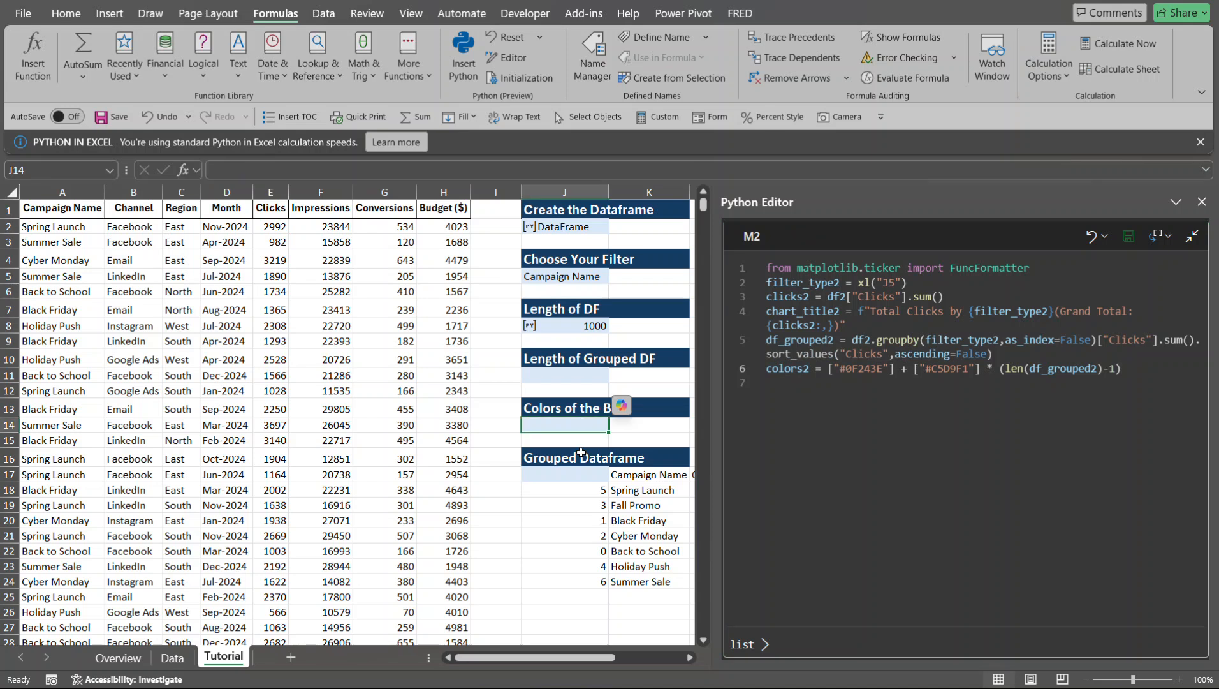
type("=")
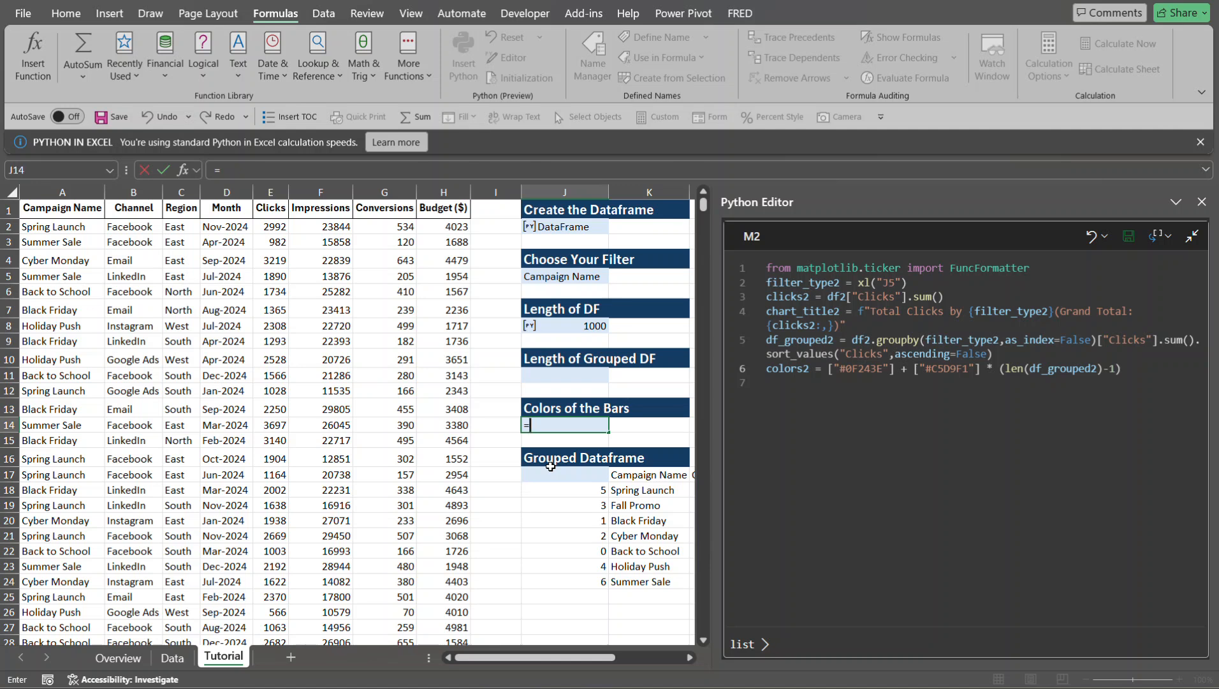
type("pt")
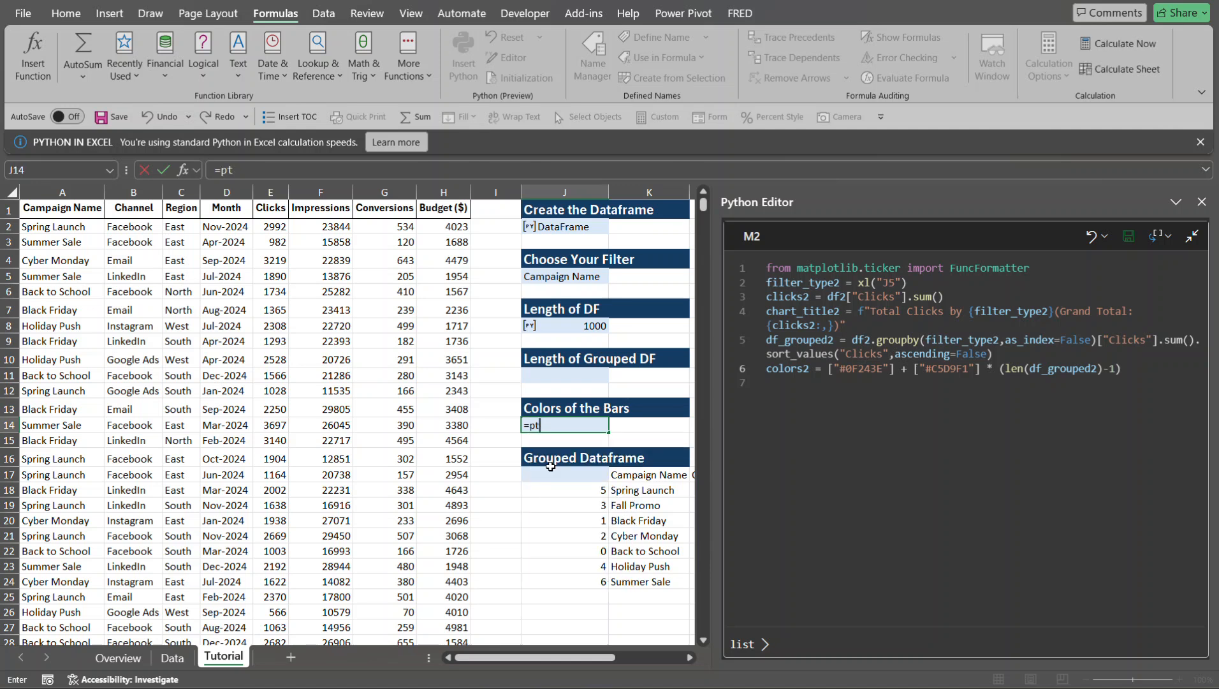
key("BackSpace")
type("y")
key("Tab")
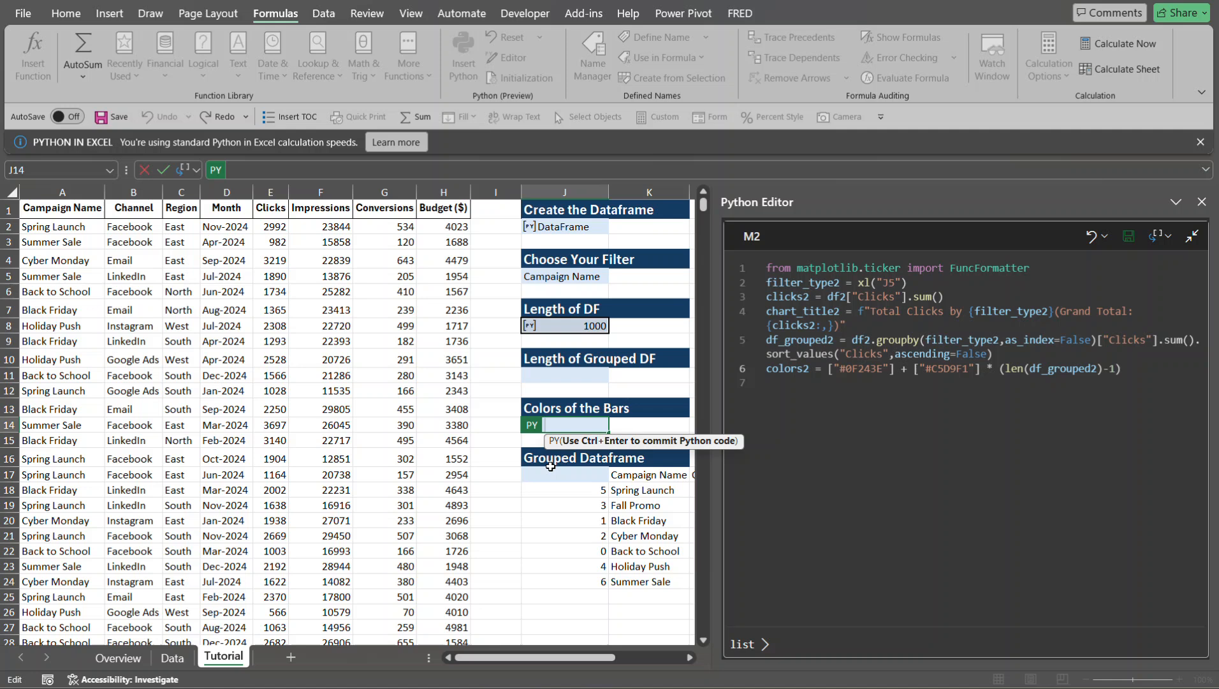
type("colors2")
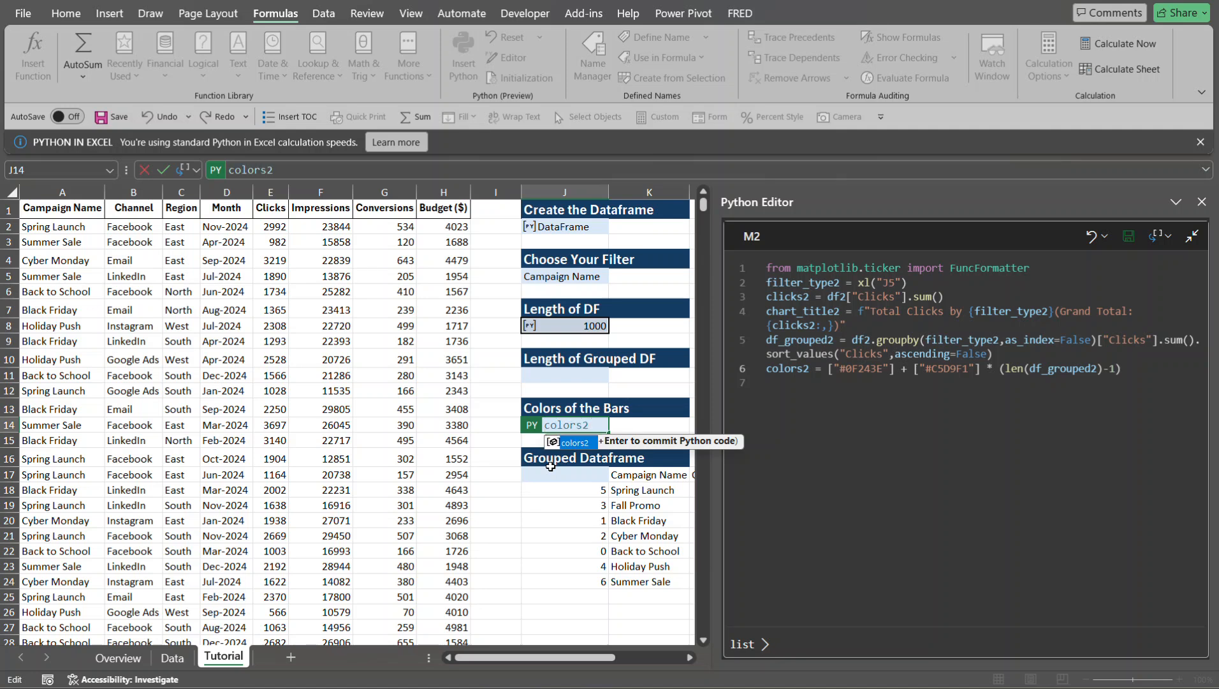
key("ctrl+Return")
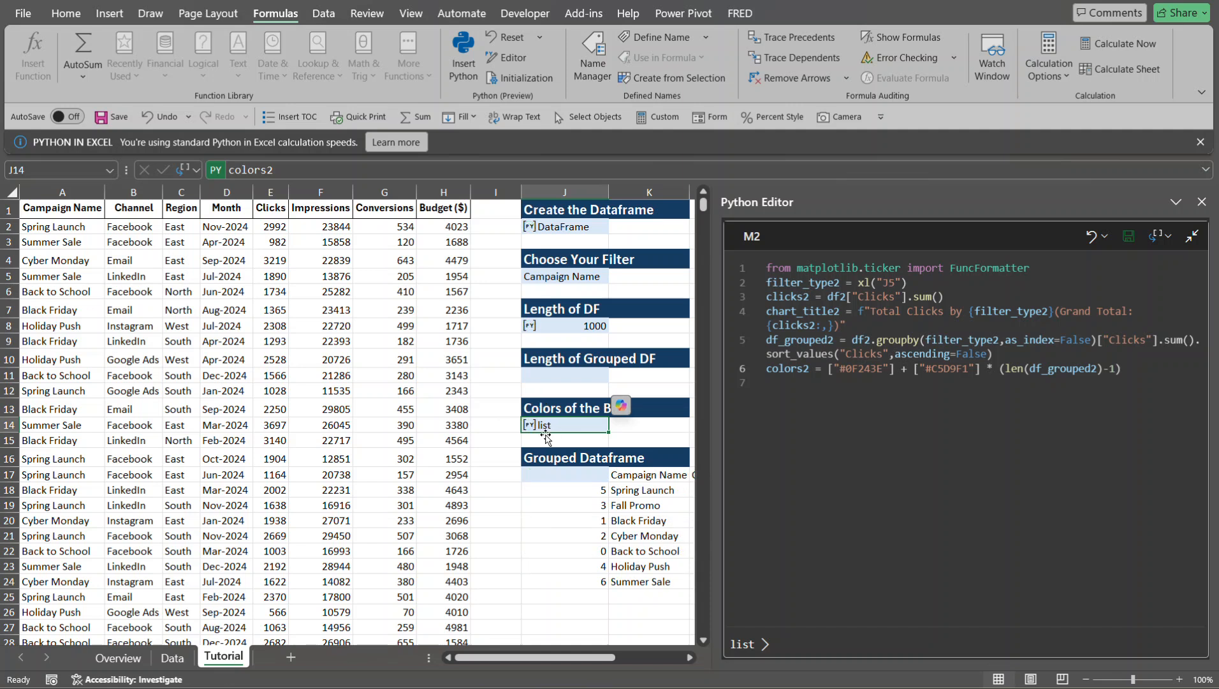
- Move the Grouped Dataframe block J16:L24 down so that its heading starts in cell J25
left_click(550, 457)
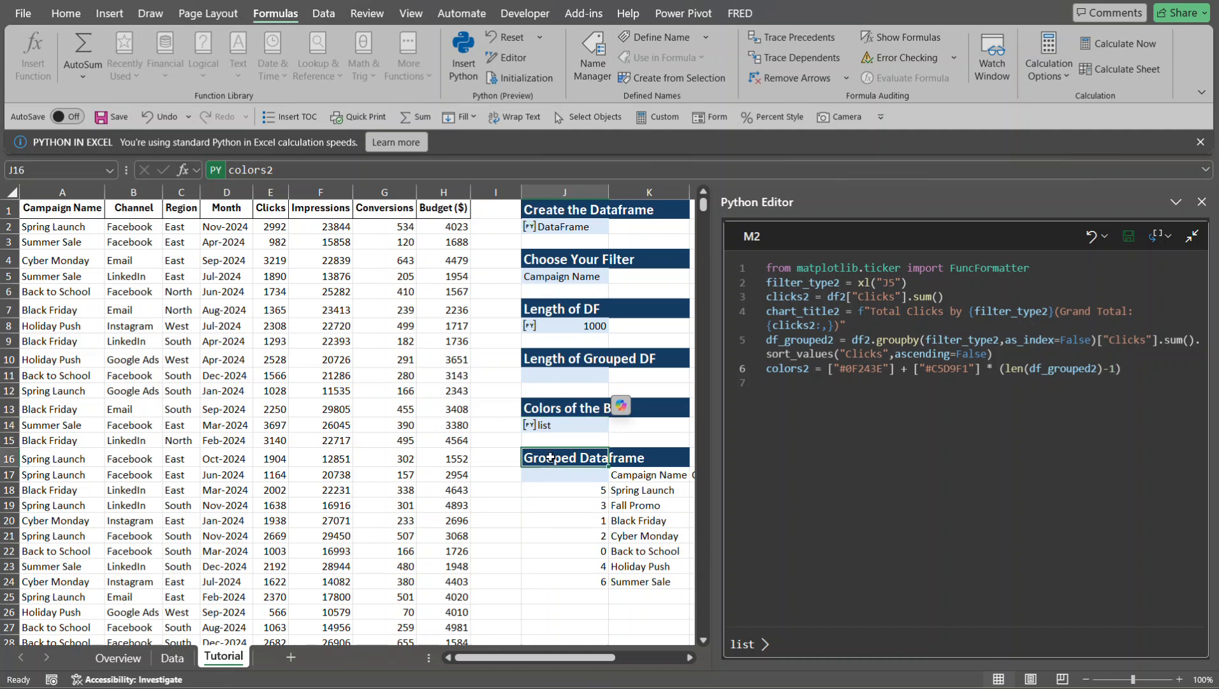
key("shift+Right")
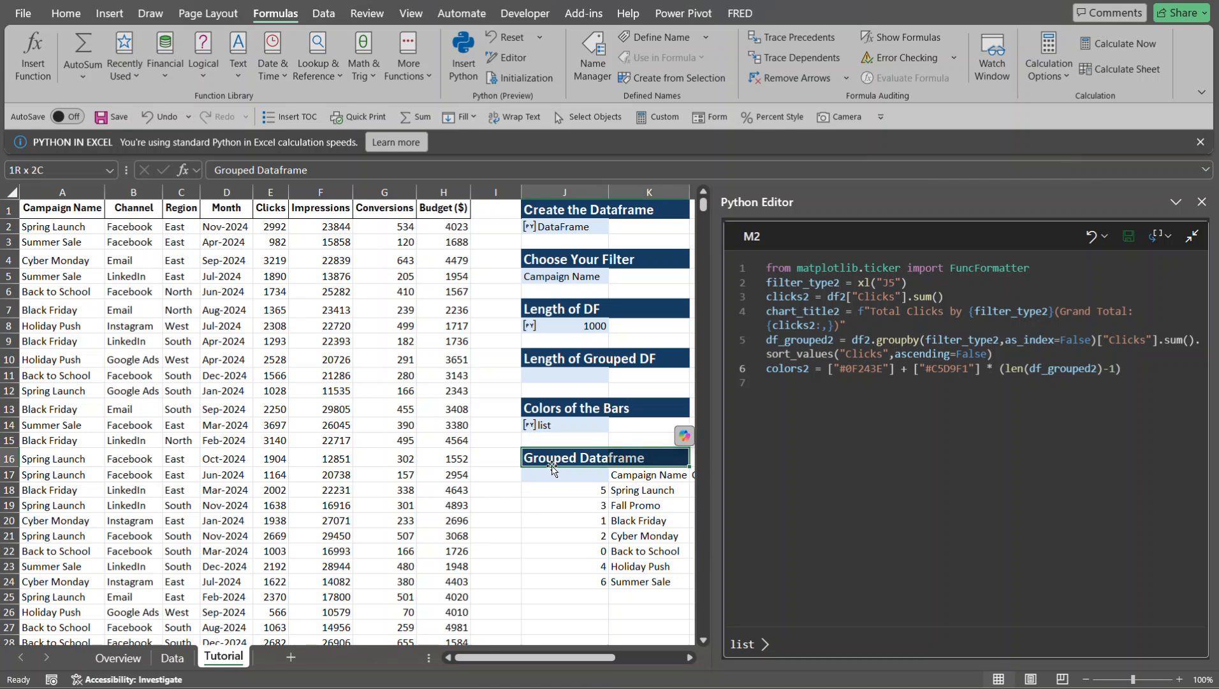
key("shift+Down")
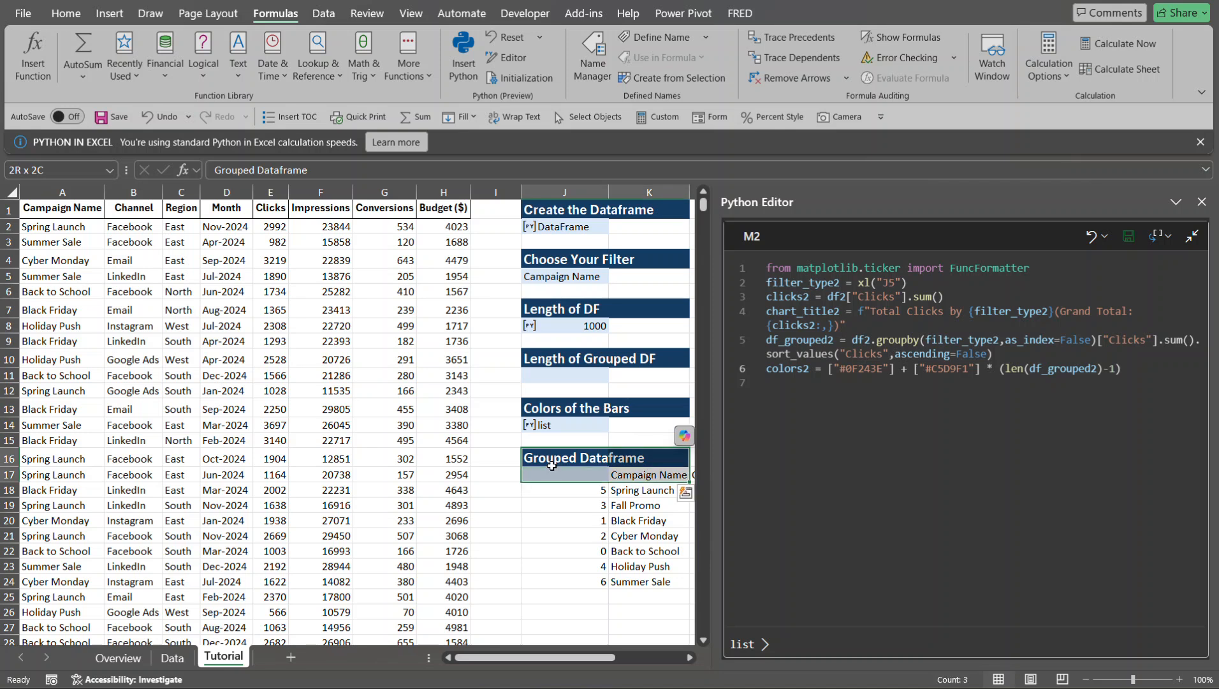
key("shift+Right")
key("shift+Down")
key("shift+Down")
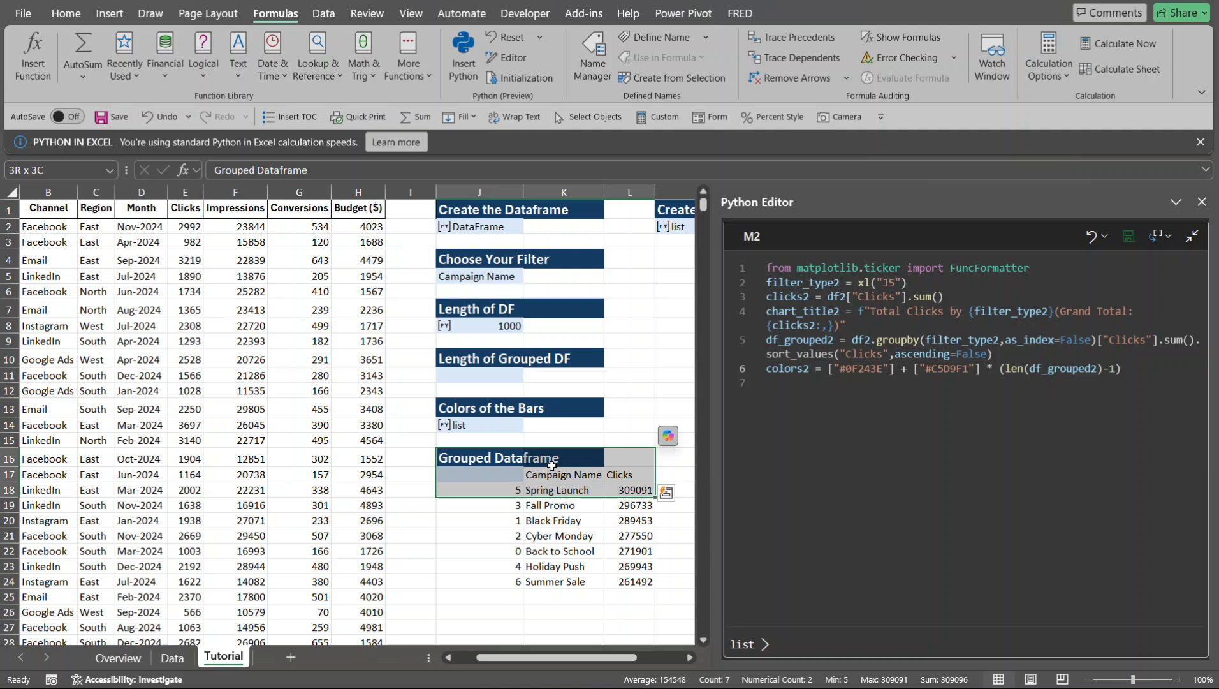
key("shift+Down")
key("shift+Down")
key("shift+Down")
key("shift+Down")
key("shift+Down")
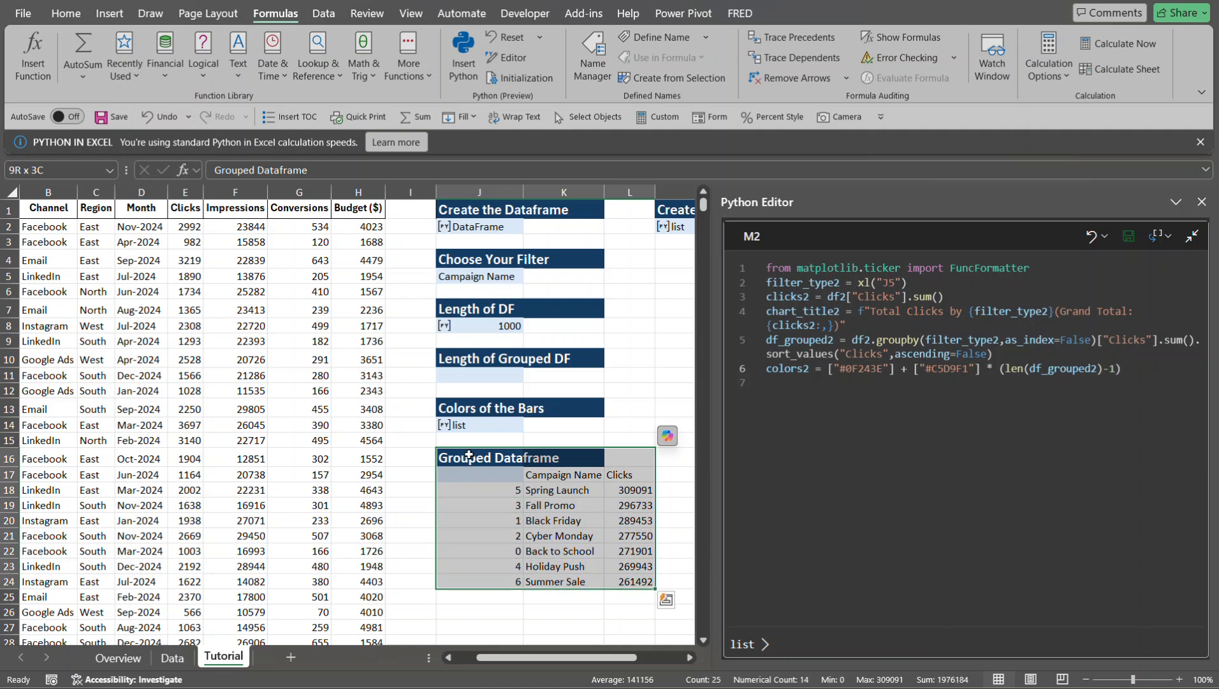
left_click_drag(470, 449, 466, 608)
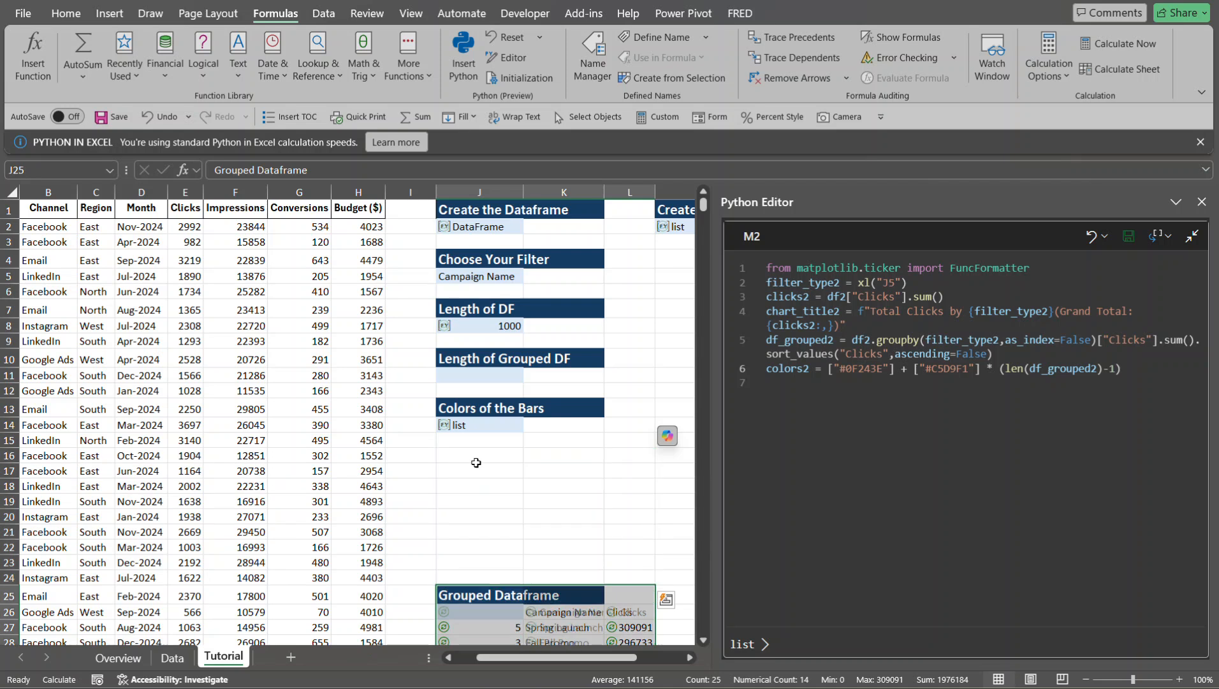
- Output the colors2 result in J14 as Excel values
left_click(474, 427)
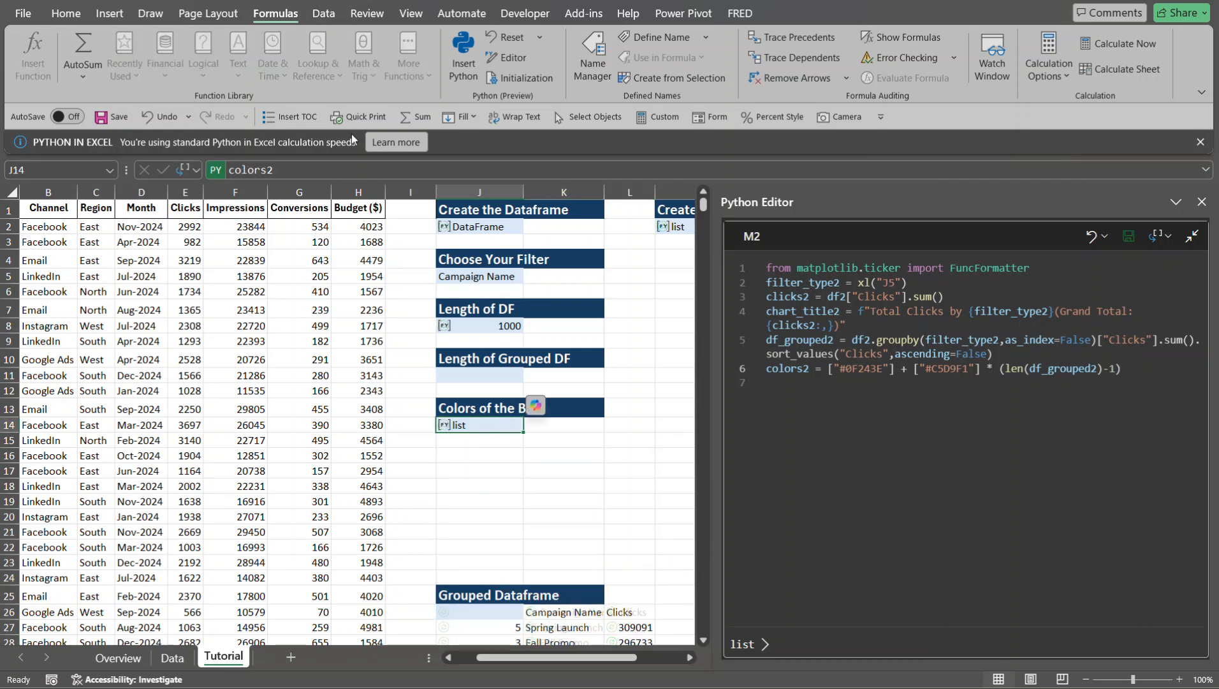
left_click(196, 171)
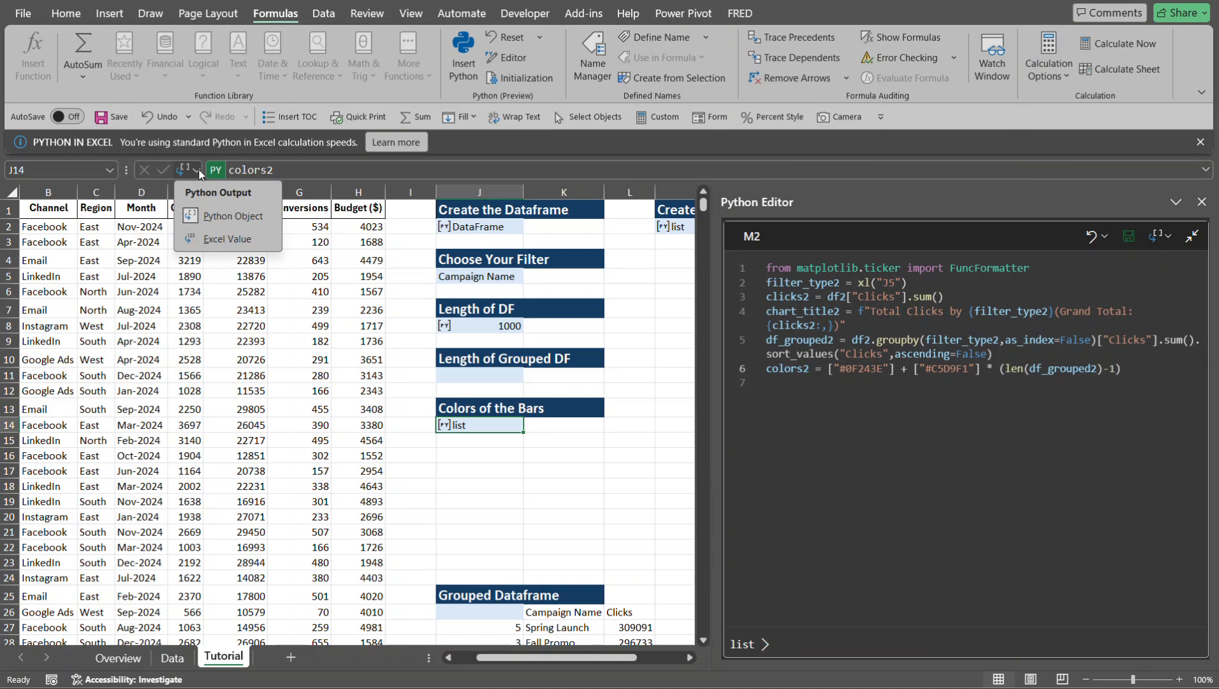
left_click(221, 246)
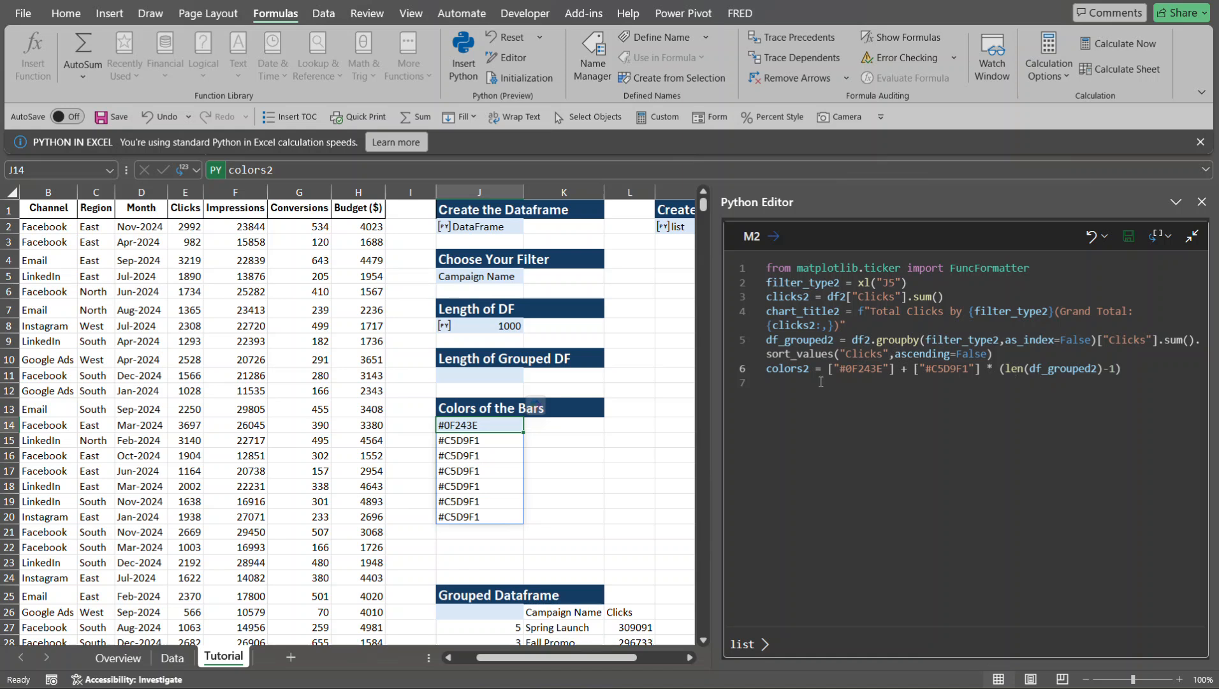
- Enter the Python formula len(df_grouped2) in cell J11 below the Length of Grouped DF heading
left_click(450, 375)
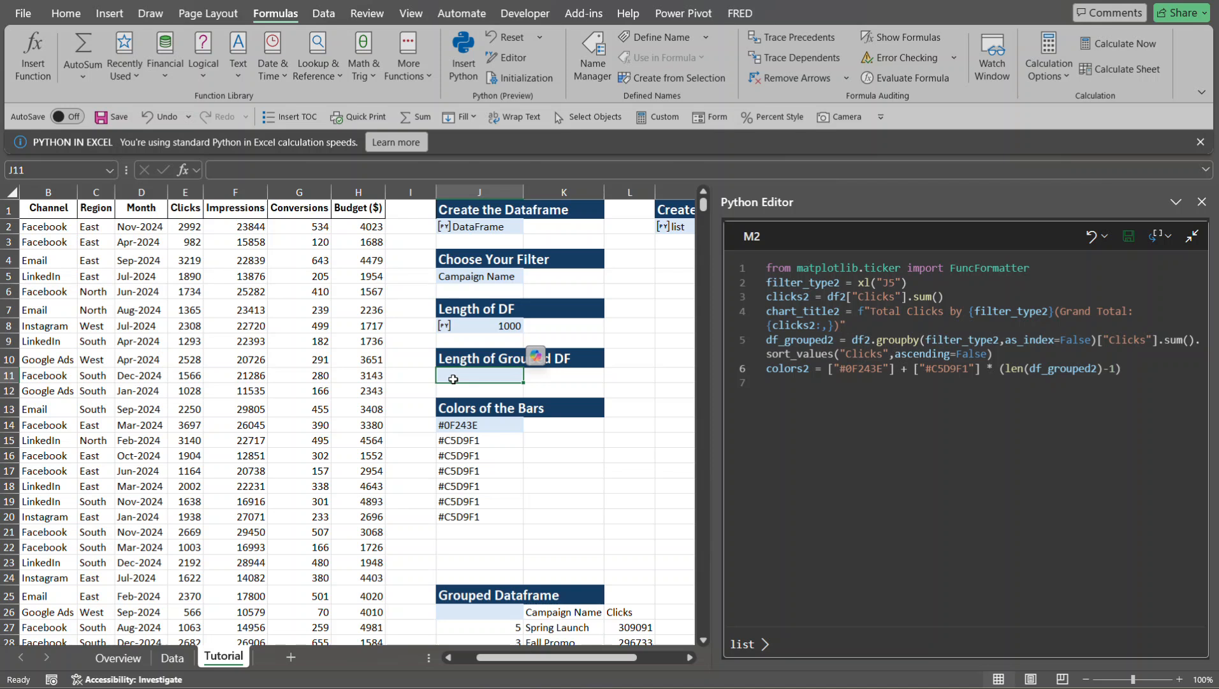
type("=py")
key("Tab")
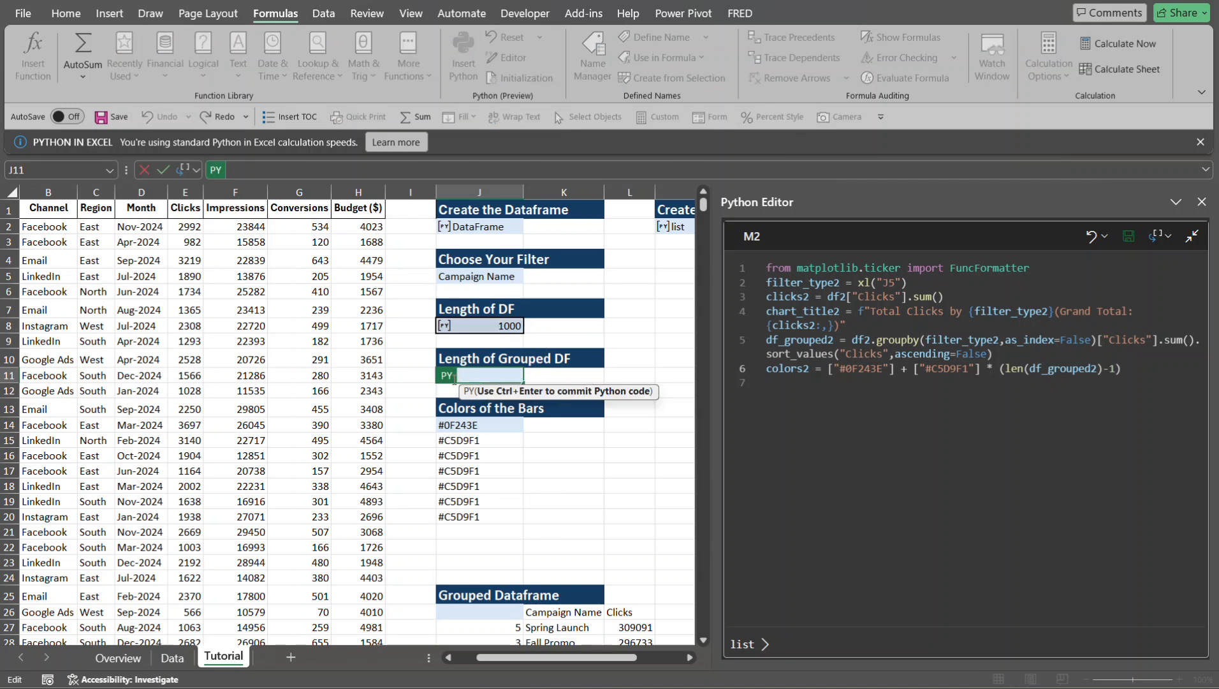
type("len(df_grouped2")
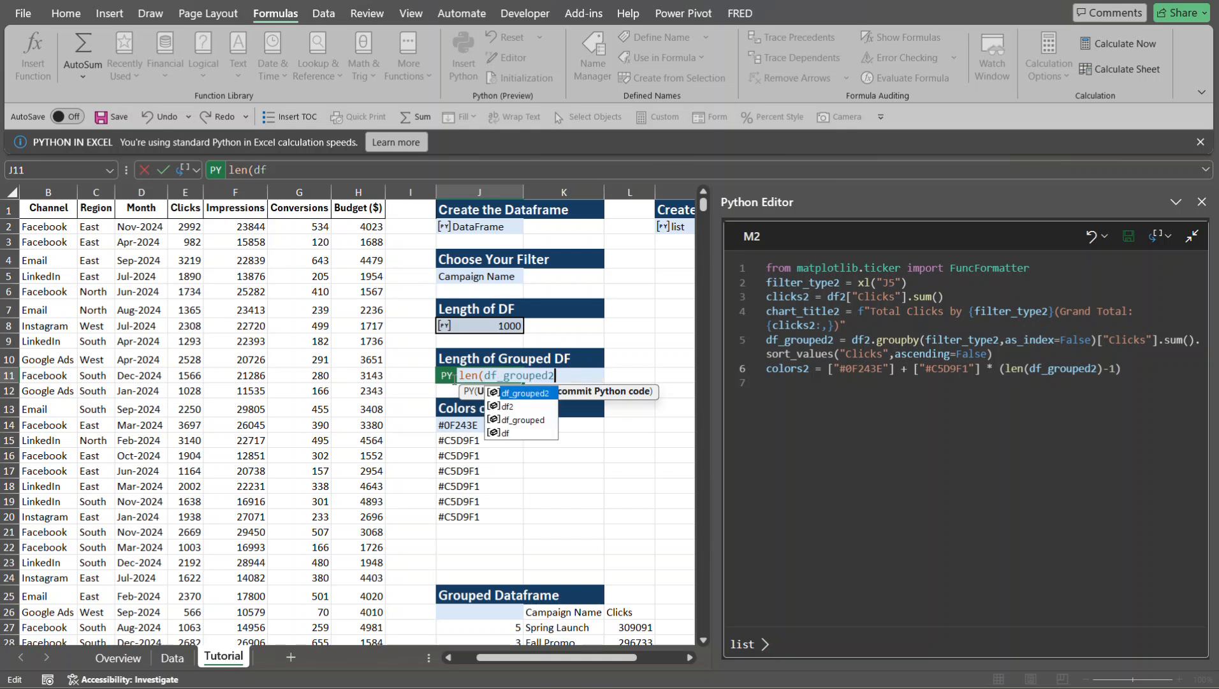
key("Tab")
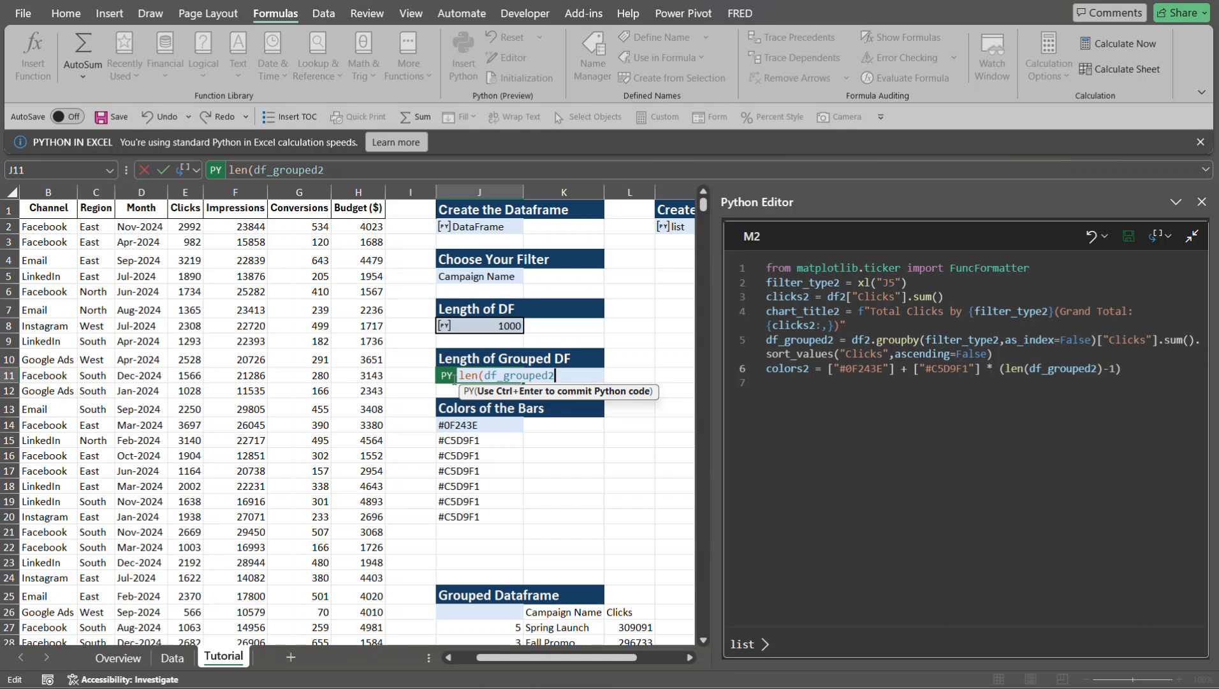
type(")")
key("ctrl+Return")
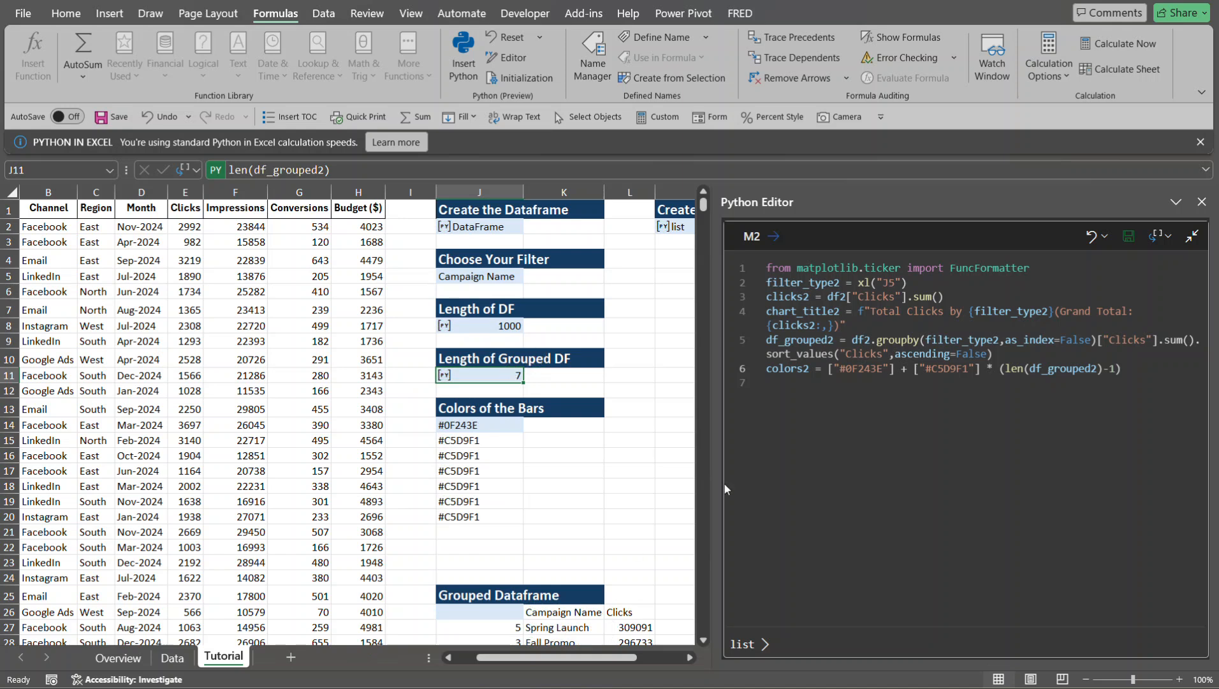
- Go through the rows of the Grouped Dataframe output in J27:J33 to check them against the grouped length
left_click(705, 639)
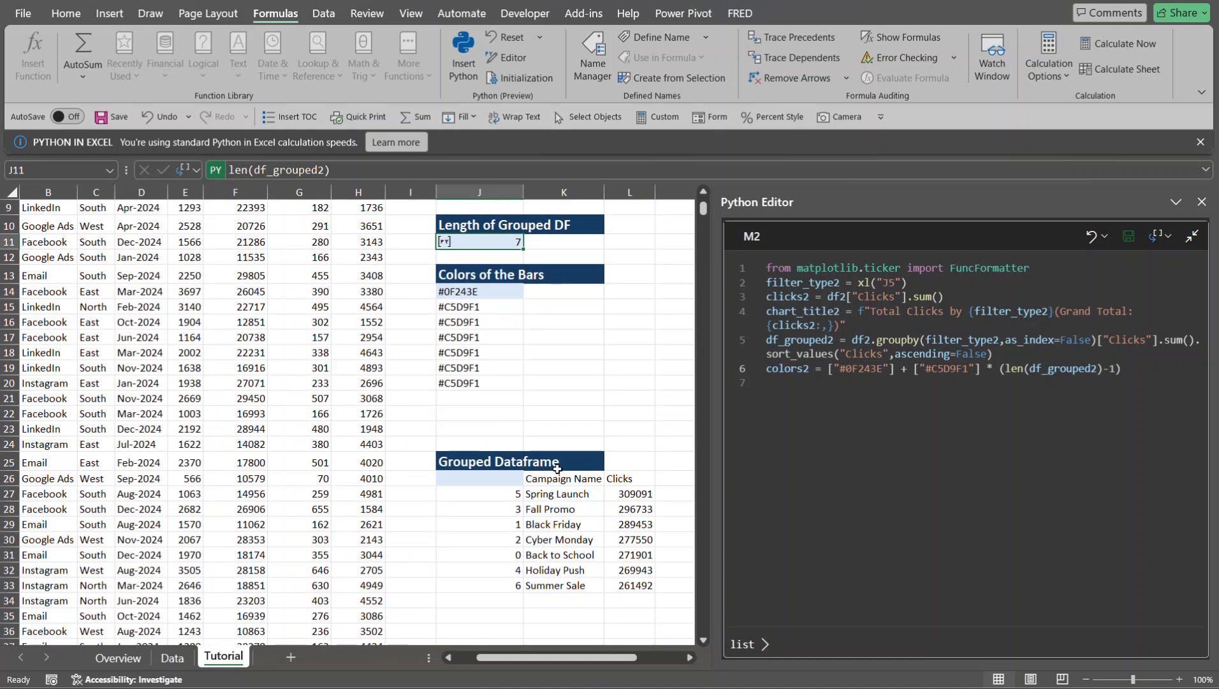
left_click(503, 492)
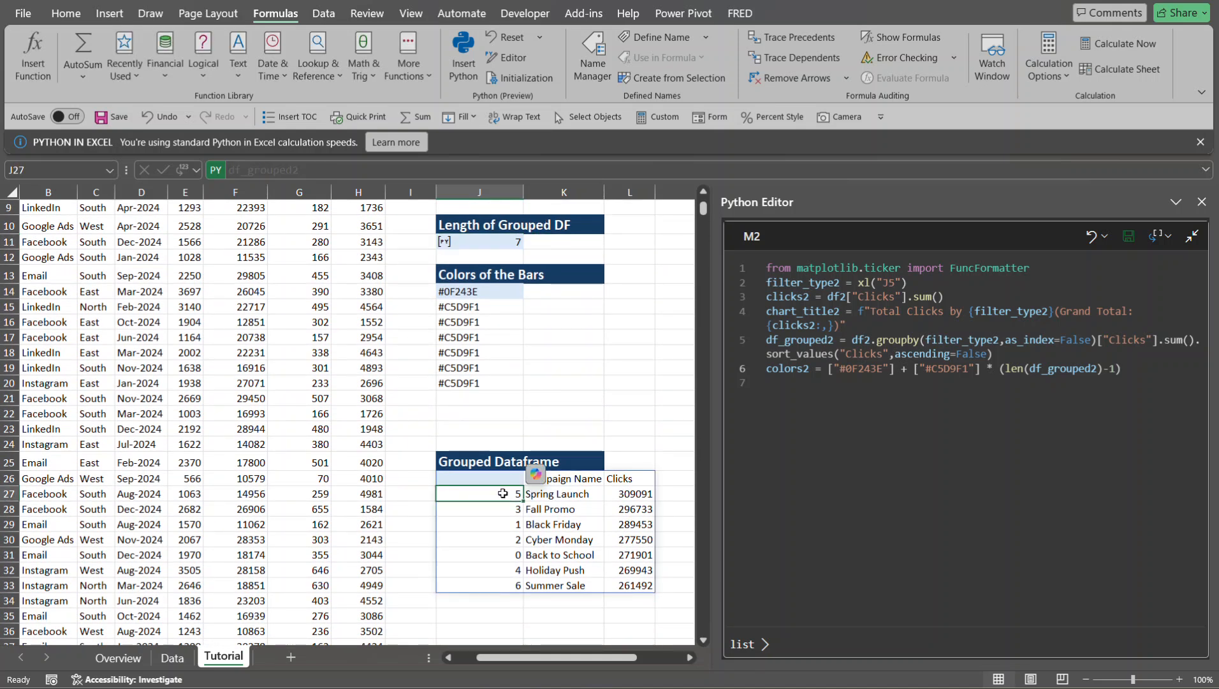
key("Down")
key("Down")
key("Down")
key("Down")
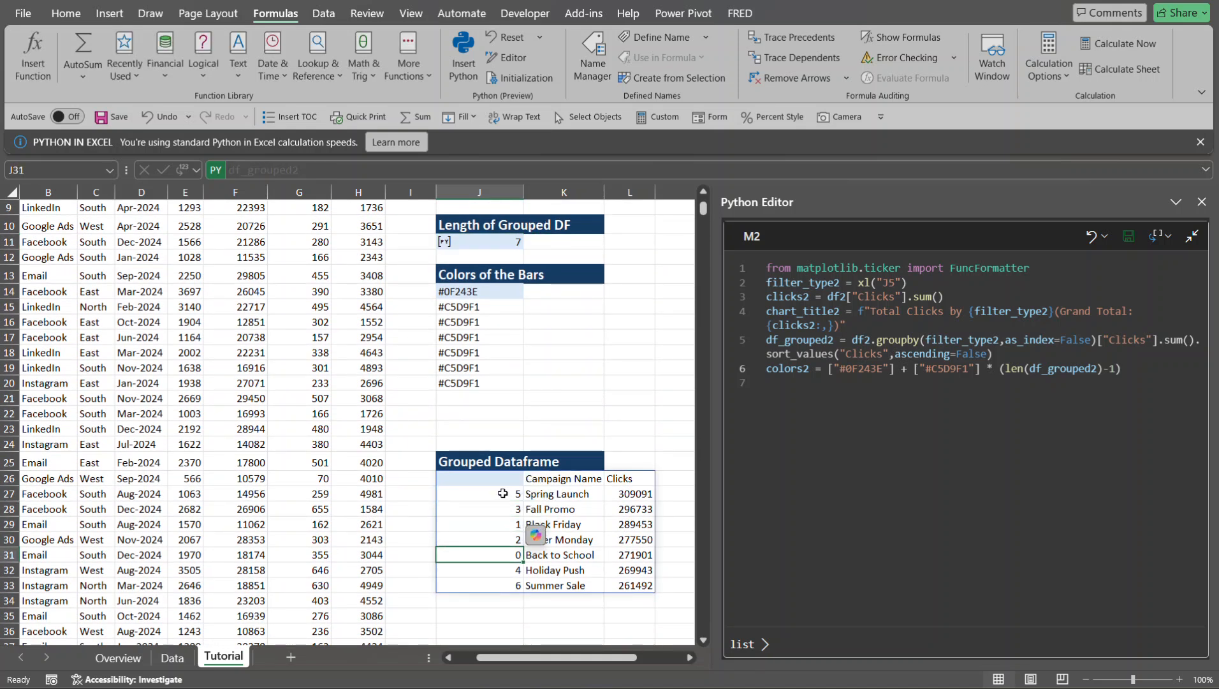
key("Down")
key("Down")
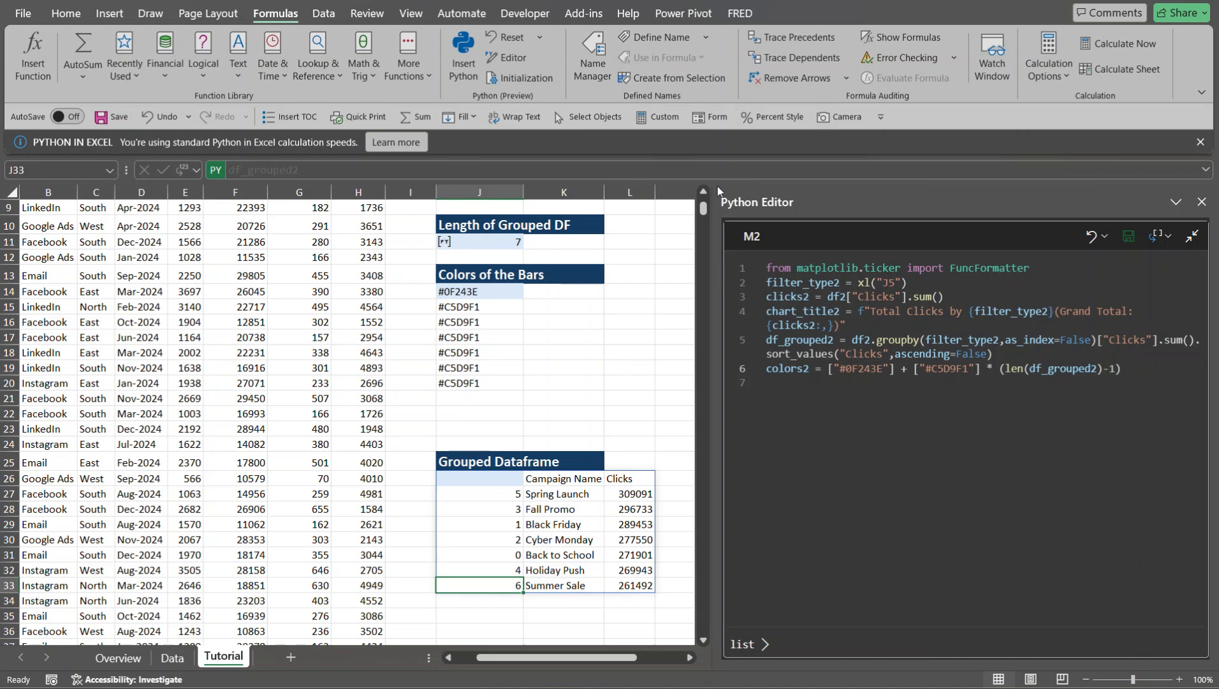
- Examine the colour codes in the Colors of the Bars output, comparing the first entry in J14 with the ones below
scroll(704, 193, "up", 3)
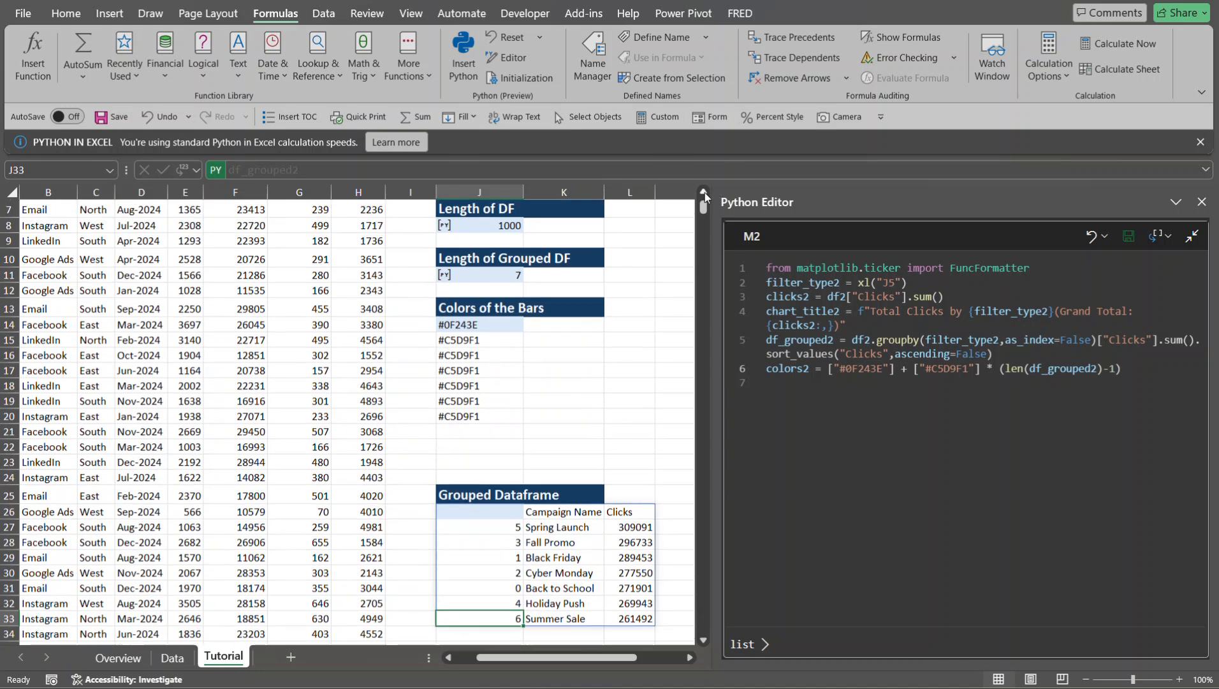
left_click(486, 405)
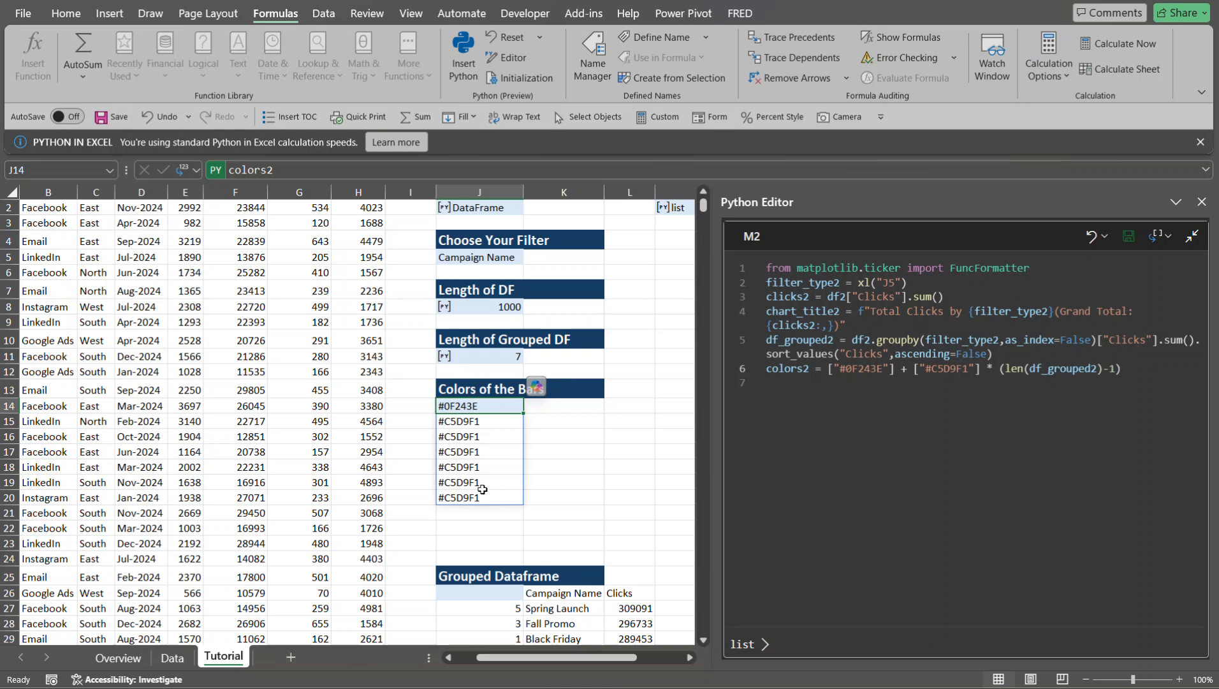
left_click(474, 423)
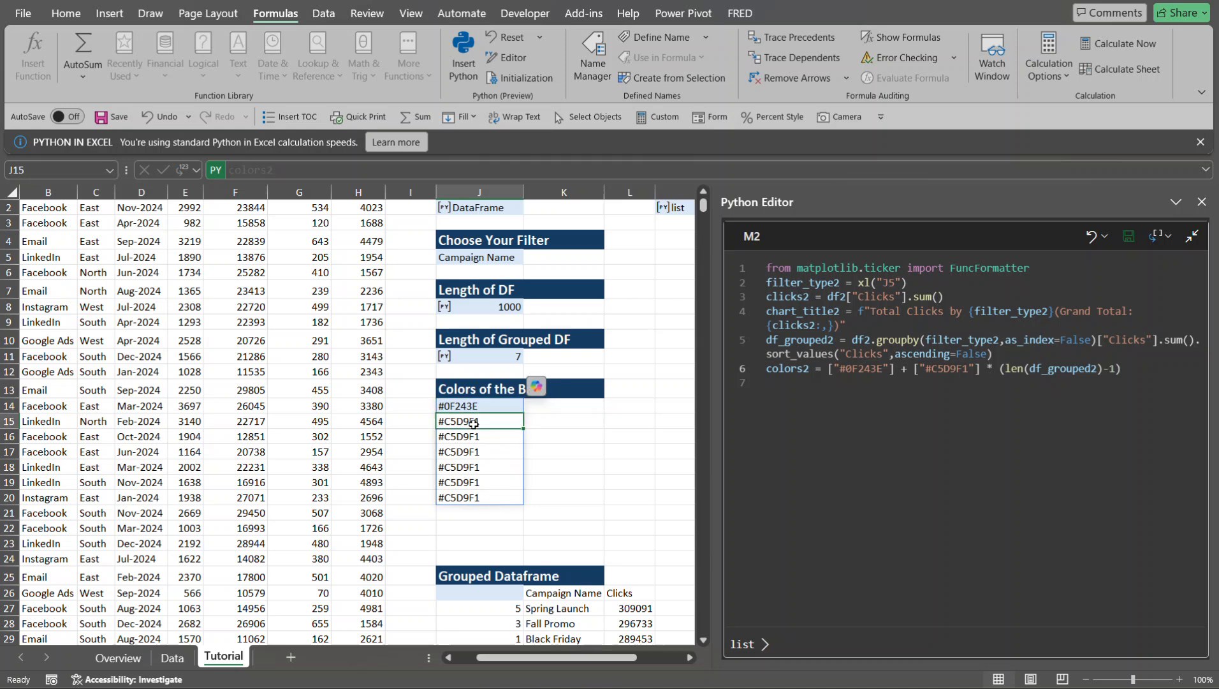
left_click(470, 441)
left_click(464, 468)
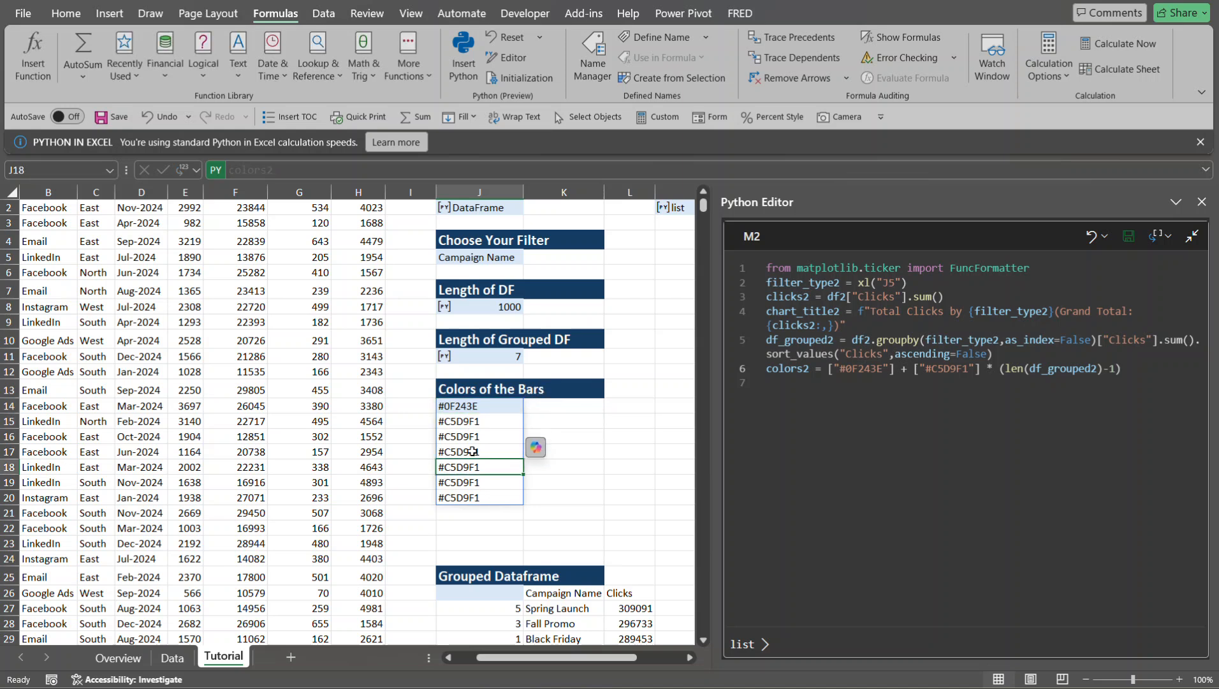
left_click(490, 410)
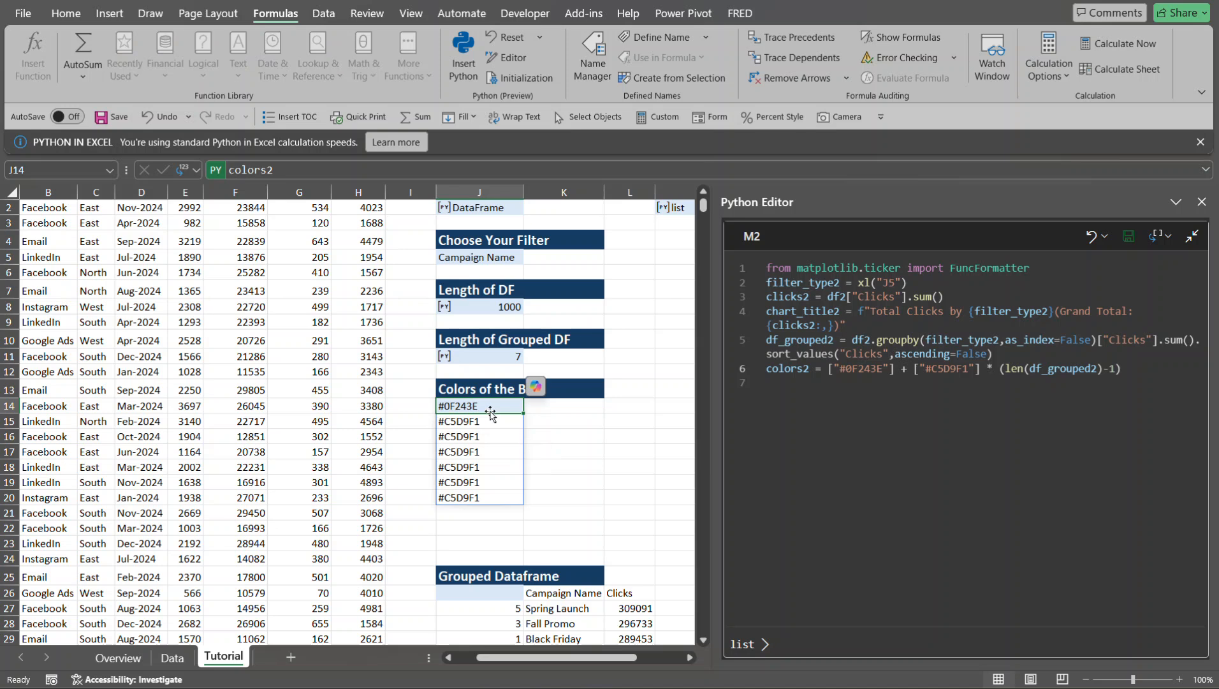
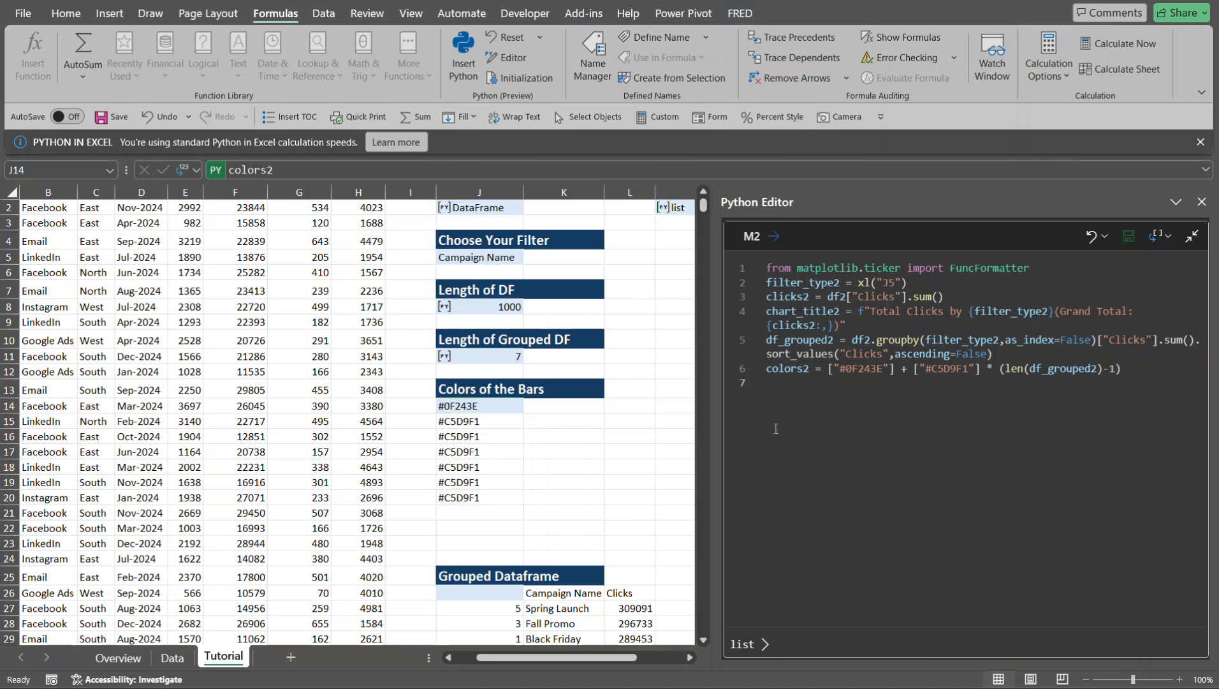
- Add the line plt.figure(figsize=(10,6)) below the colors2 line in the M2 Python code
left_click(789, 386)
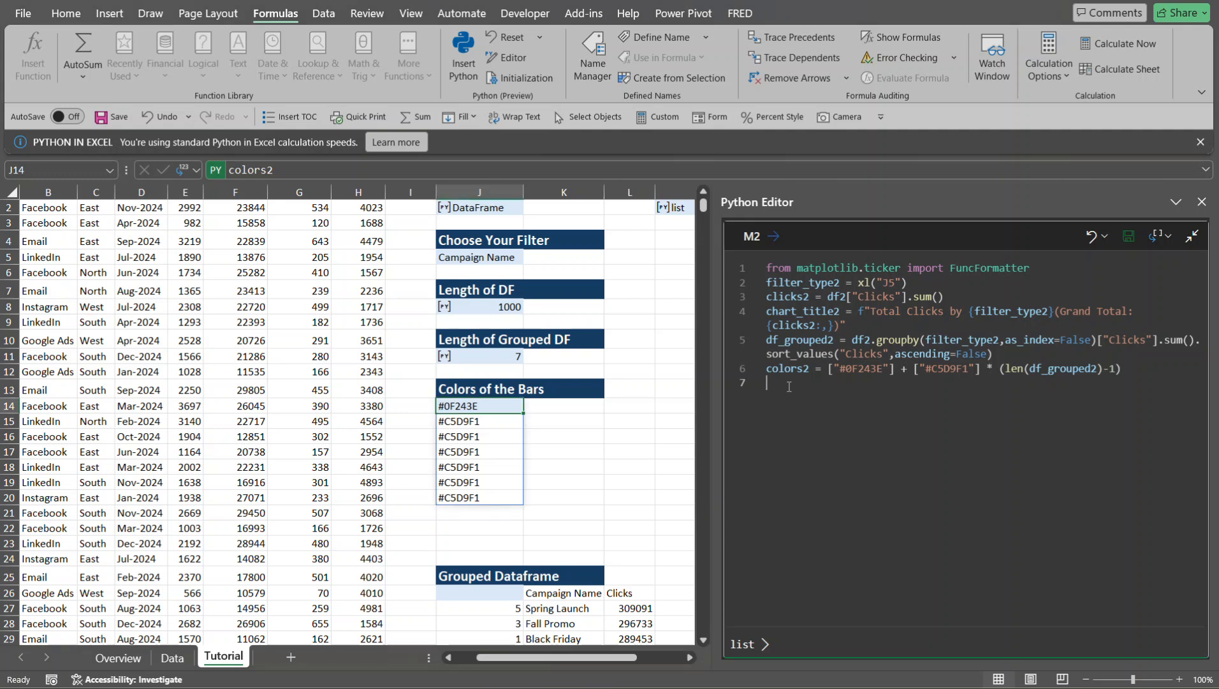
type("plt")
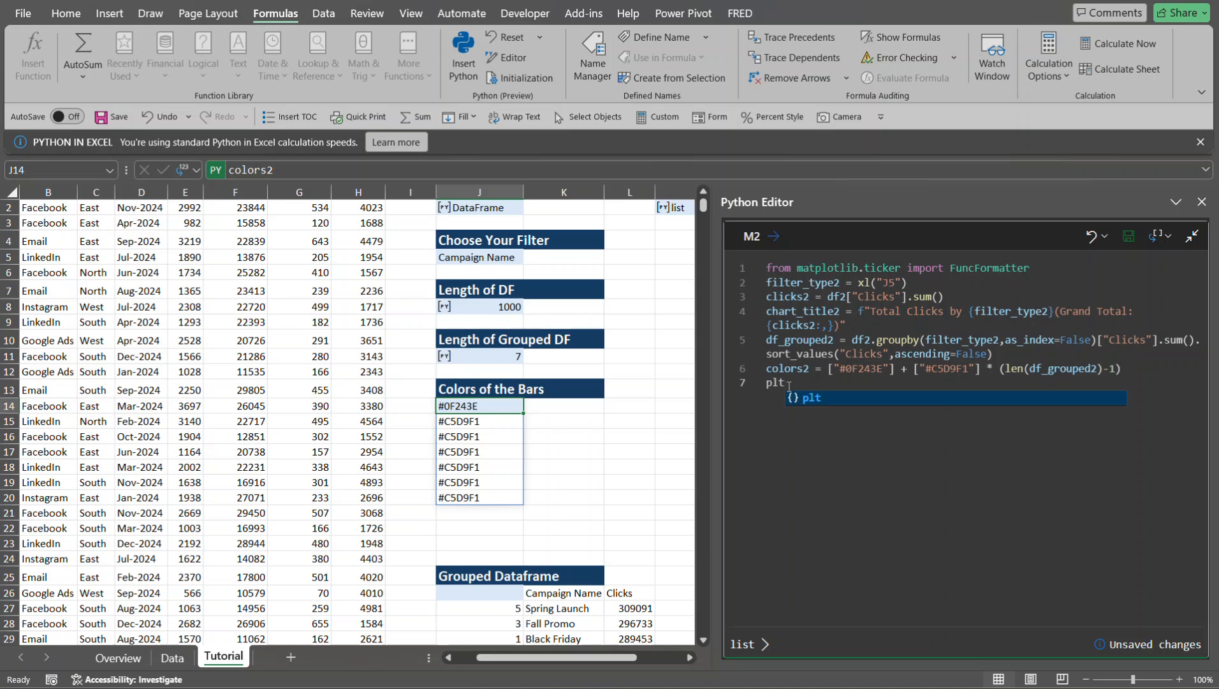
type(".fi")
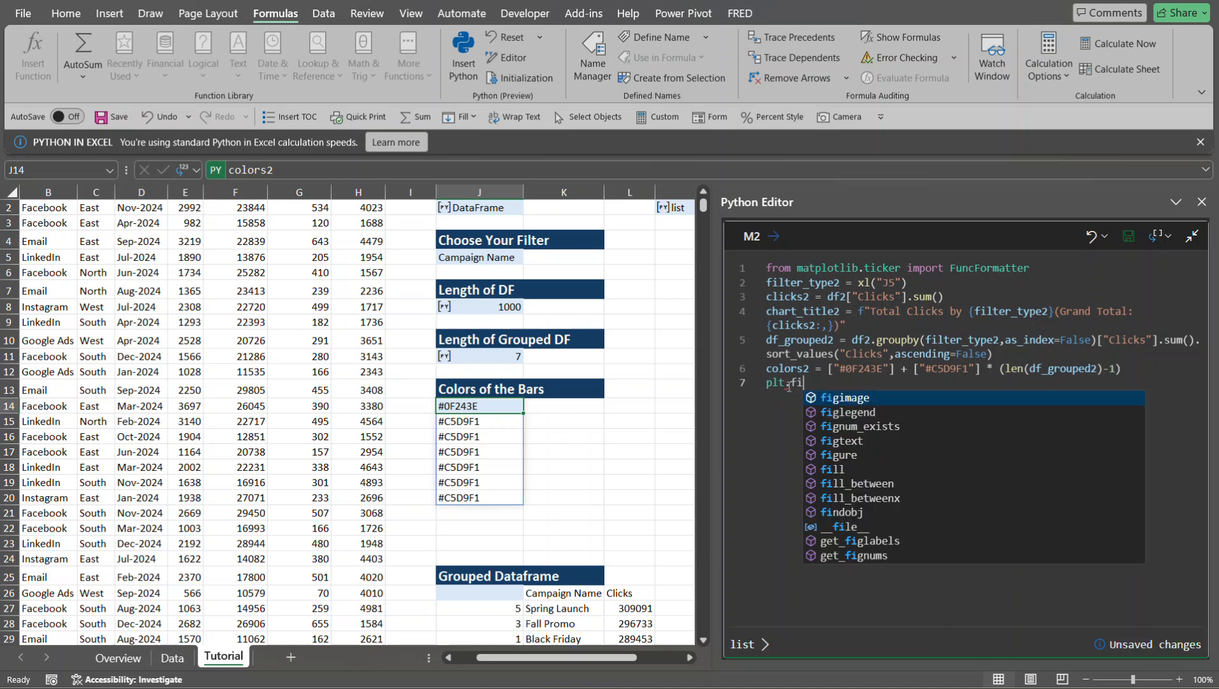
type("gu")
key("Tab")
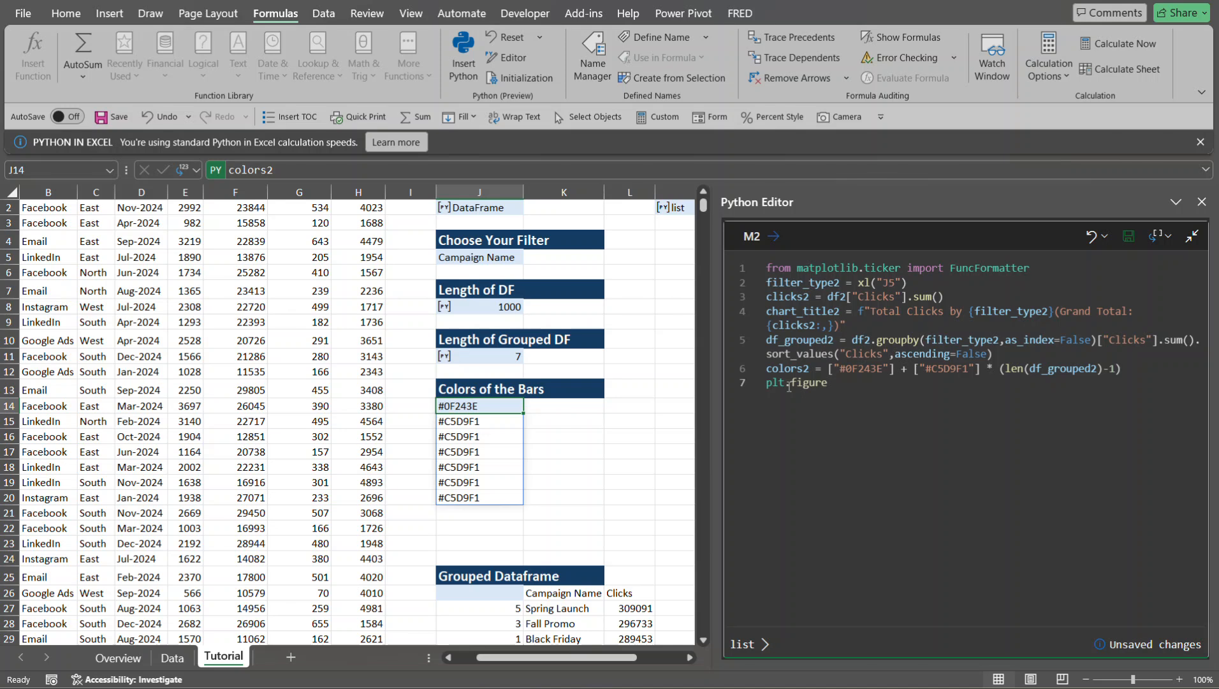
type("(")
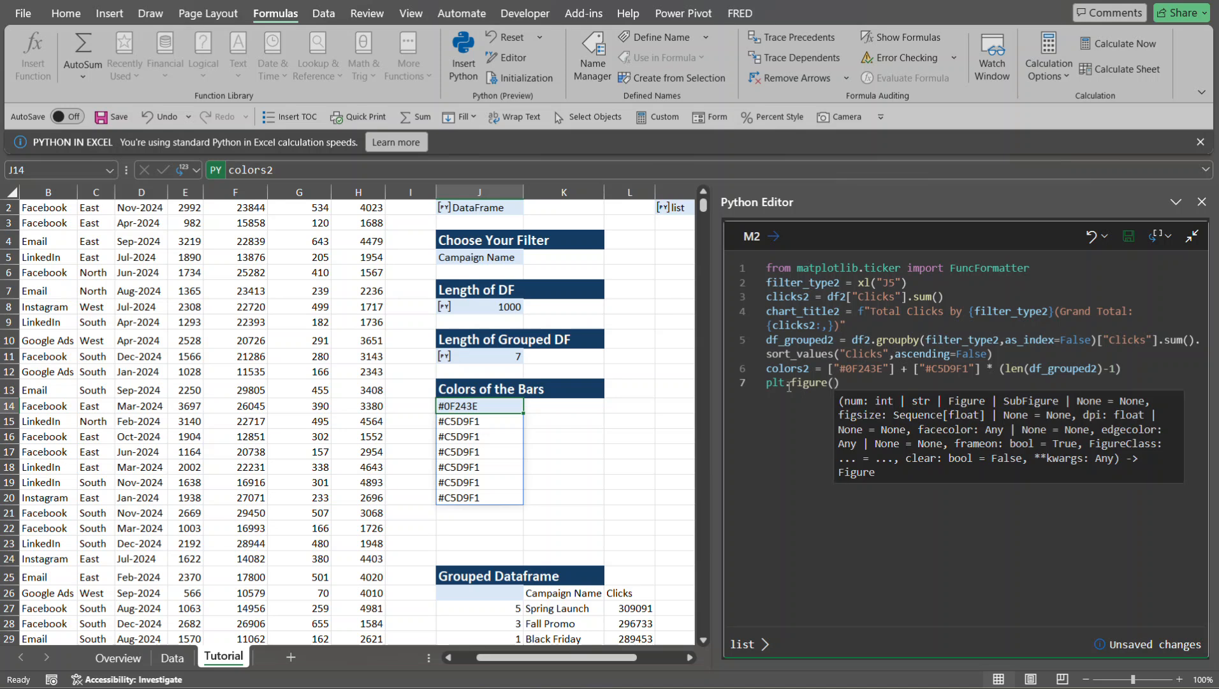
type("figs")
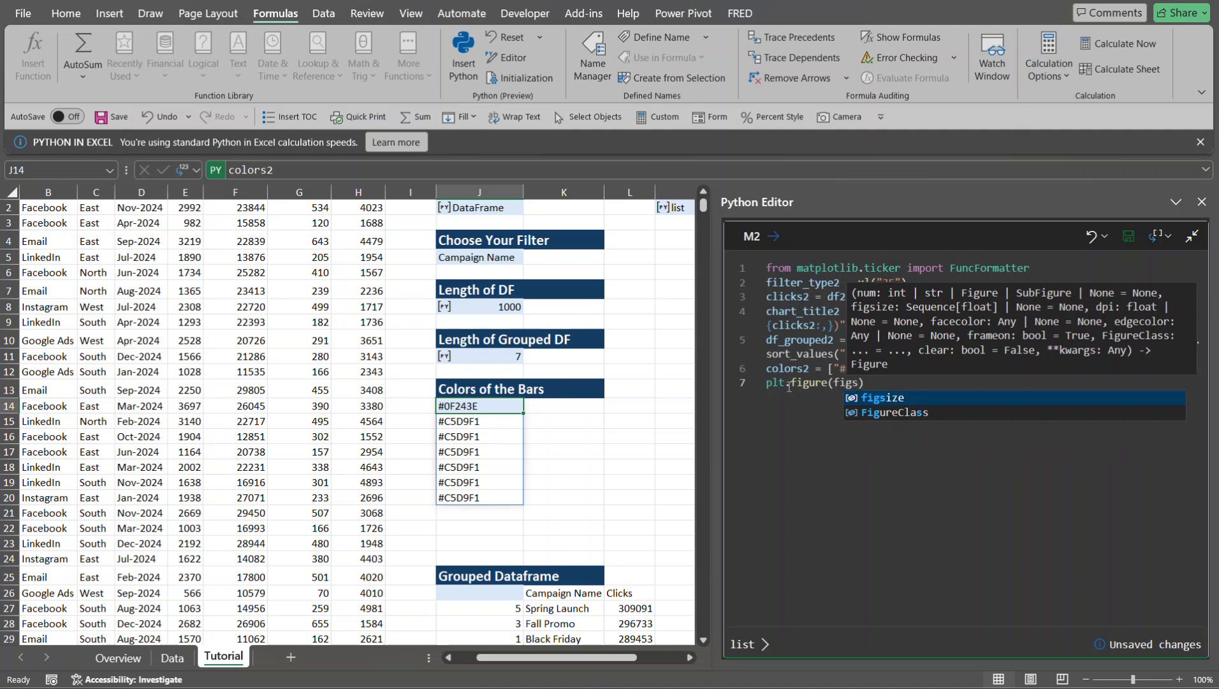
key("Tab")
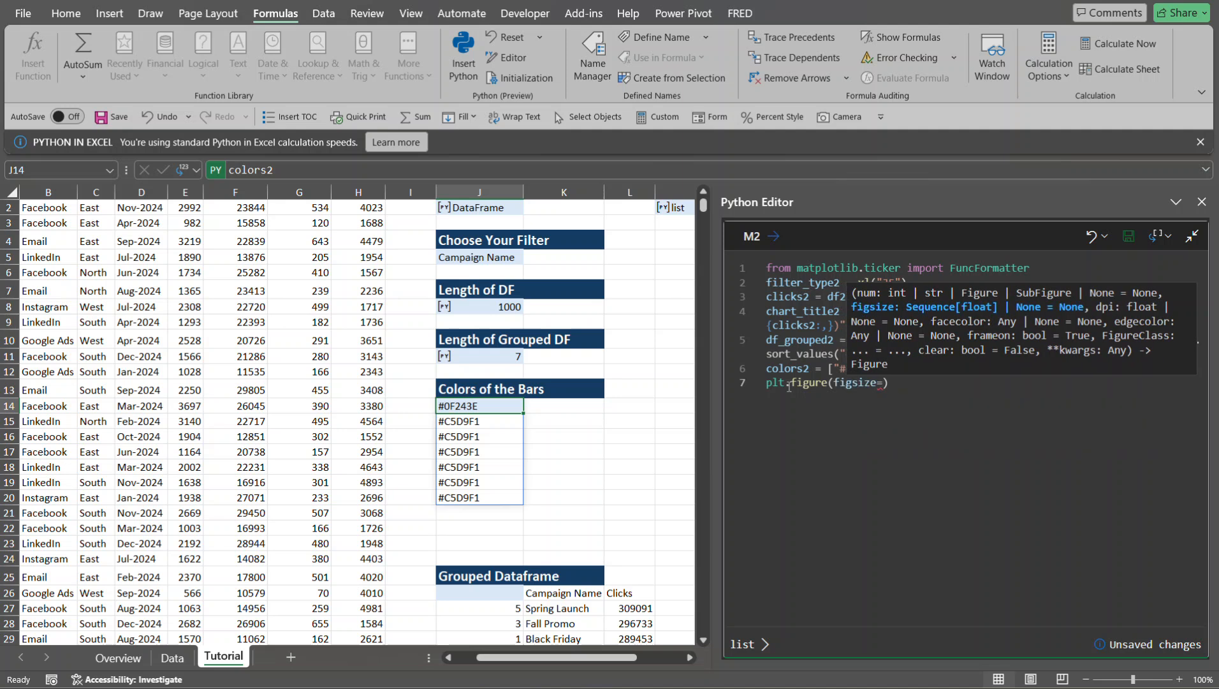
type("(10,6")
left_click(982, 386)
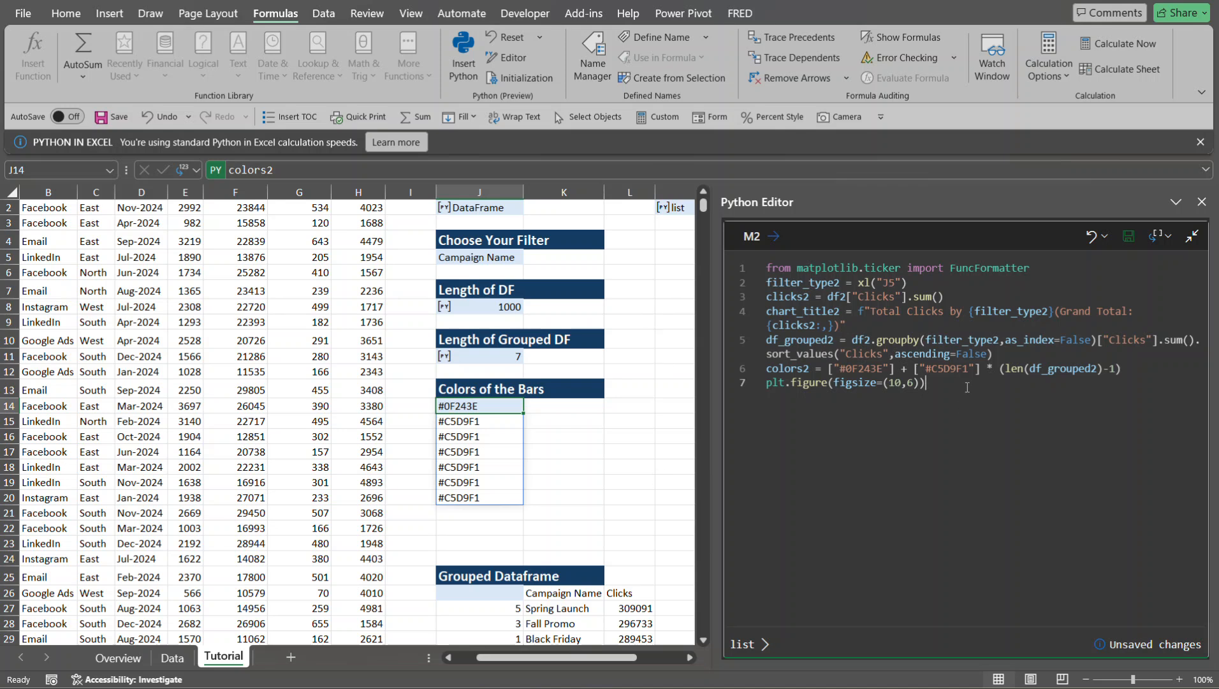
- Start a new code line ax = sns.barplot() that takes df_grouped2 as its data argument
key("Return")
type("ax")
type("= sns")
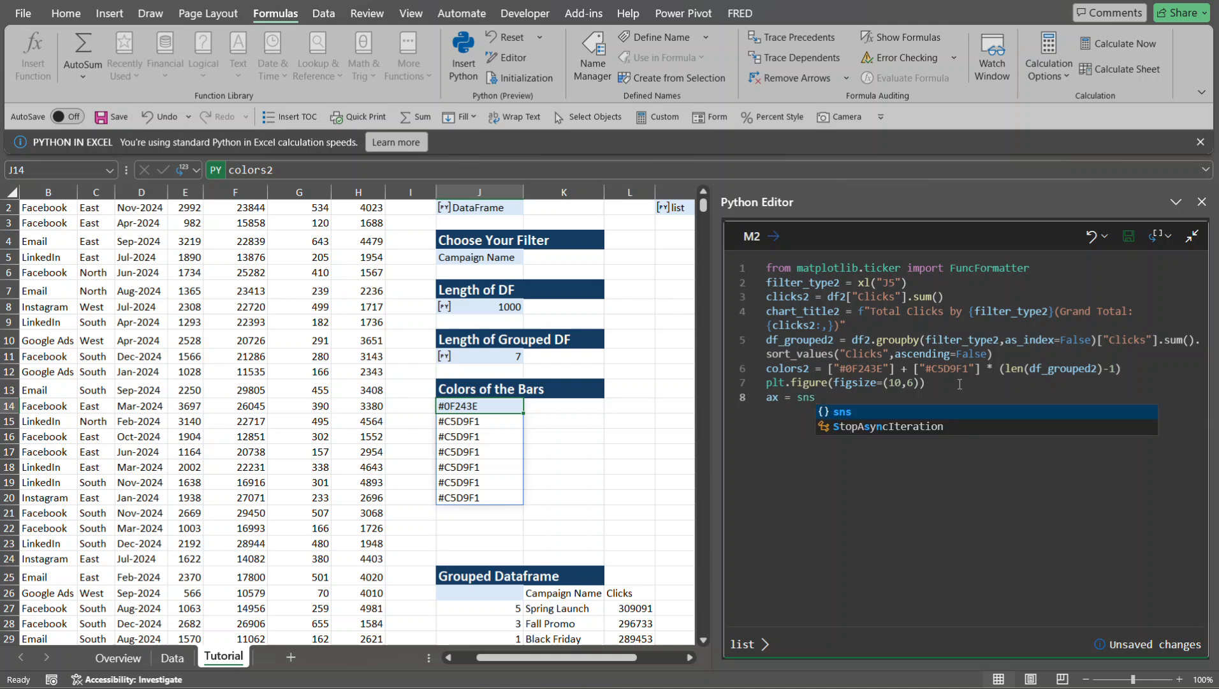
key("Tab")
type(".")
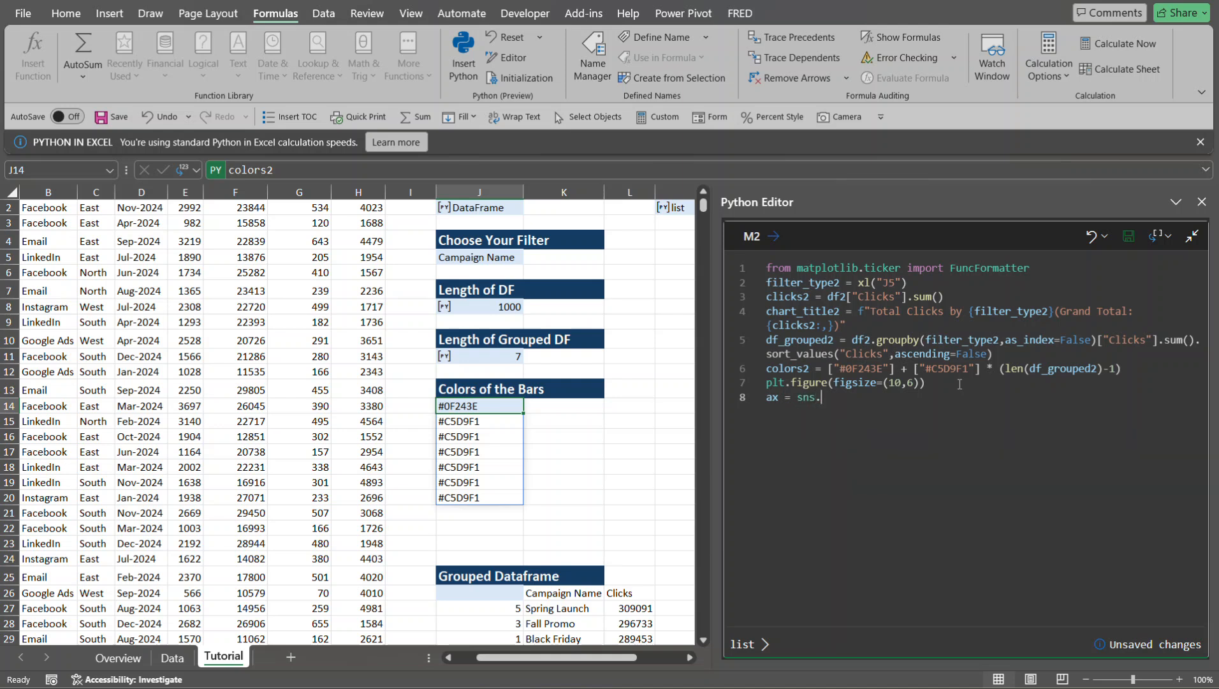
type("bar")
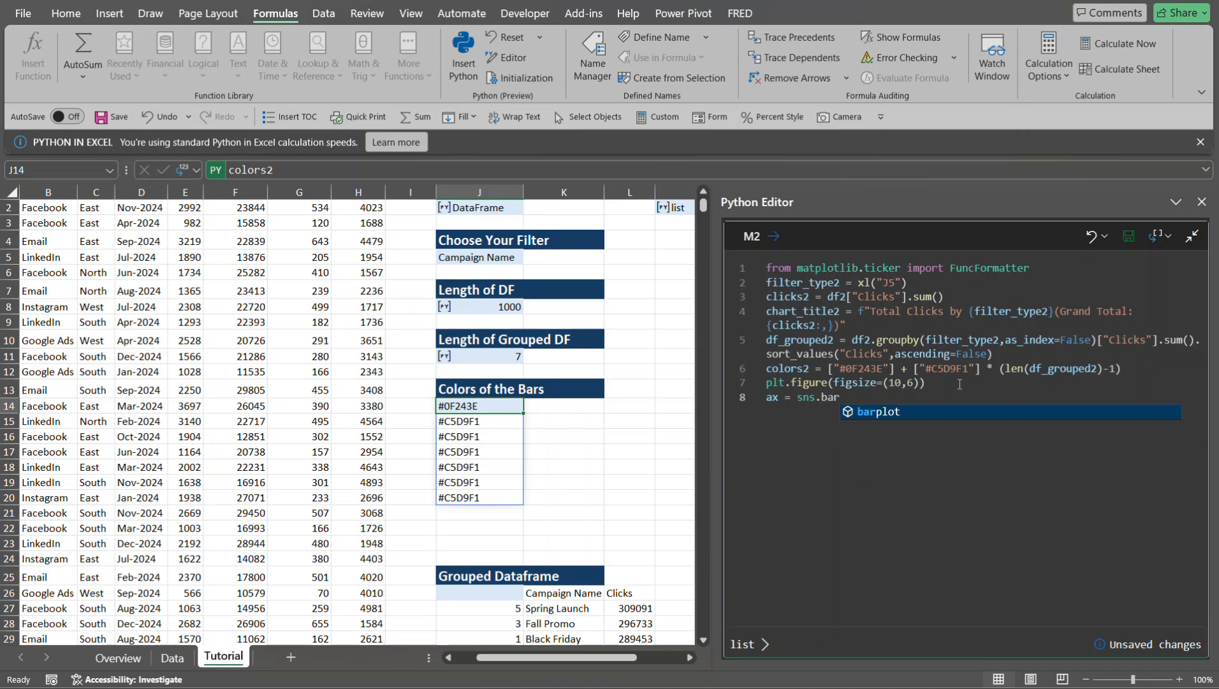
key("Tab")
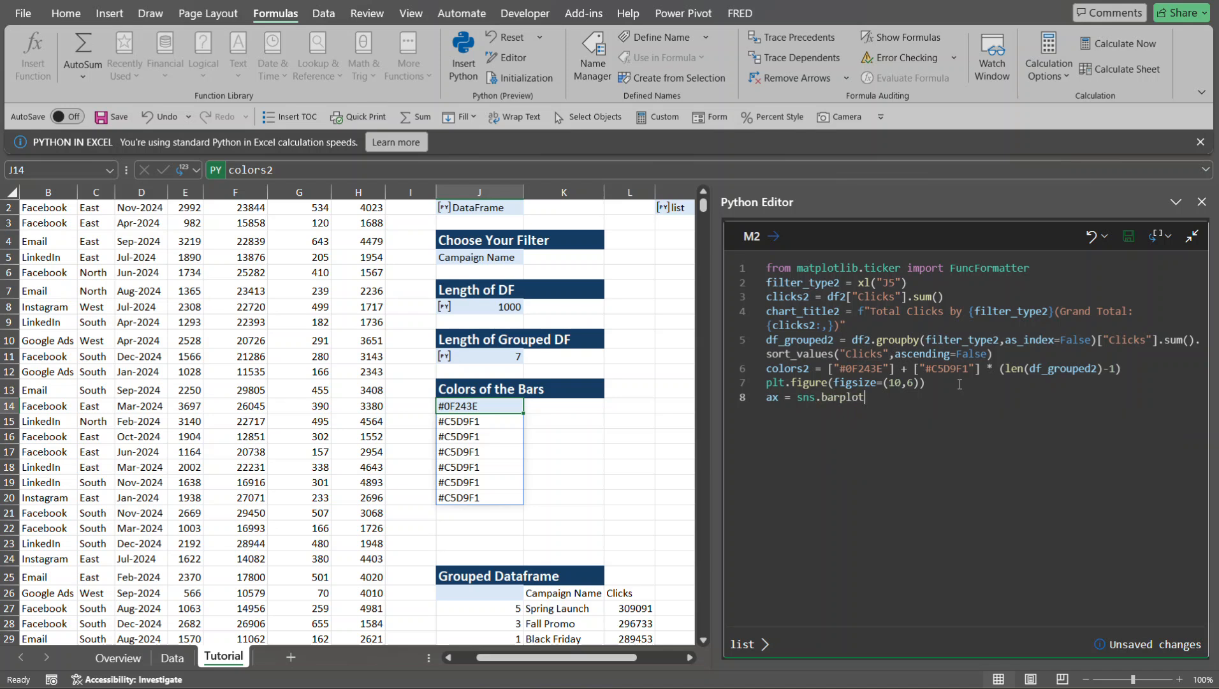
type("(data")
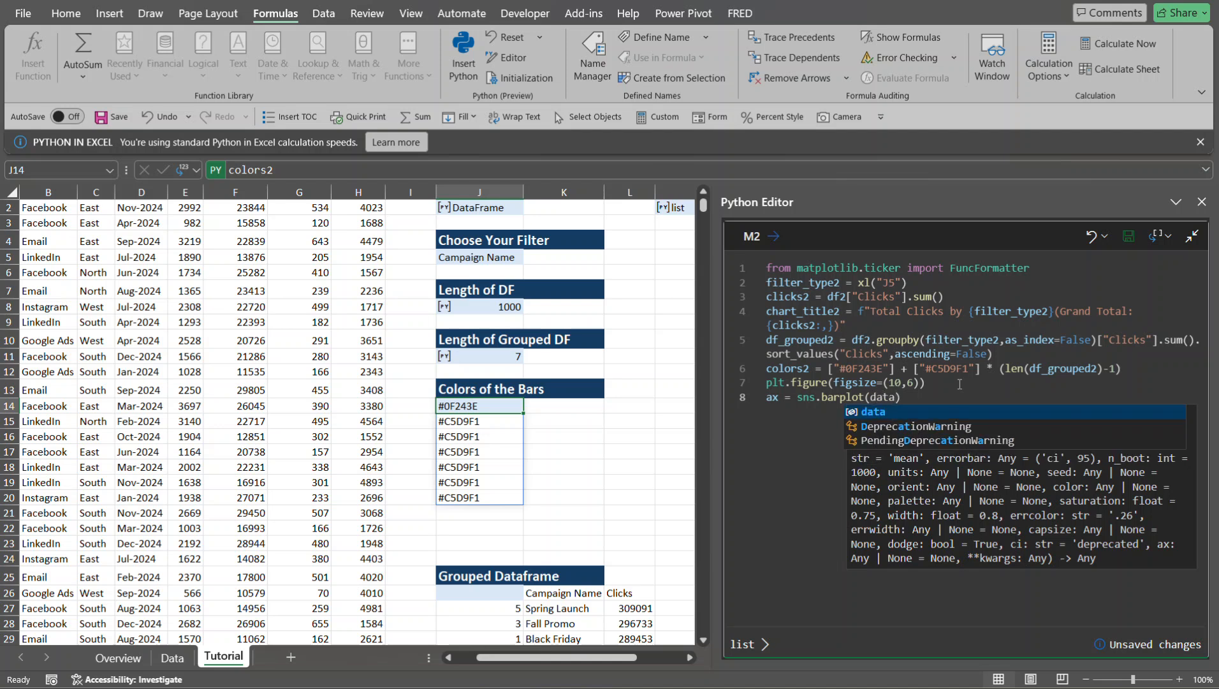
type("=")
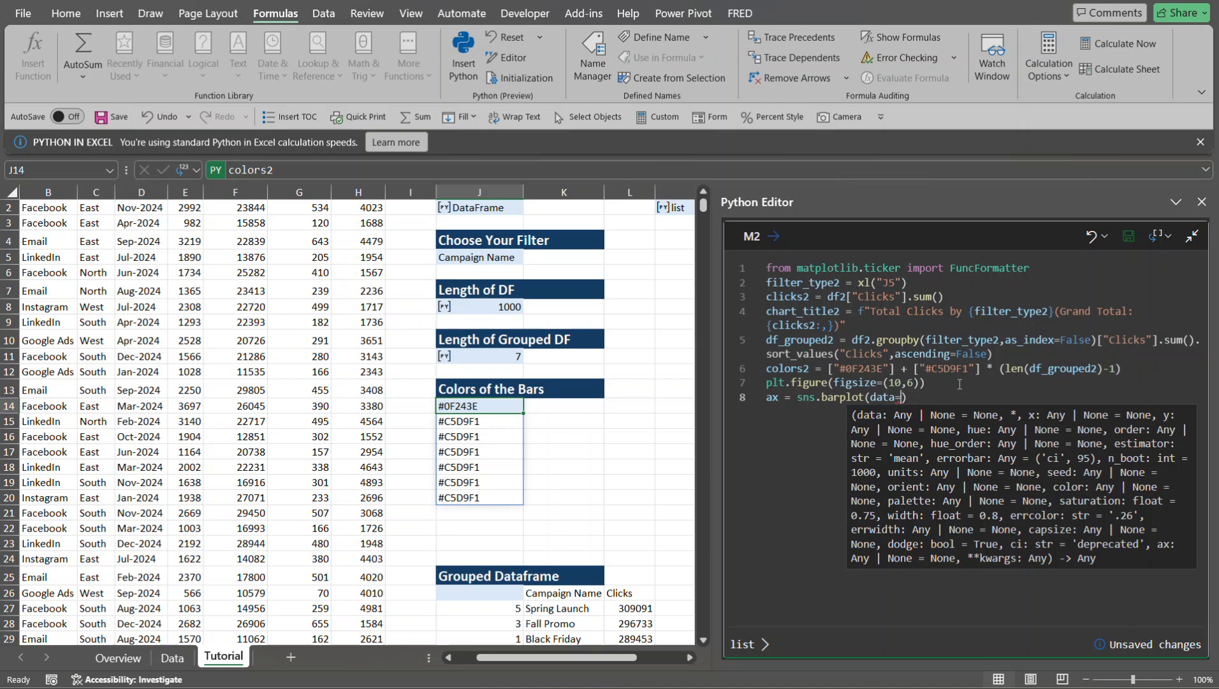
type("df_g")
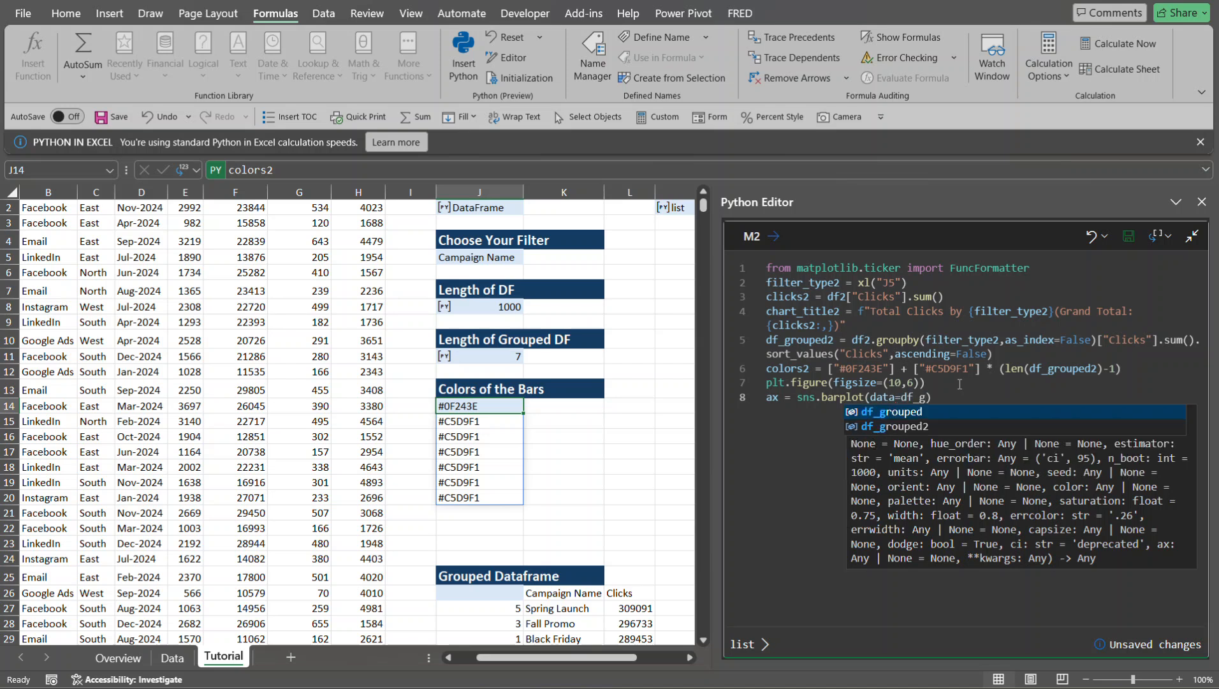
key("Down")
key("Tab")
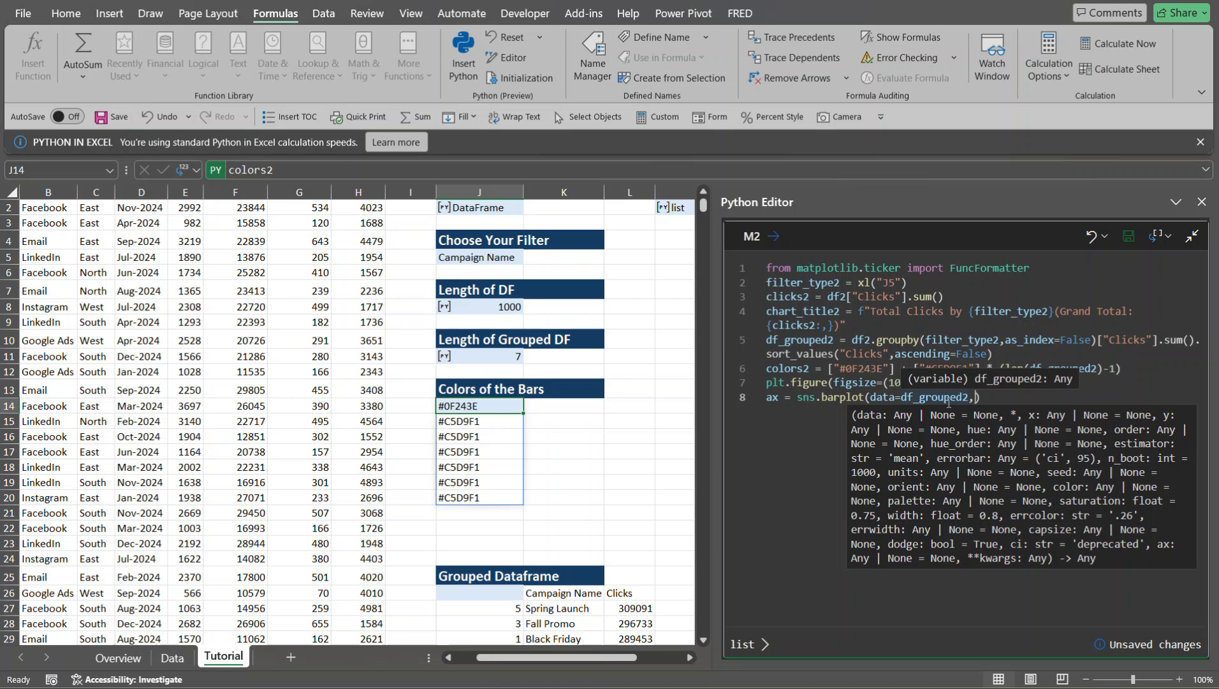
- Add the arguments x=filter_type2 and y="Clicks" to the barplot call
type("c")
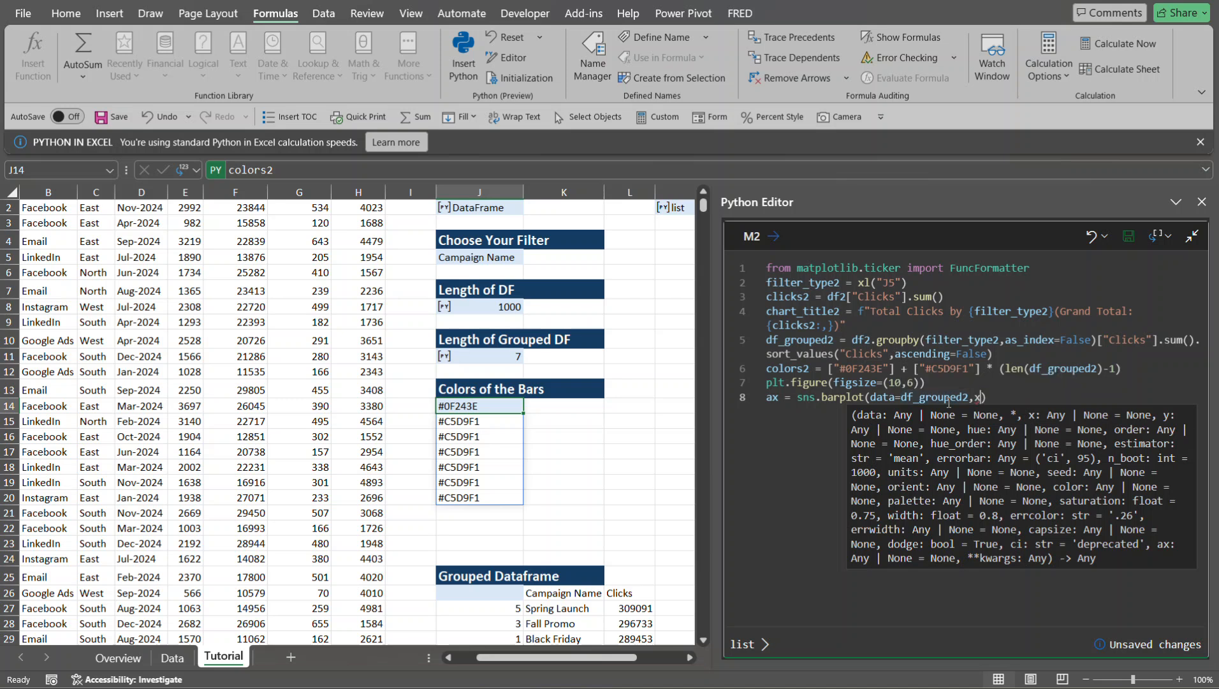
type("=filter")
key("Down")
key("Down")
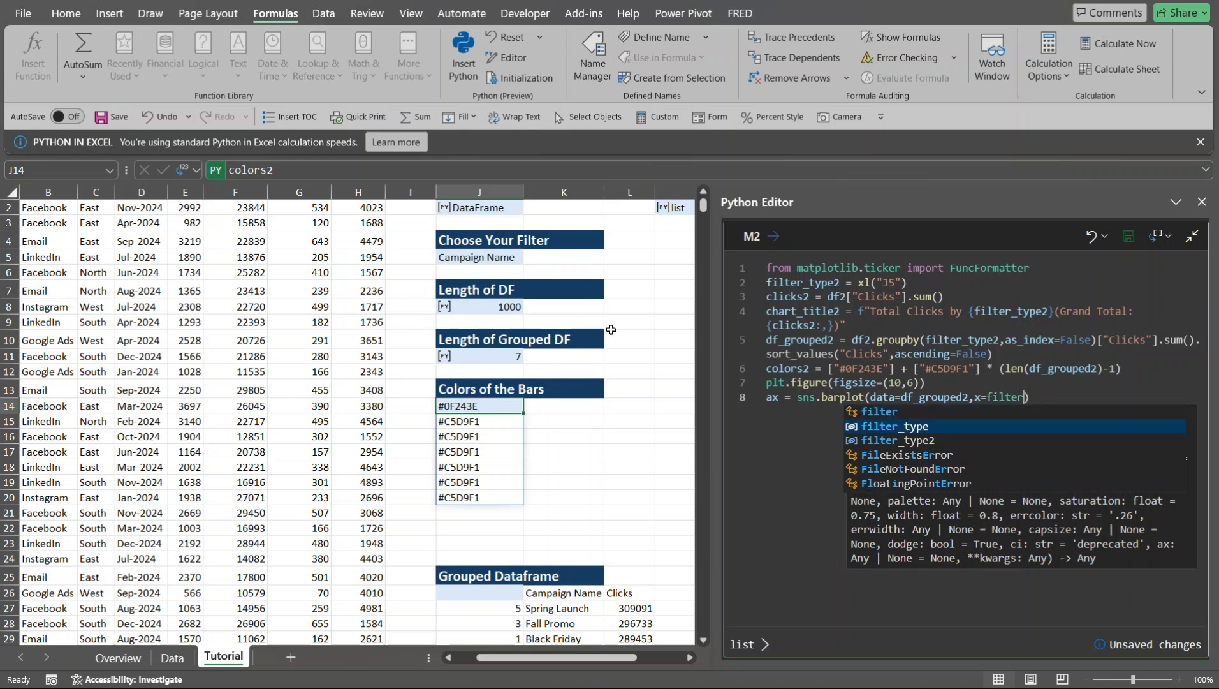
key("Tab")
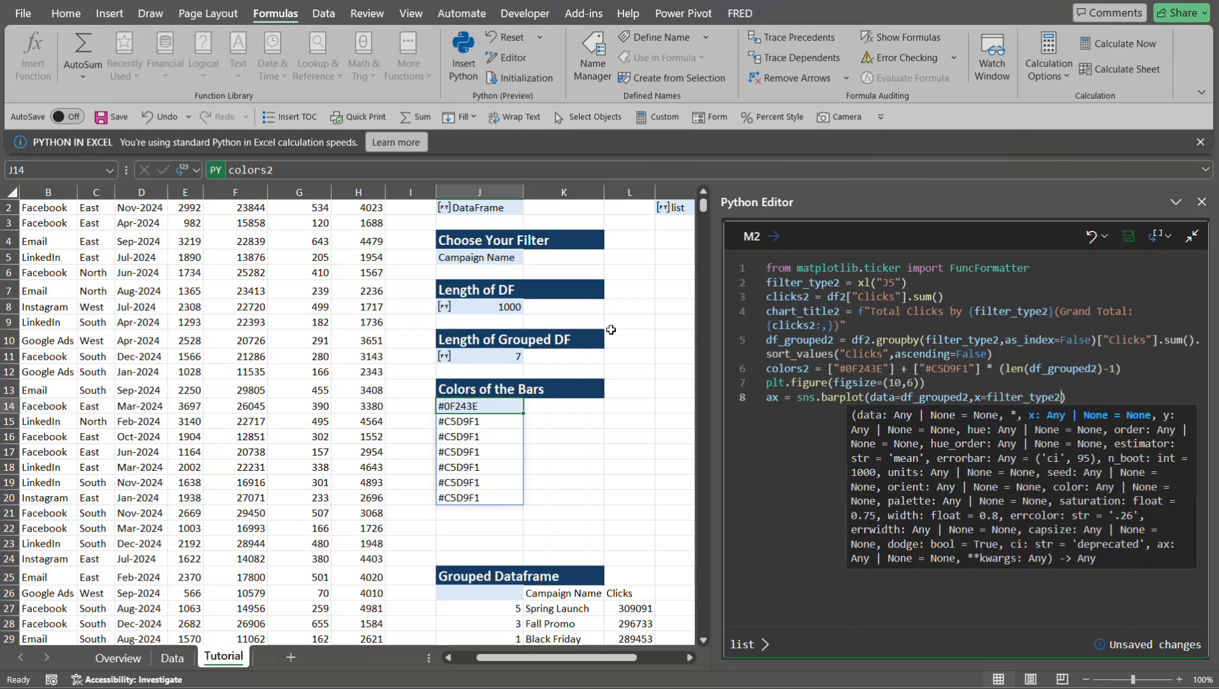
type(",y")
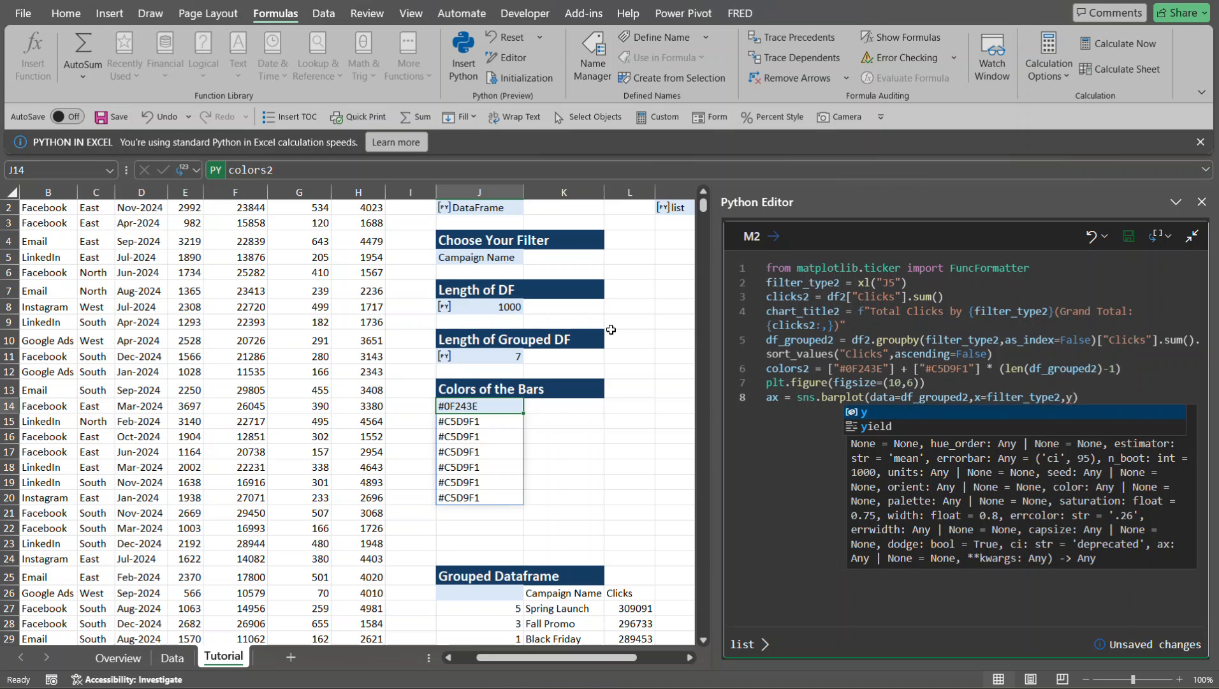
type("=")
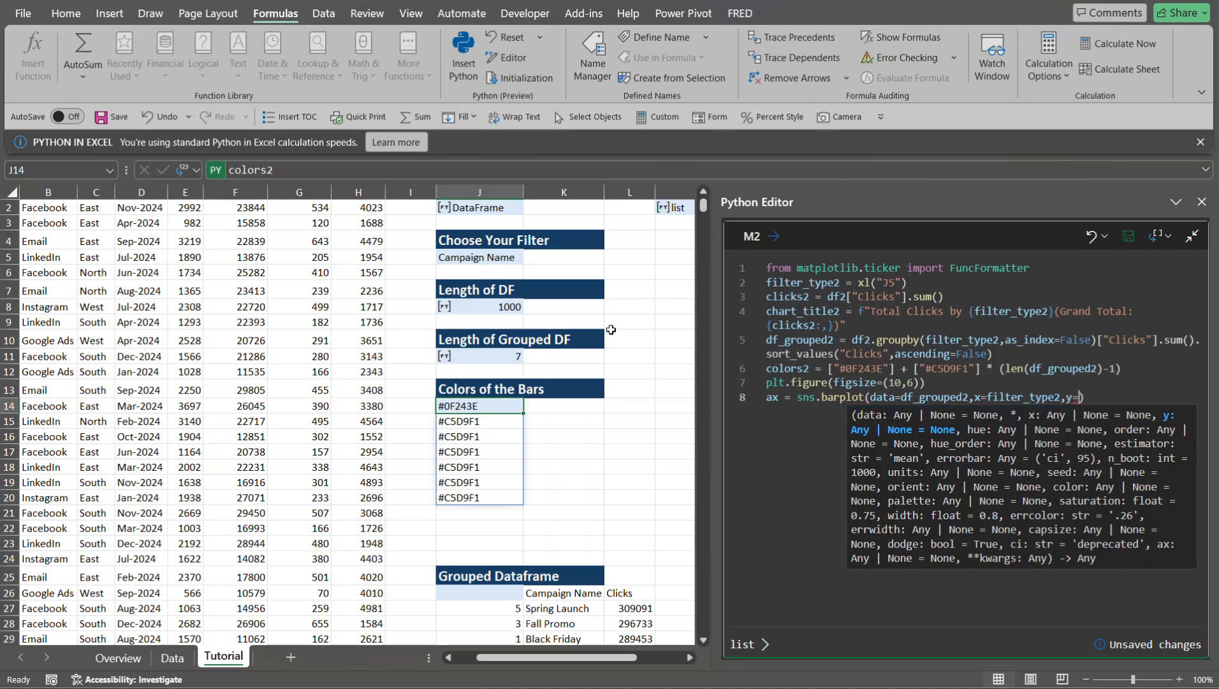
type("\"Clicks")
left_click(1133, 397)
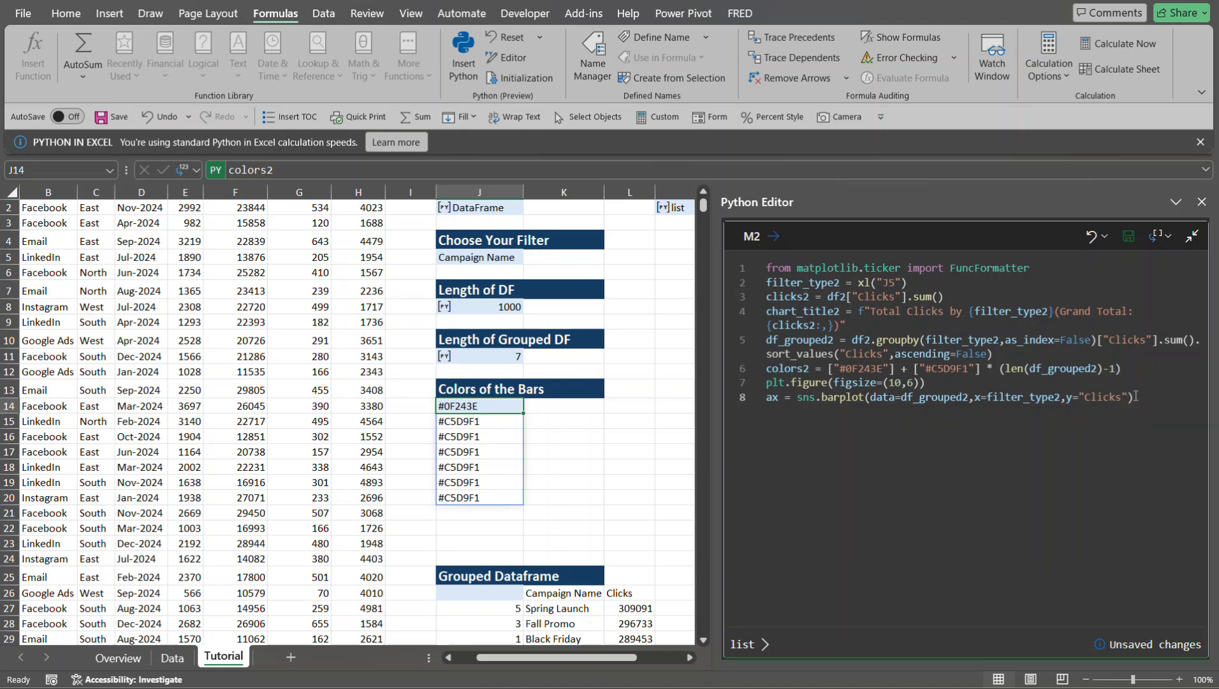
- Complete the barplot call with ci=None and palette=colors2, and run the M2 Python code
type(",")
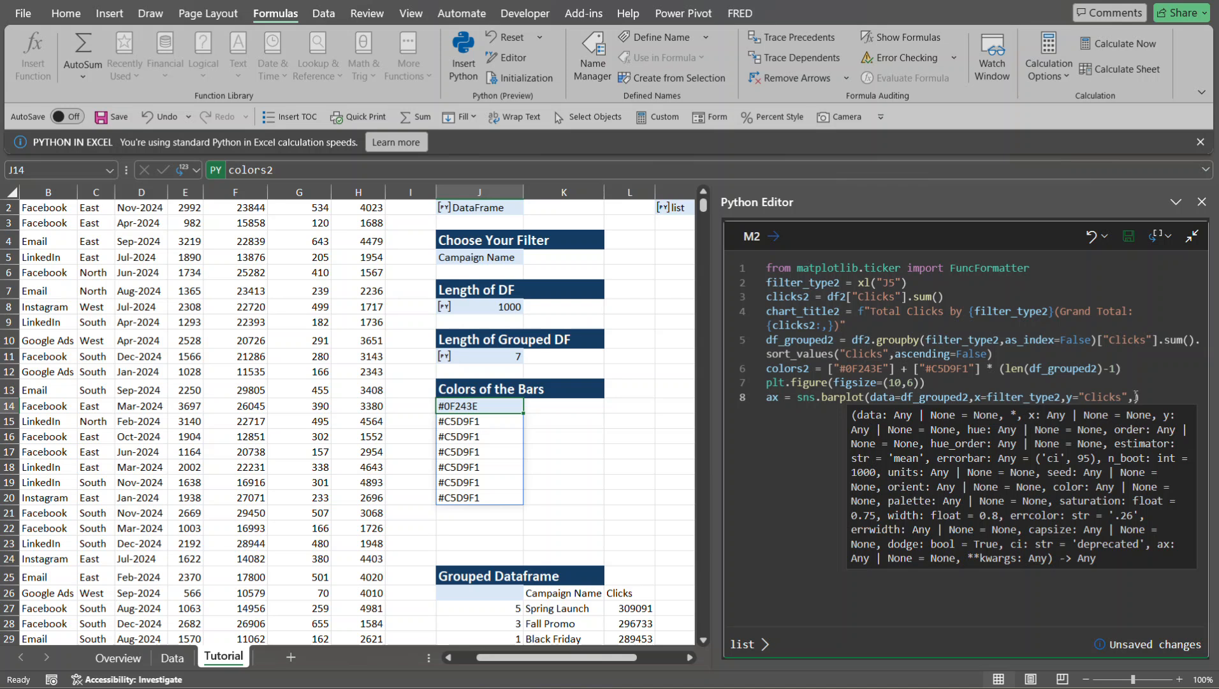
type("ci")
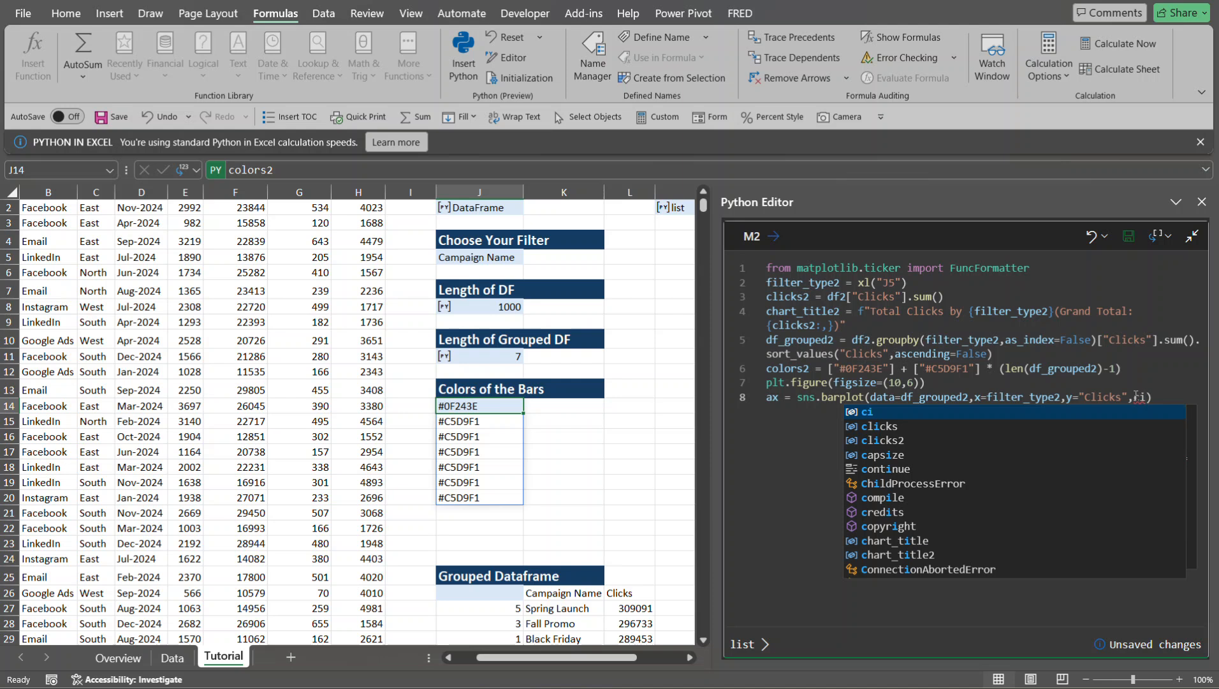
type("=None")
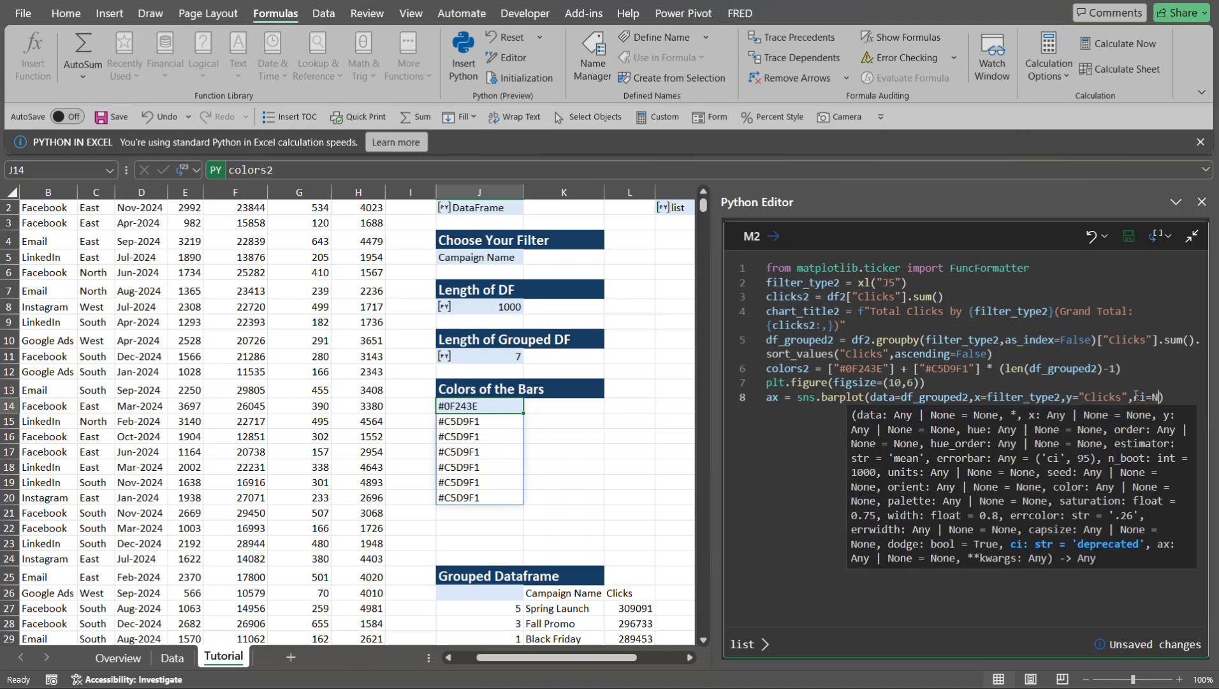
type(", pal")
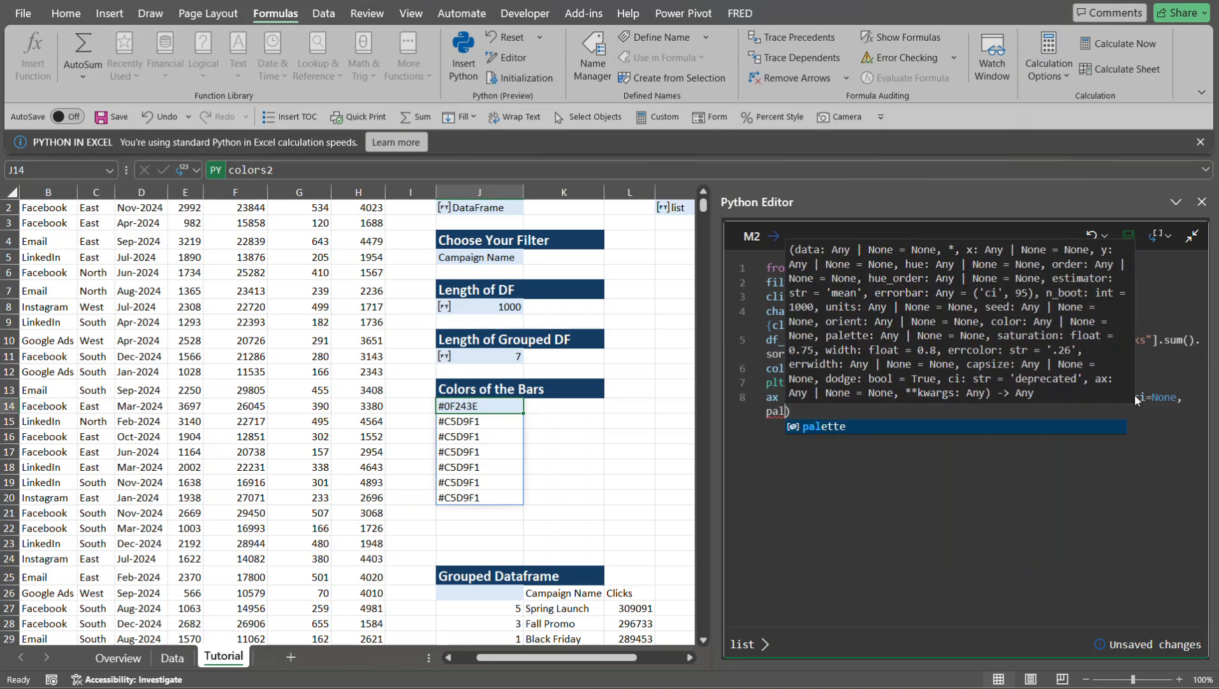
key("Tab")
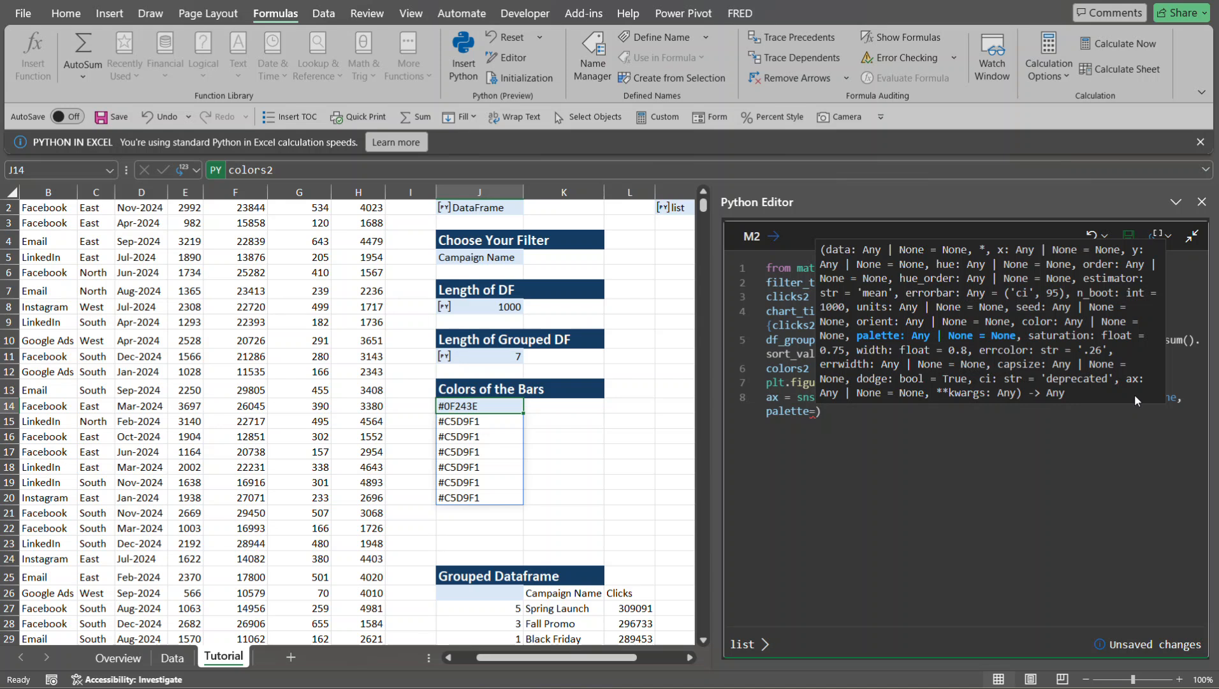
type("colors")
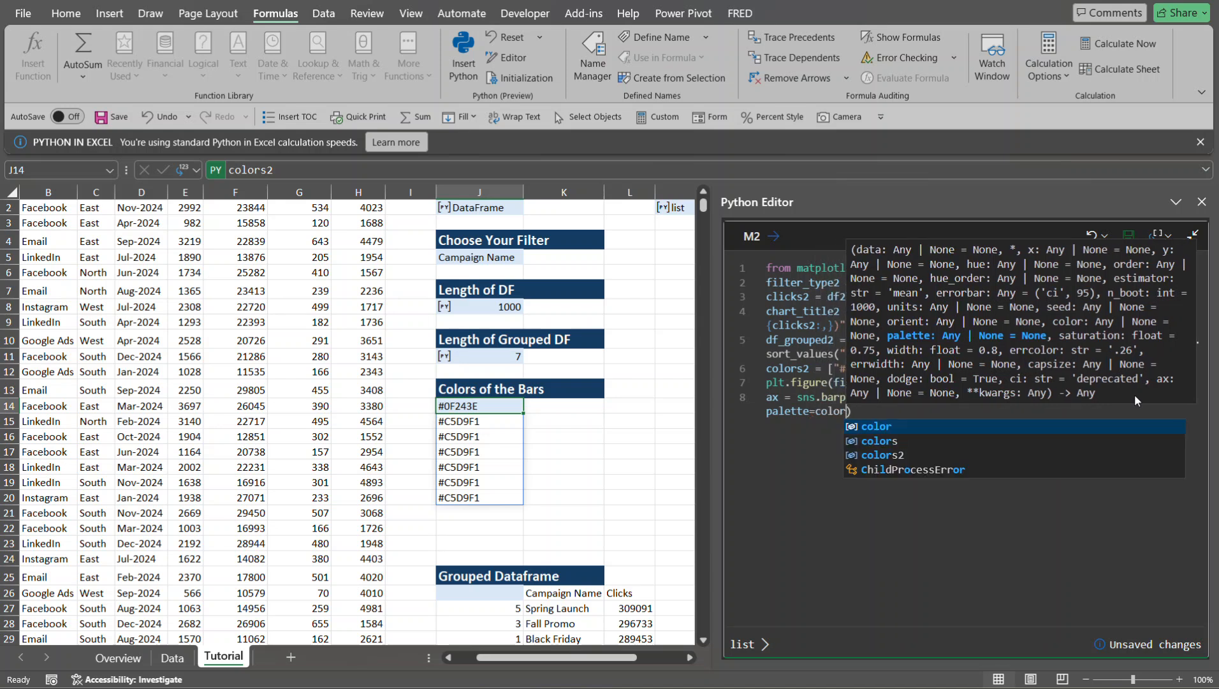
type("2")
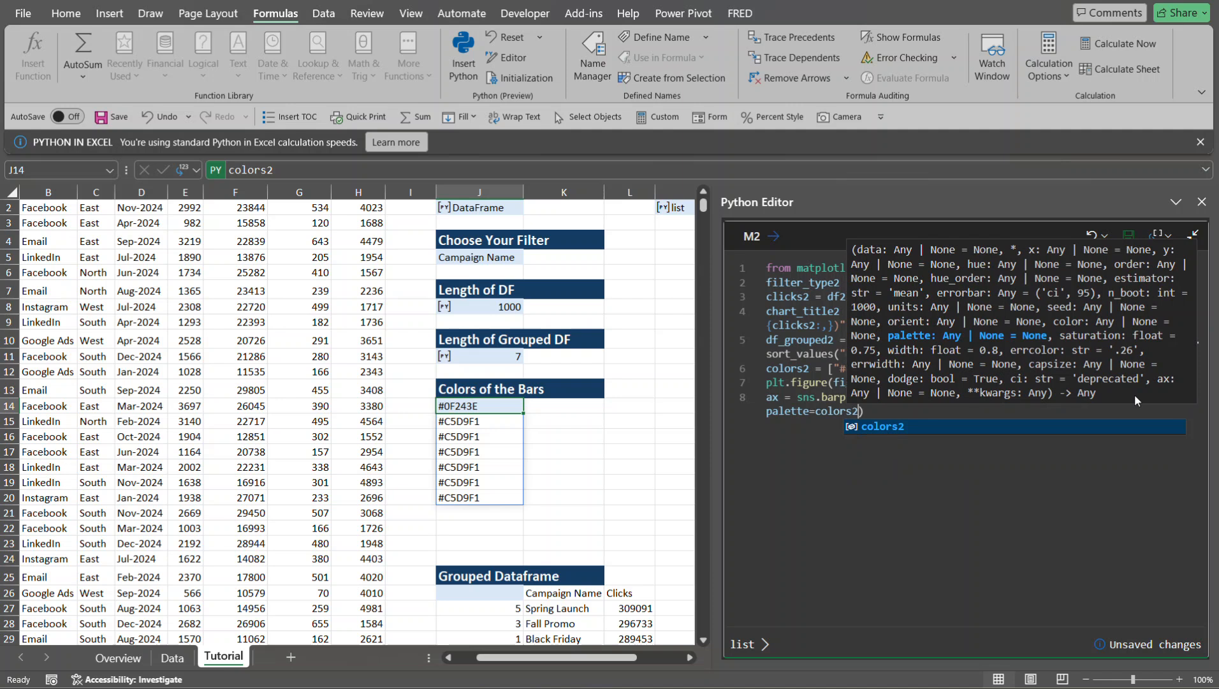
type(")")
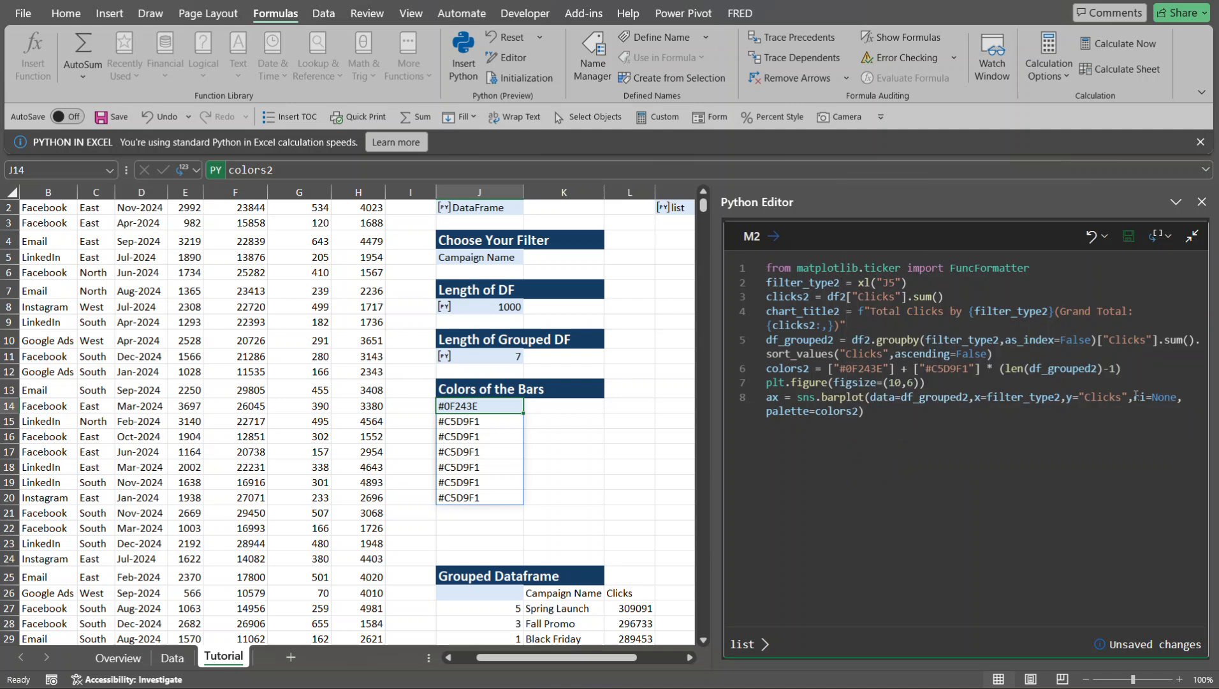
key("ctrl+Return")
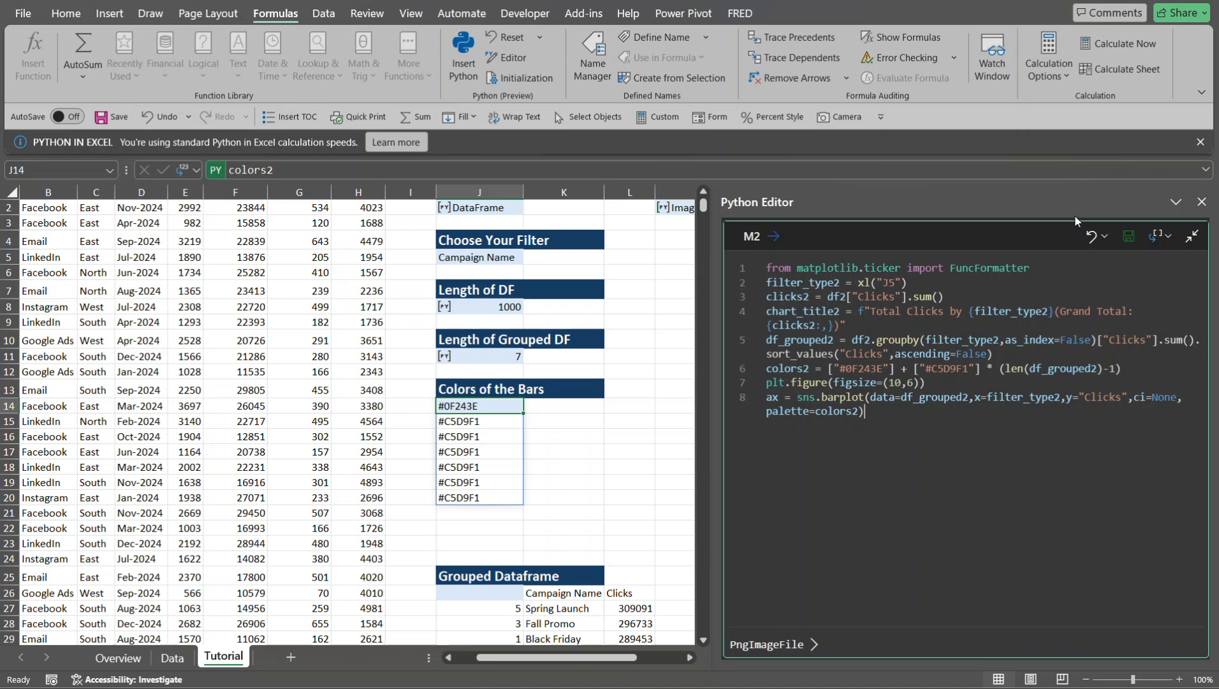
- Close the Python Editor and preview the bar chart image card of cell M2
left_click(1202, 202)
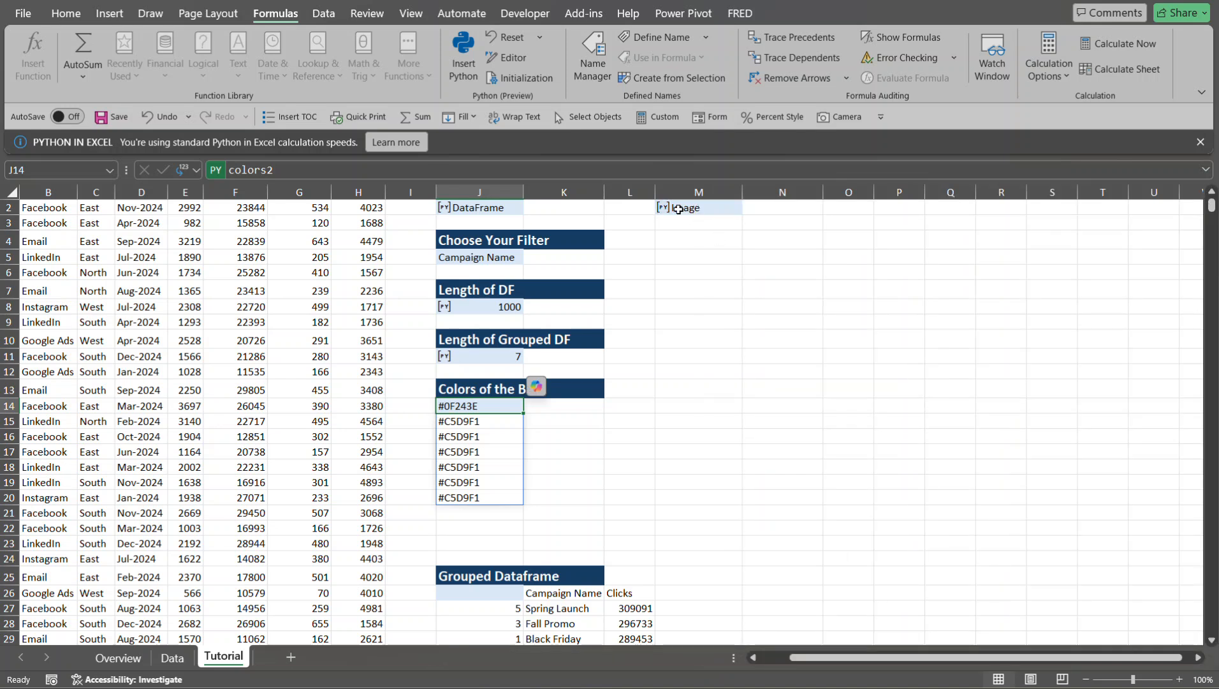
left_click(664, 211)
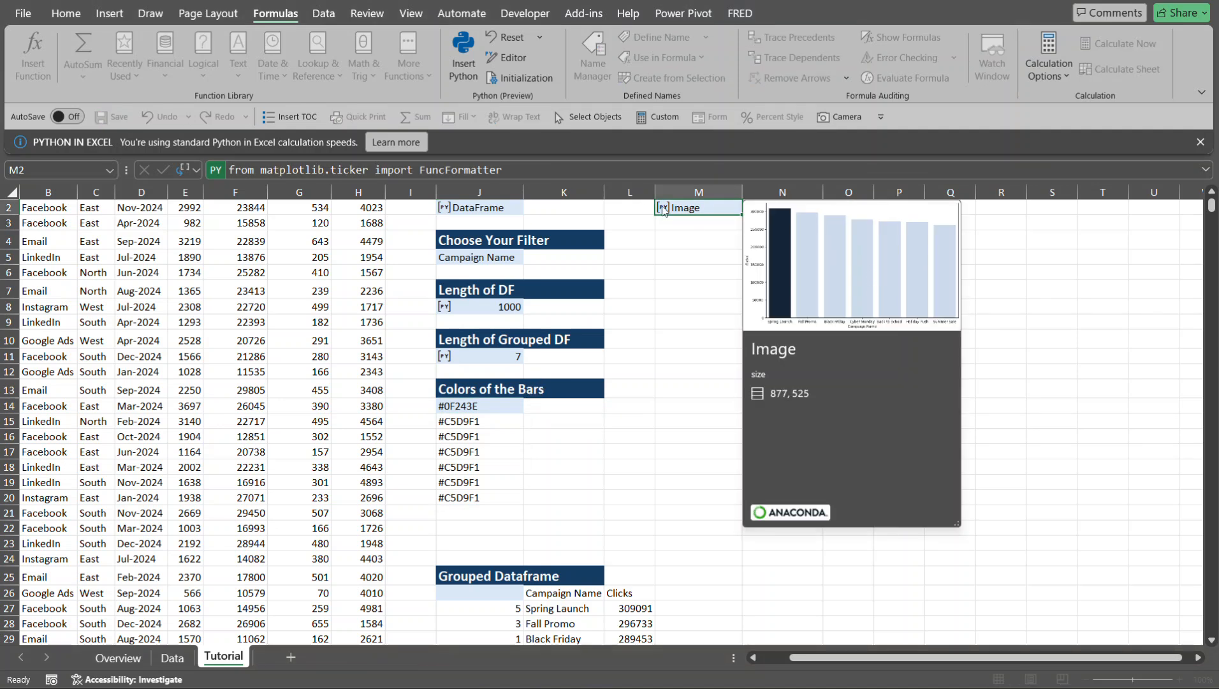
left_click(663, 212)
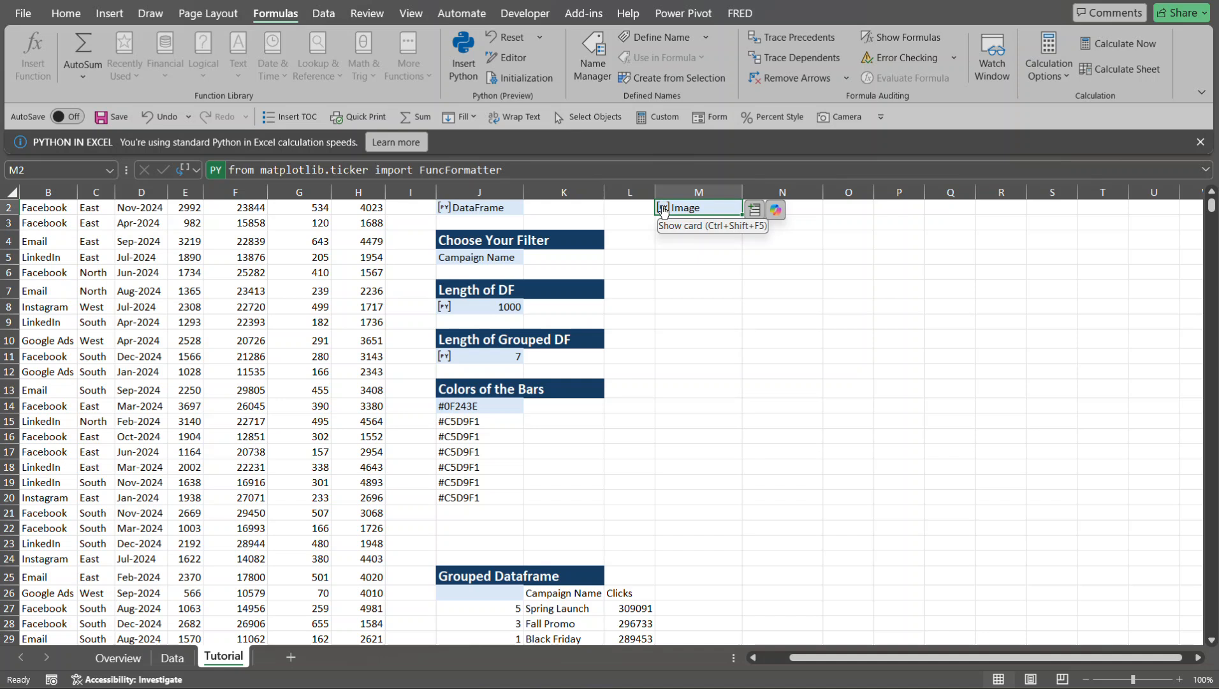
- Display the M2 plot over the cells and fit it below M2 at about 10.48 cm high by 17.51 cm wide
right_click(663, 210)
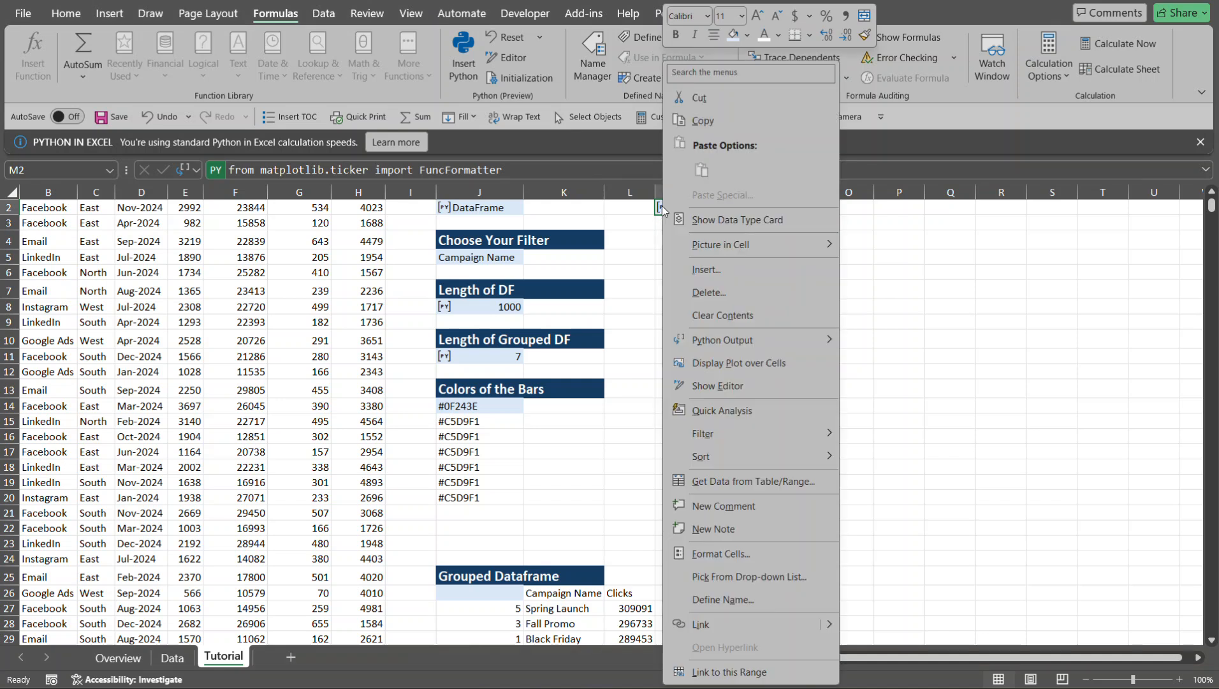
left_click(740, 363)
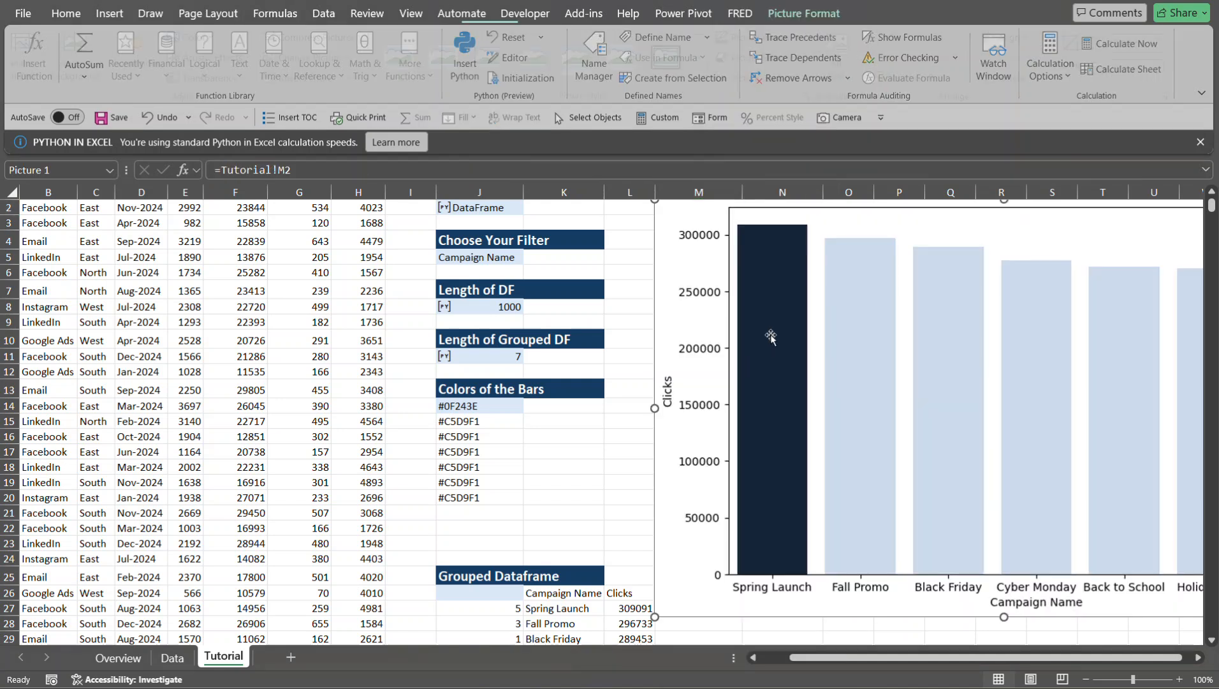
left_click_drag(704, 208, 657, 242)
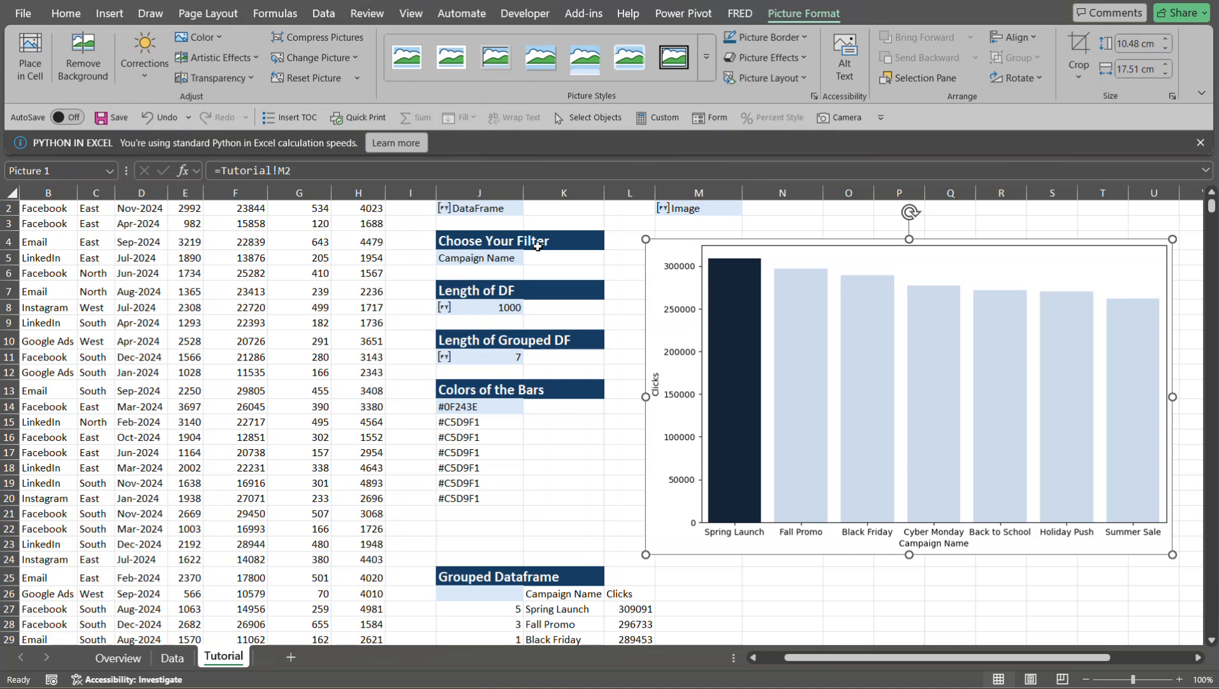
- Set the filter in J5 to Channel
left_click(503, 258)
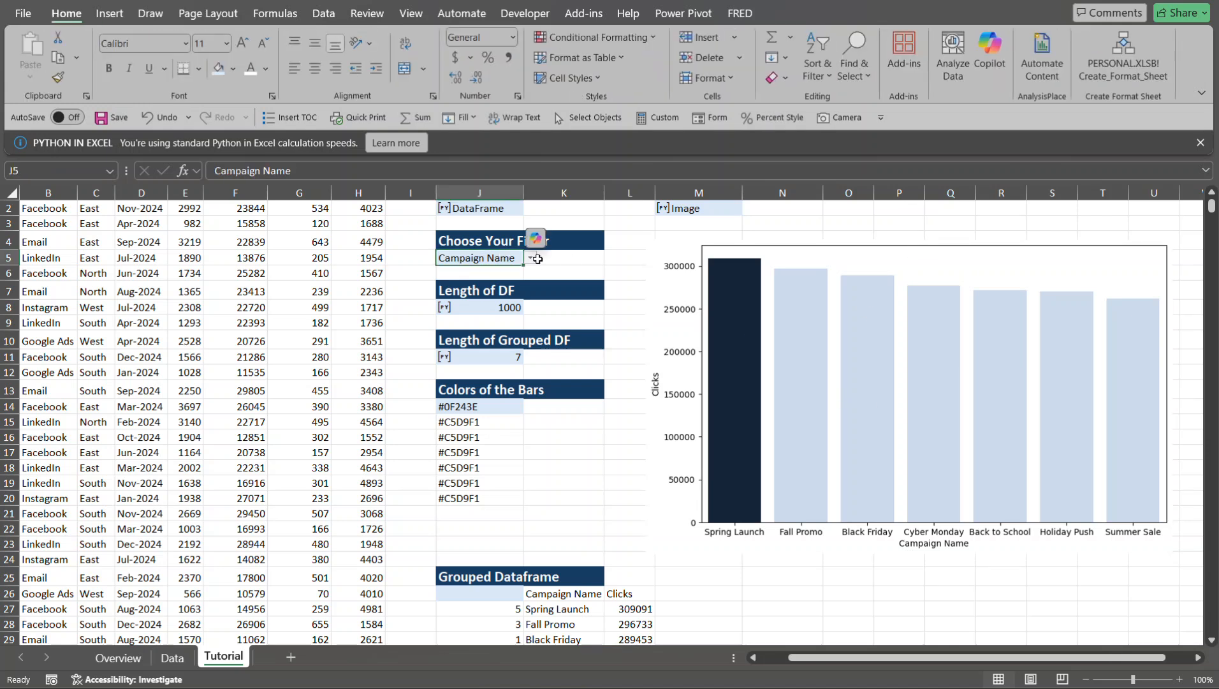
left_click(531, 259)
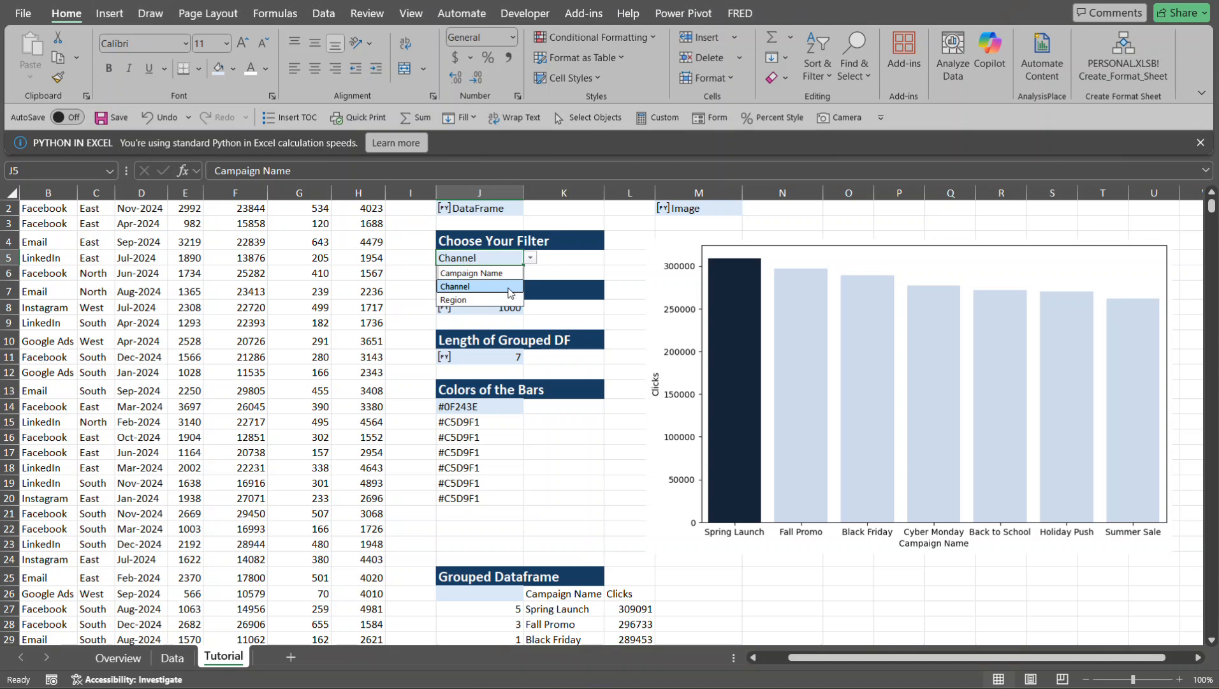
left_click(521, 287)
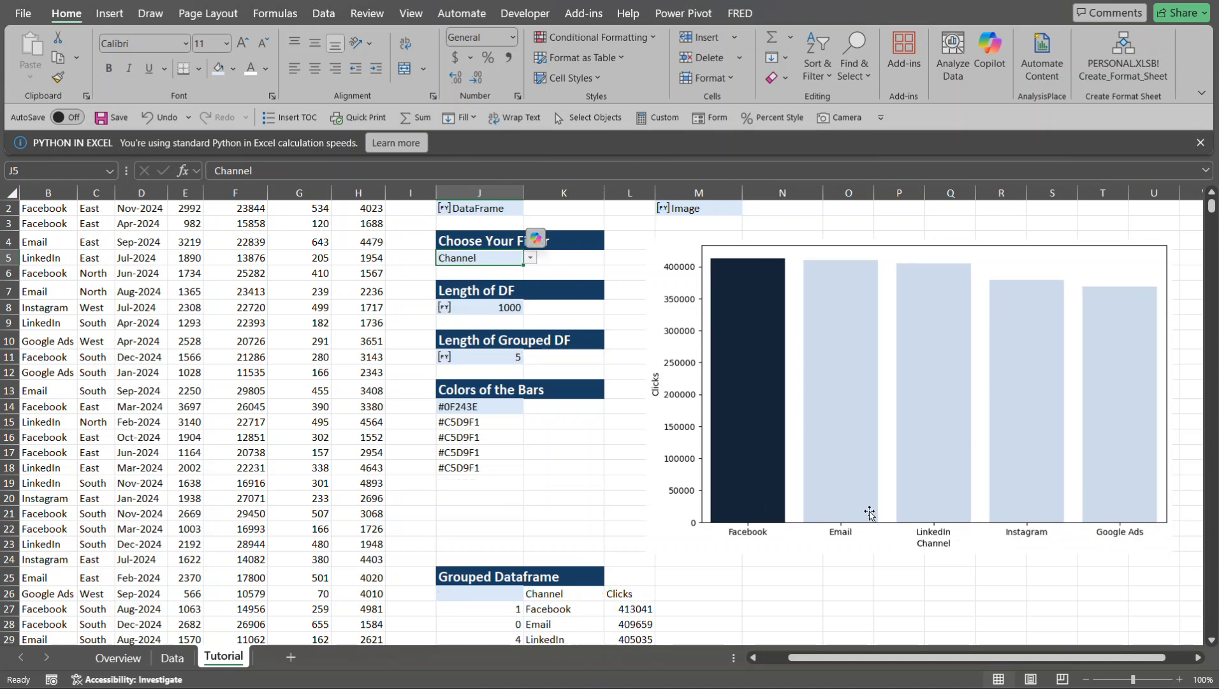
- Switch the J5 filter to Region
left_click(555, 258)
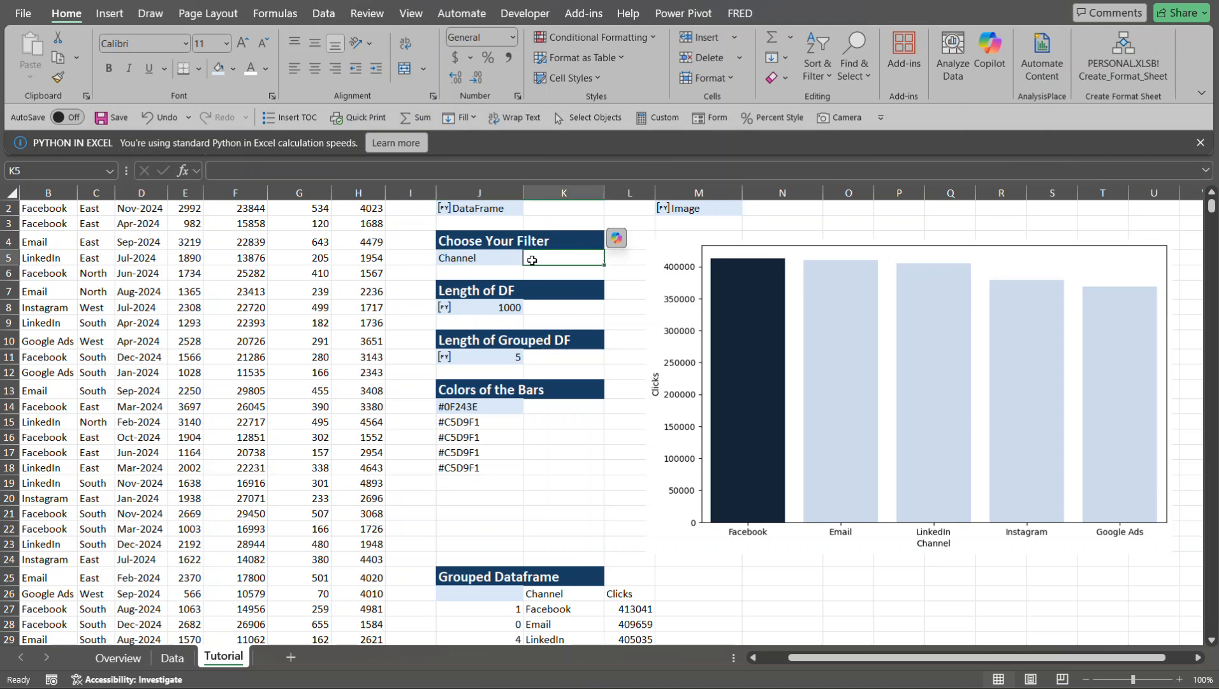
key("Return")
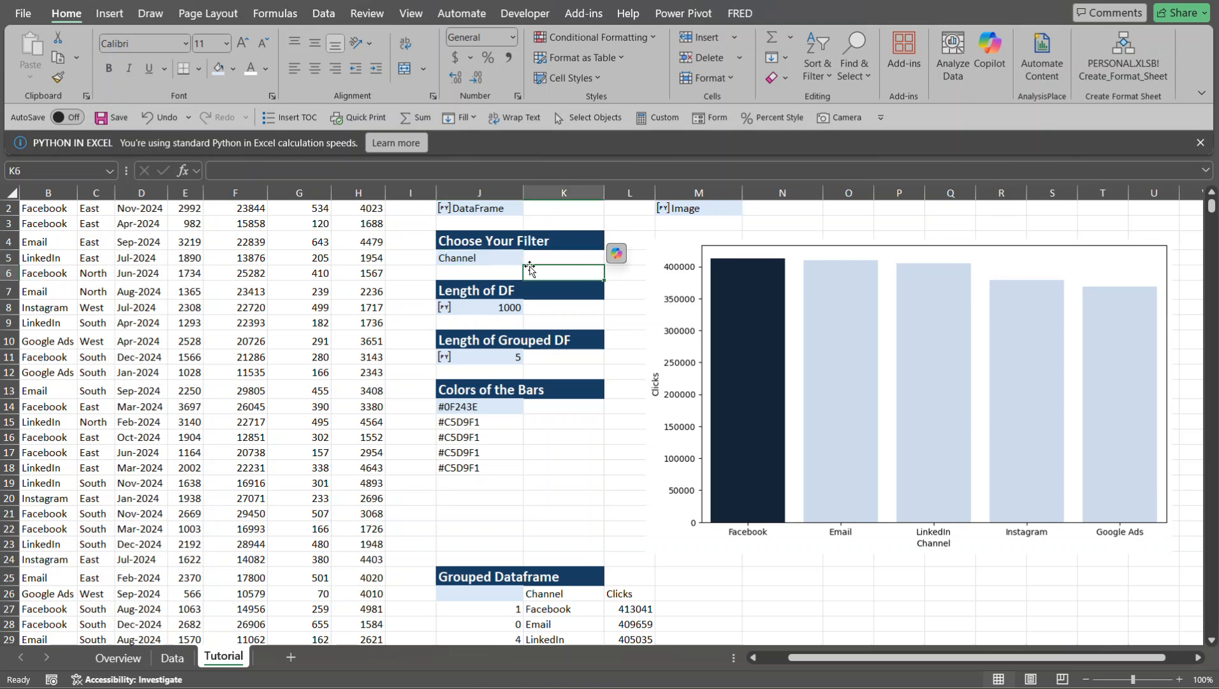
left_click(519, 258)
left_click(530, 258)
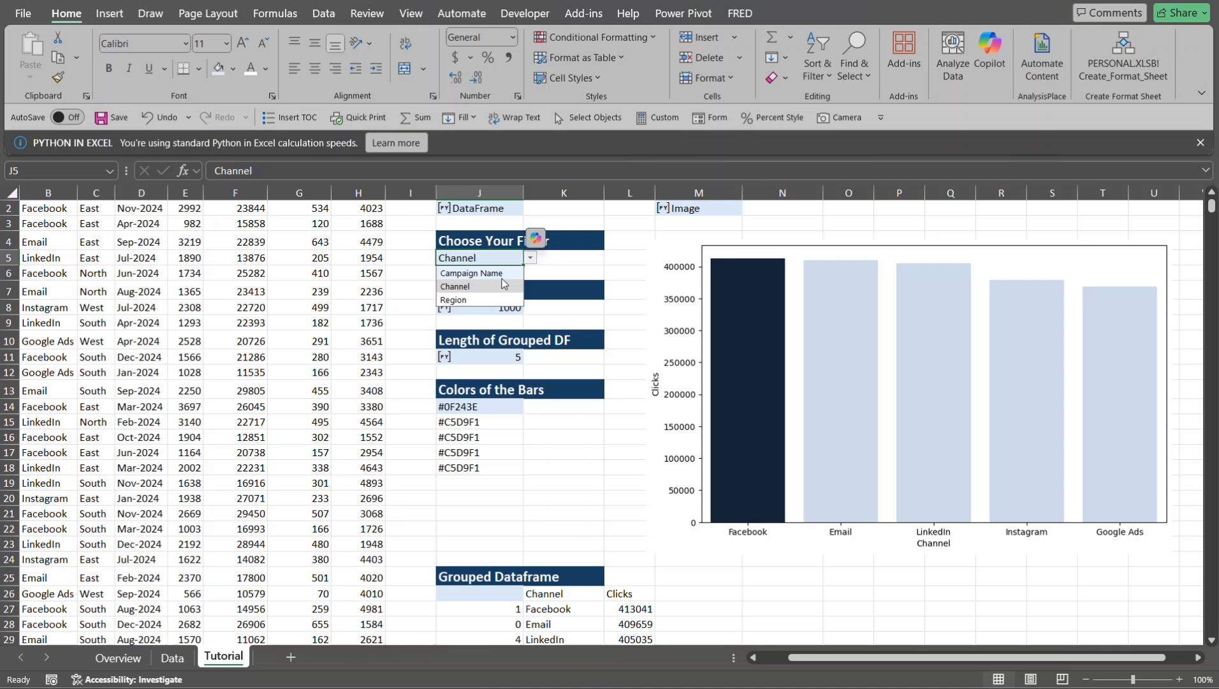
left_click(494, 301)
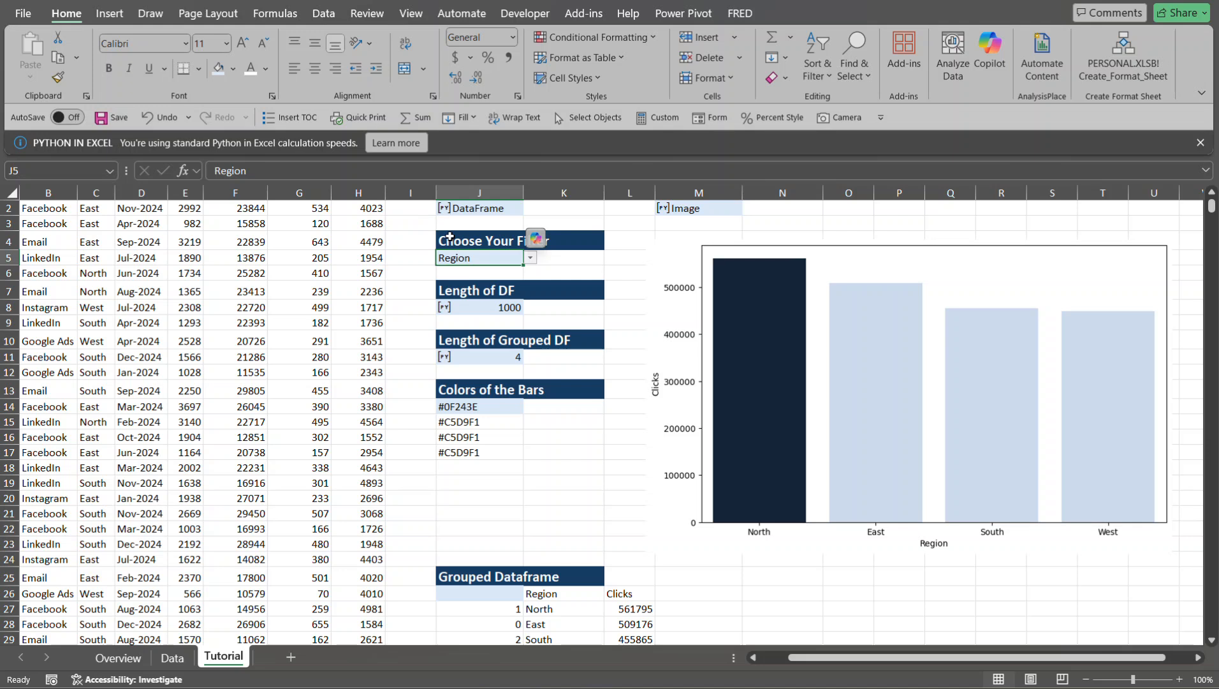
- Open the Python code of cell M2 in the Python Editor, expanded and widened for editing
left_click(669, 211)
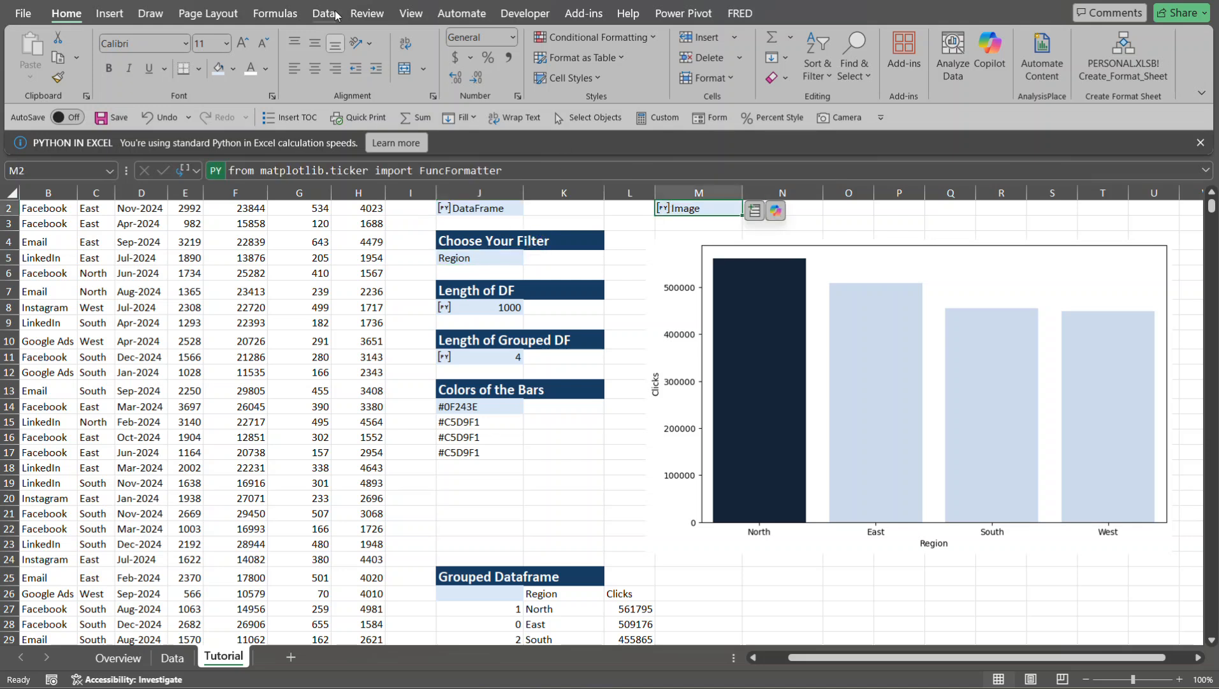
left_click(277, 15)
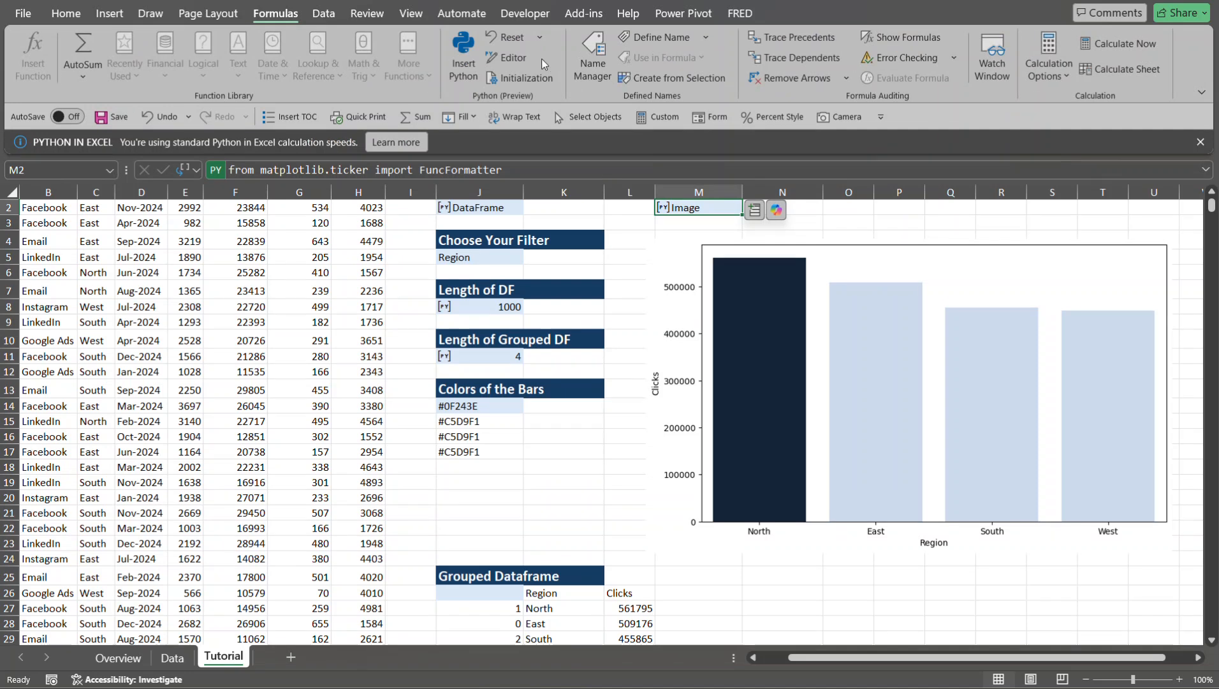
left_click(514, 57)
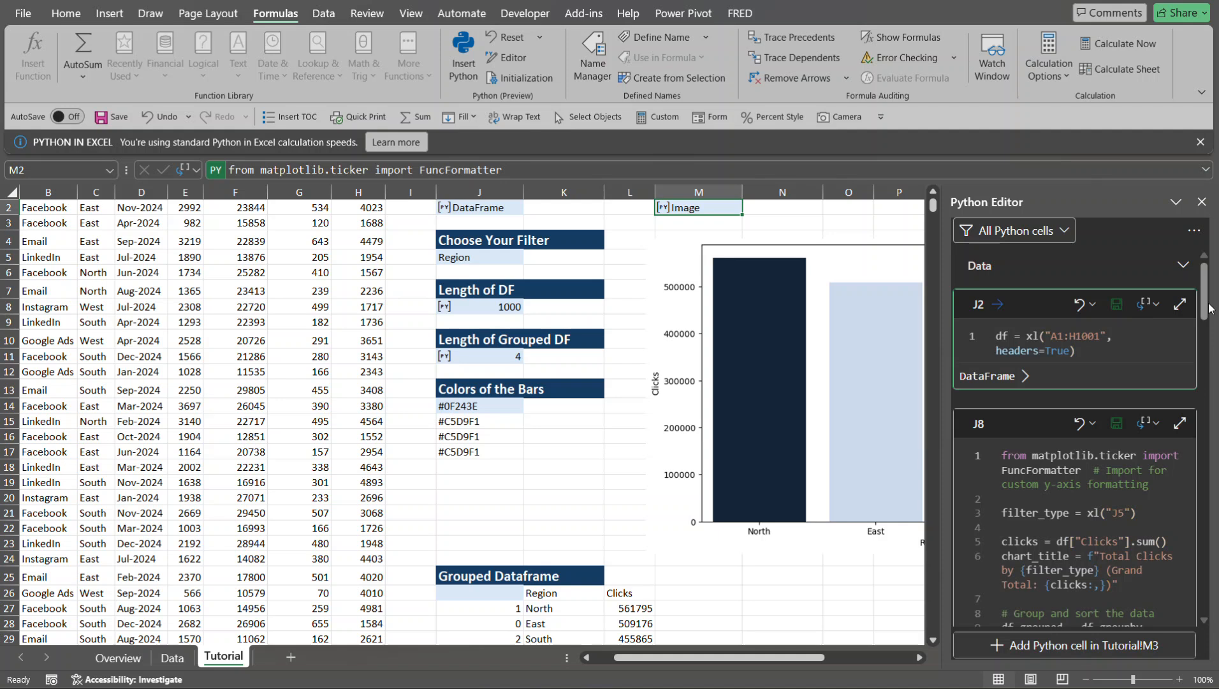
left_click_drag(1209, 308, 1206, 520)
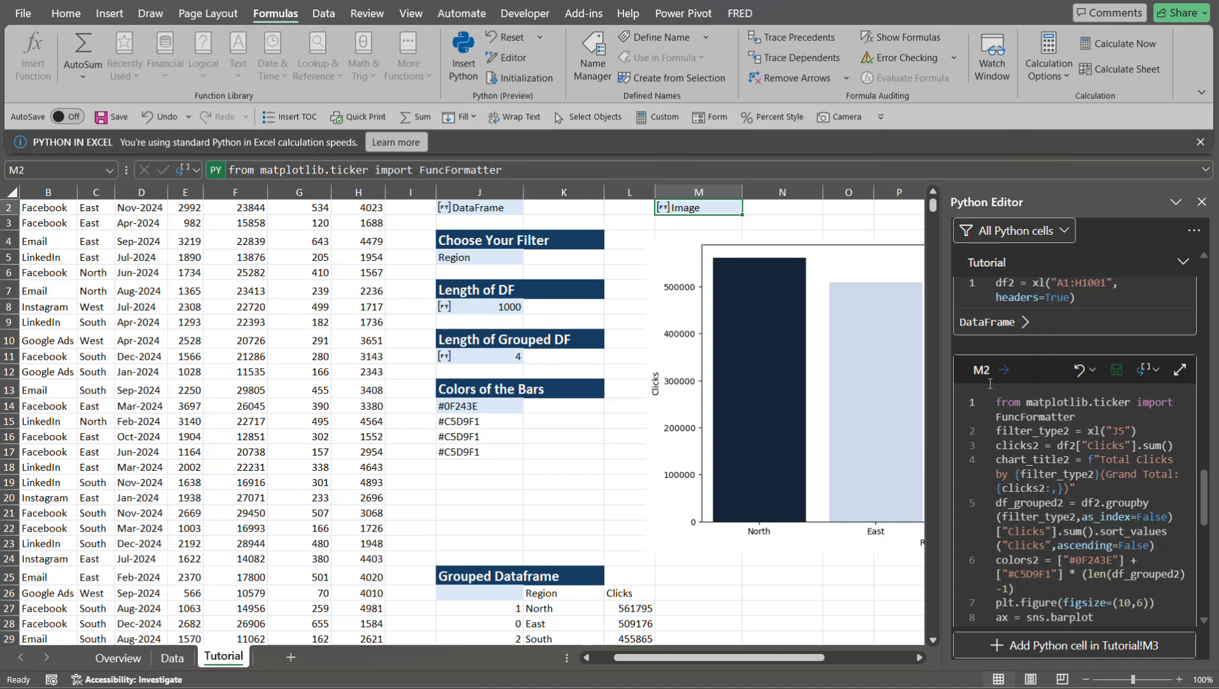
left_click(1178, 370)
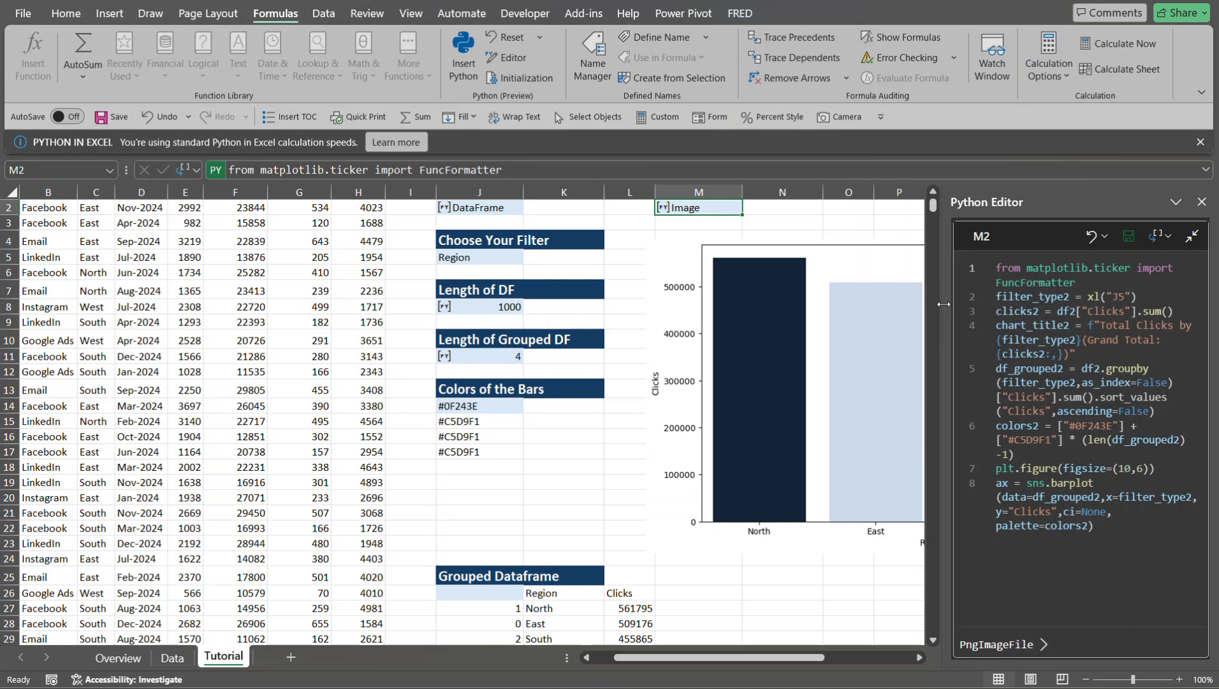
left_click_drag(945, 301, 657, 306)
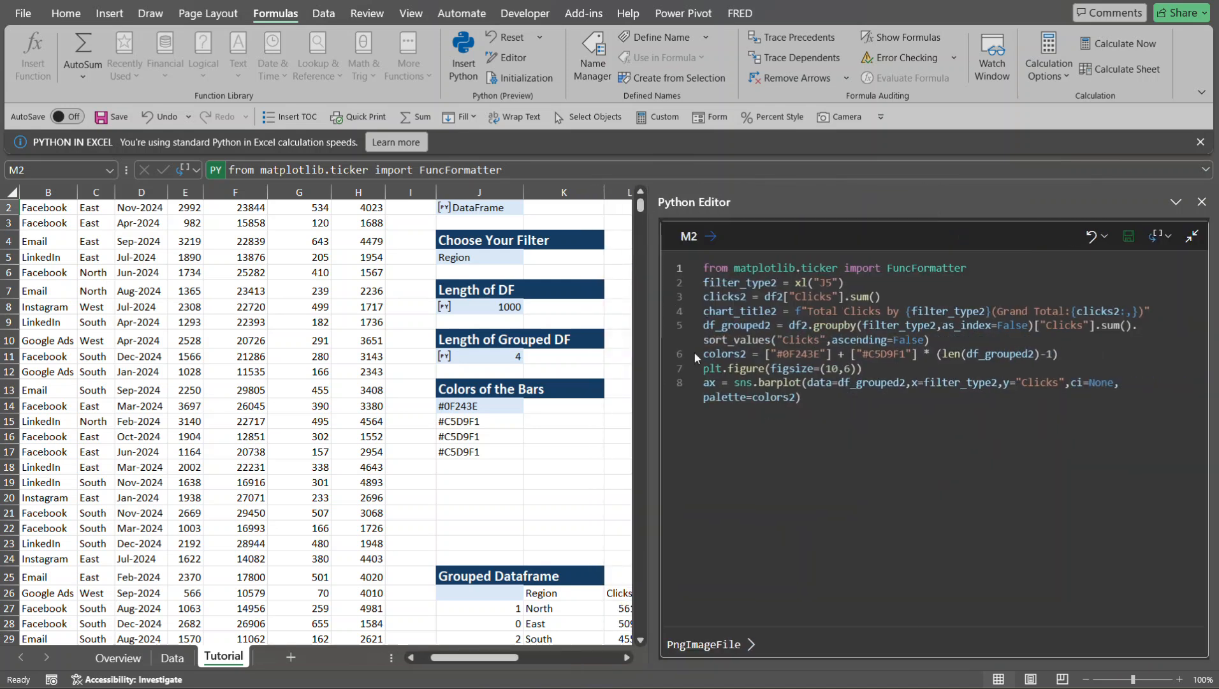
- Add a new code line after the barplot call that starts with ax.spines["top"]
left_click(829, 399)
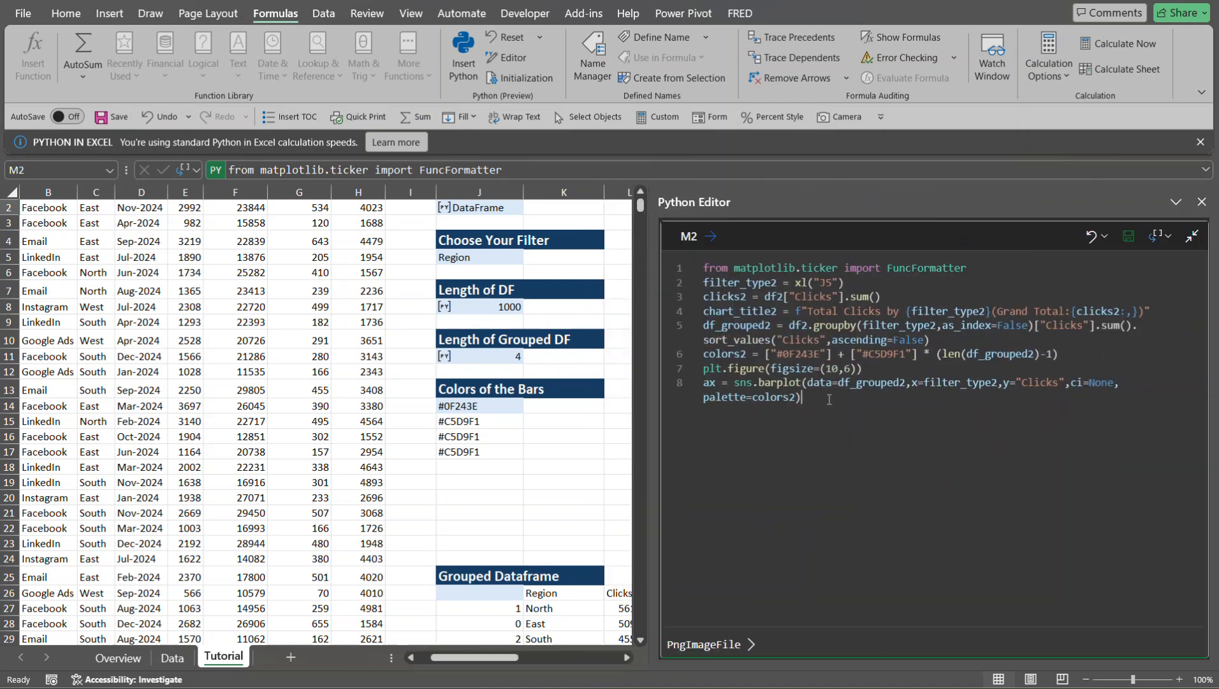
key("Return")
type("ax")
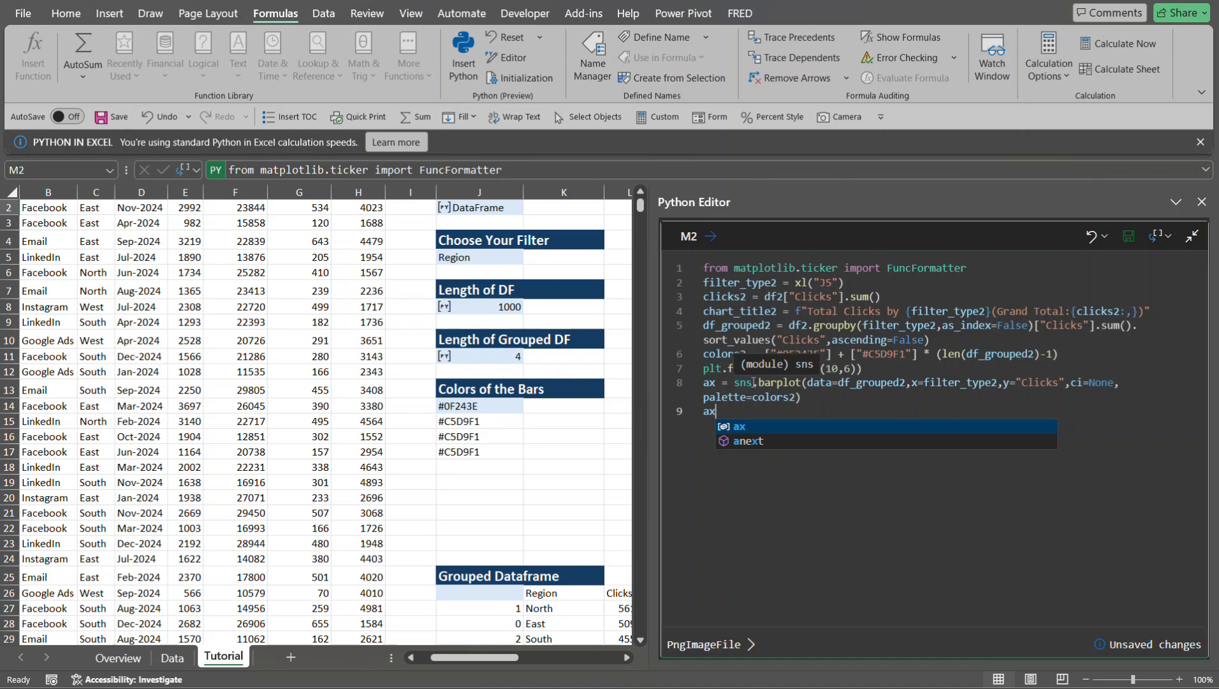
mouse_move(783, 383)
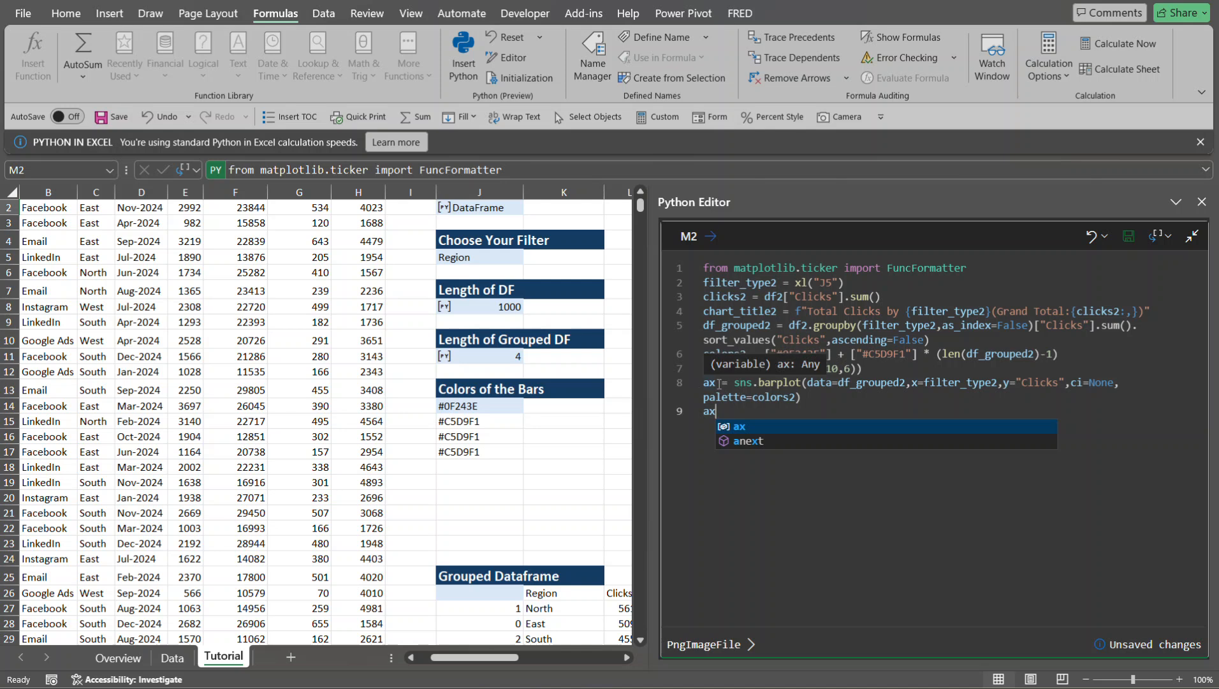
mouse_move(724, 400)
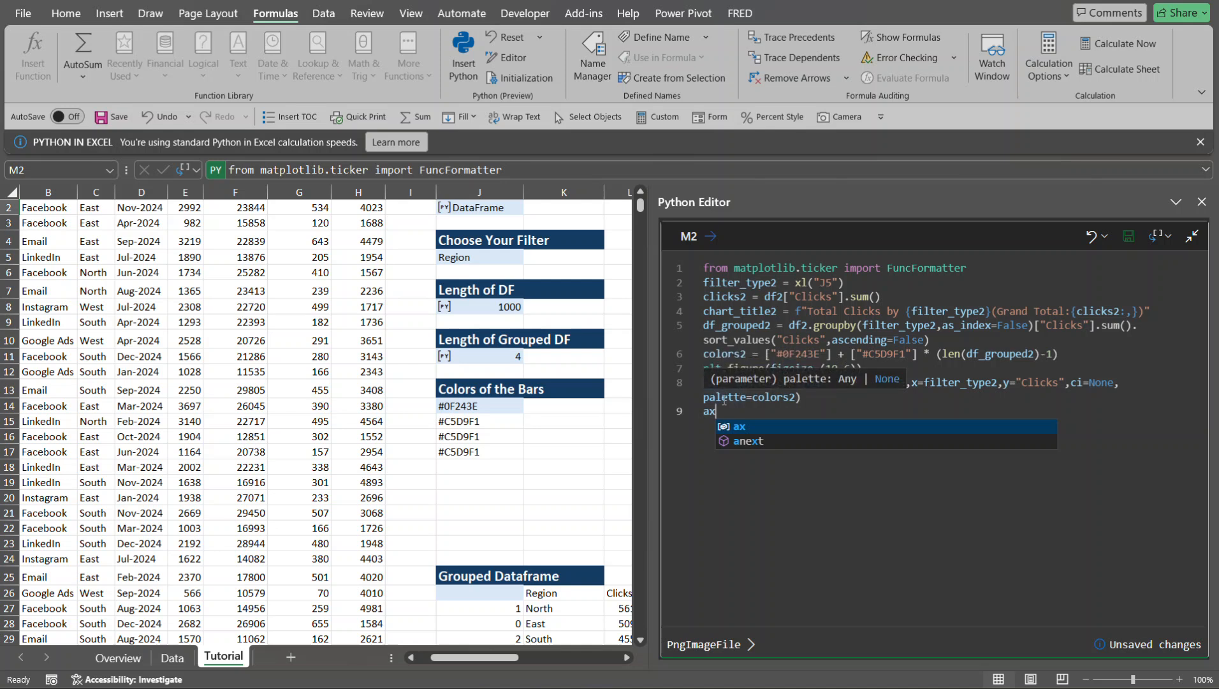
type(".")
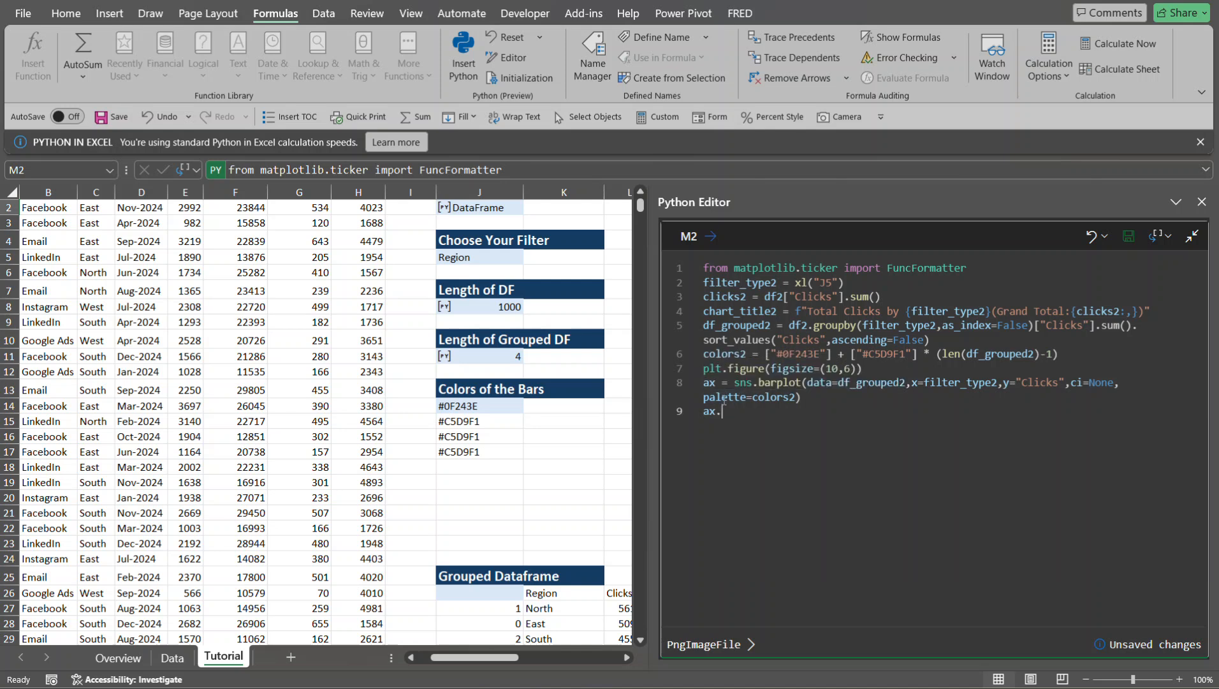
type("spines[")
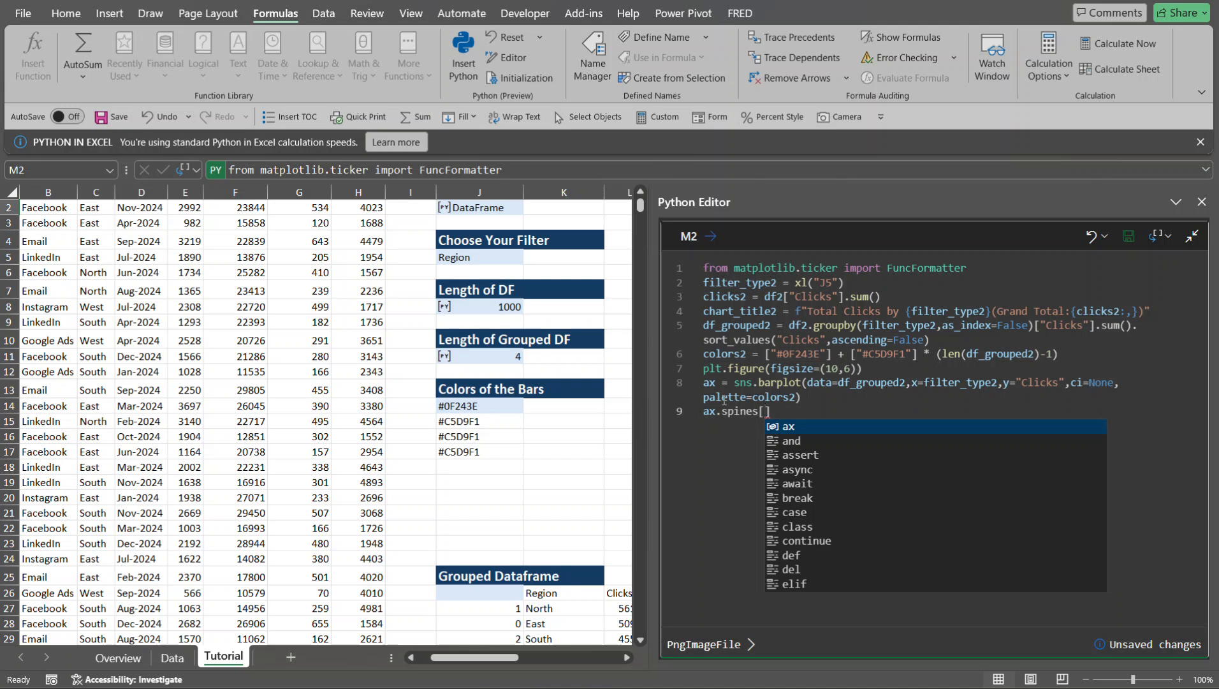
key("Escape")
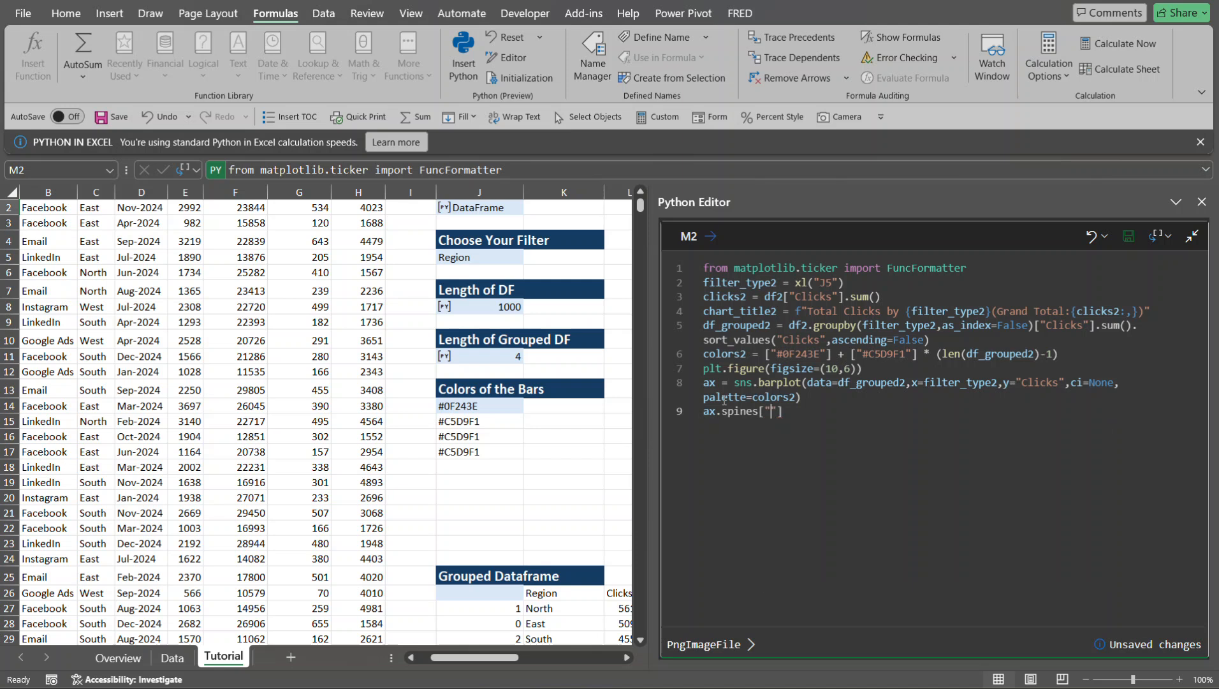
type("\"top")
- Complete the top spine line with .set_visible(False)
left_click(821, 412)
type(".set_vils")
key("BackSpace")
key("BackSpace")
type("sible(False")
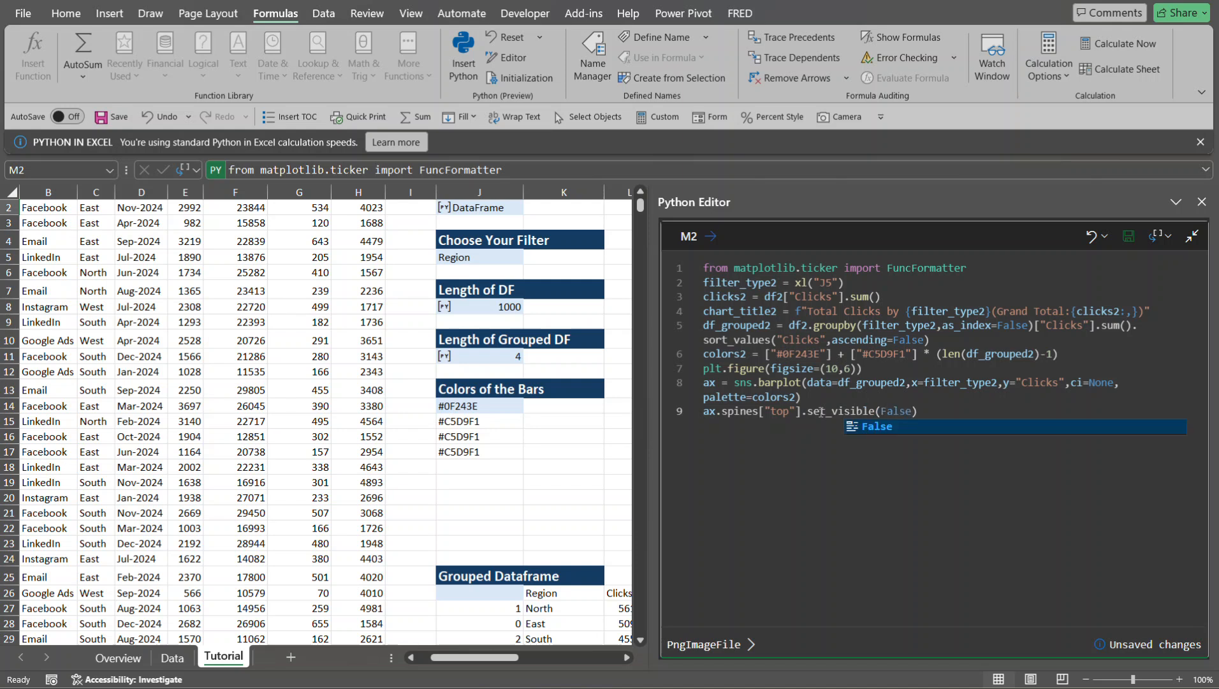
left_click(919, 412)
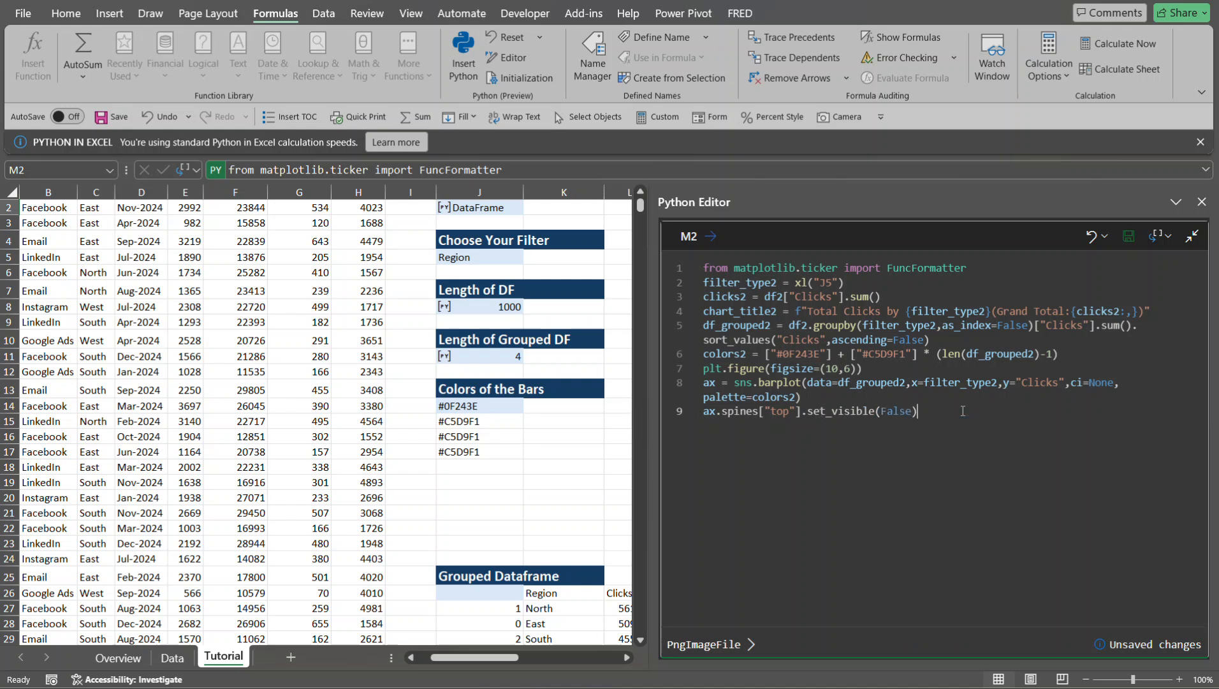
- Duplicate the top spine line below itself and change the copy's spine to "right"
left_click_drag(919, 412, 704, 418)
key("ctrl+c")
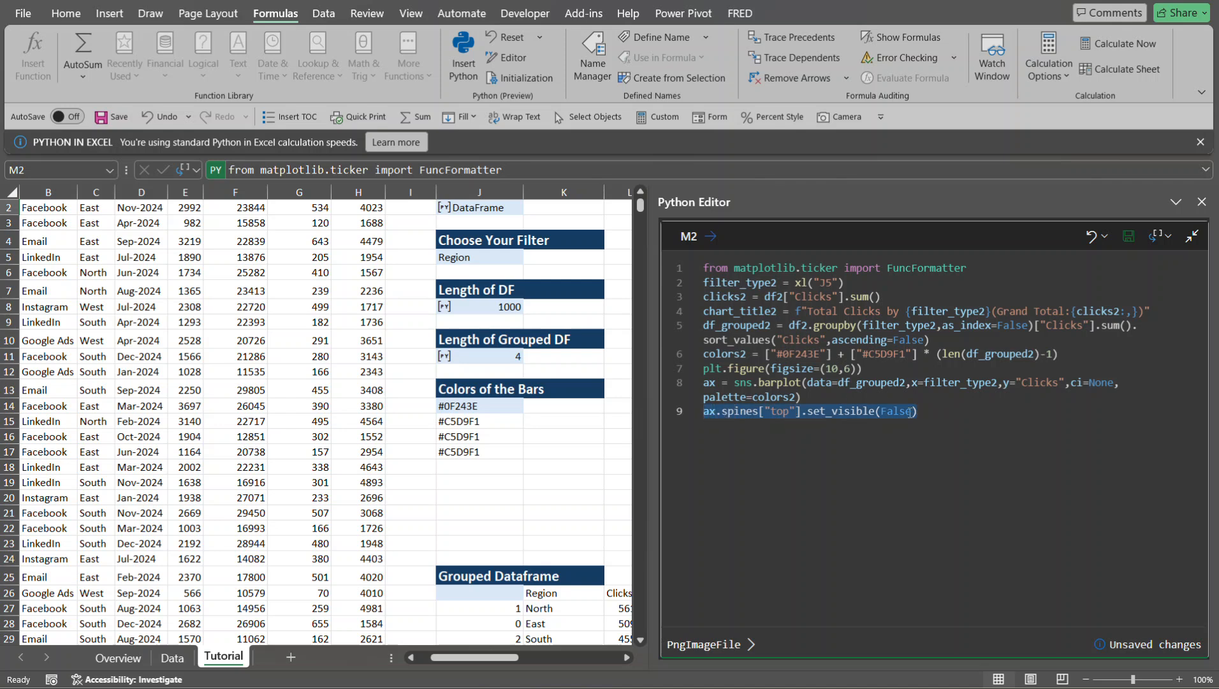
left_click(929, 412)
key("Return")
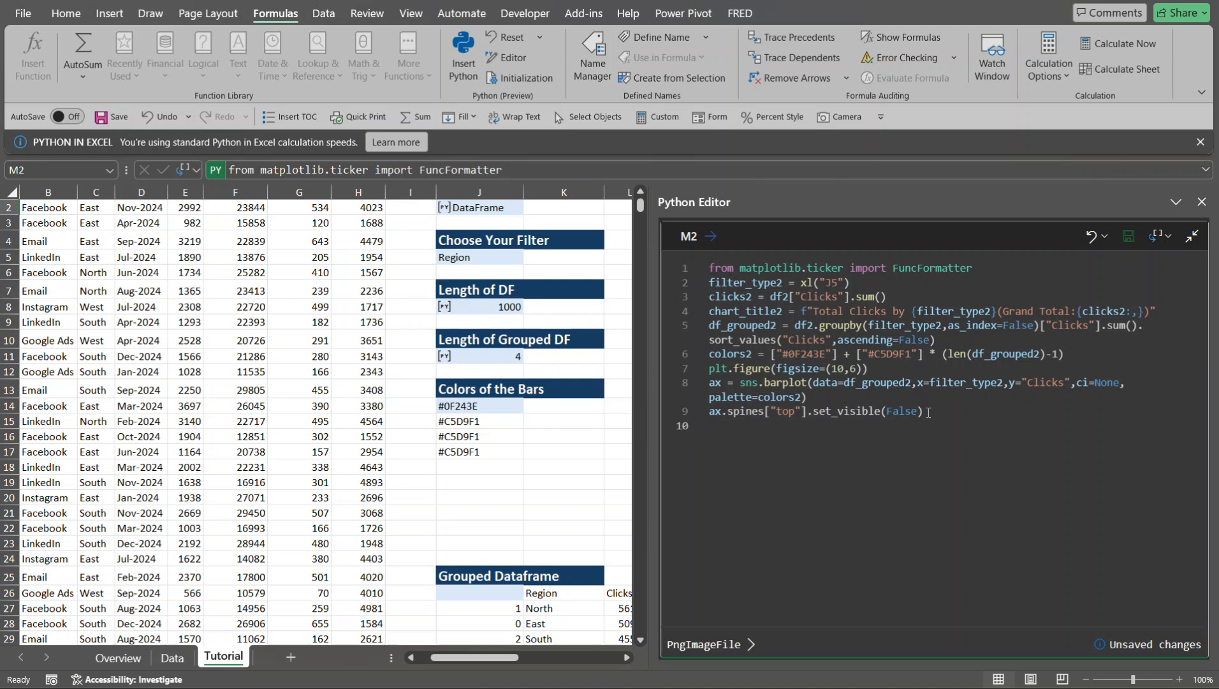
key("ctrl+v")
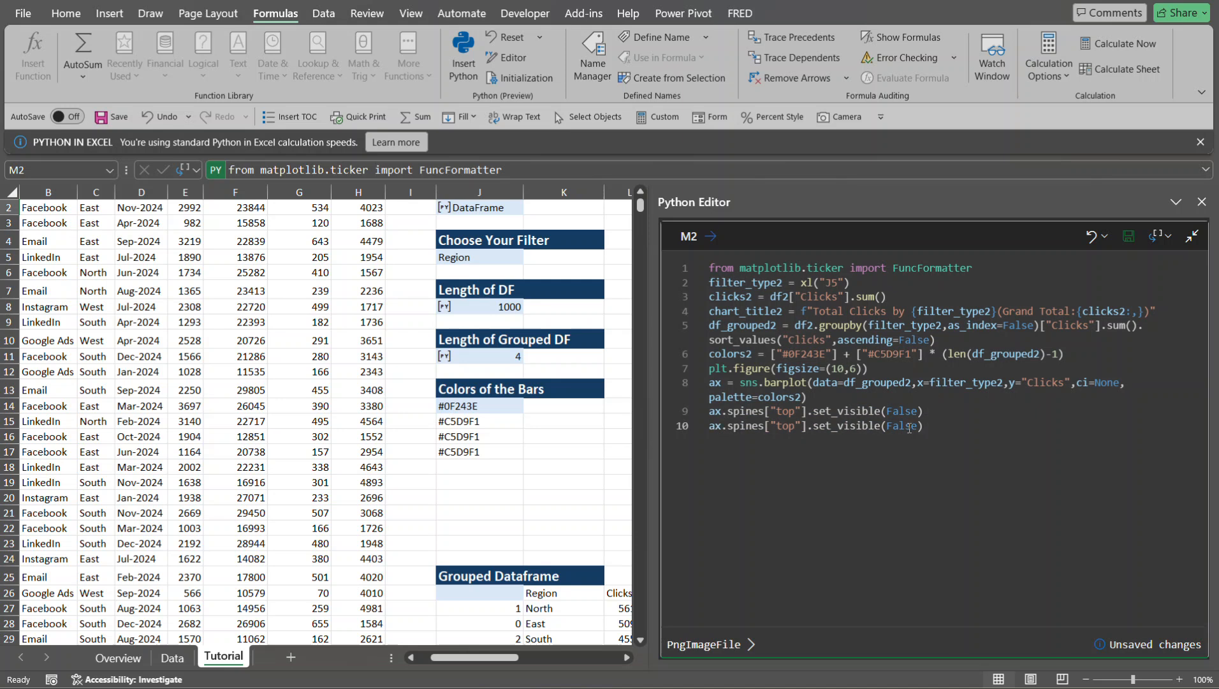
double_click(788, 425)
type("right")
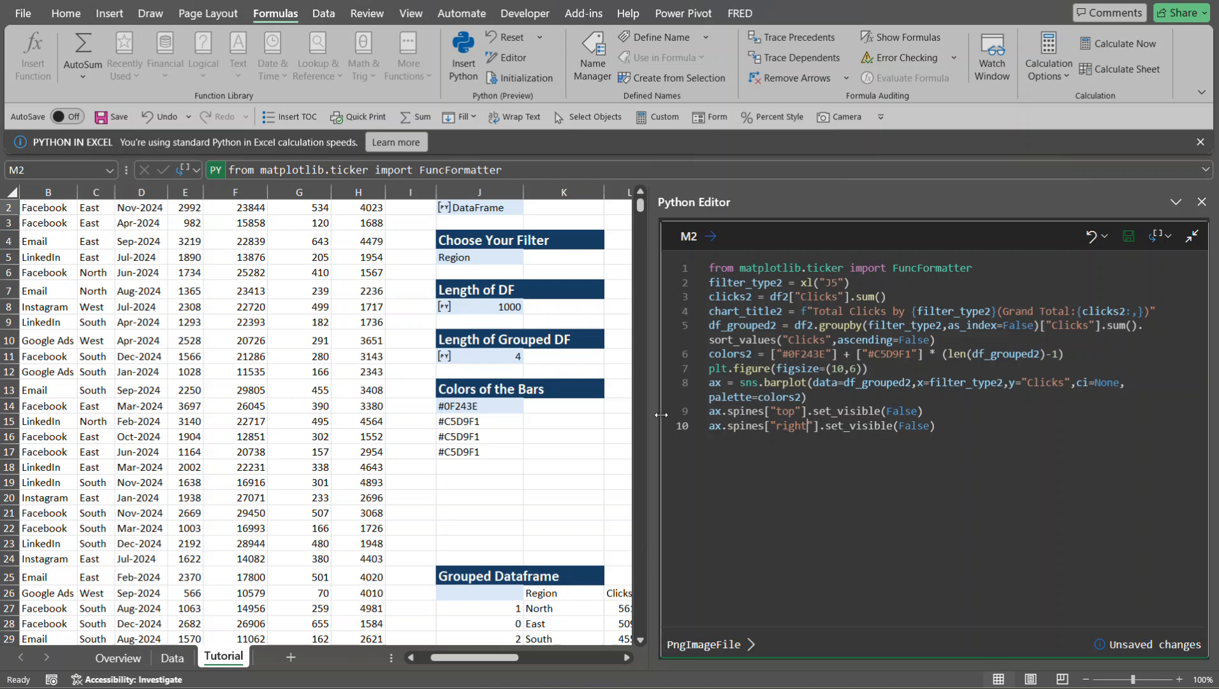
- Copy the "top" and "right" spine lines and paste them below as lines 11 and 12
left_click(710, 412)
left_click_drag(710, 413, 985, 429)
key("ctrl+c")
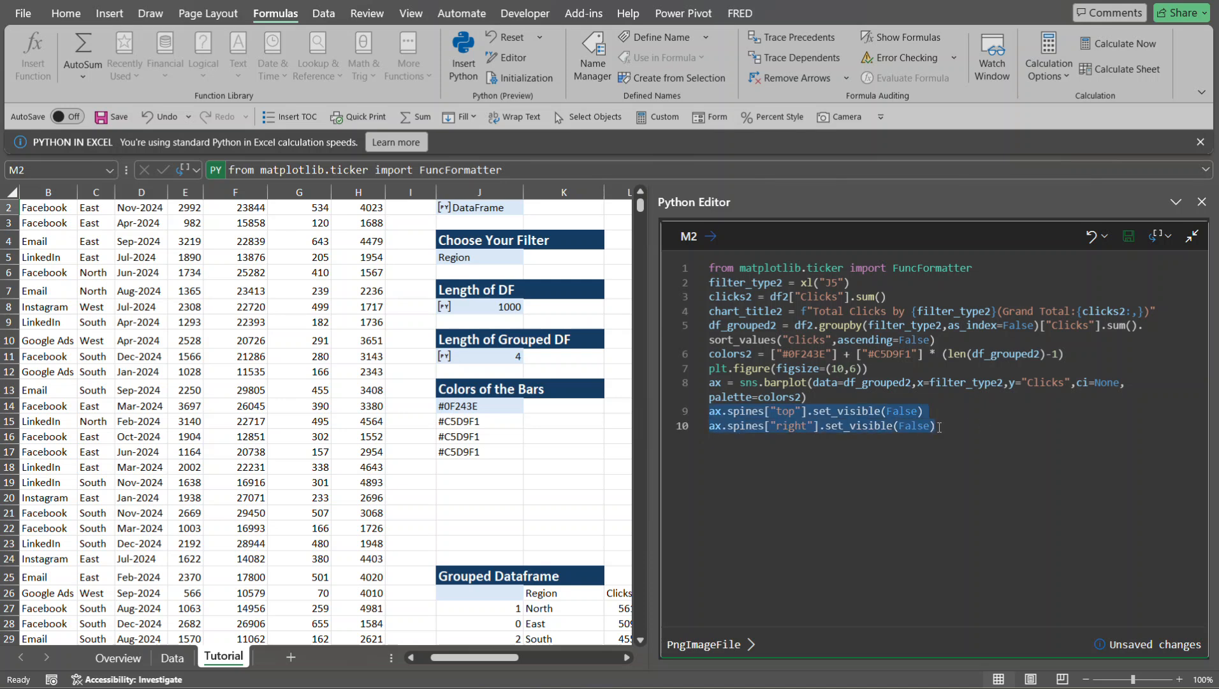
left_click(941, 425)
key("Return")
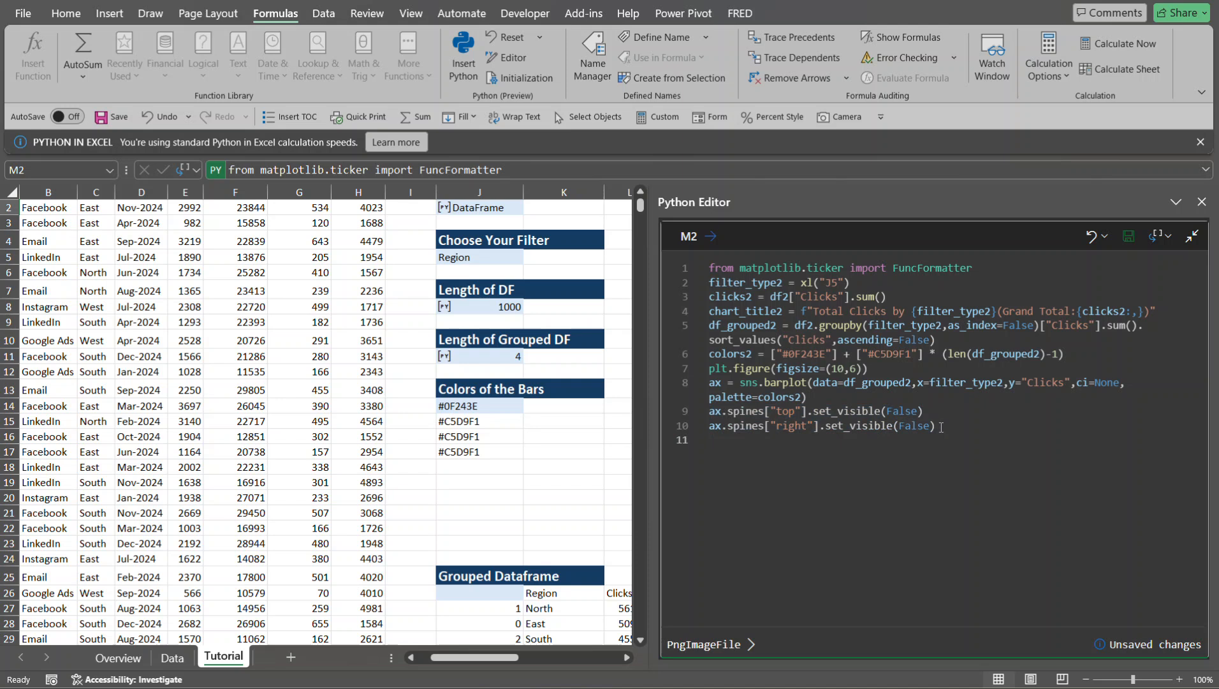
key("ctrl+v")
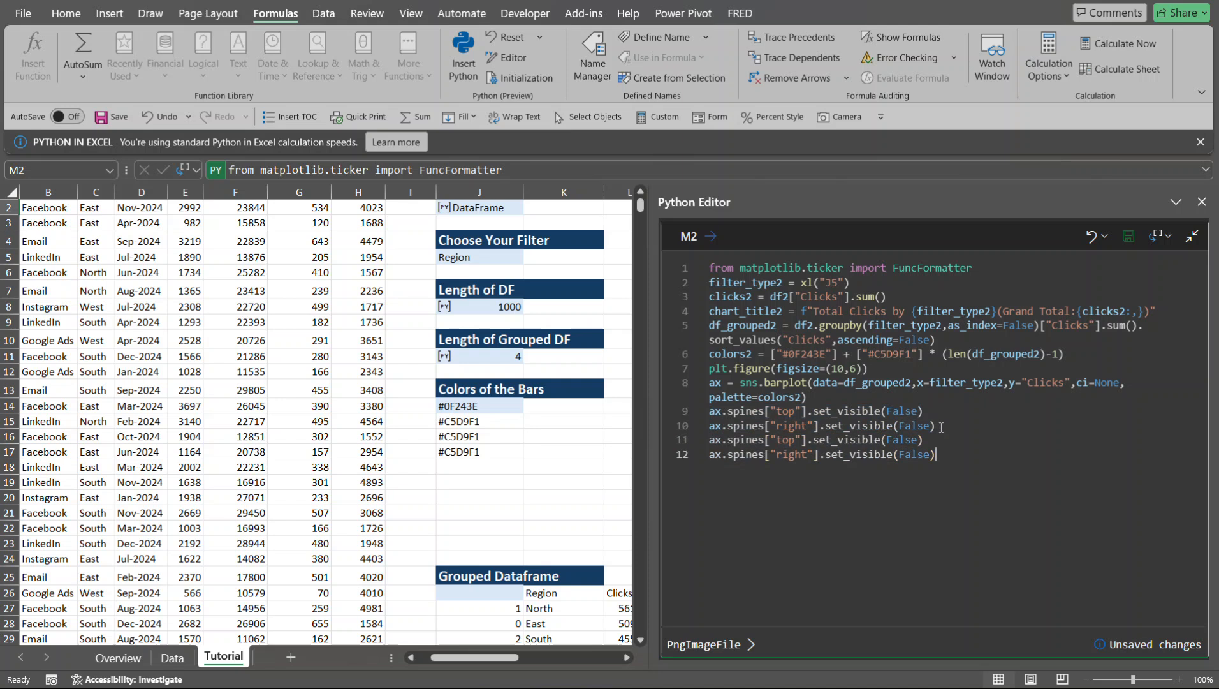
- Change the spine name in line 11 from the copied "top" to "left"
left_click(796, 440)
key("BackSpace")
key("BackSpace")
key("BackSpace")
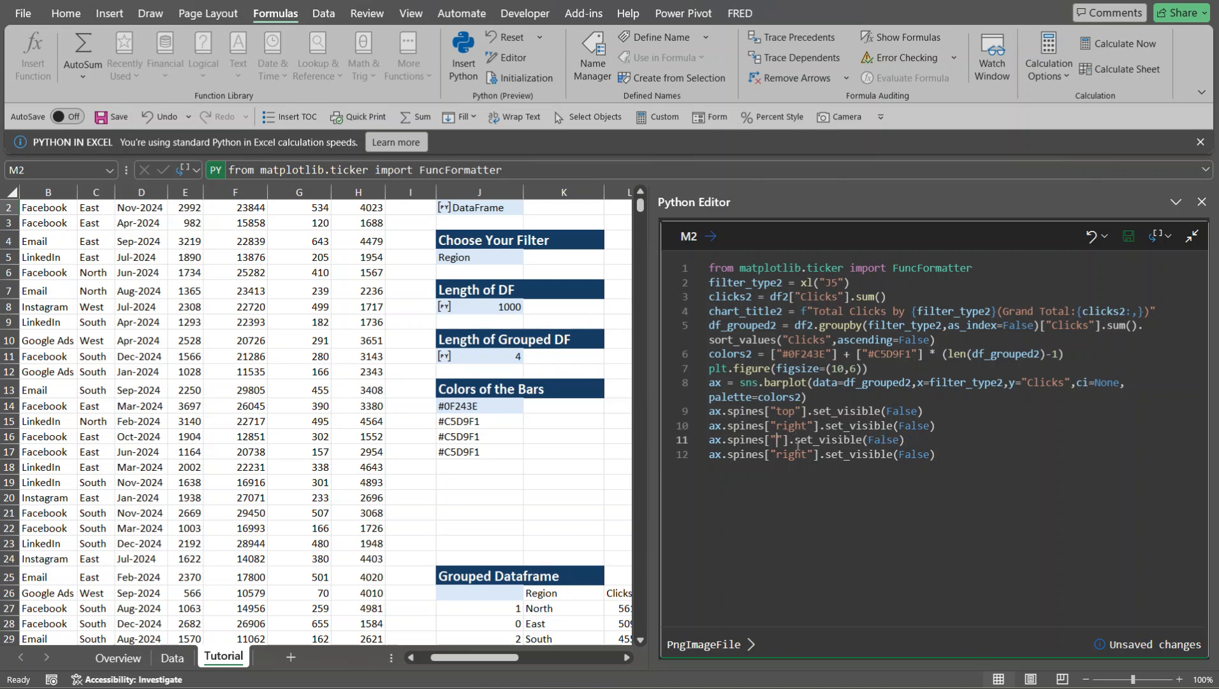
type("left\"].set")
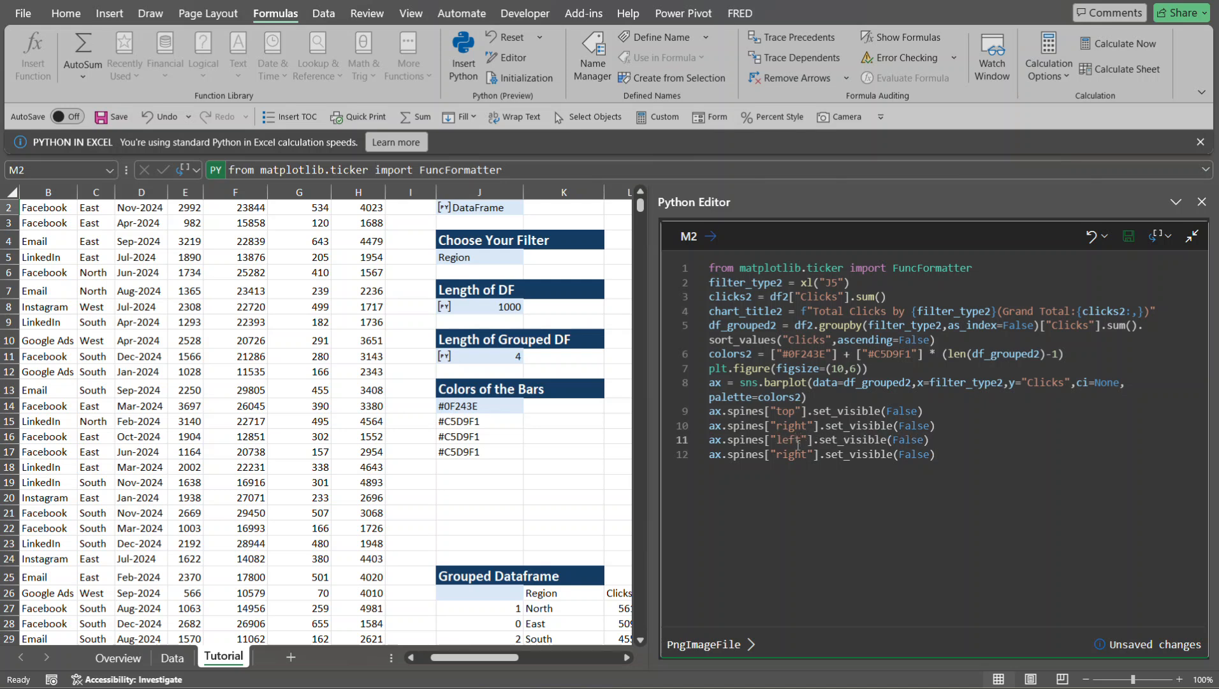
- Replace the left spine's set_visible(False) call with set_color("#888888")
left_click_drag(820, 440, 952, 445)
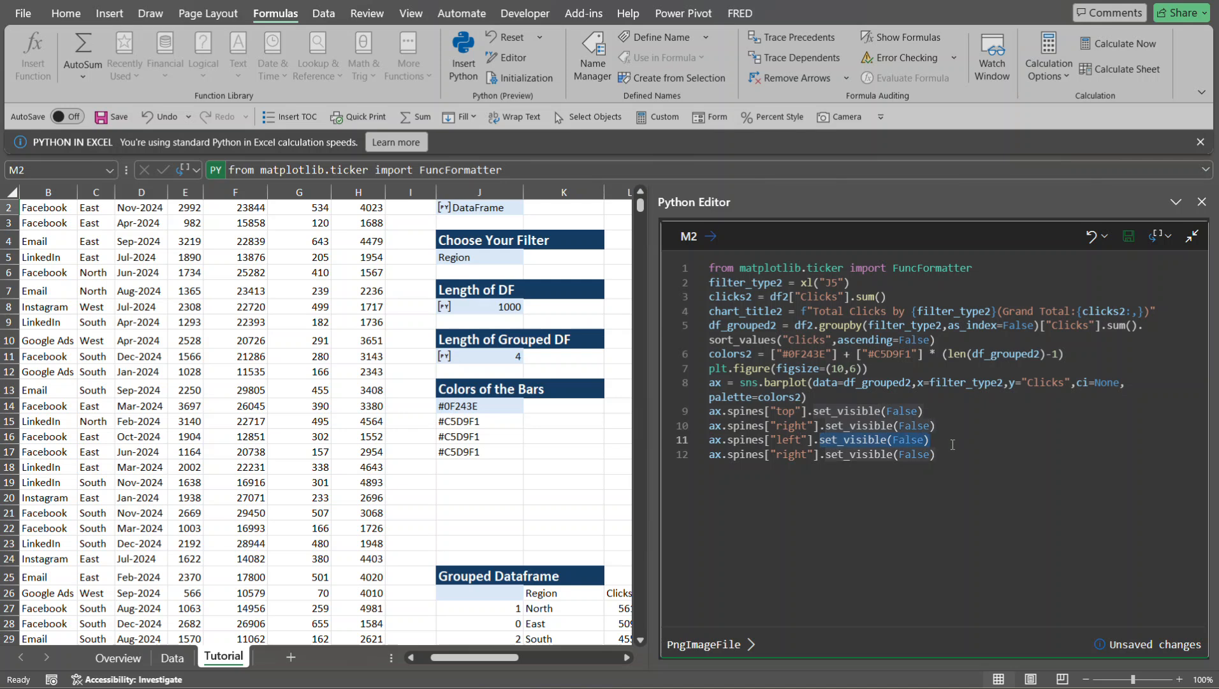
type("set_")
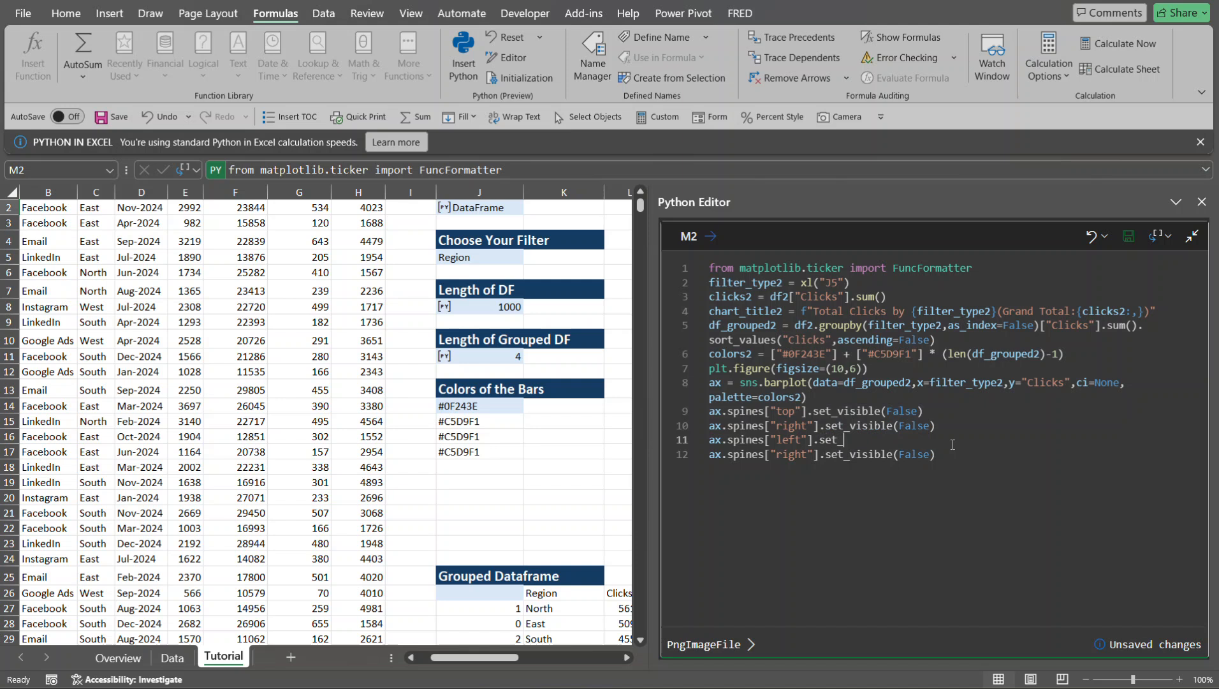
type("color(\"#888888")
- Change the spine name in line 12 to "bottom"
left_click(808, 455)
key("BackSpace")
key("BackSpace")
key("BackSpace")
key("BackSpace")
key("BackSpace")
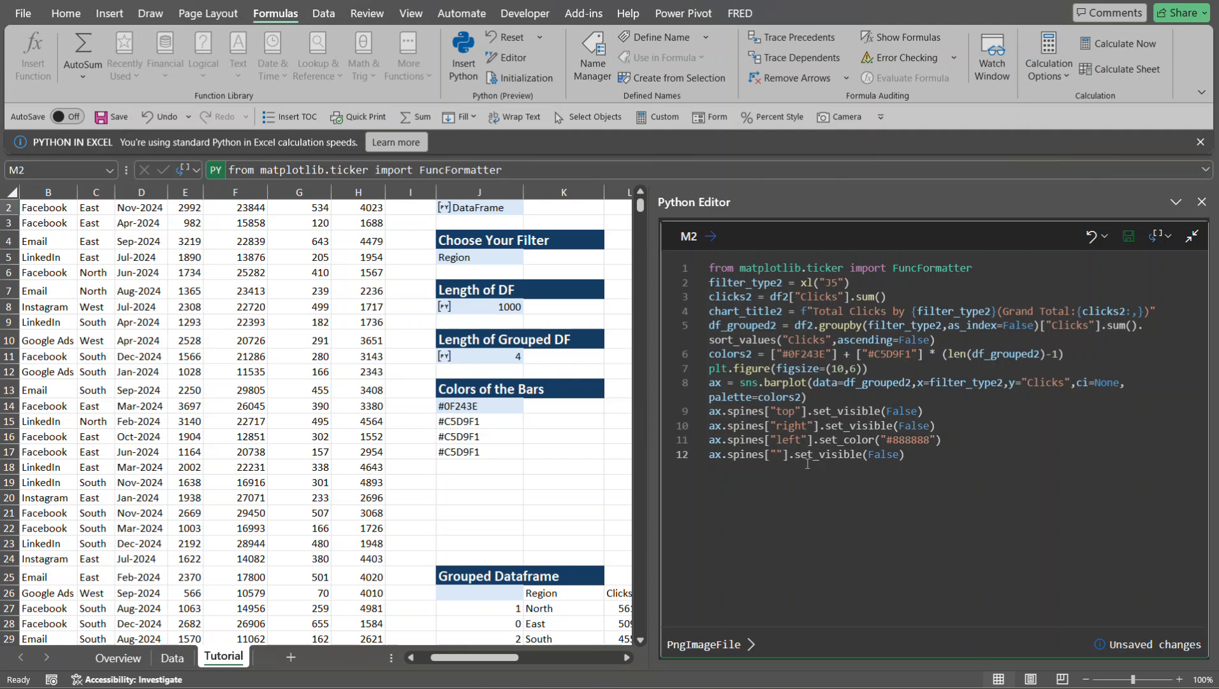
type("bottom")
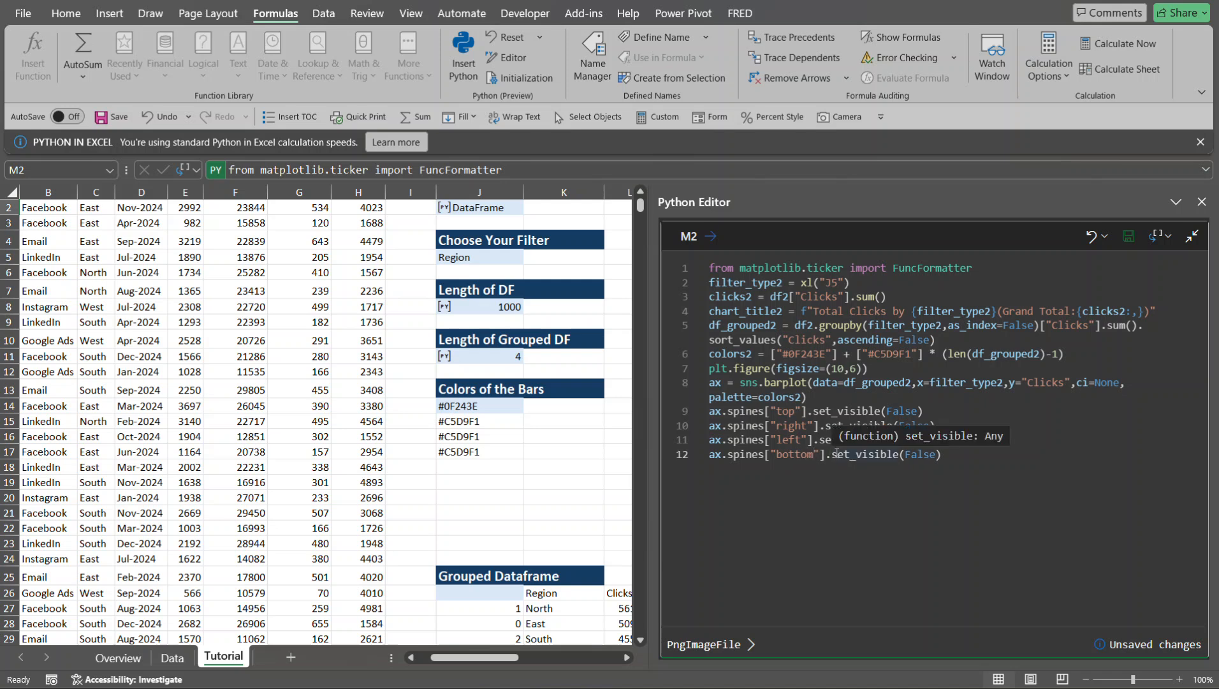
- Replace the bottom spine's set_visible(False) call with set_color("#888888")
left_click_drag(832, 454, 944, 456)
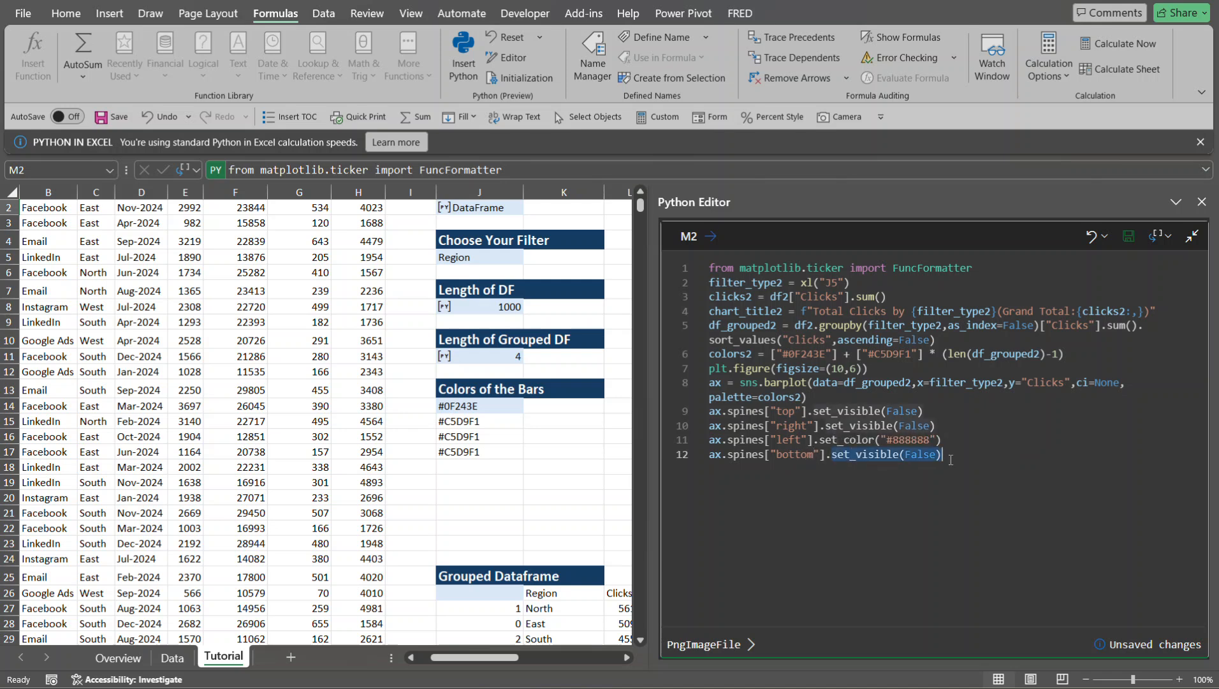
type("set")
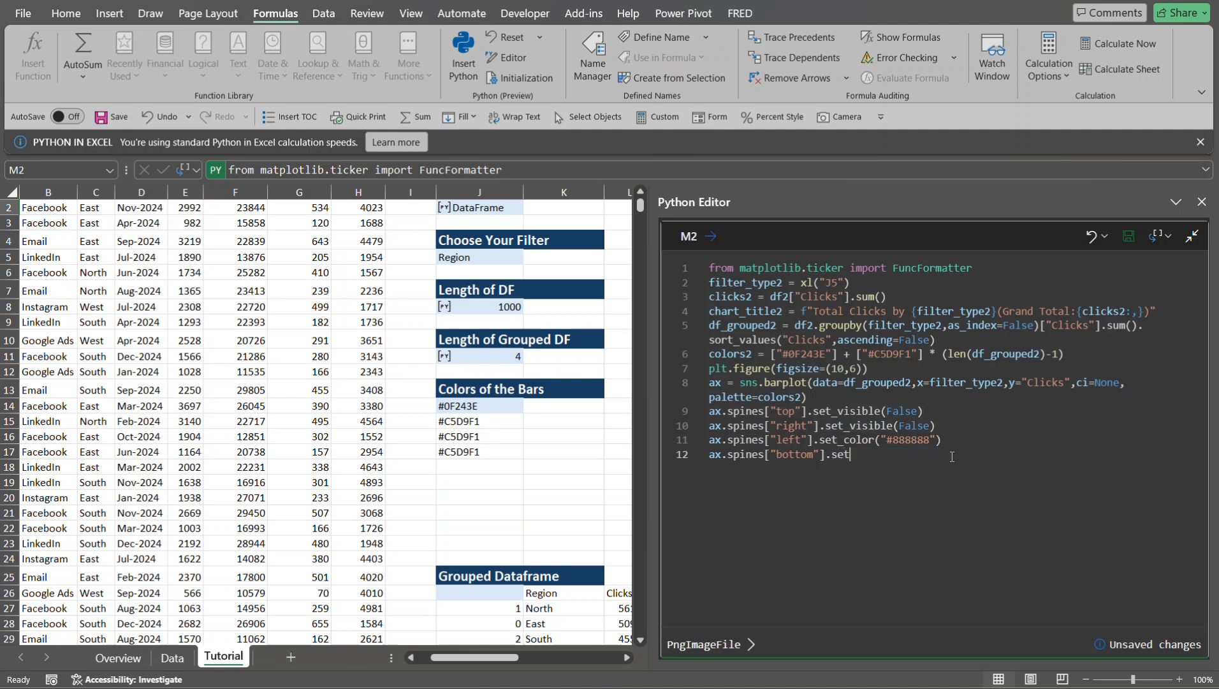
type("_color(\"#888888")
- Commit the M2 code and check the spines in the chart image preview, then return to the full code
left_click(966, 449)
key("ctrl+s")
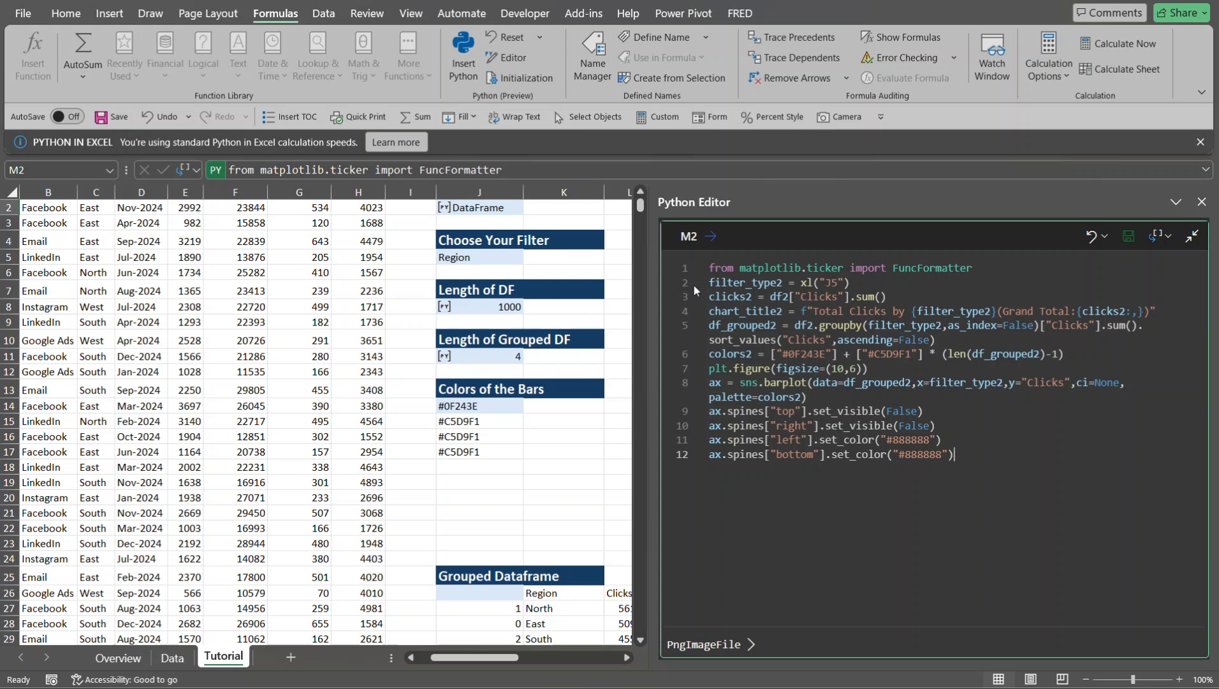
left_click(733, 645)
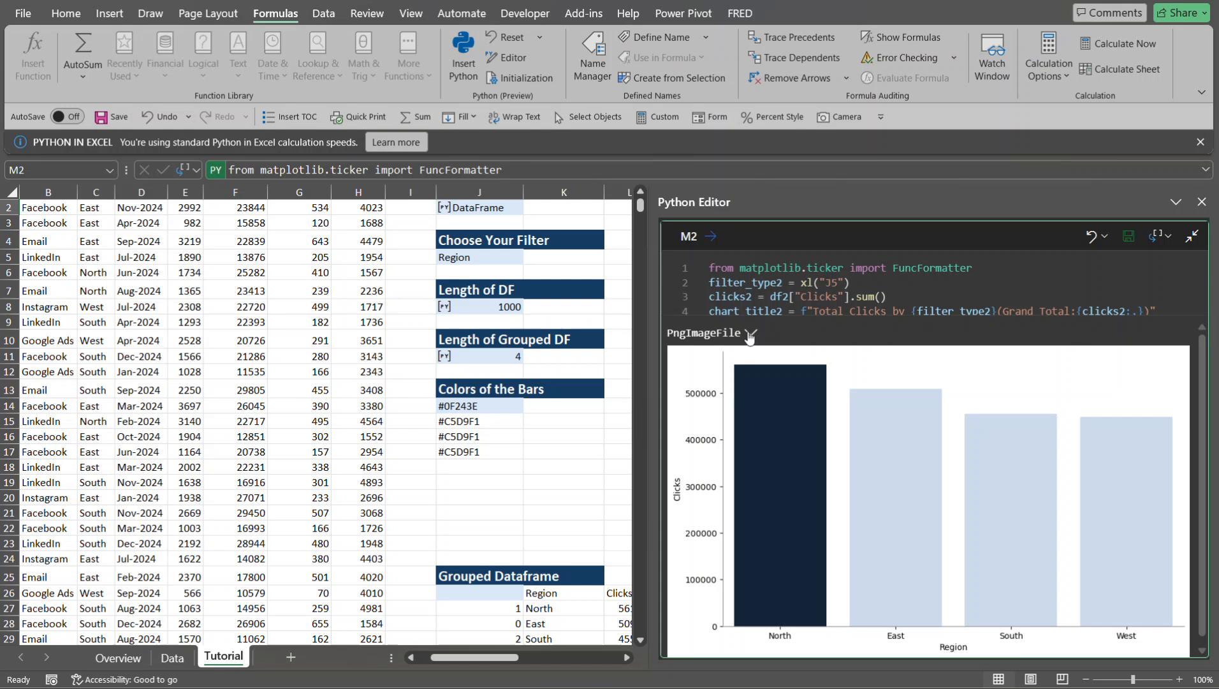
left_click(750, 333)
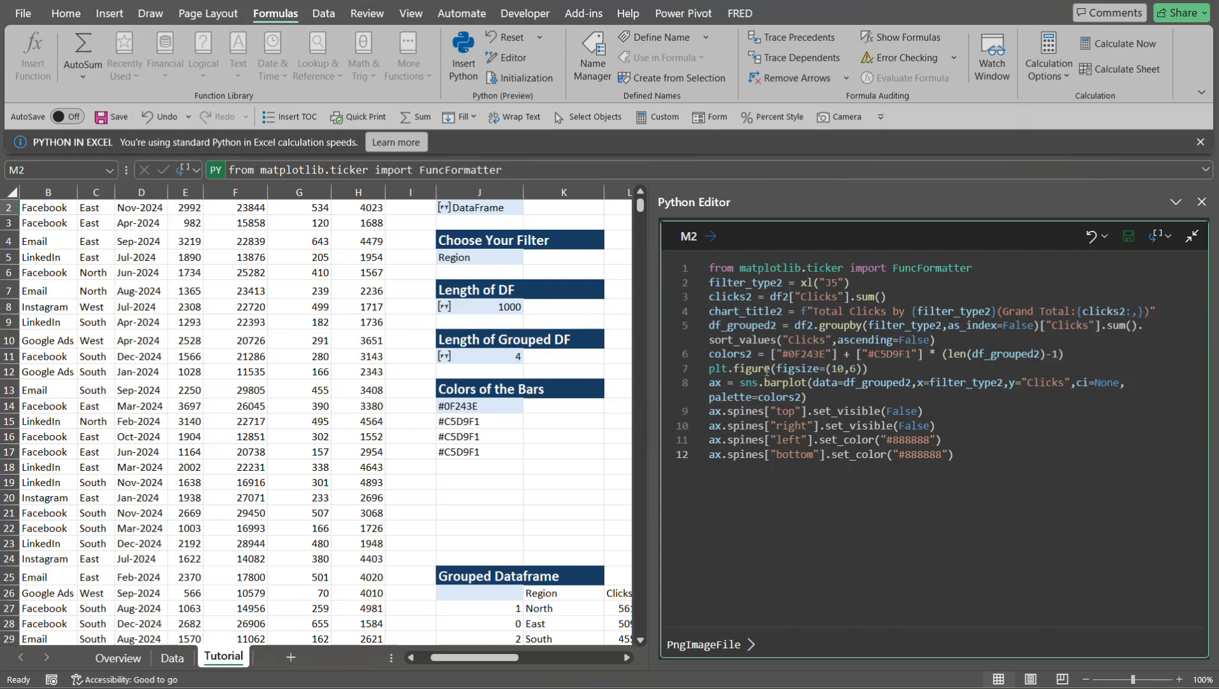
- Add a blank line and a new line 14 below the bottom spine line, and check the y-axis labels in the preview
left_click(986, 456)
key("Return")
key("Return")
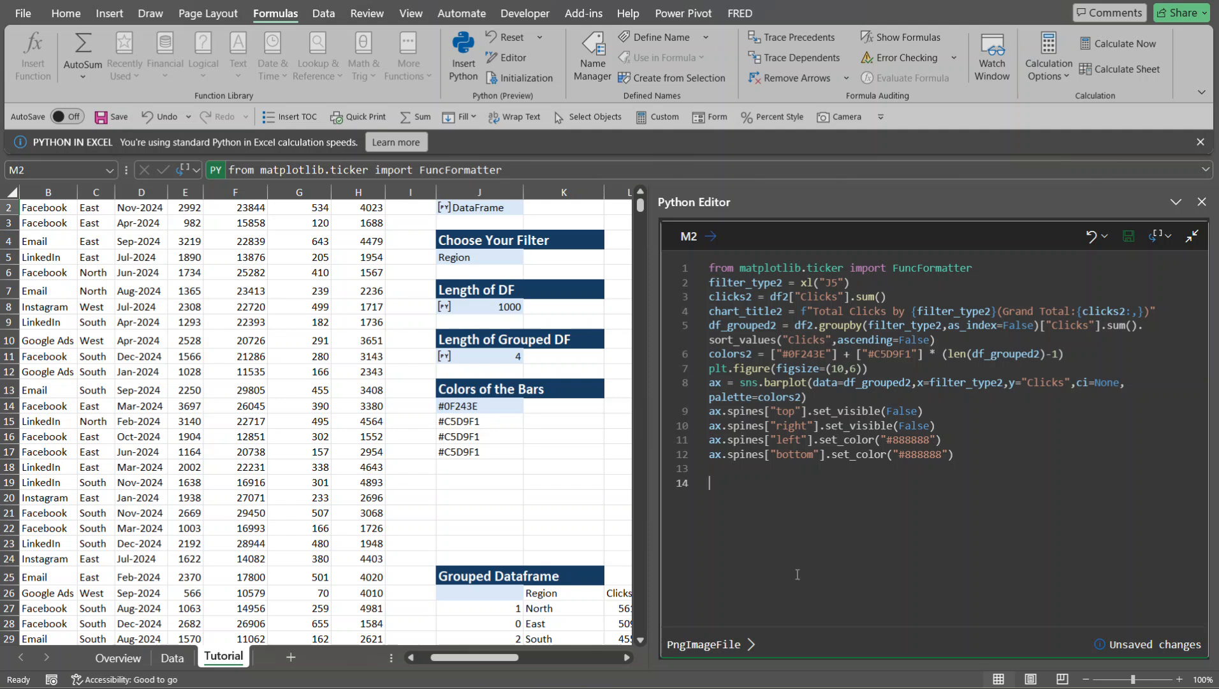
left_click(730, 646)
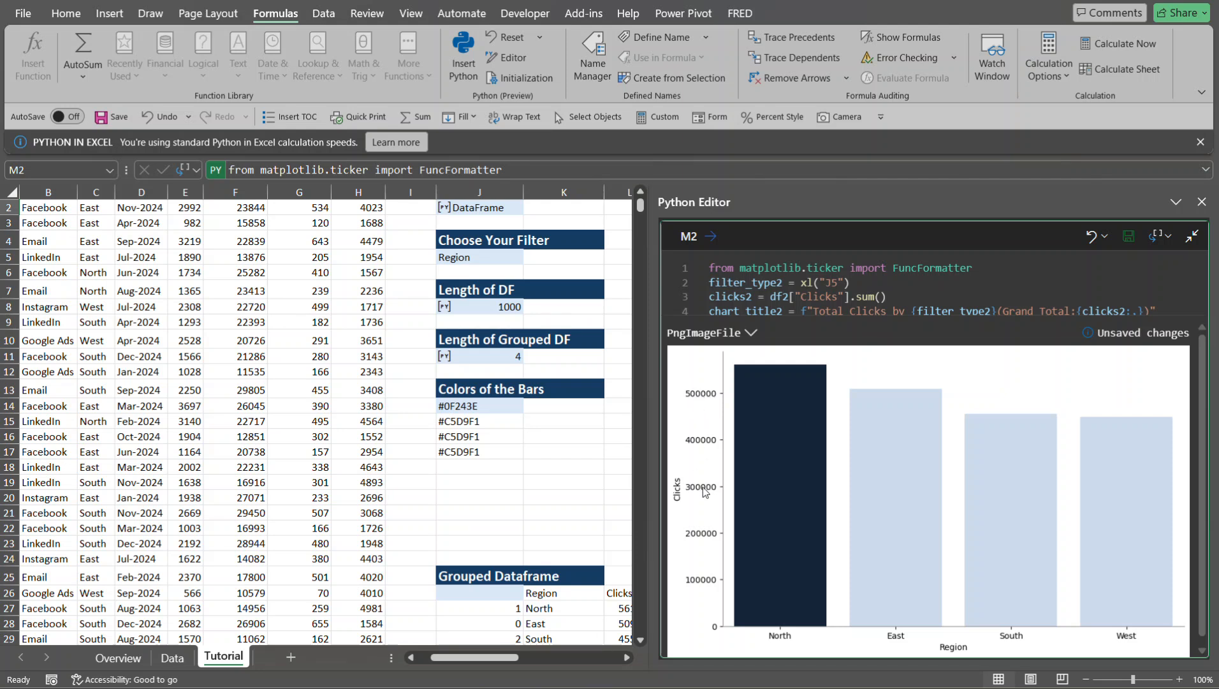
left_click(753, 333)
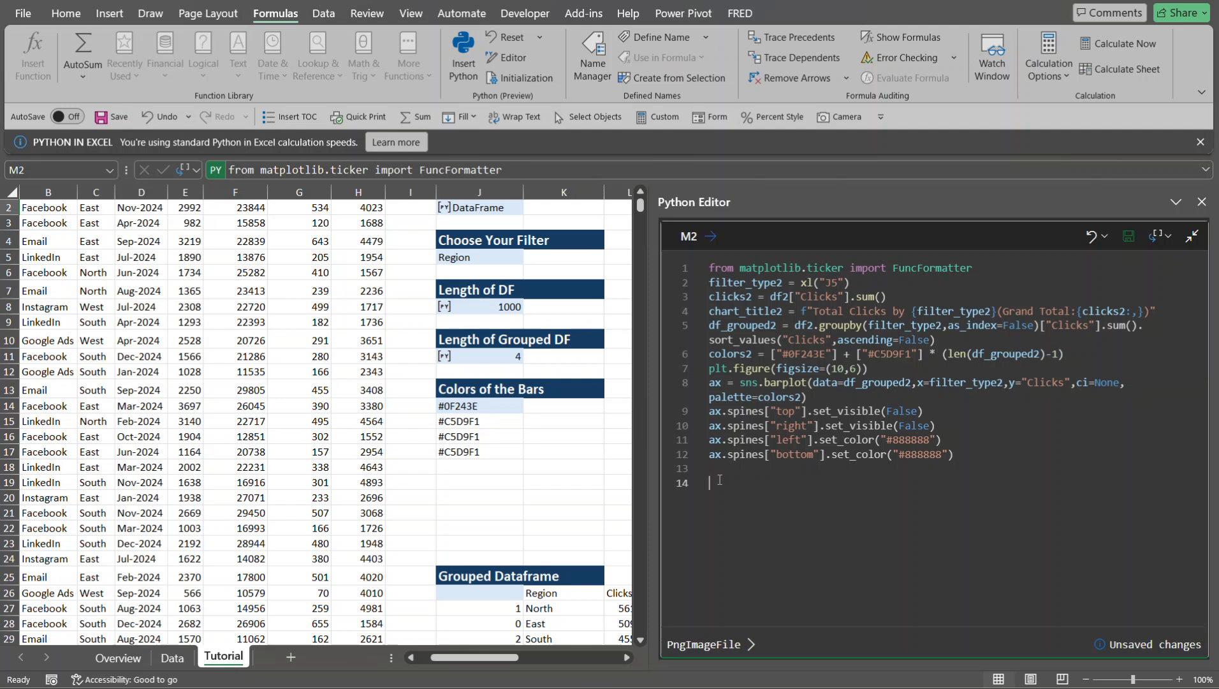
- Begin line 14 by assigning a FuncFormatter() call to the variable formatter
type("formatt")
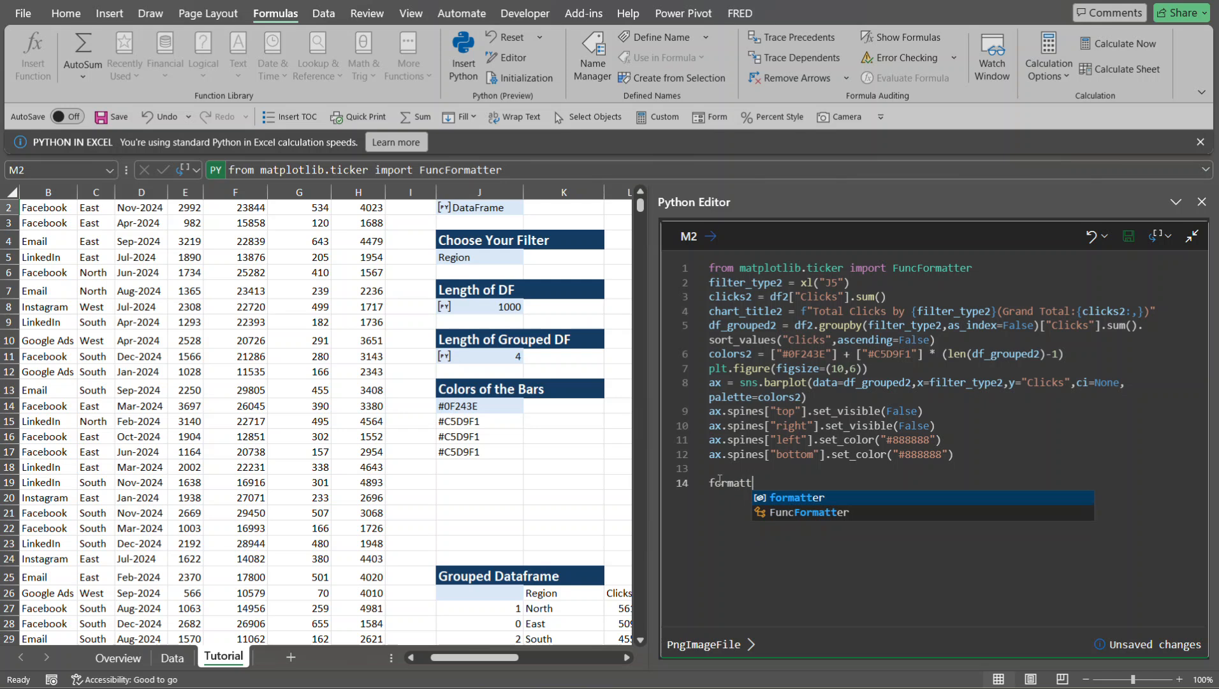
key("Tab")
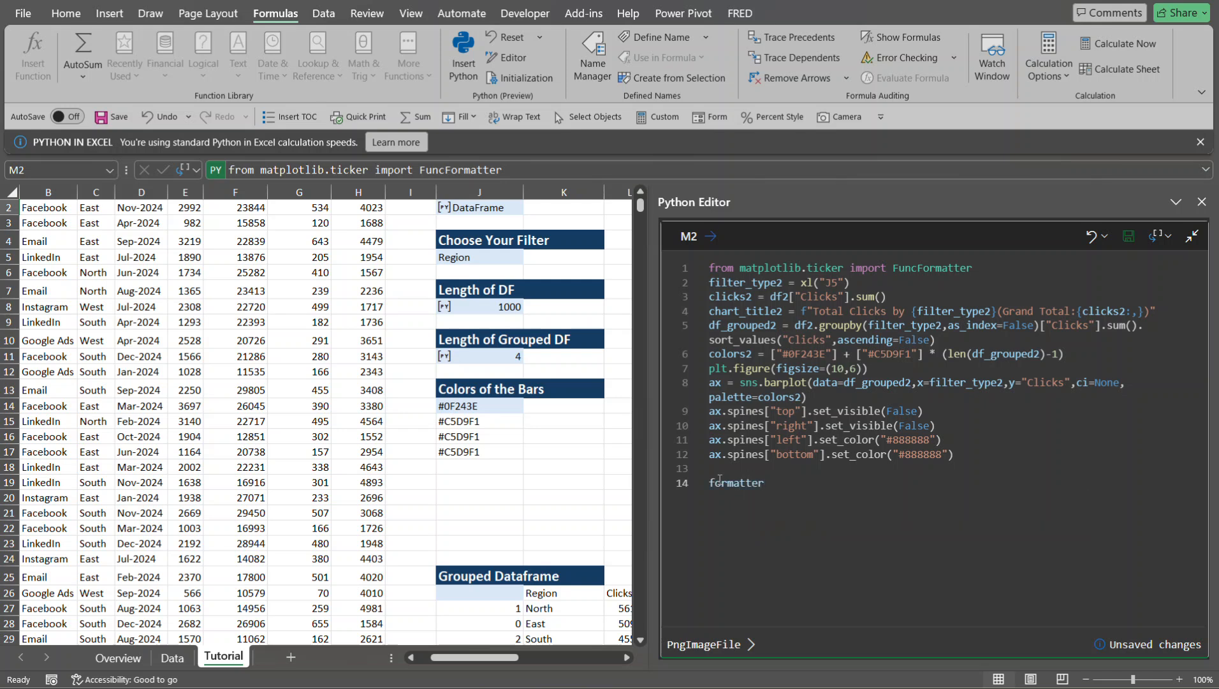
type("= Fun")
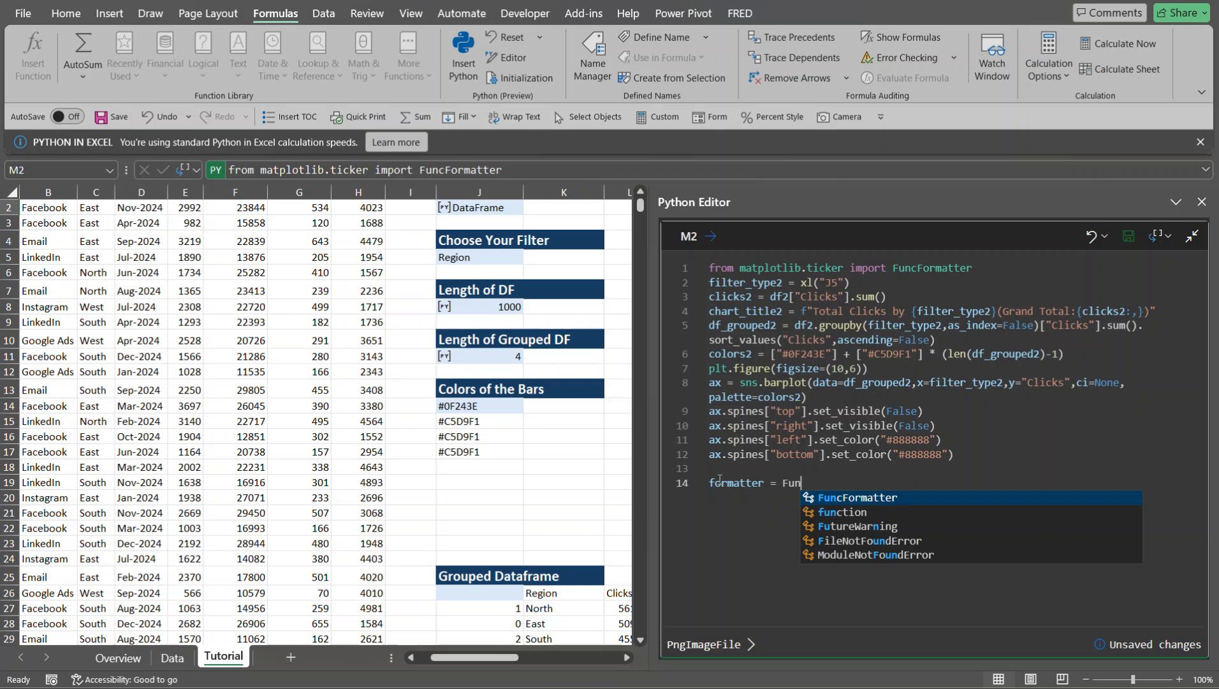
key("Tab")
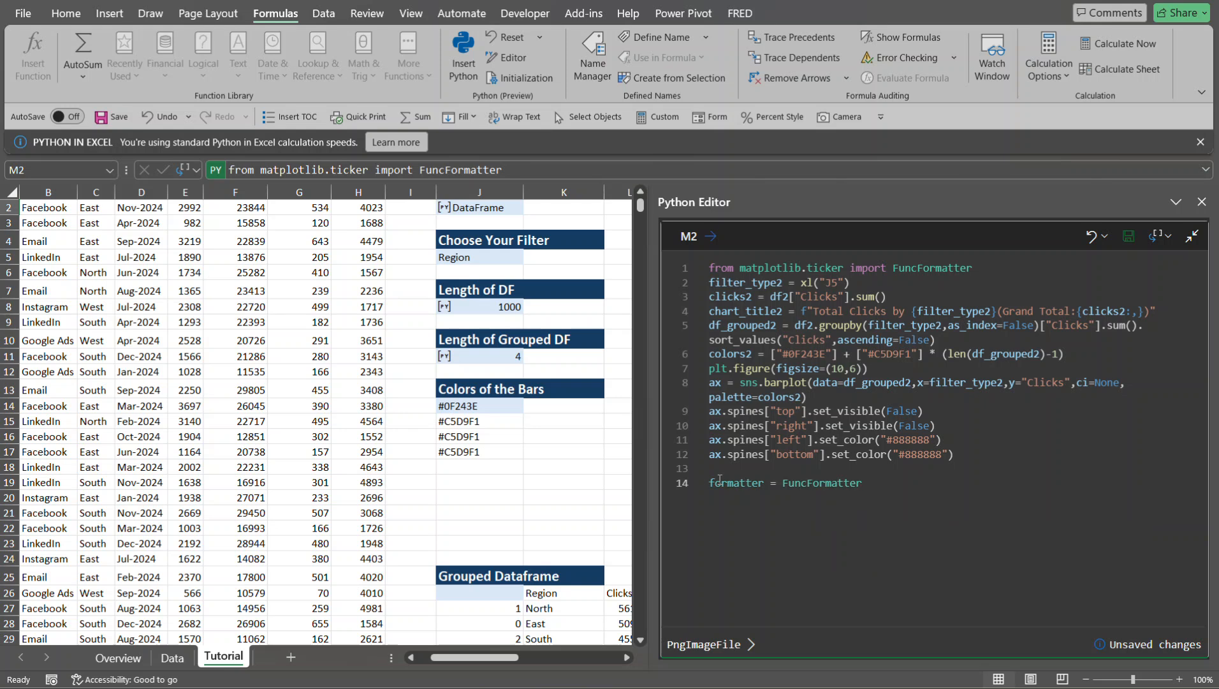
type("(")
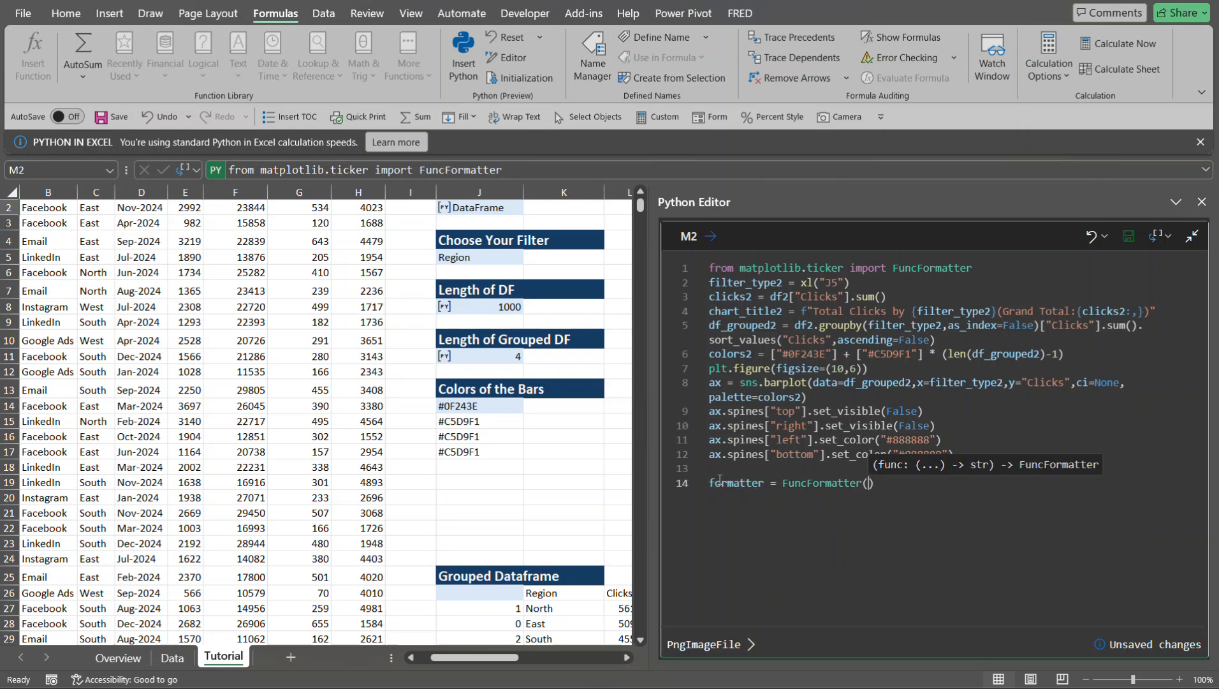
type("lamb")
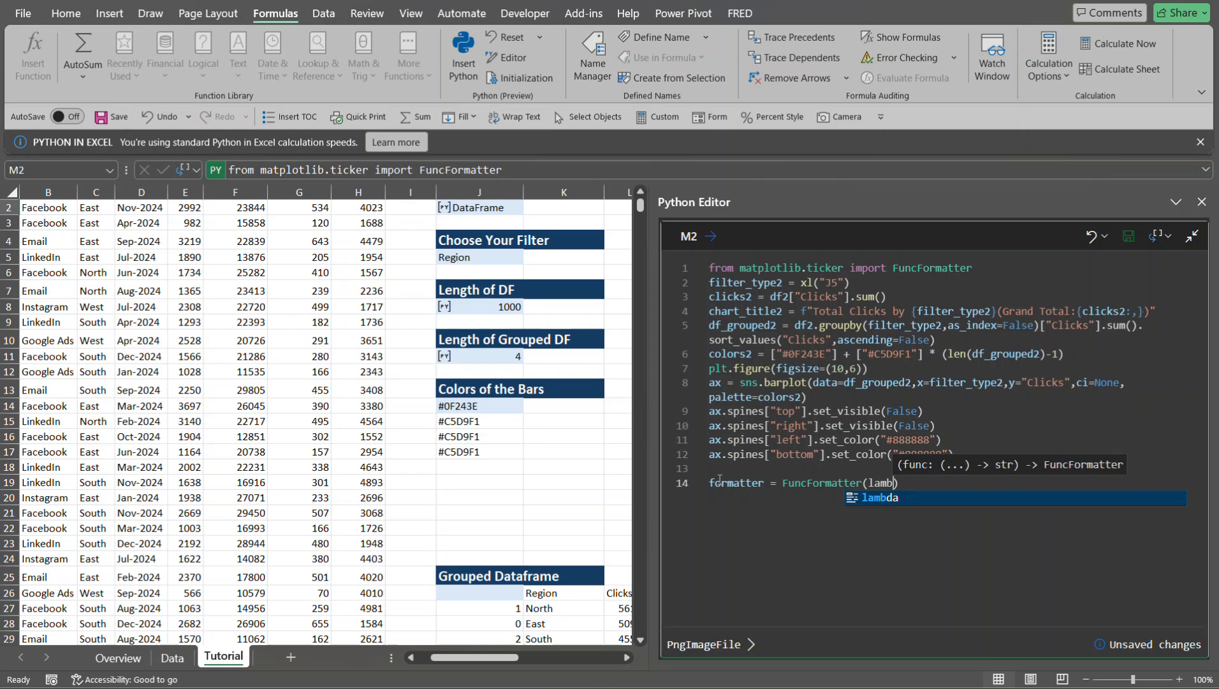
- Open a lambda taking x and _ inside the FuncFormatter call, up to its colon
key("Tab")
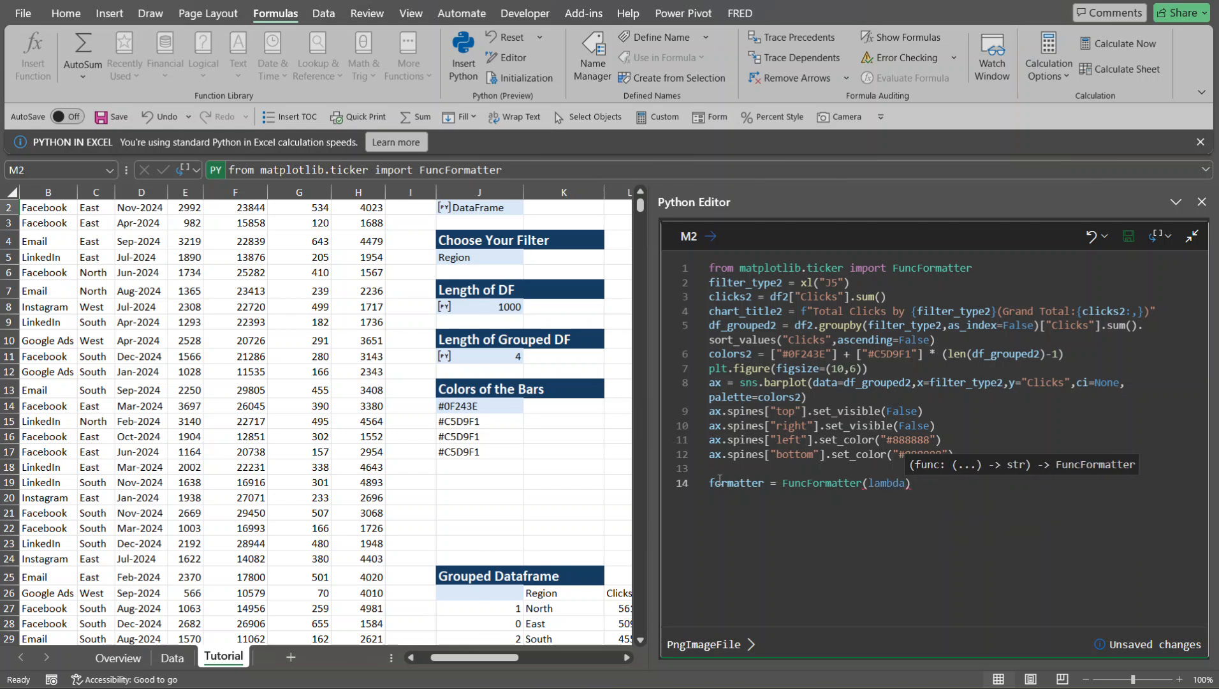
type("x")
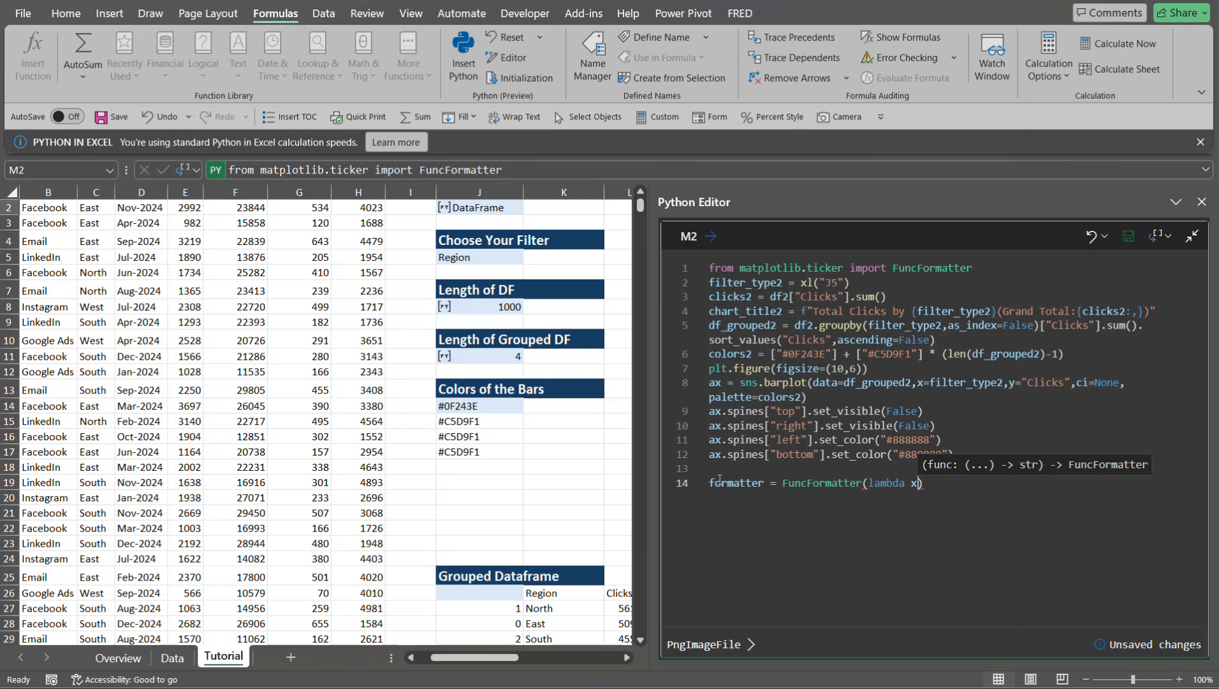
type(",")
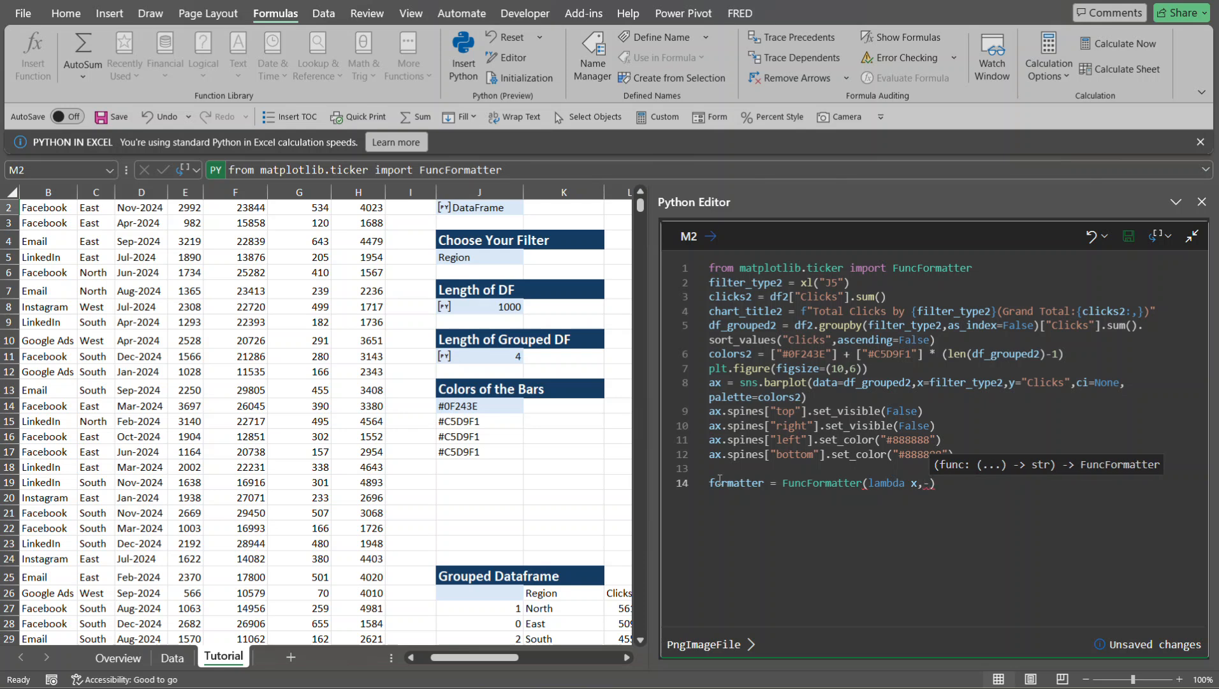
type("_")
type(":")
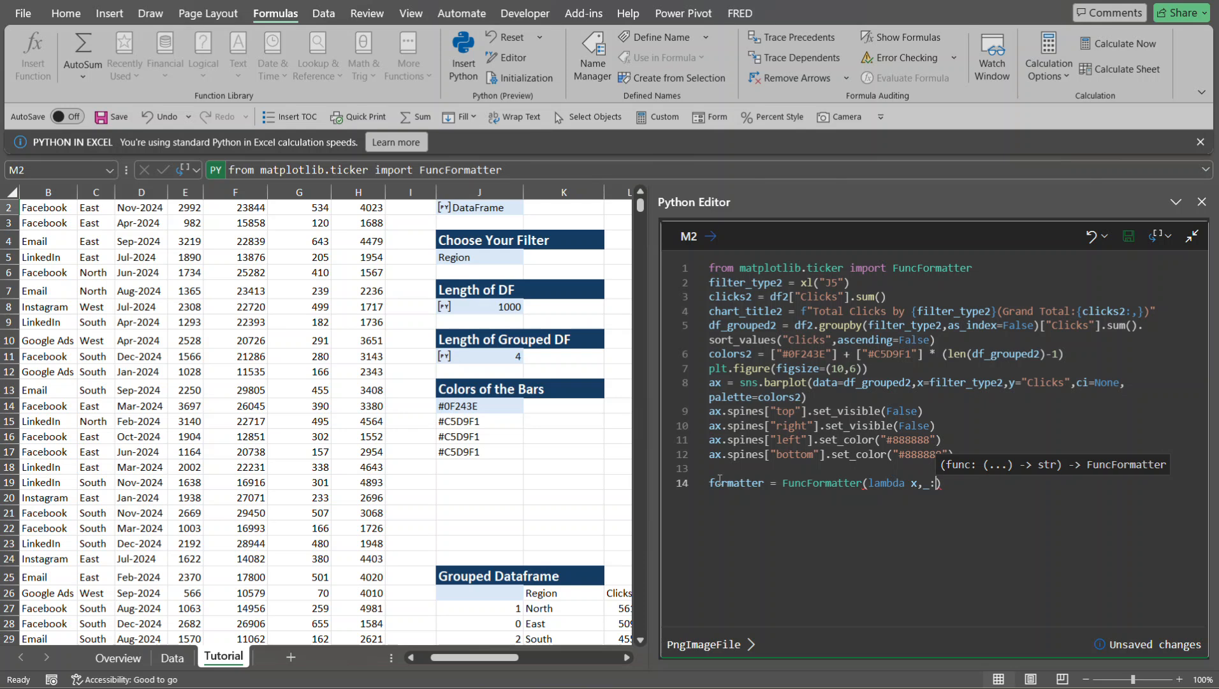
type("f")
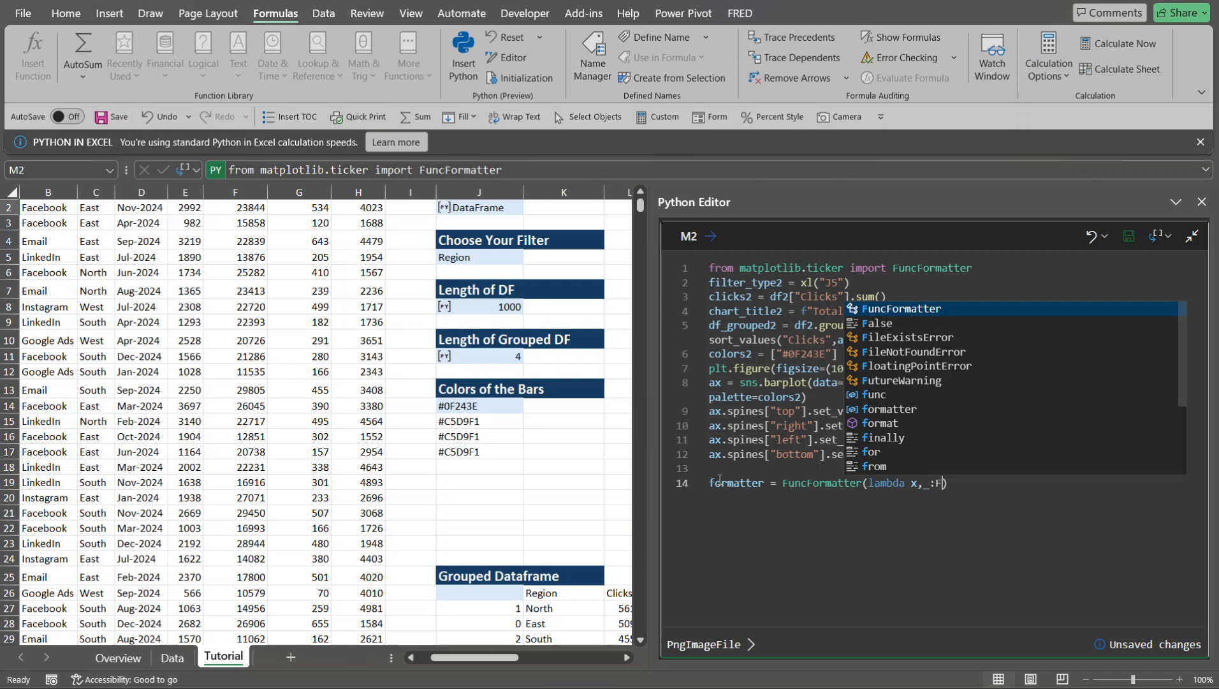
- Give the lambda an f-string that divides the value by a thousand: f"{int(x/1000)}
key("Escape")
type("\"")
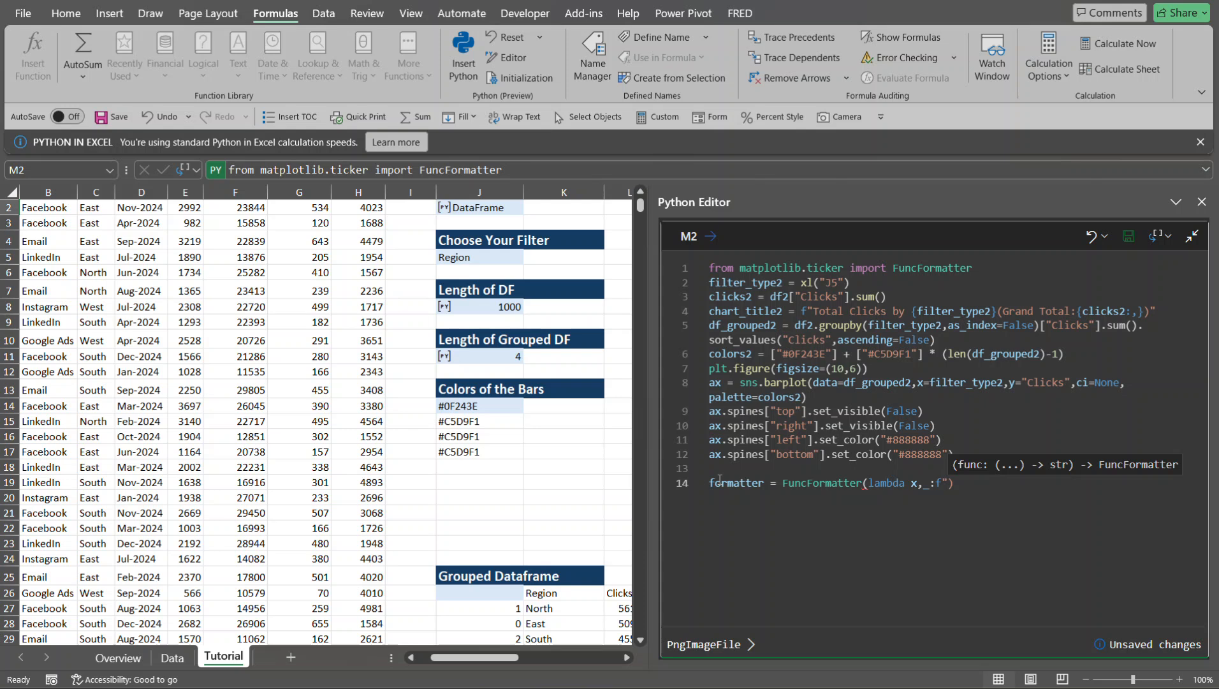
type("{")
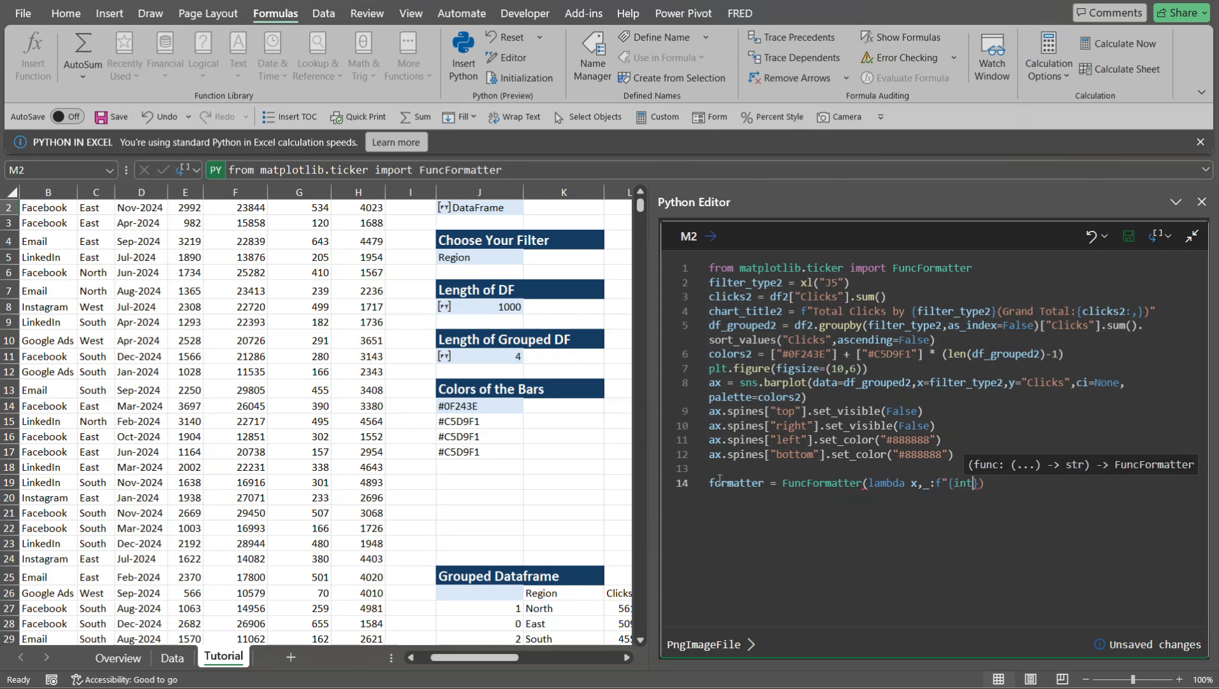
type("int(")
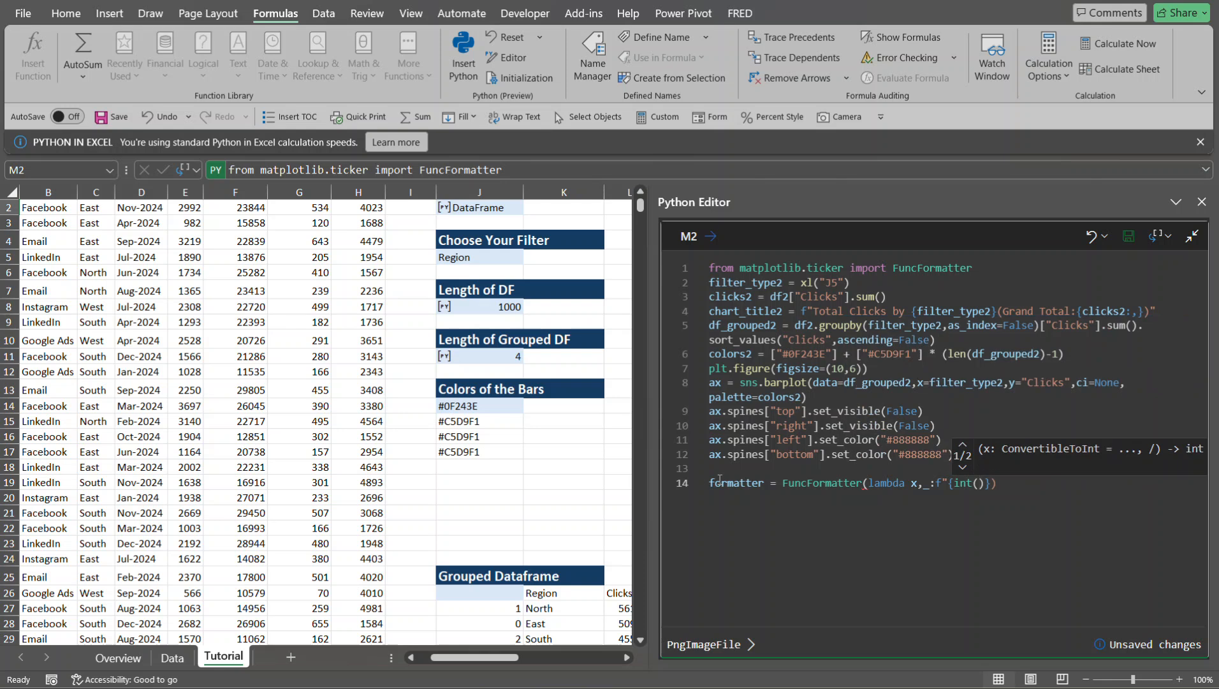
type("x/1000")
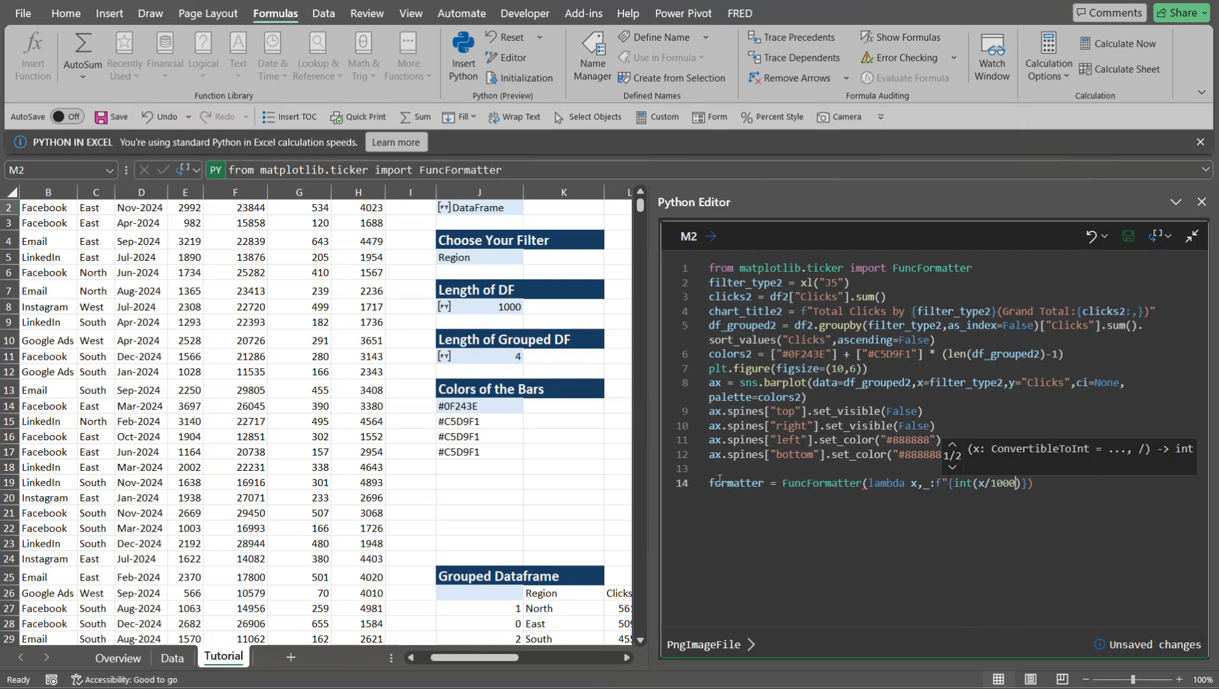
type(")")
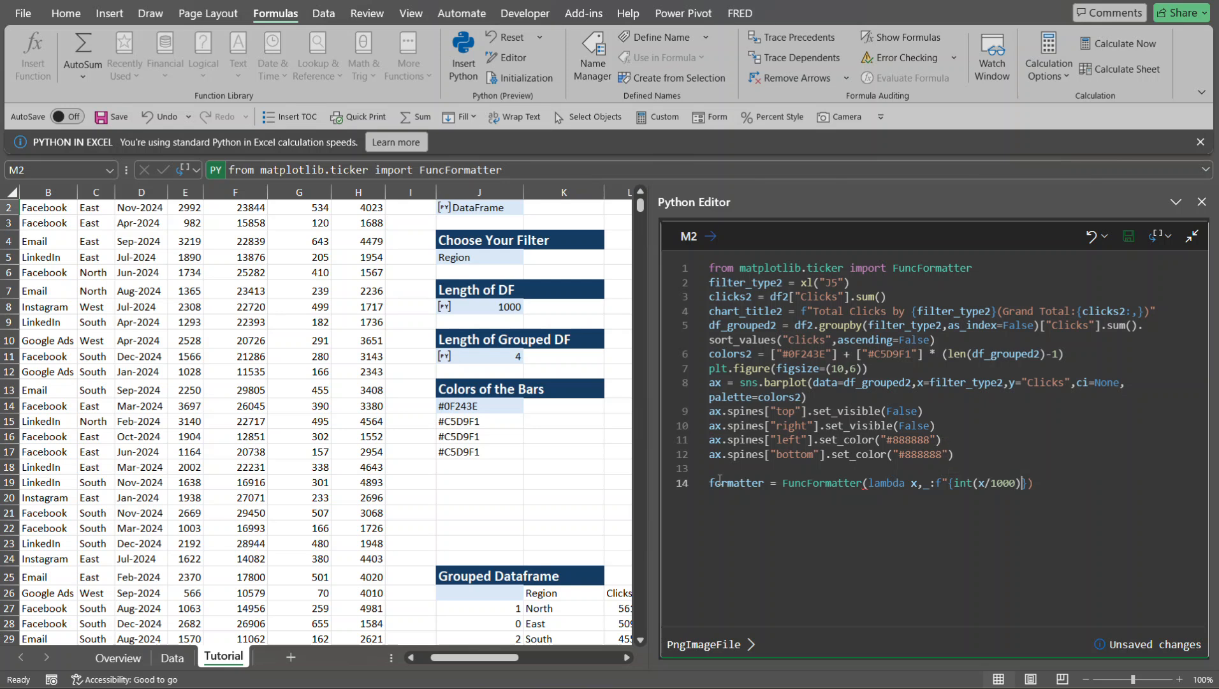
type(":,")
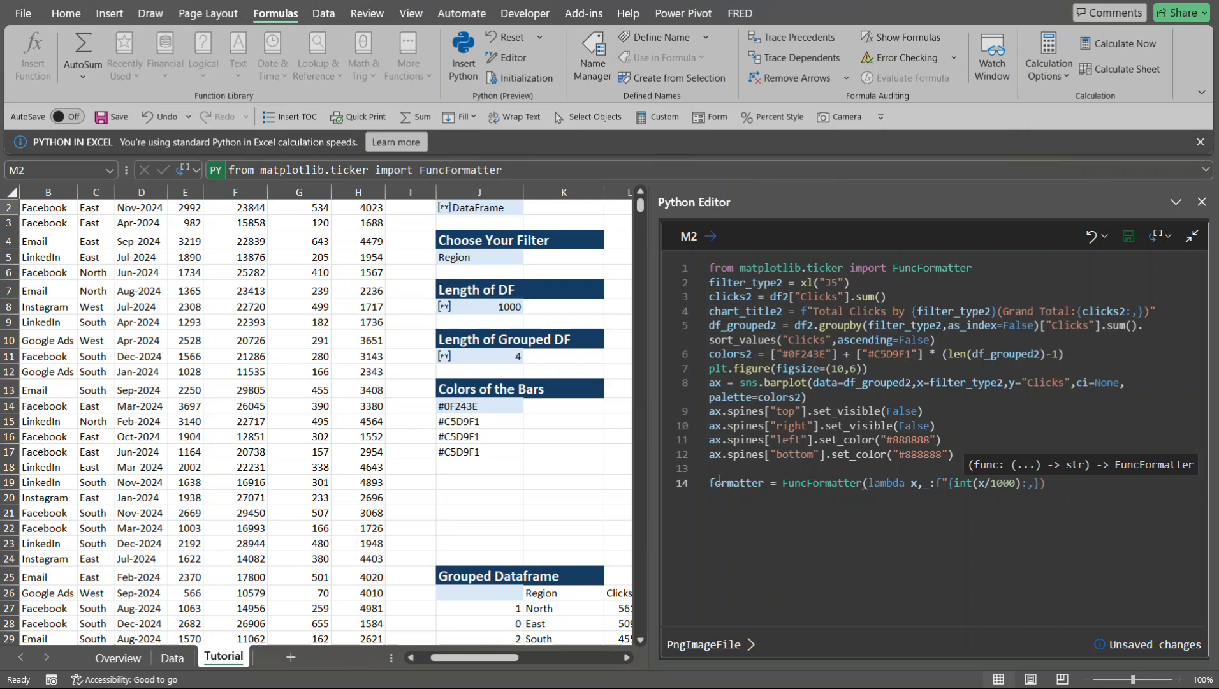
type("}K\")")
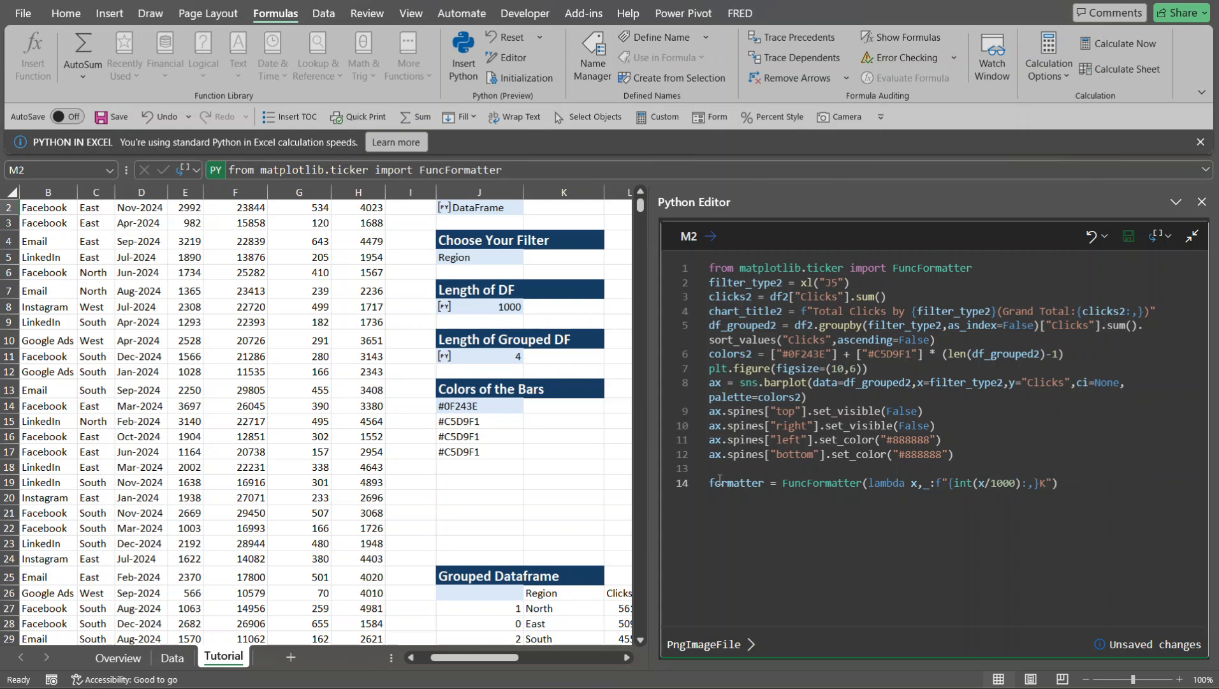
- Add line 15, ax.yaxis.set_major_formatter(formatter), to apply the formatter to the y-axis, and run the M2 code
key("Return")
type("ax")
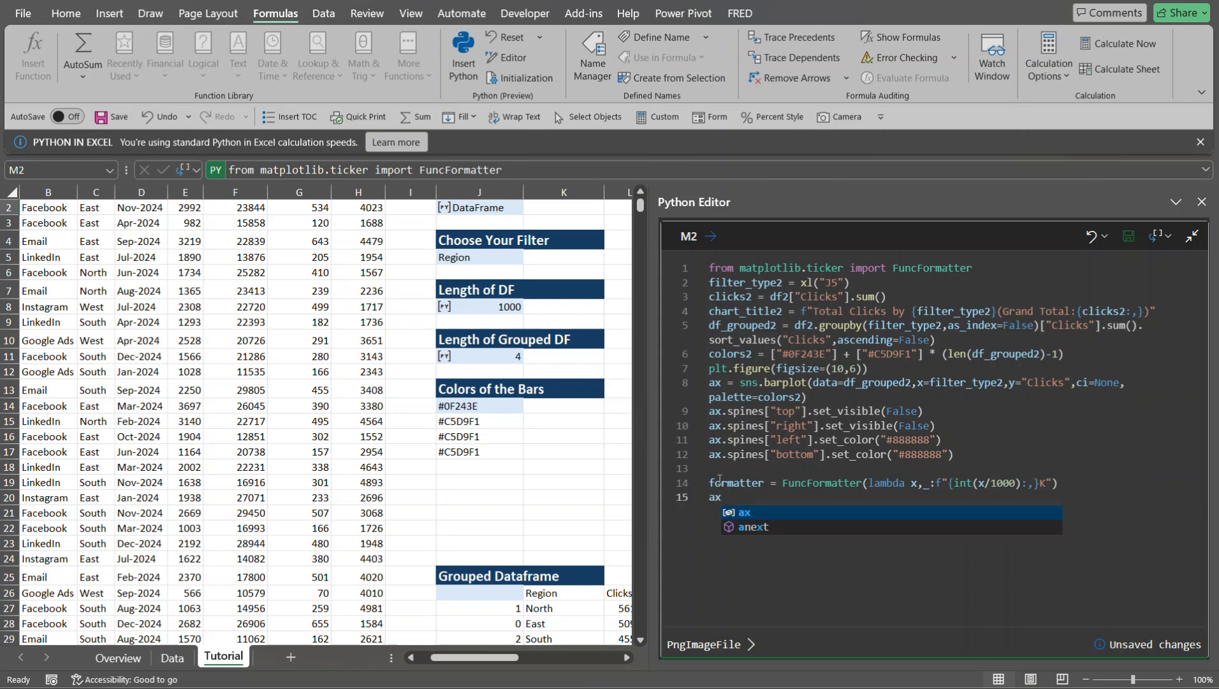
type(".")
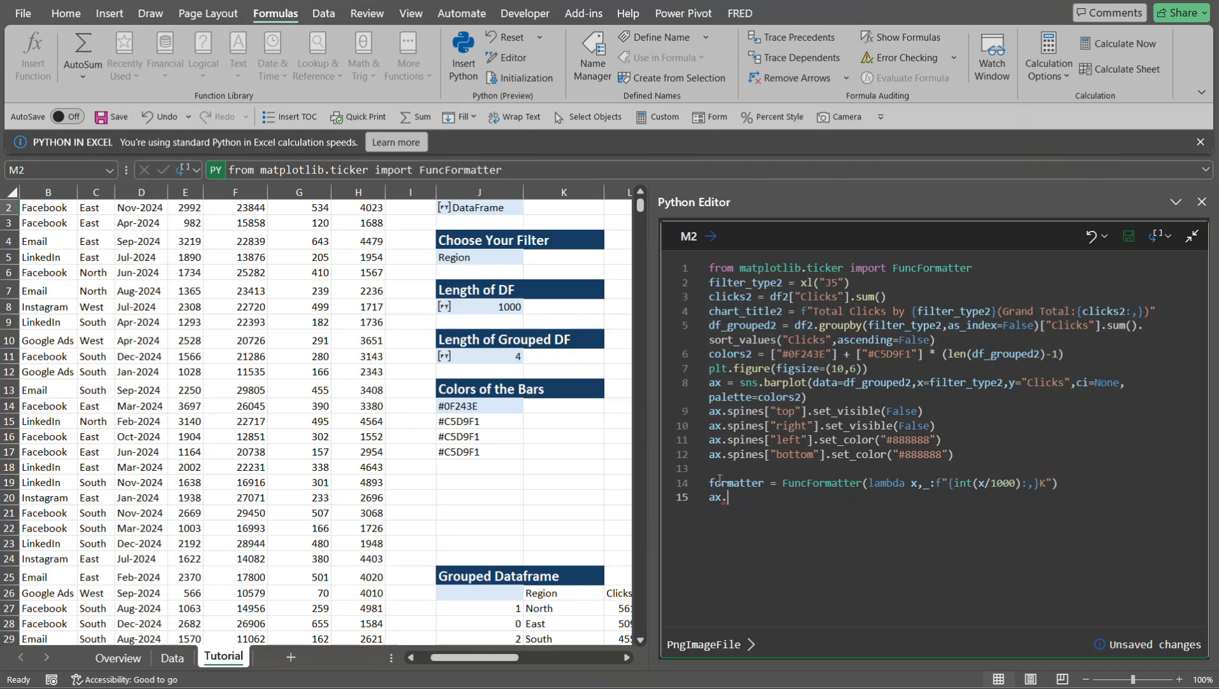
type("yaxis.set_major_formatter")
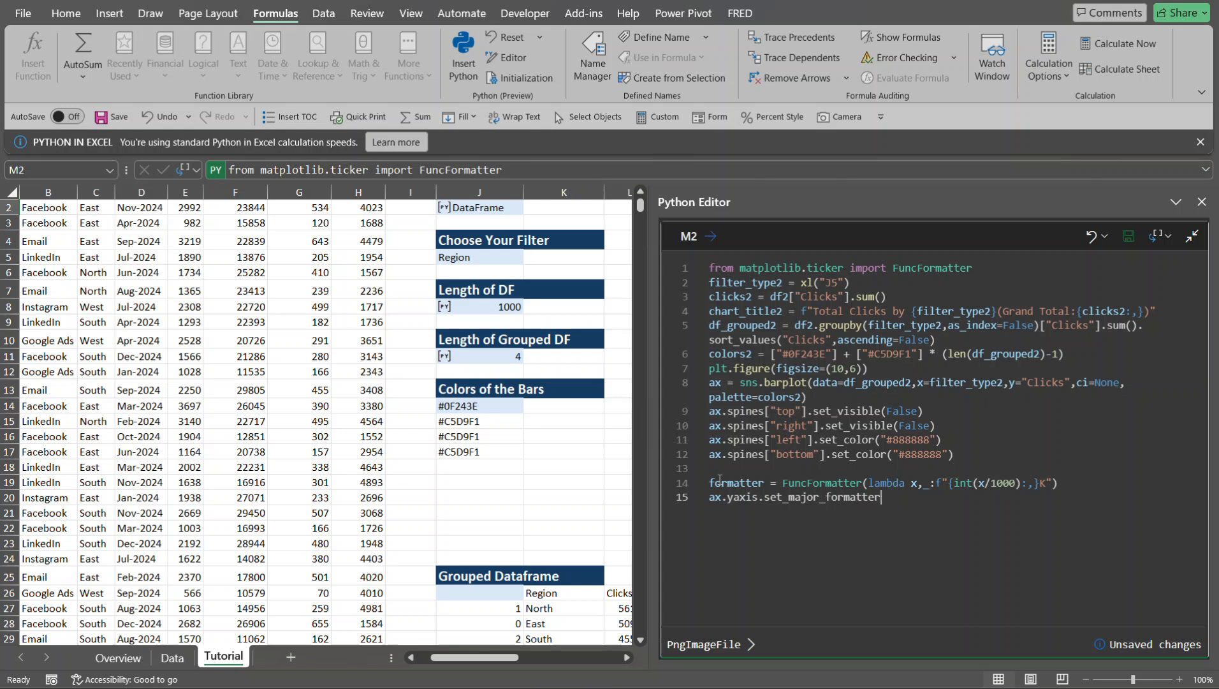
type("(forma")
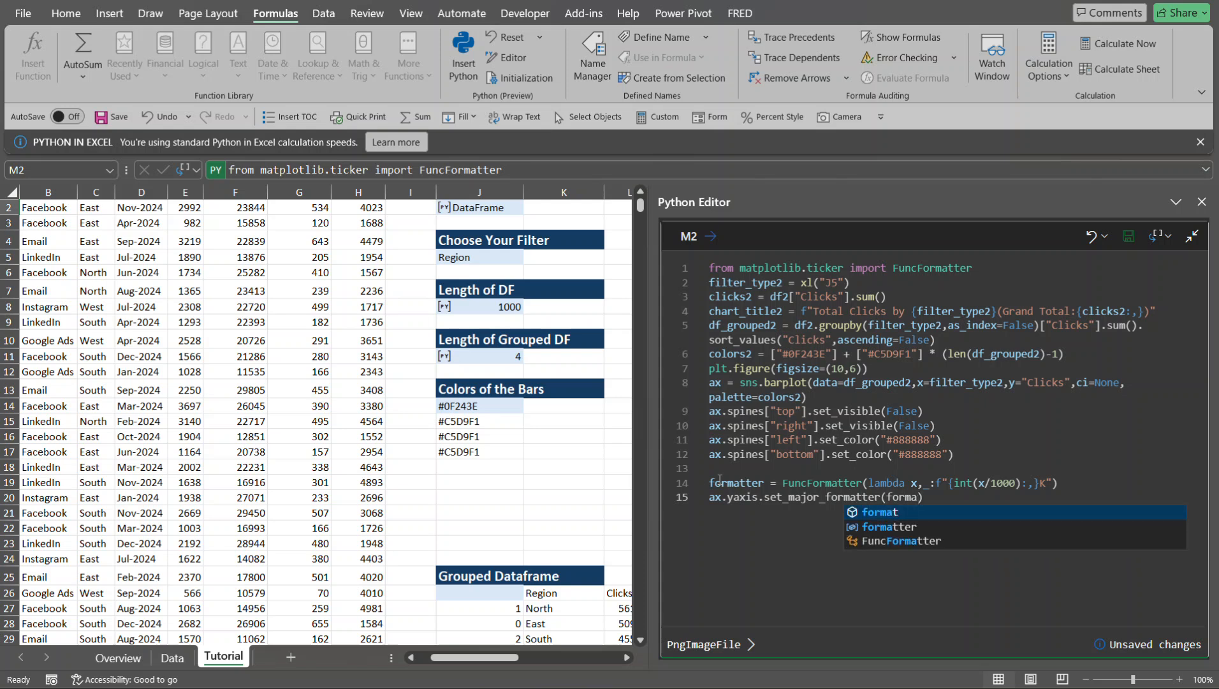
key("Down")
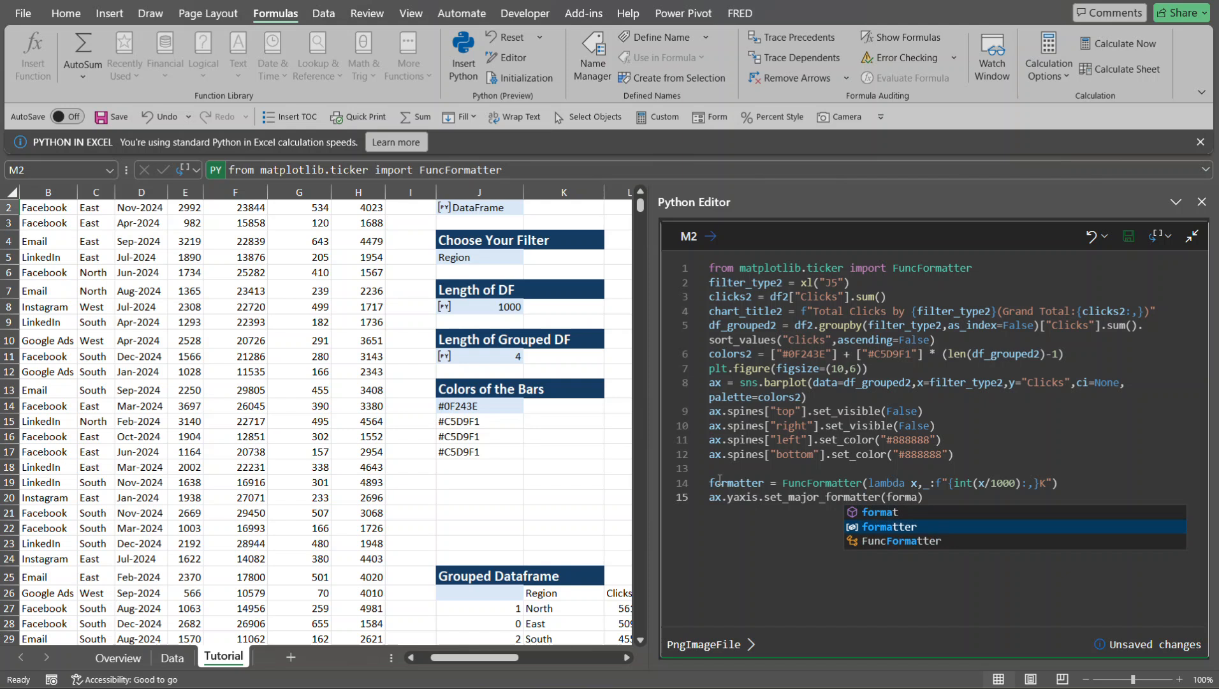
key("Tab")
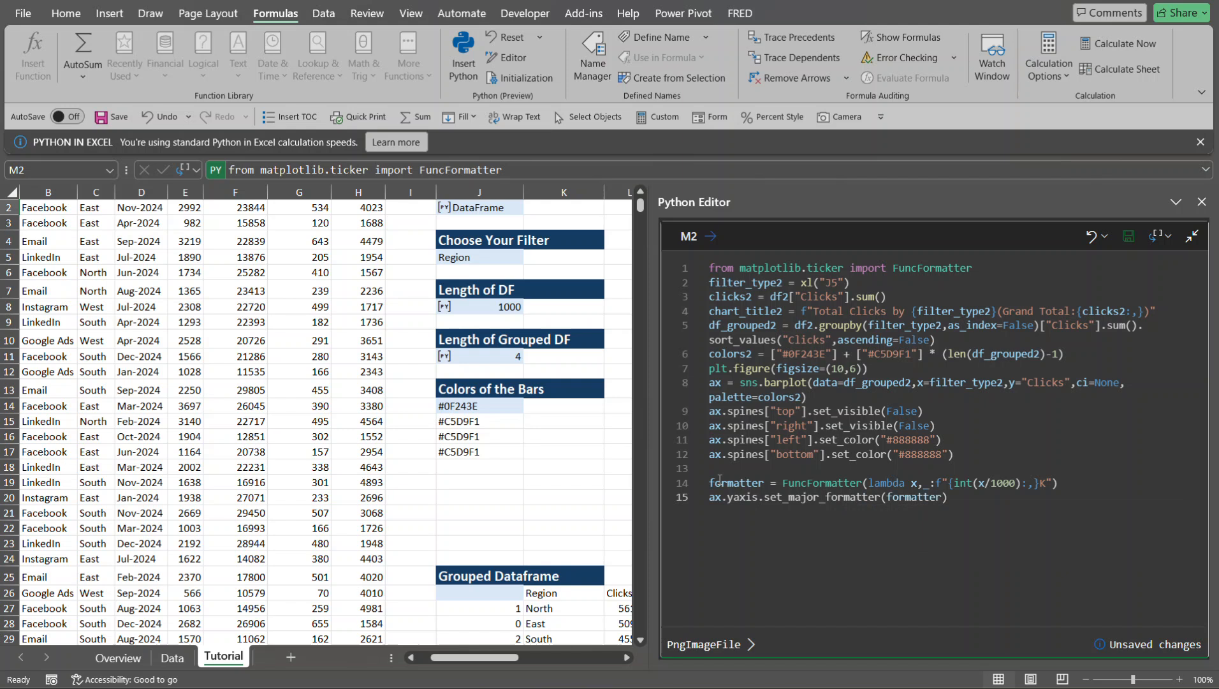
key("ctrl+Return")
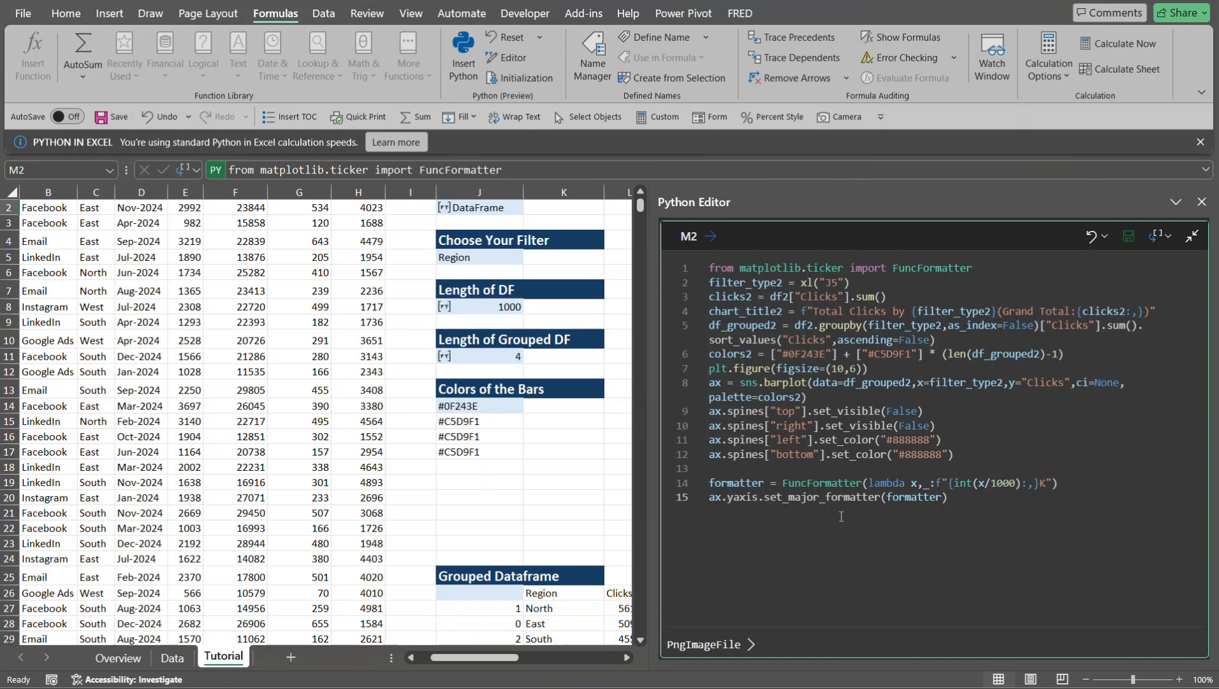
- Preview the M2 chart output and compare its y-axis labels with the formatter code
left_click(752, 644)
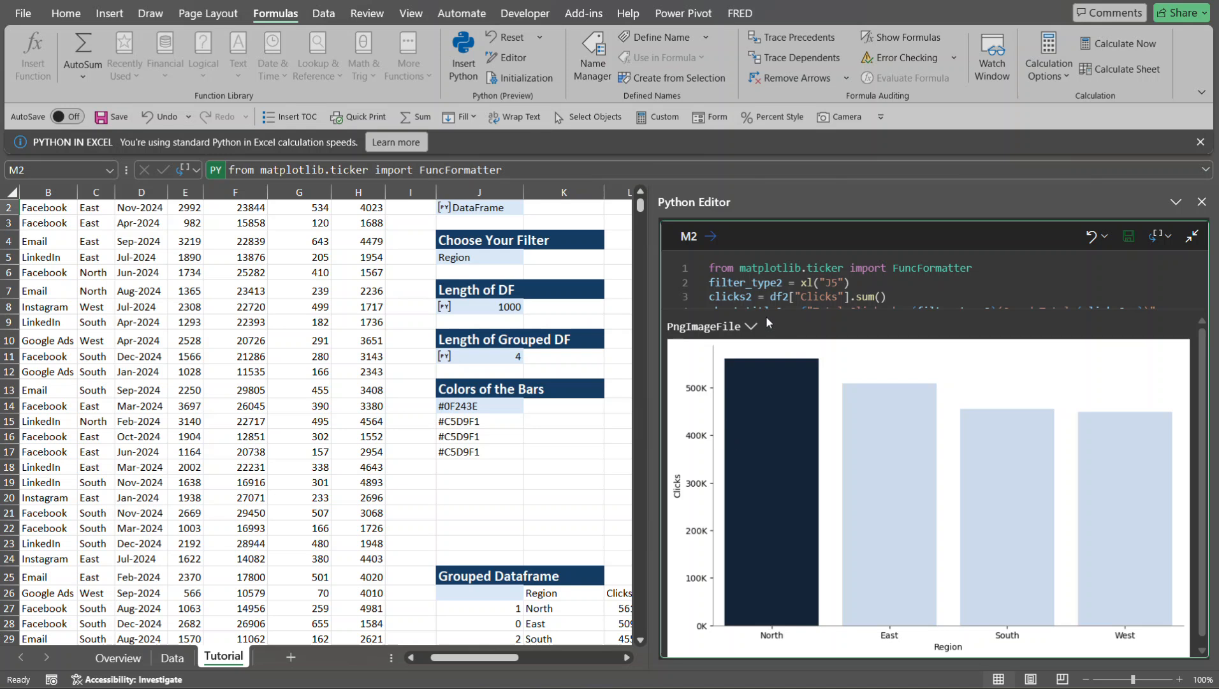
left_click(750, 326)
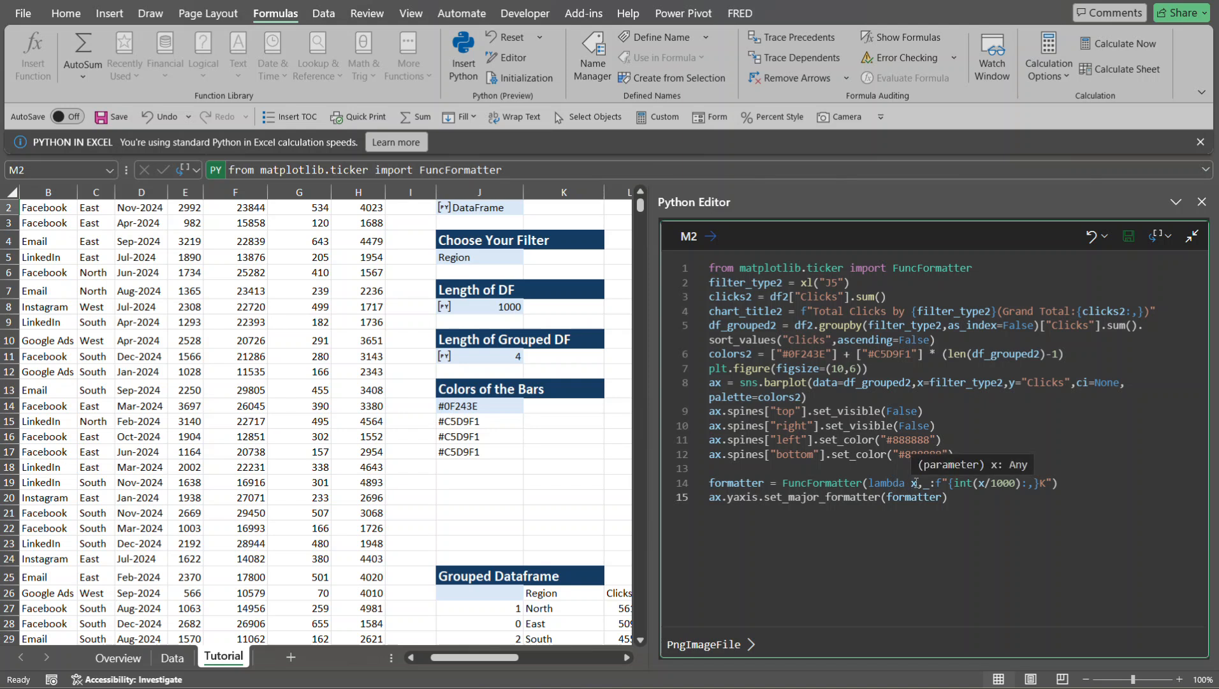
left_click(750, 644)
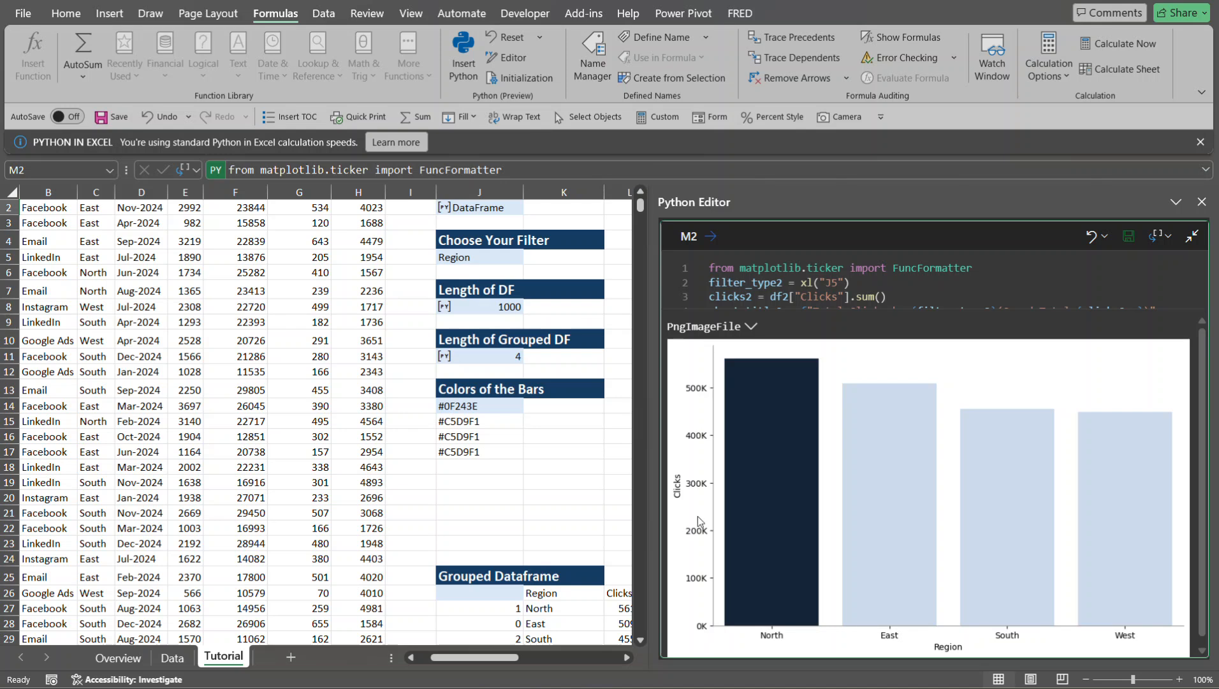
left_click(751, 327)
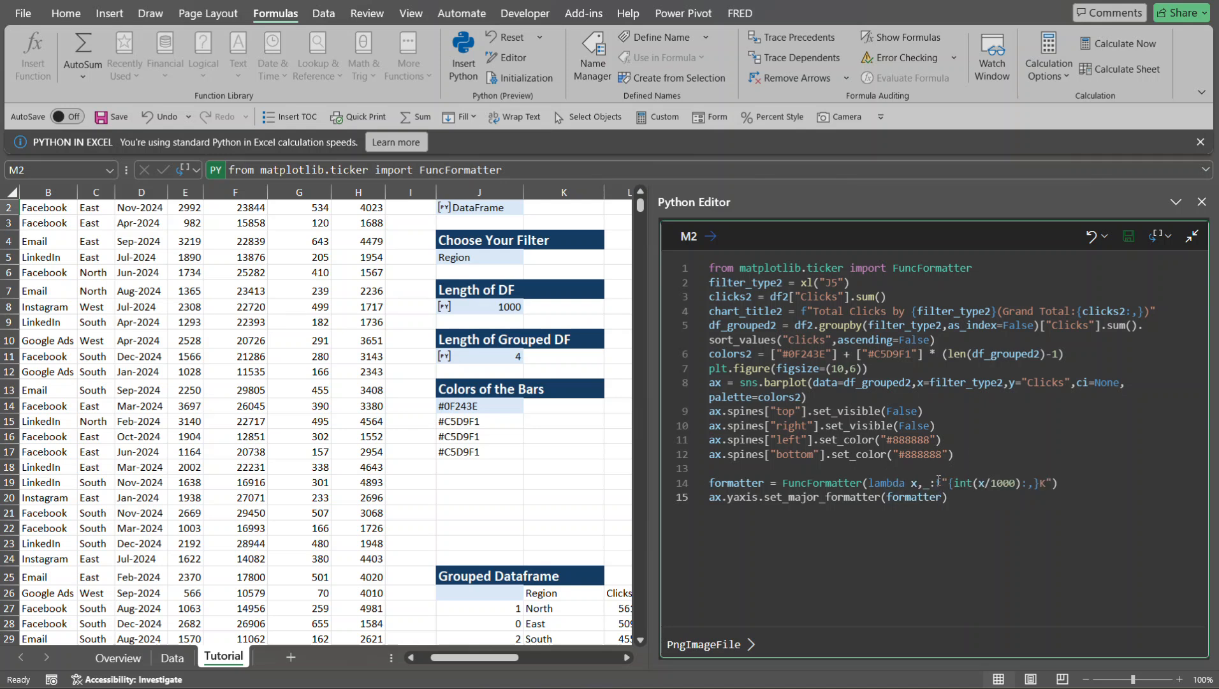
type("f")
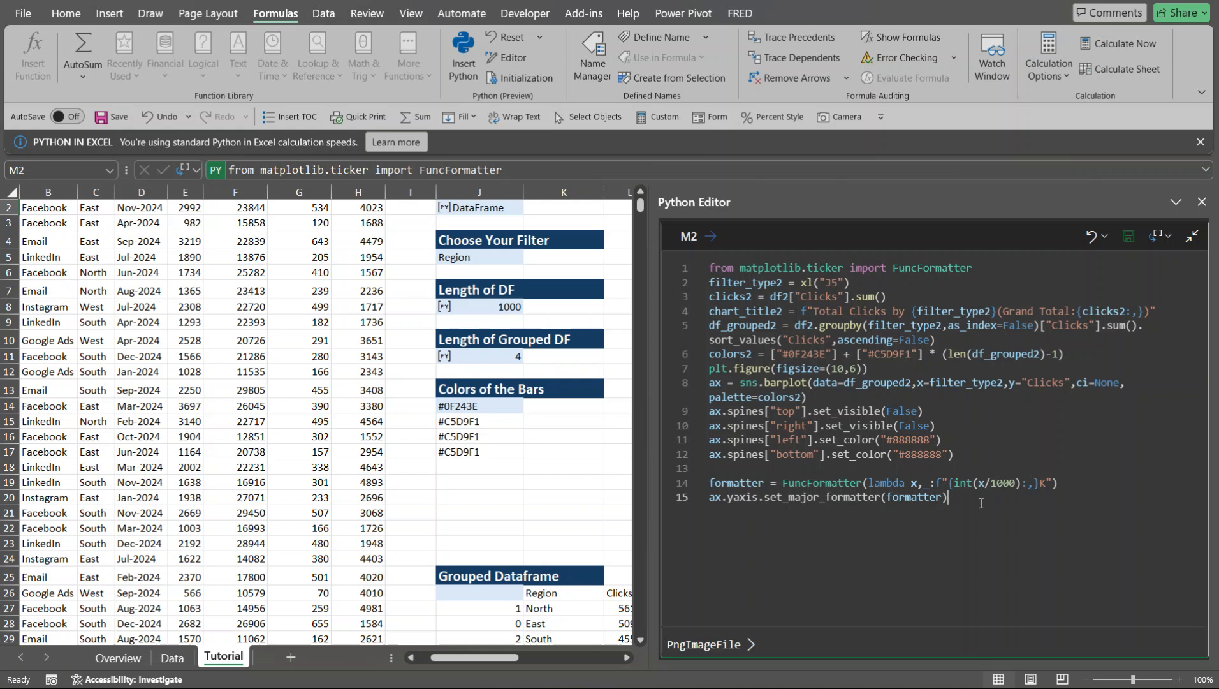
- Add two new lines below the formatter code and check the data labels of the finished chart on the Overview sheet, returning to Tutorial
key("Return")
key("Return")
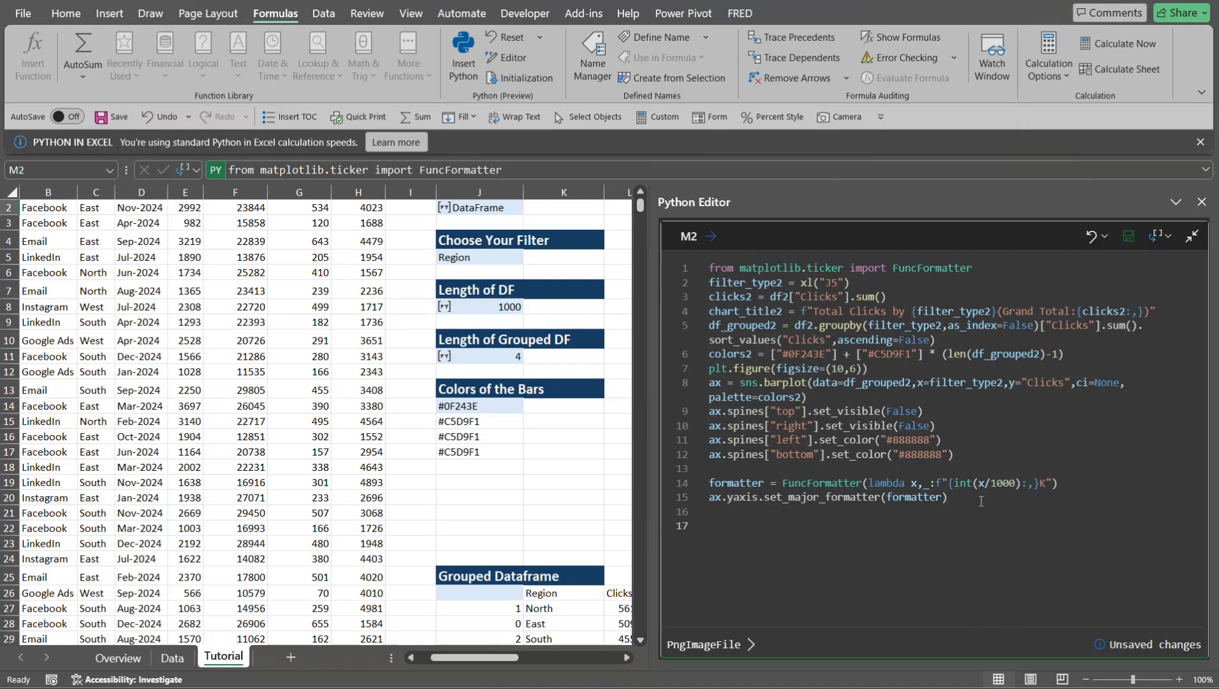
left_click(113, 659)
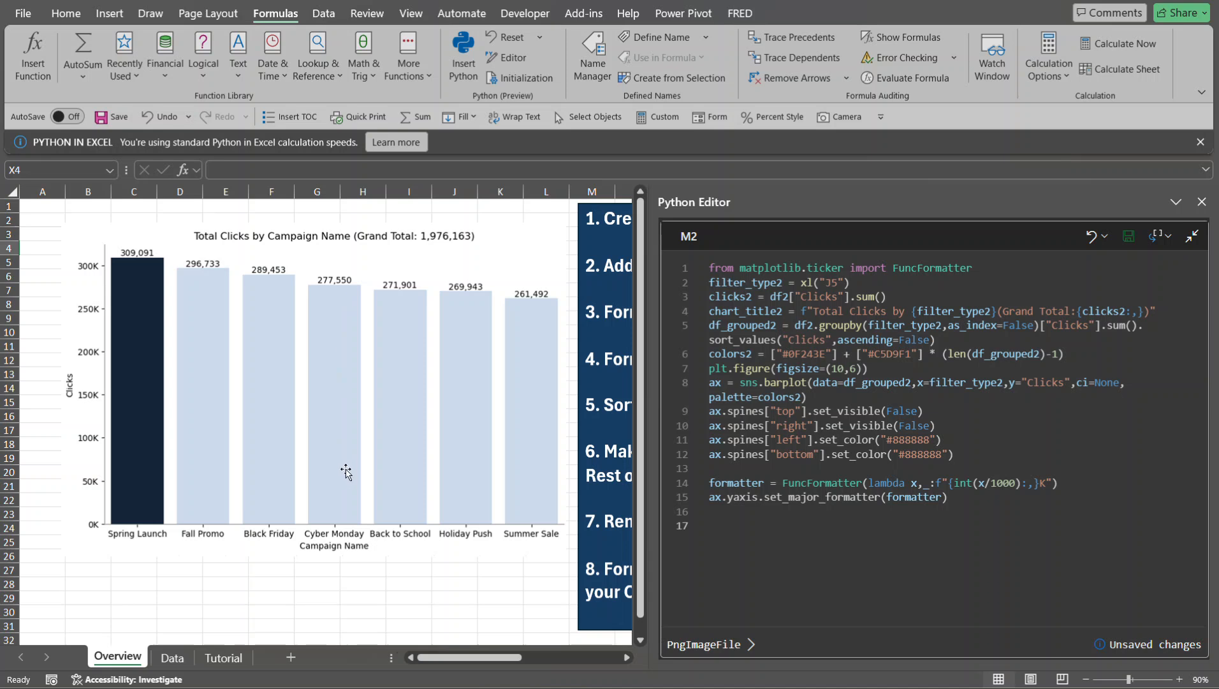
left_click(710, 534)
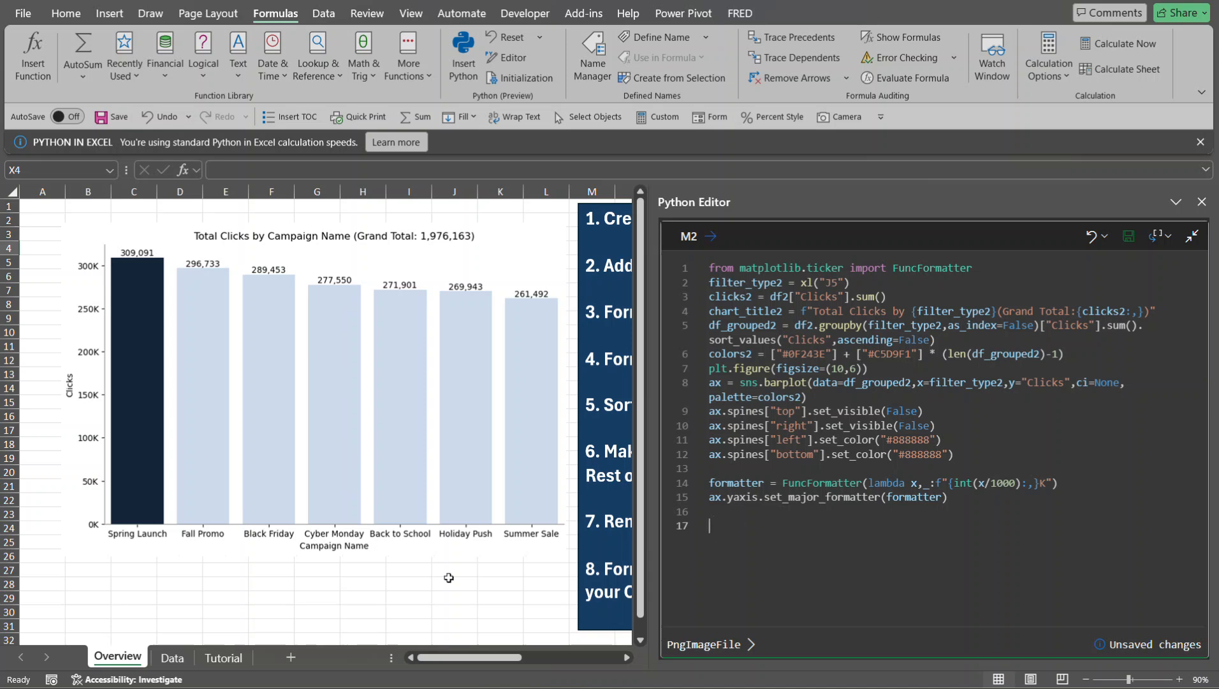
left_click(231, 664)
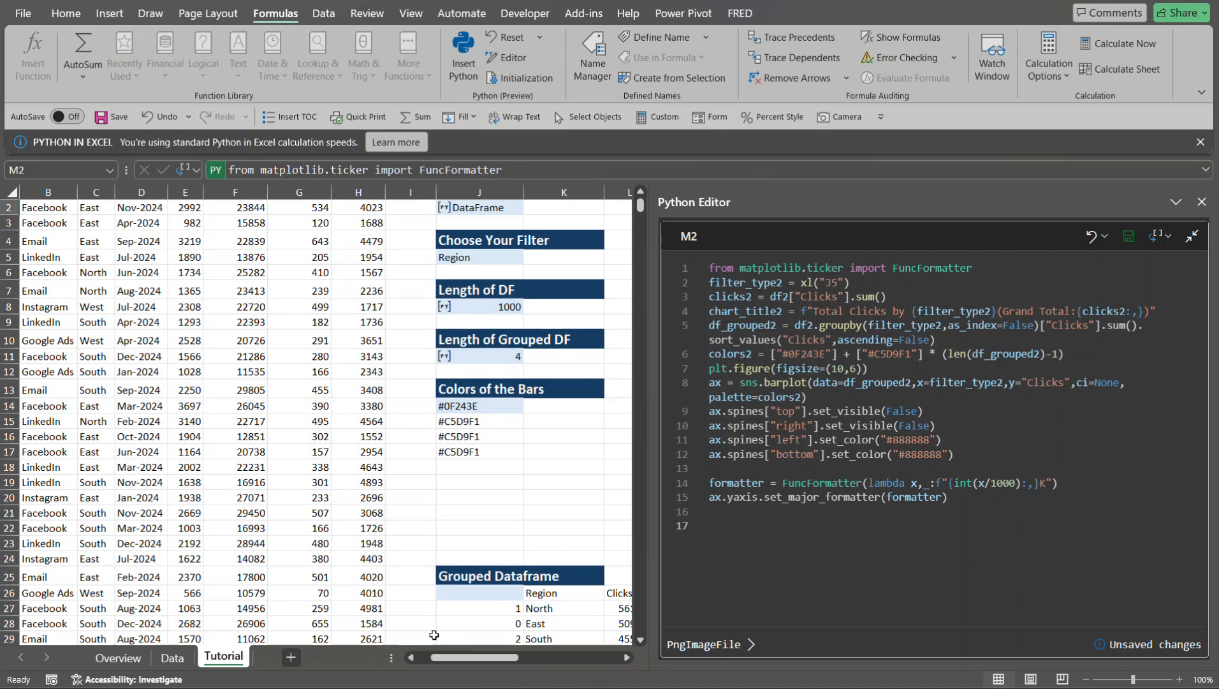
left_click(719, 524)
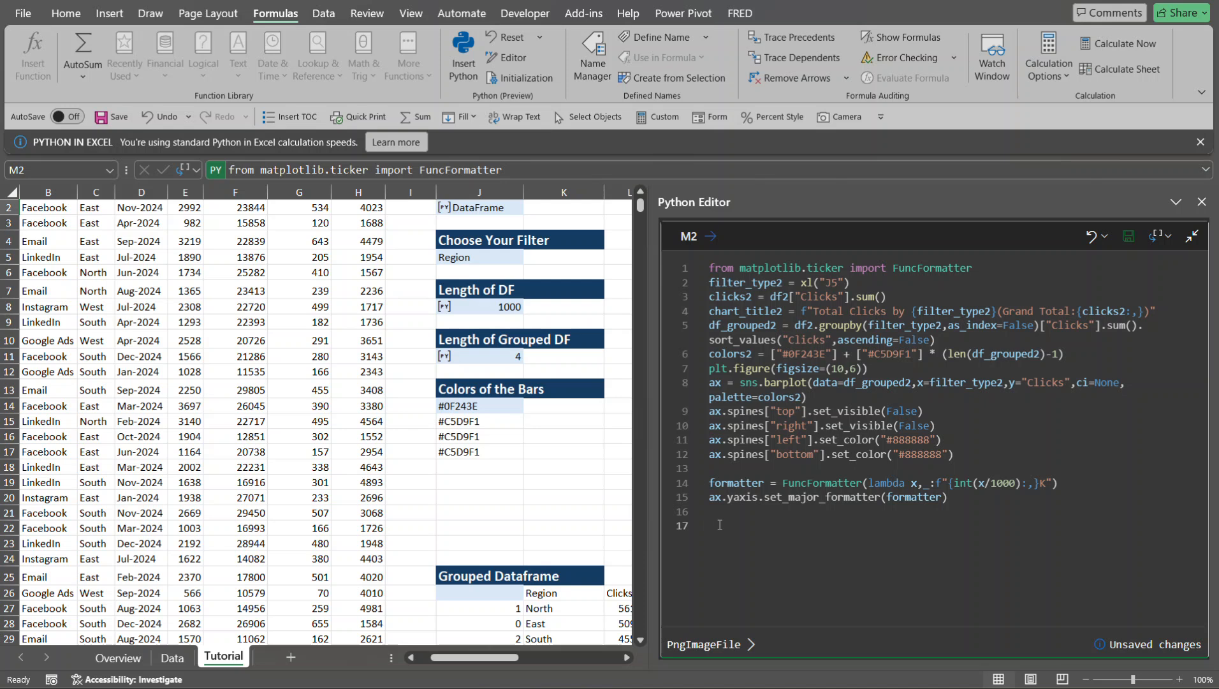
- Start a loop over the chart's bars on line 17: for p in ax.patches:
type("for ")
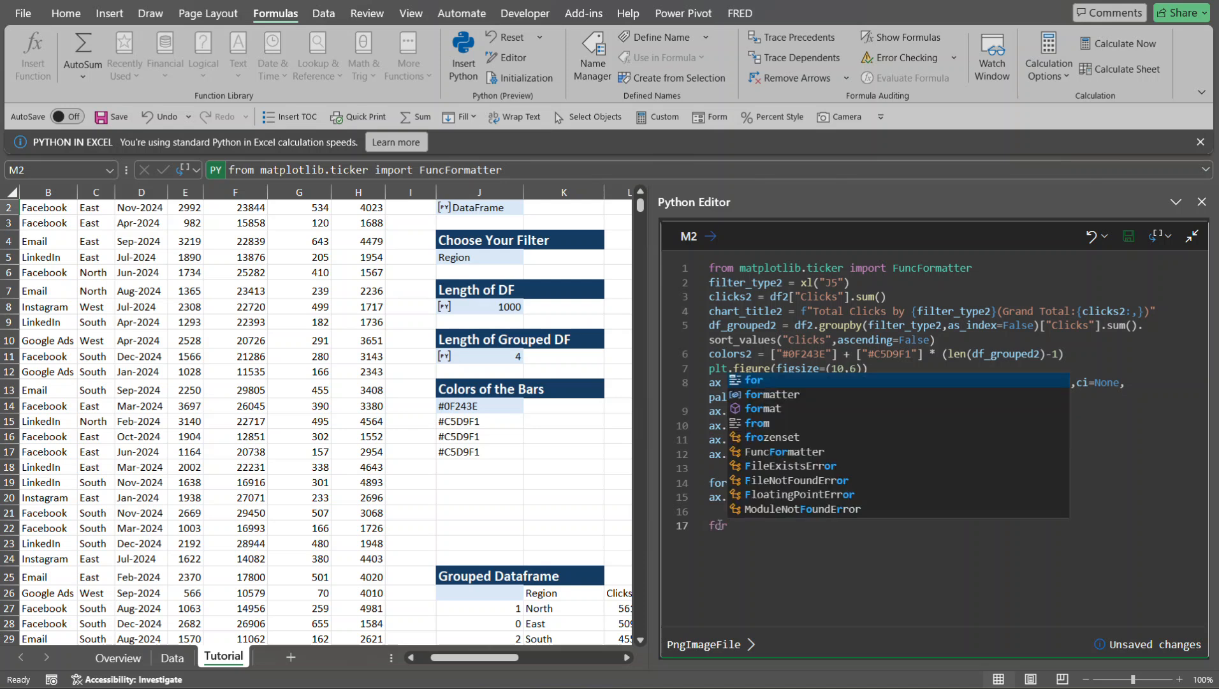
type("p")
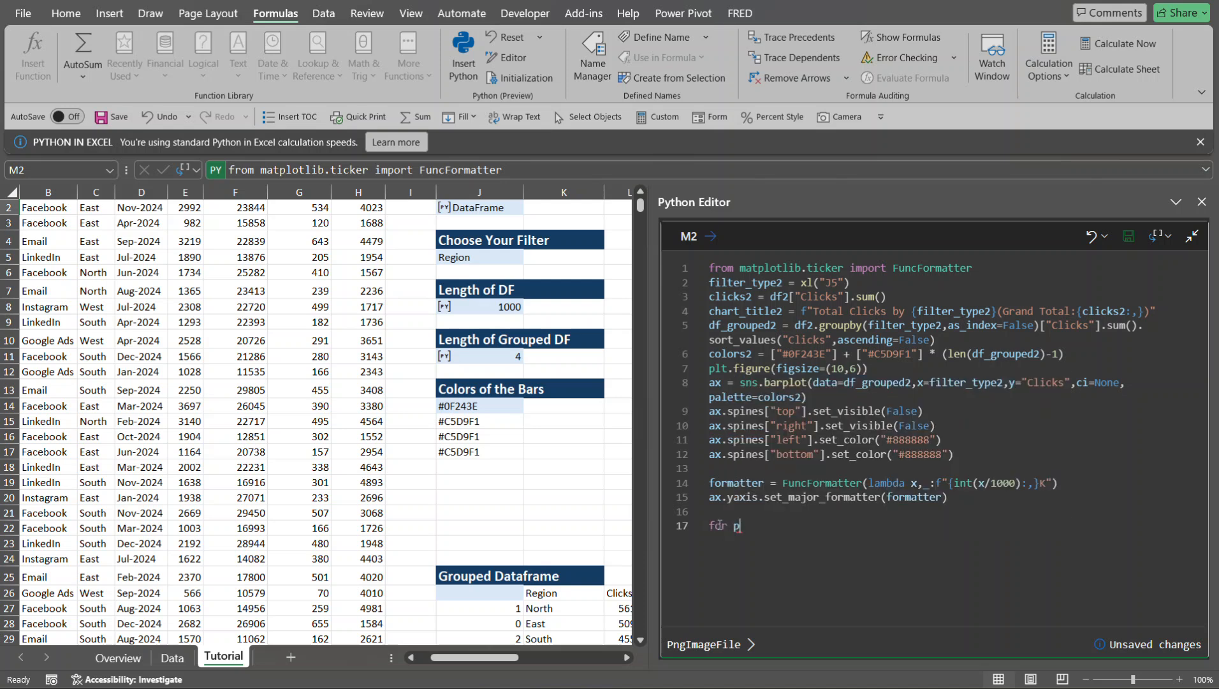
type(" in ax")
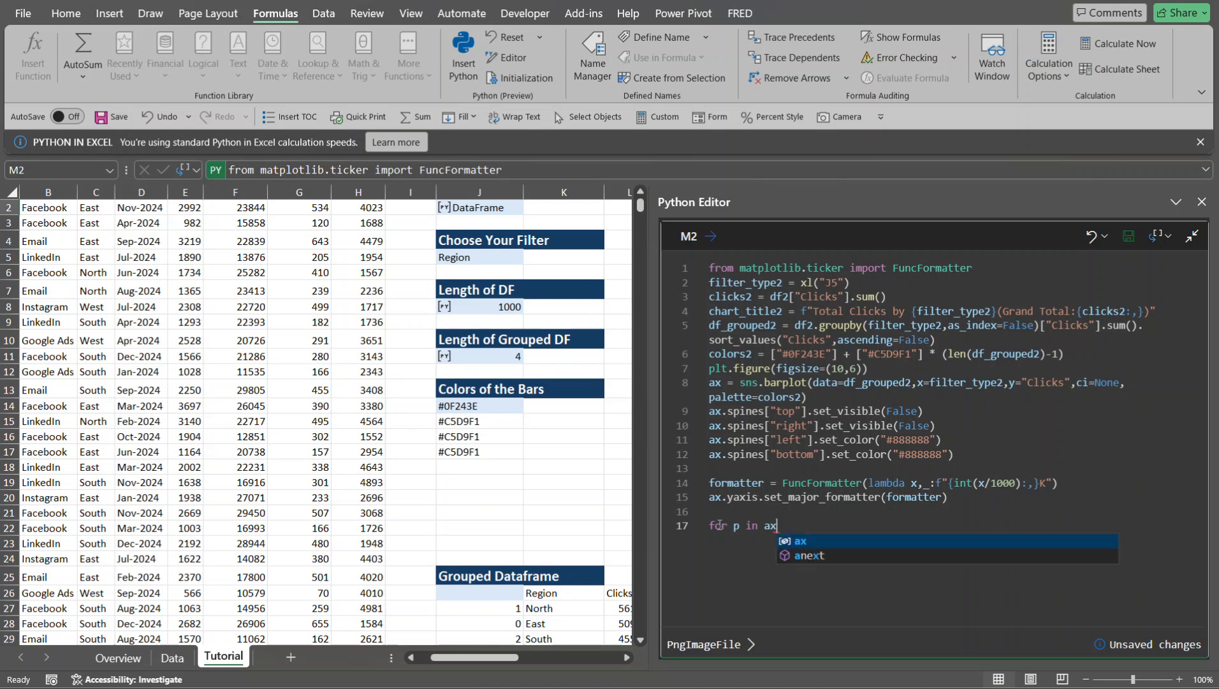
type(".pathes")
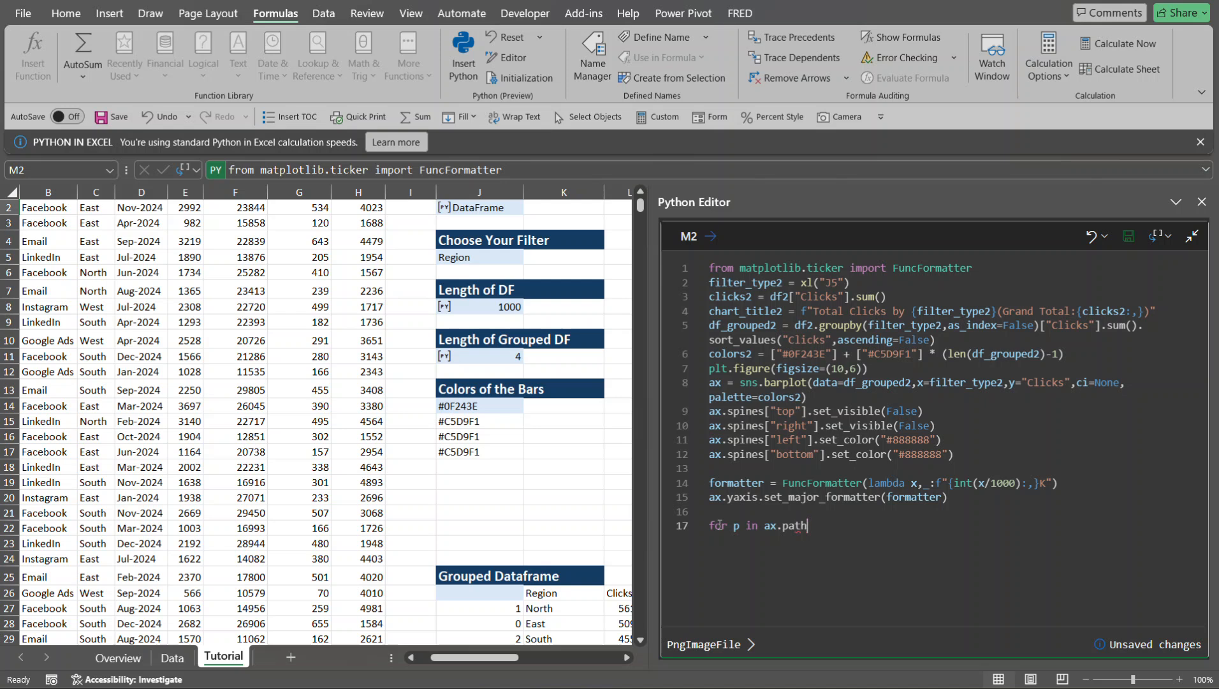
key("BackSpace")
key("BackSpace")
key("BackSpace")
type("ches")
type(":")
- Inside the loop, store each bar's height with height = p.get_height()
key("Return")
type("he")
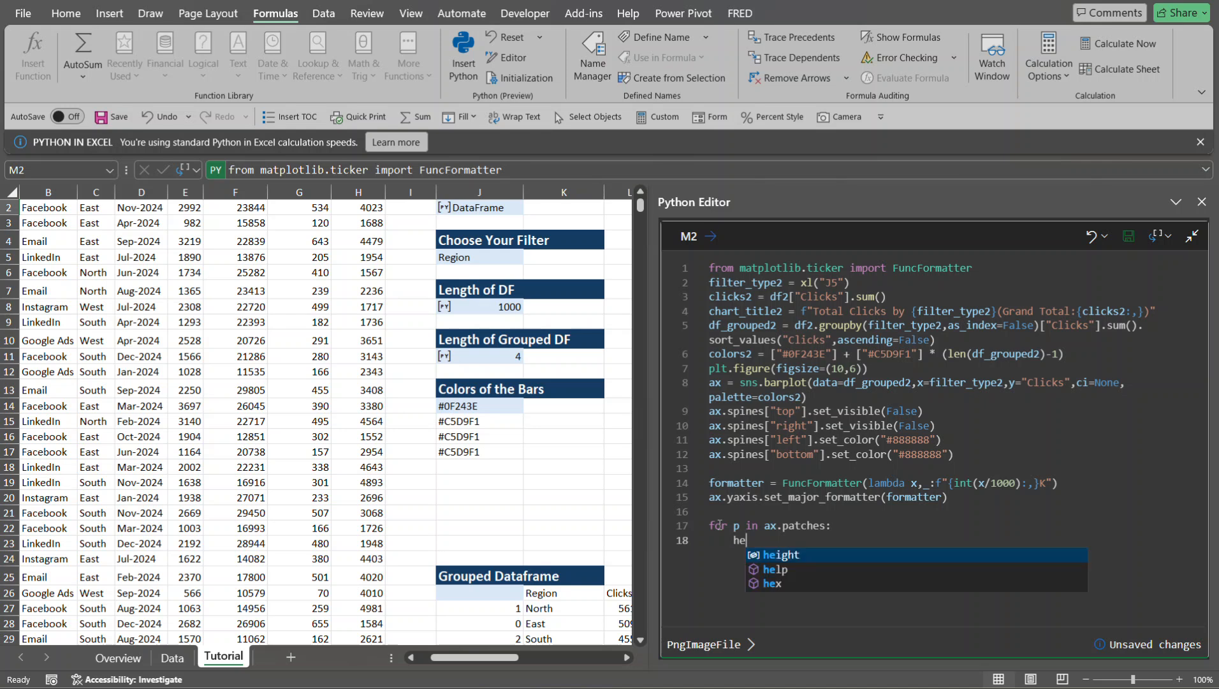
type("ight ")
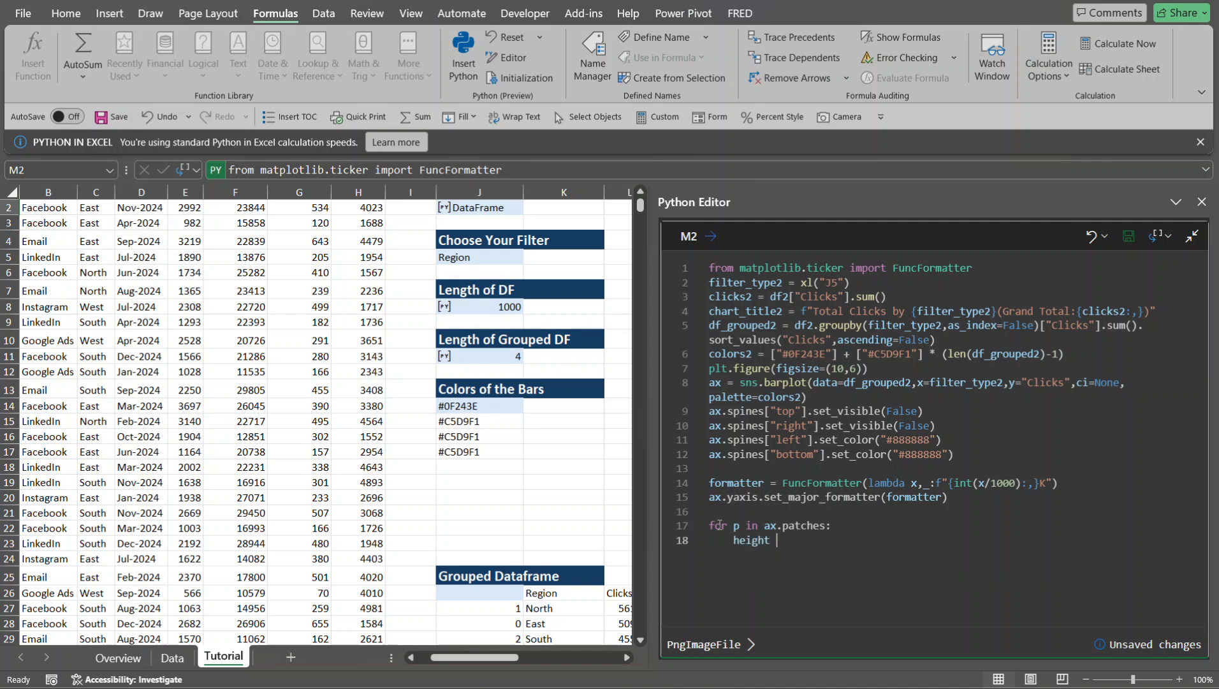
type("= p")
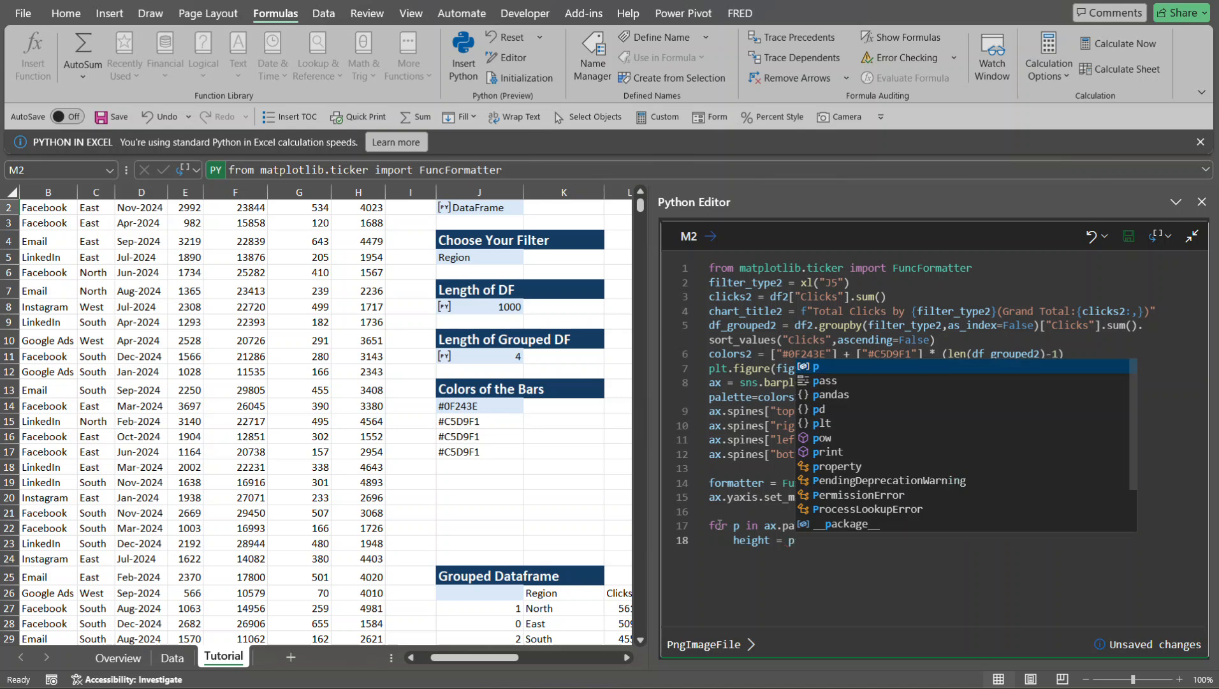
type(".get_")
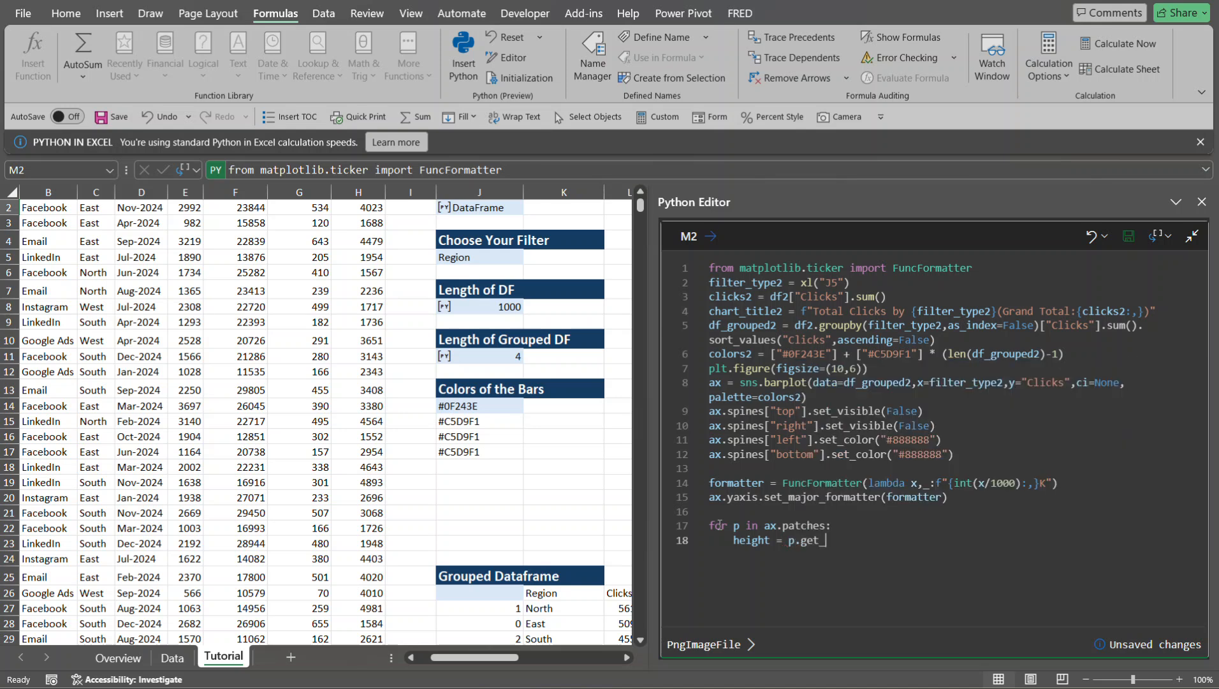
type("height()")
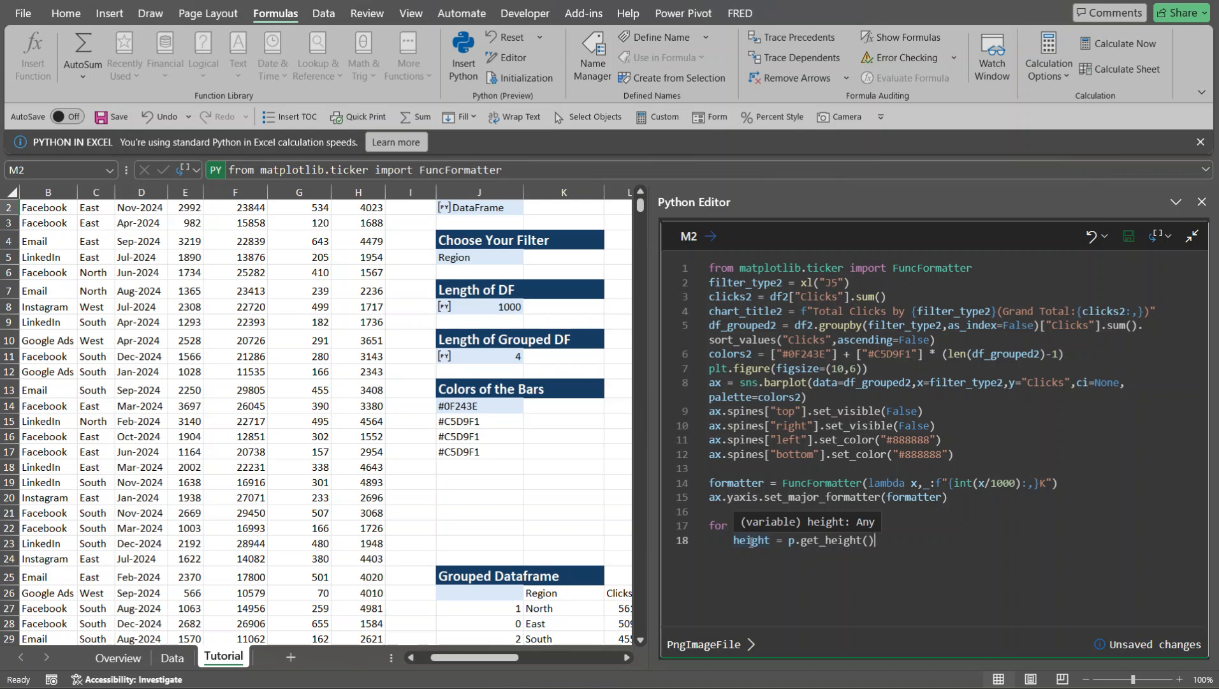
- Add the condition if height > 0: below the height assignment in the loop
key("Return")
type("i")
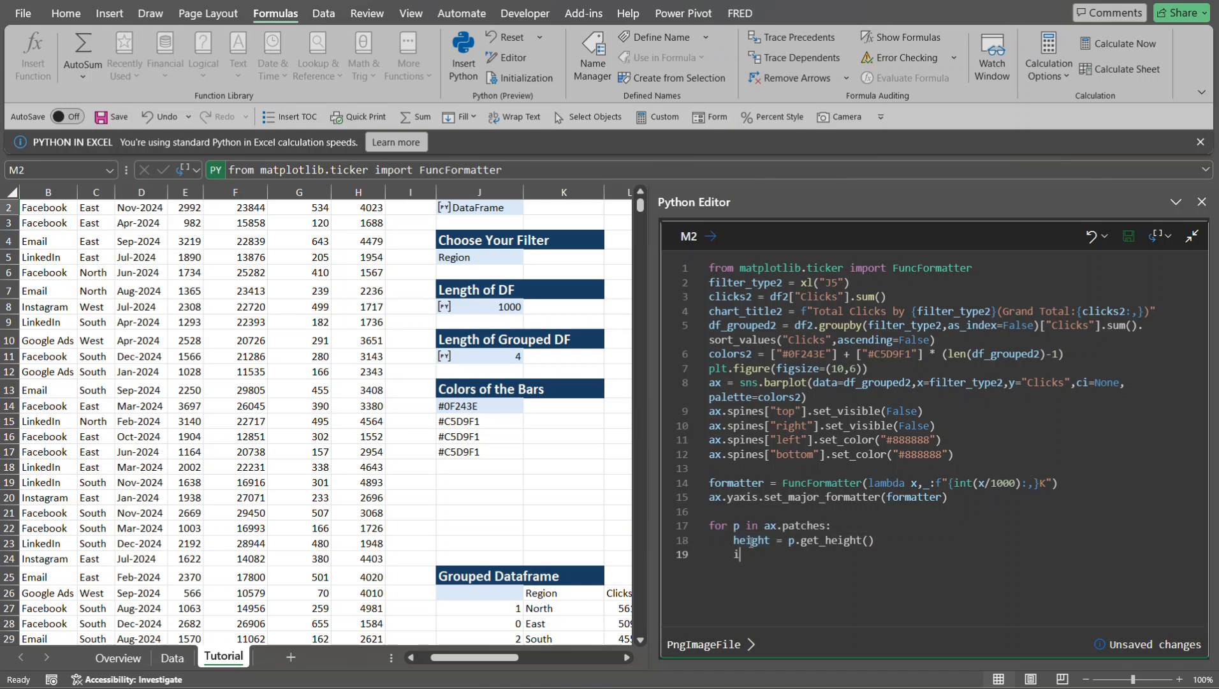
type("f height > 0:")
- Begin an ax.annotate() call inside the if block on line 20
key("Return")
type("ax.a")
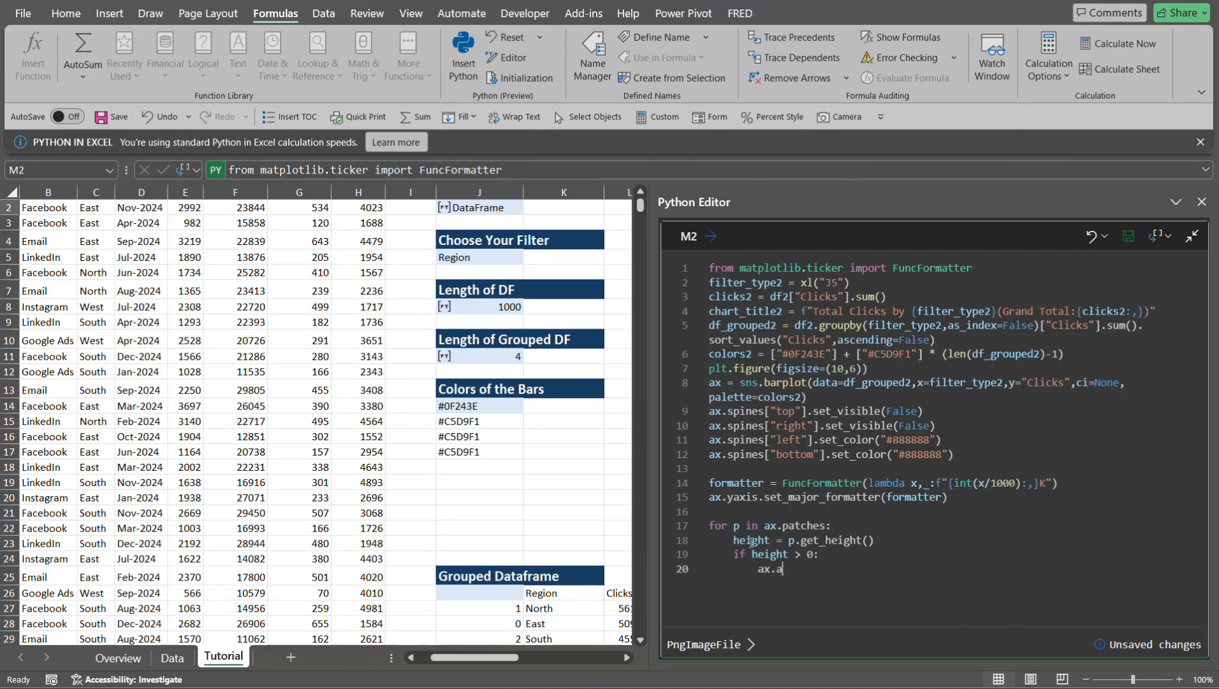
type("nnotate(f\"{int")
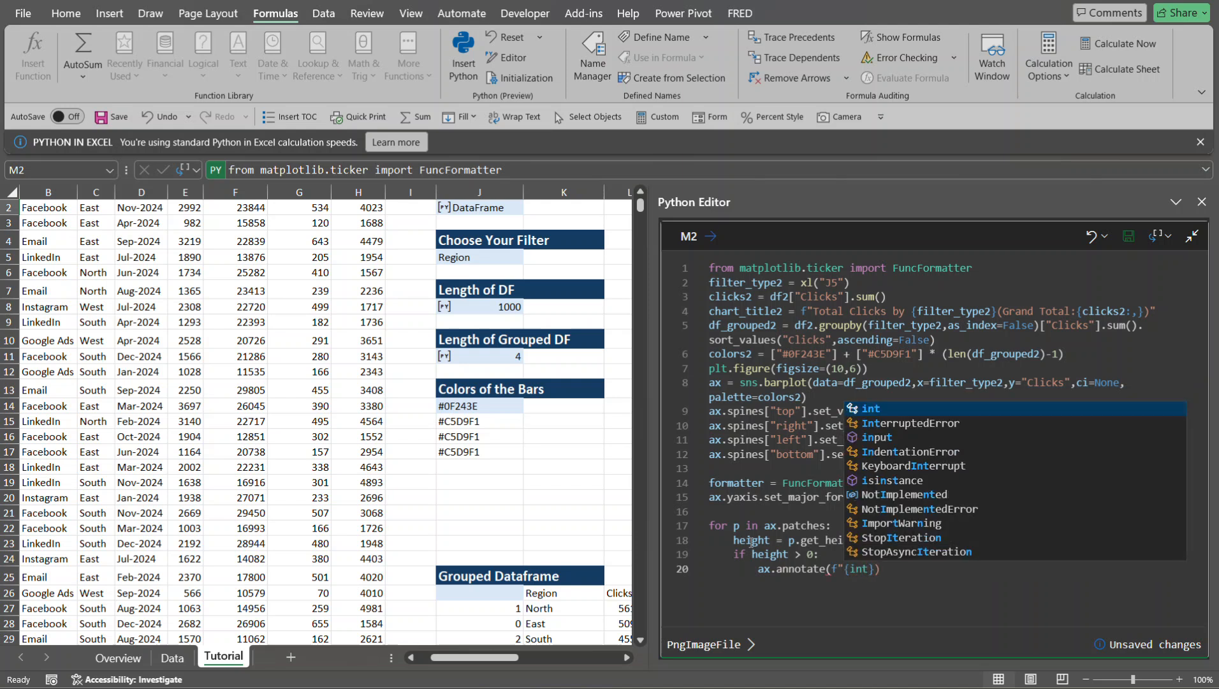
type("(hei")
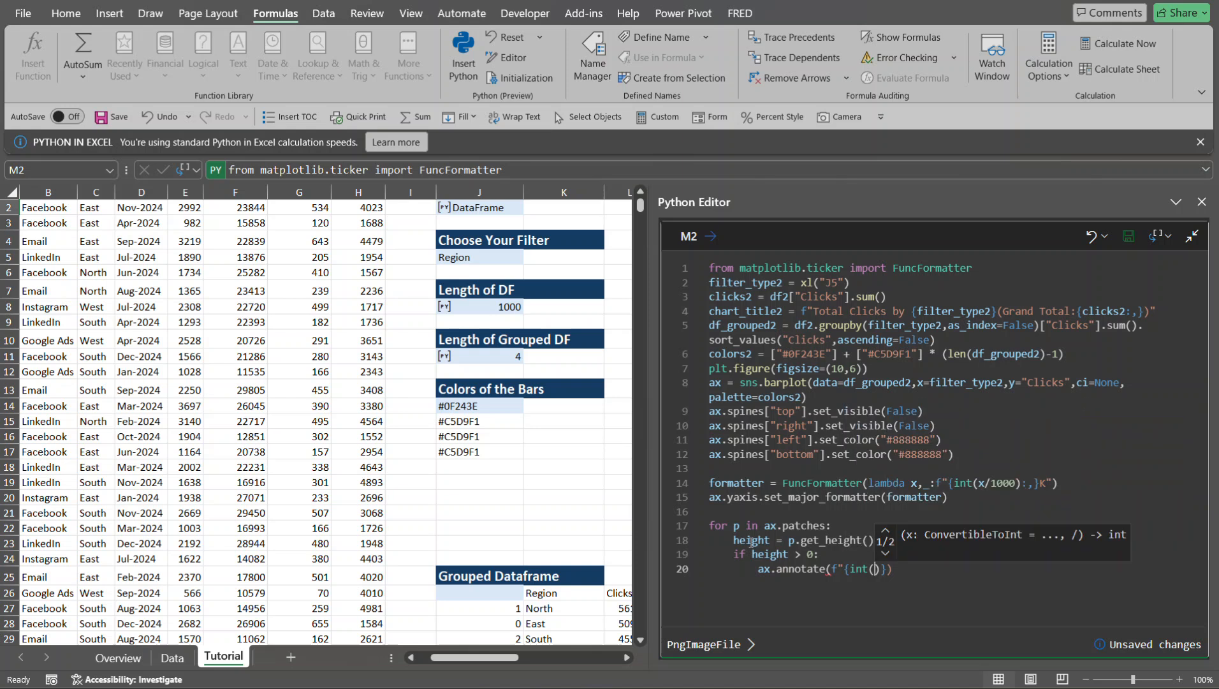
type("ght")
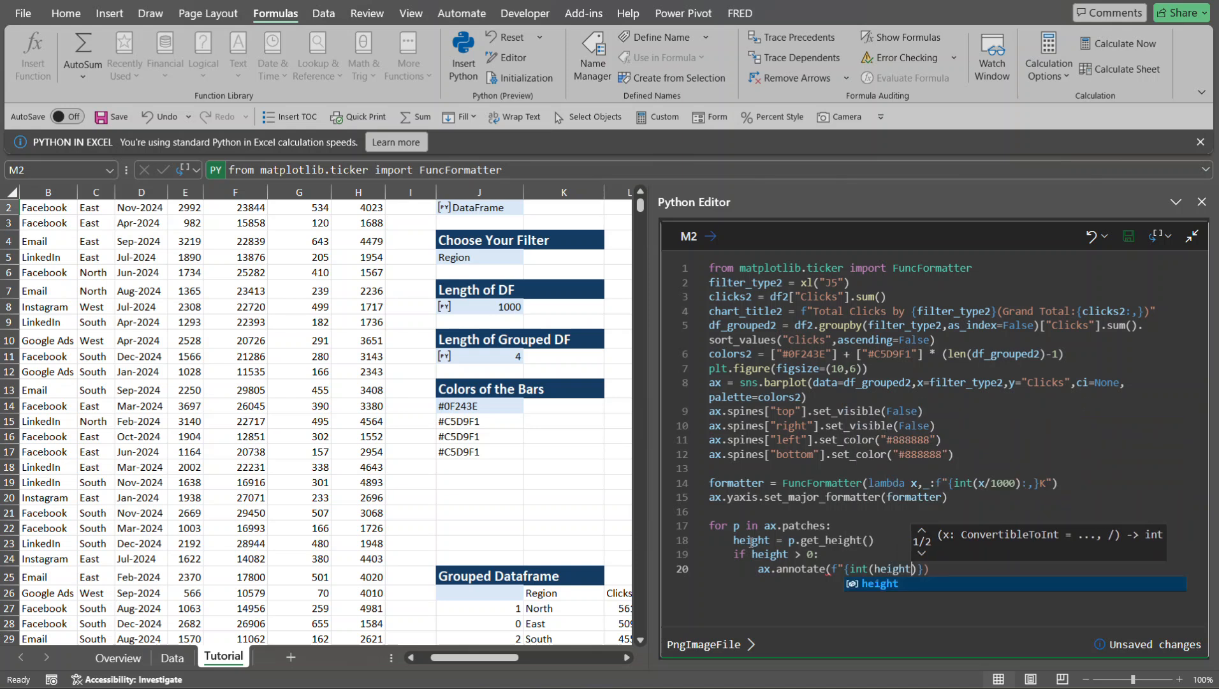
type(")")
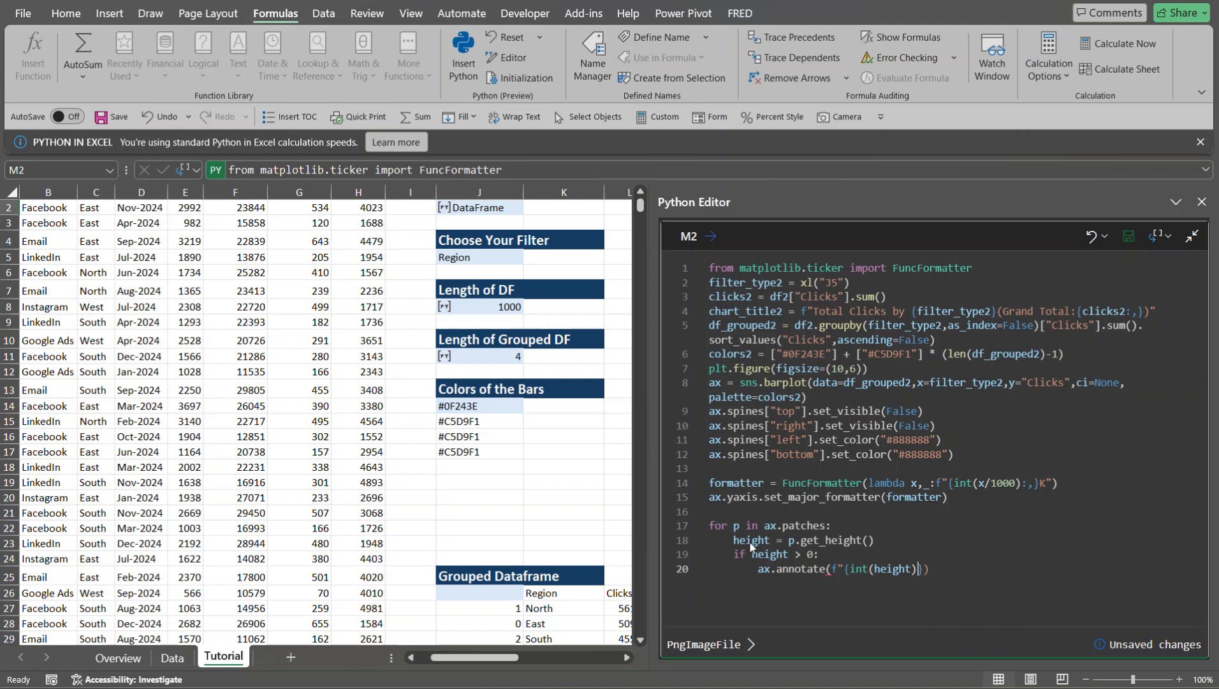
- Give the annotate call the integer bar height with a thousands separator as its label text: f"{int(height):,}",
type(":,")
type("\",")
- On line 21, begin the annotation's position tuple with the bar's x position: (p.get_x() +
key("Return")
type("(p.get_x() + ")
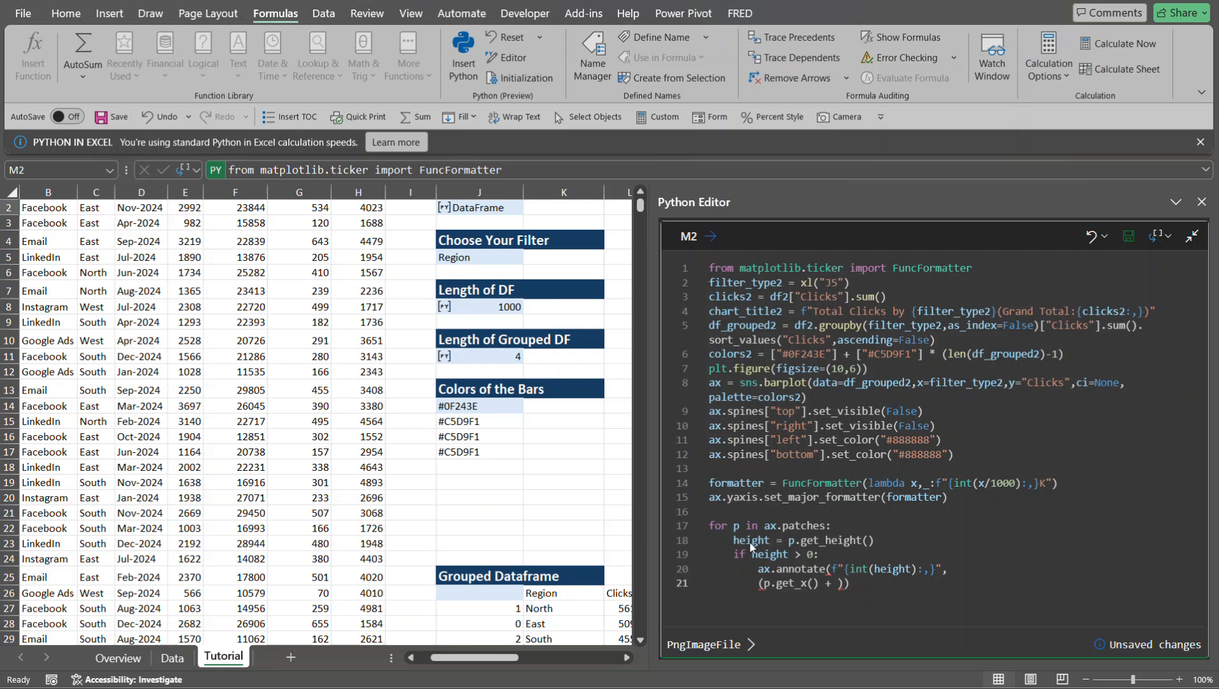
type("p")
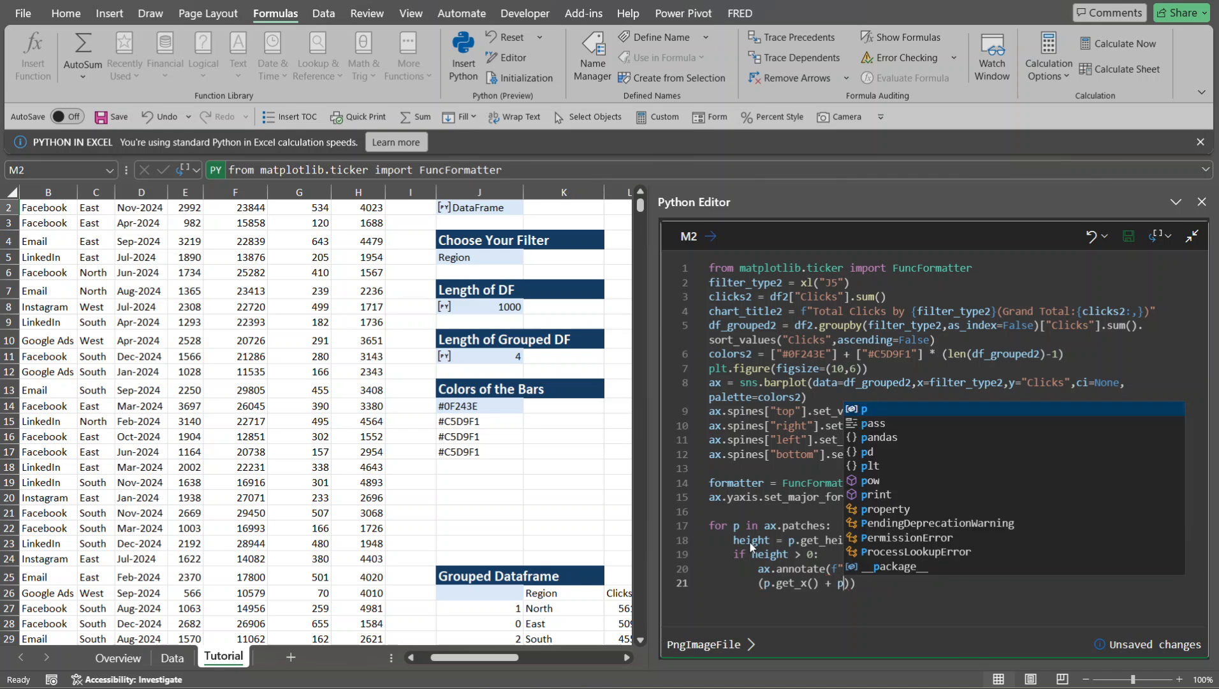
type(".")
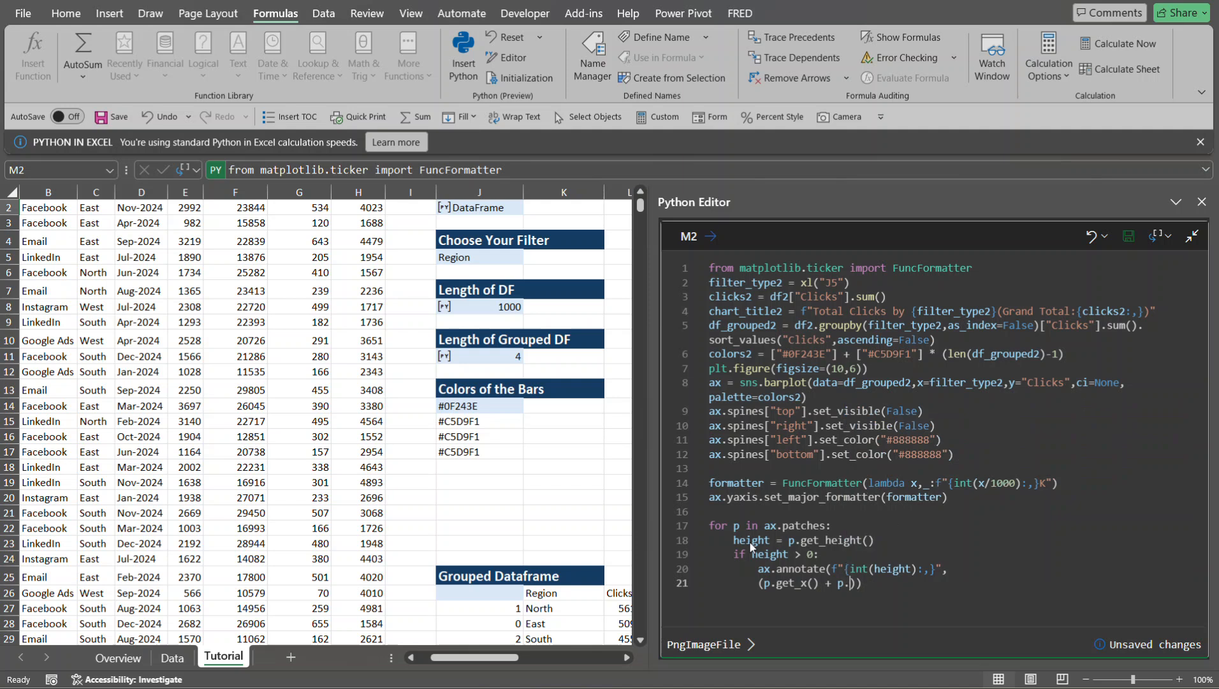
type("get_width() /2 , height")
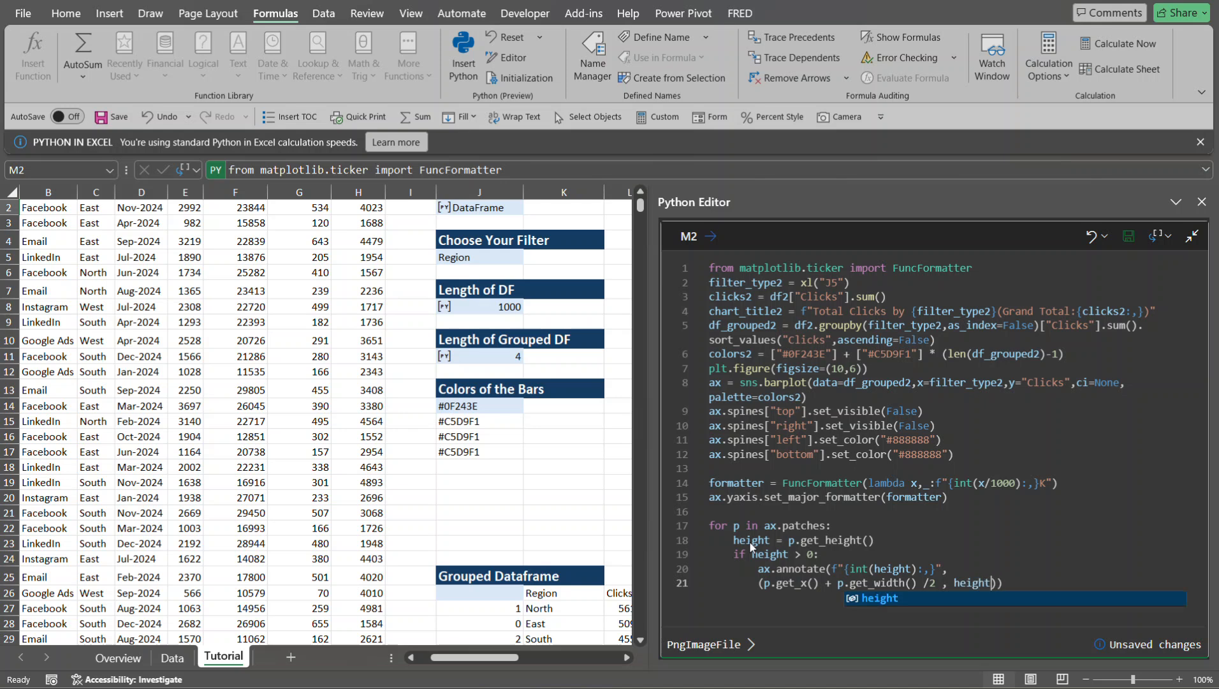
type("),")
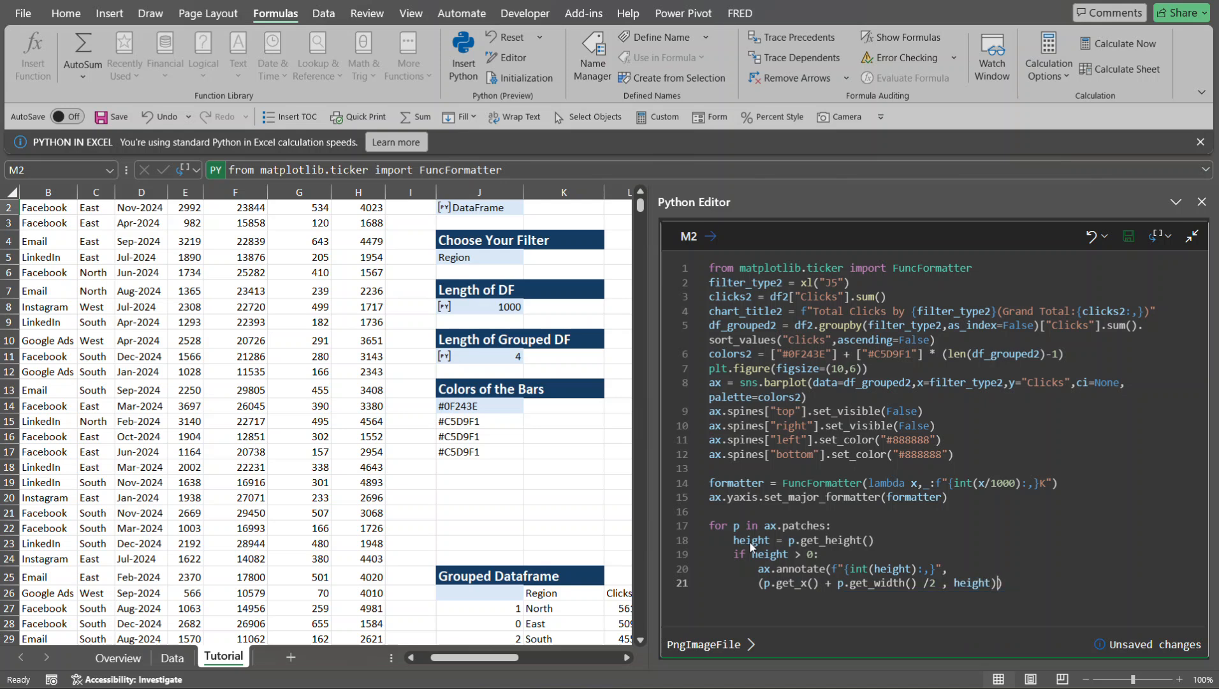
- On line 22, add the label alignment arguments ha="center",va="bottom", to the annotate call
key("Return")
type("ha")
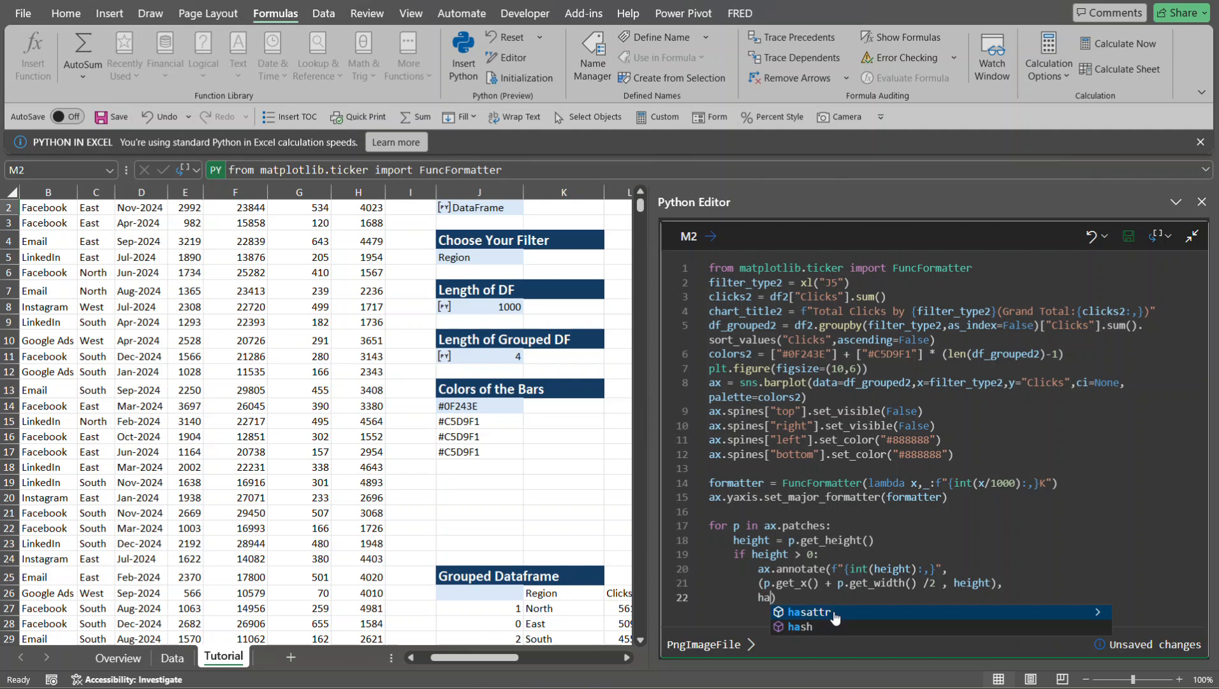
type("=")
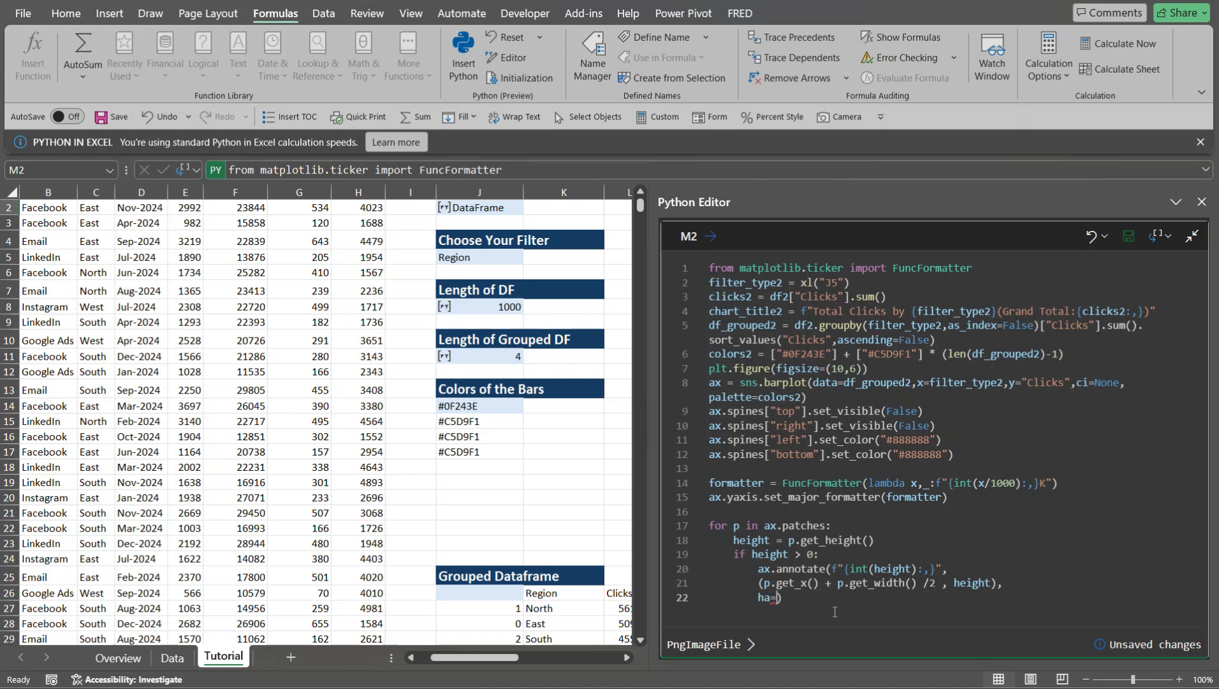
type("\"center\",va=\"bottom")
- Finish the annotate call with fontsize=10, color="black" and run the M2 code
type(",font")
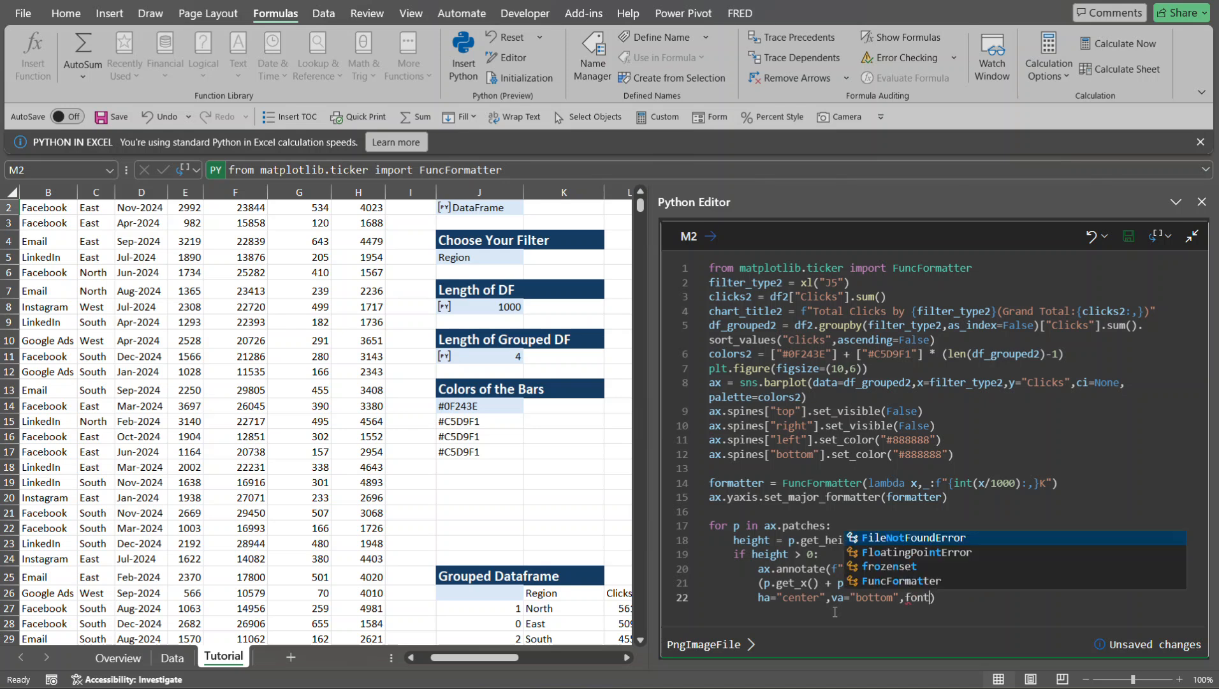
type("size")
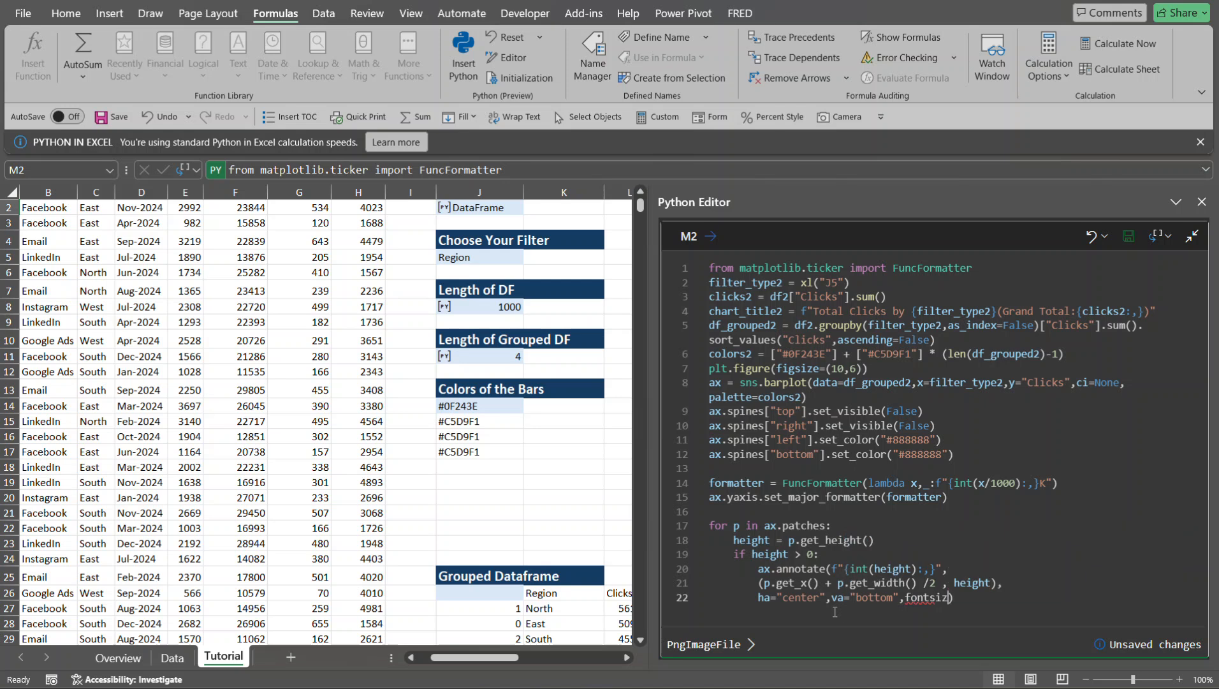
type("=10, color")
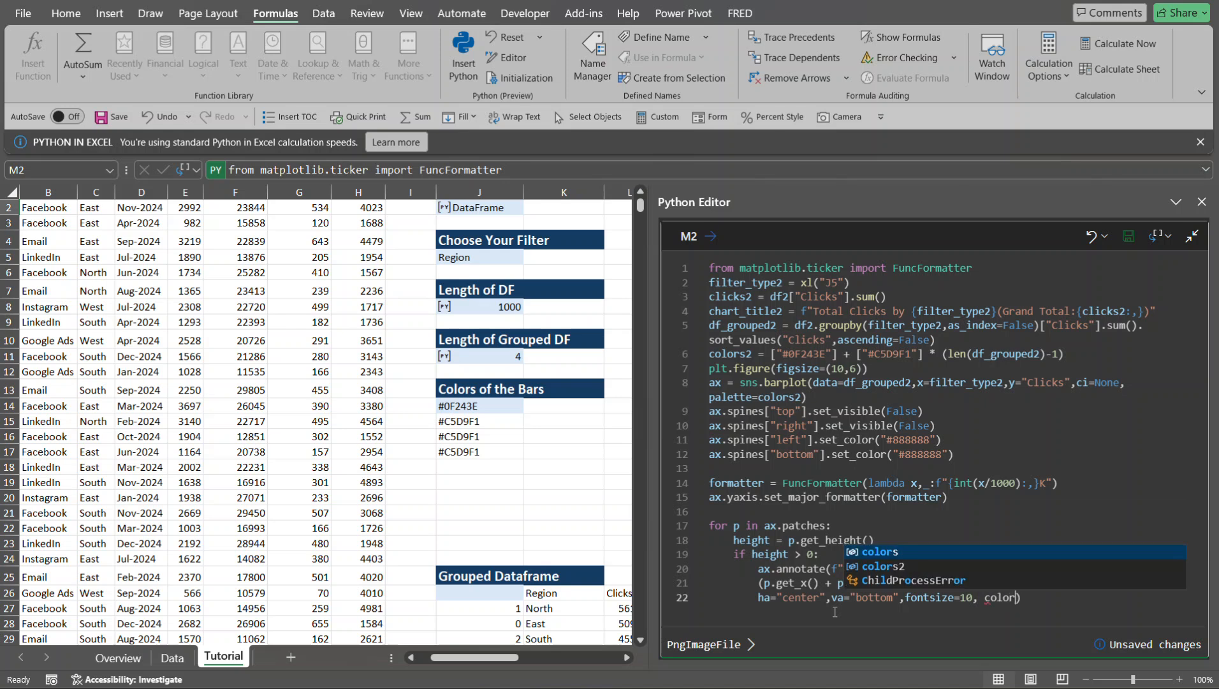
type("=")
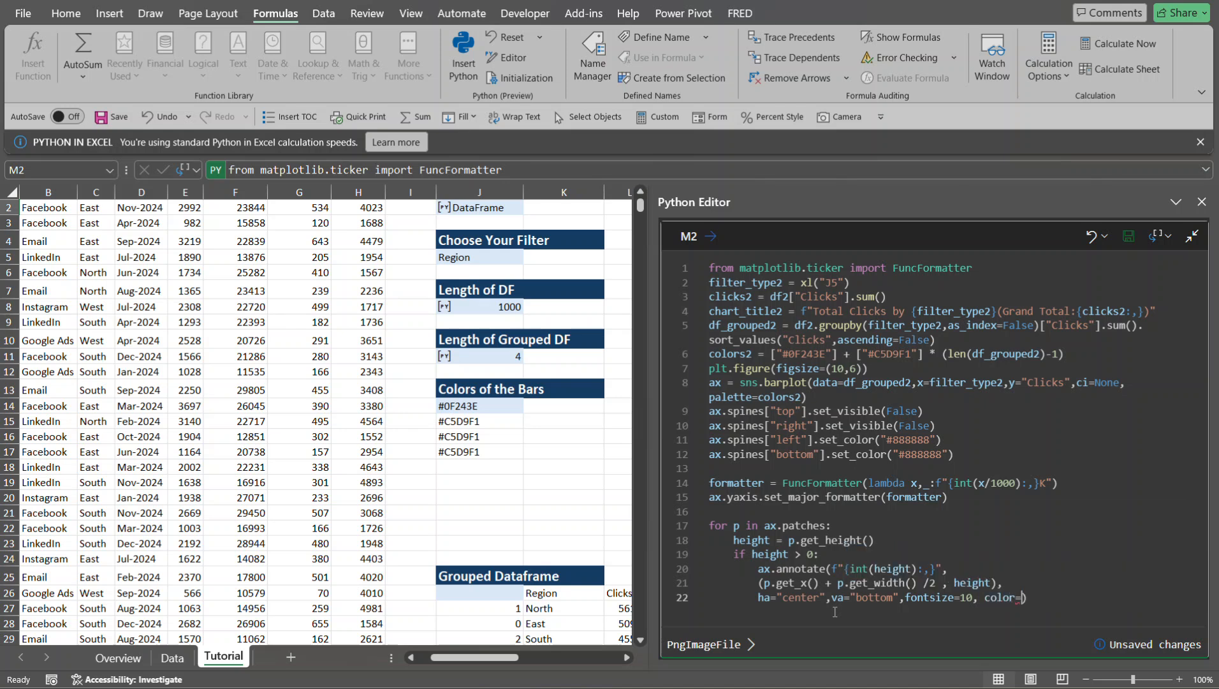
type("\"black")
key("ctrl+Return")
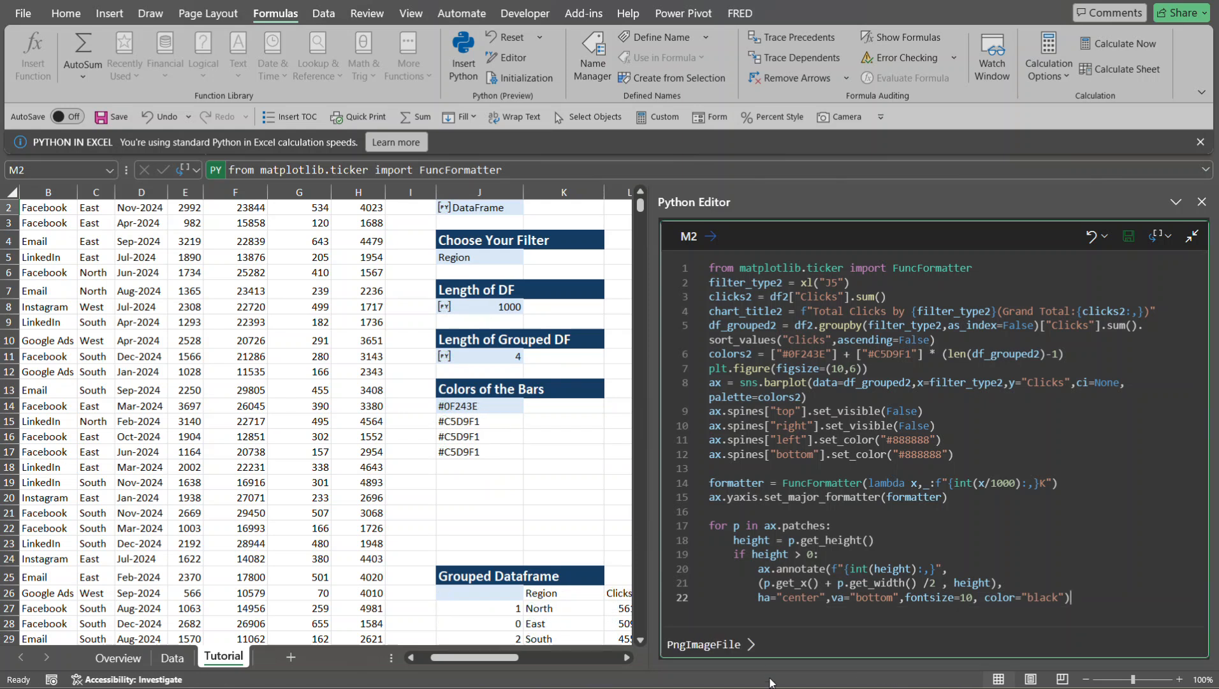
- Examine the data labels above the bars in the M2 chart preview
left_click(731, 646)
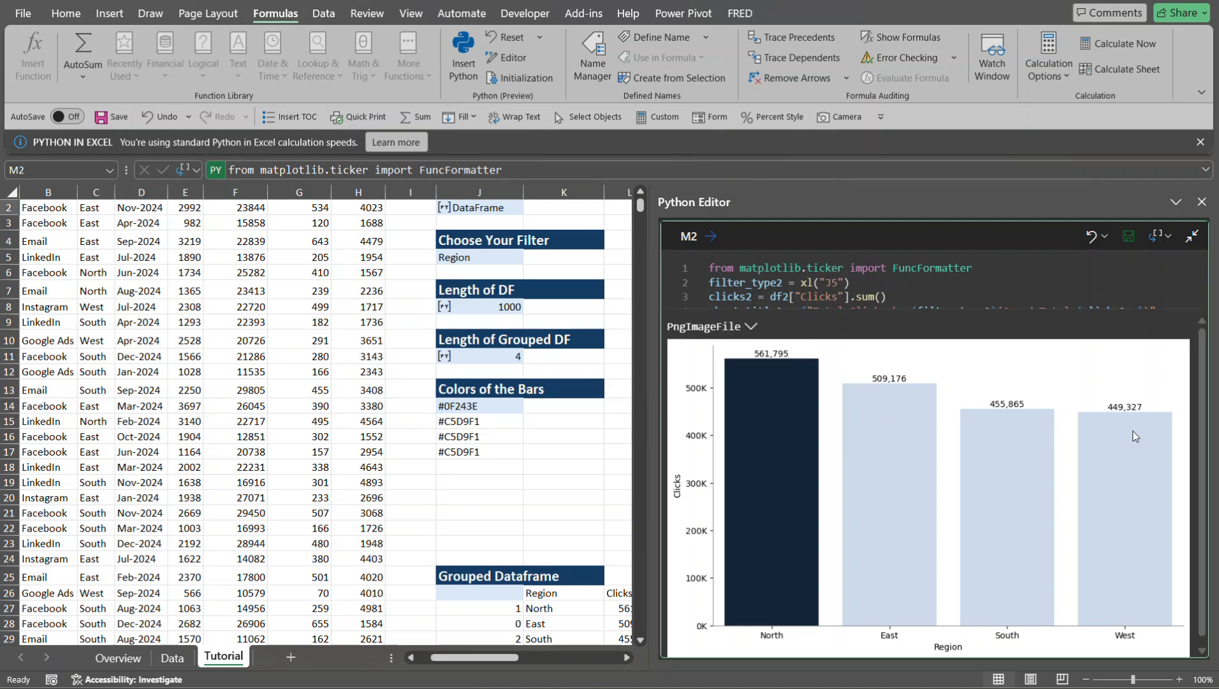
left_click(753, 327)
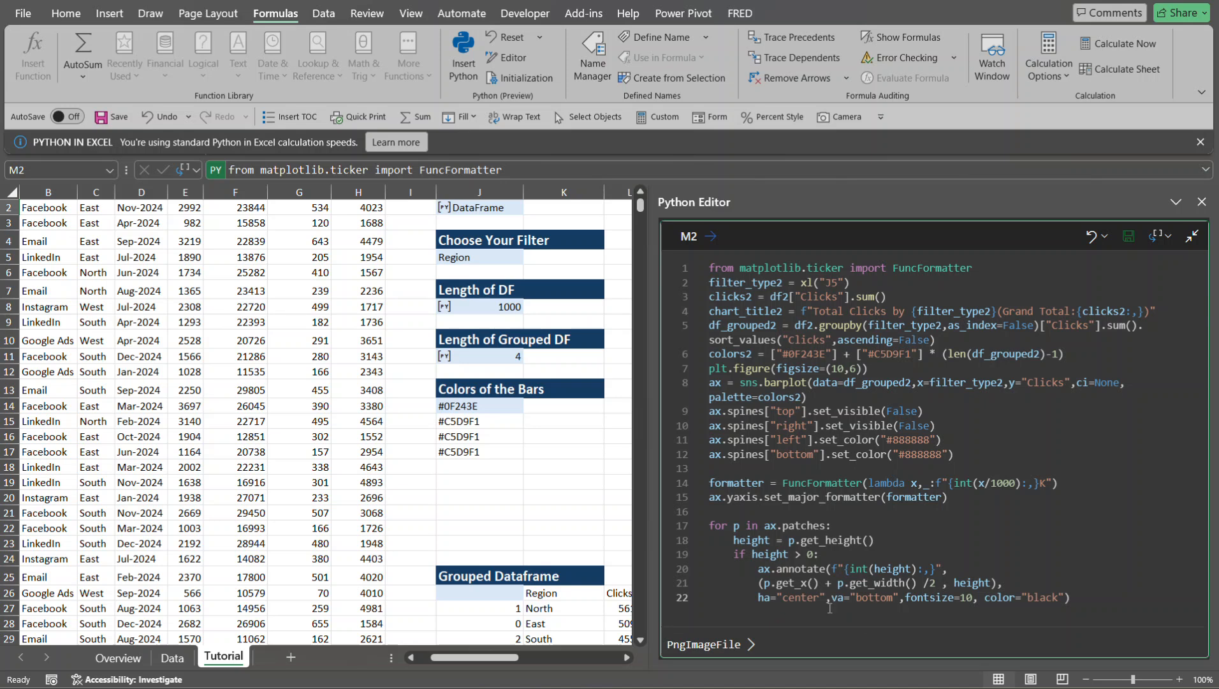
left_click(710, 641)
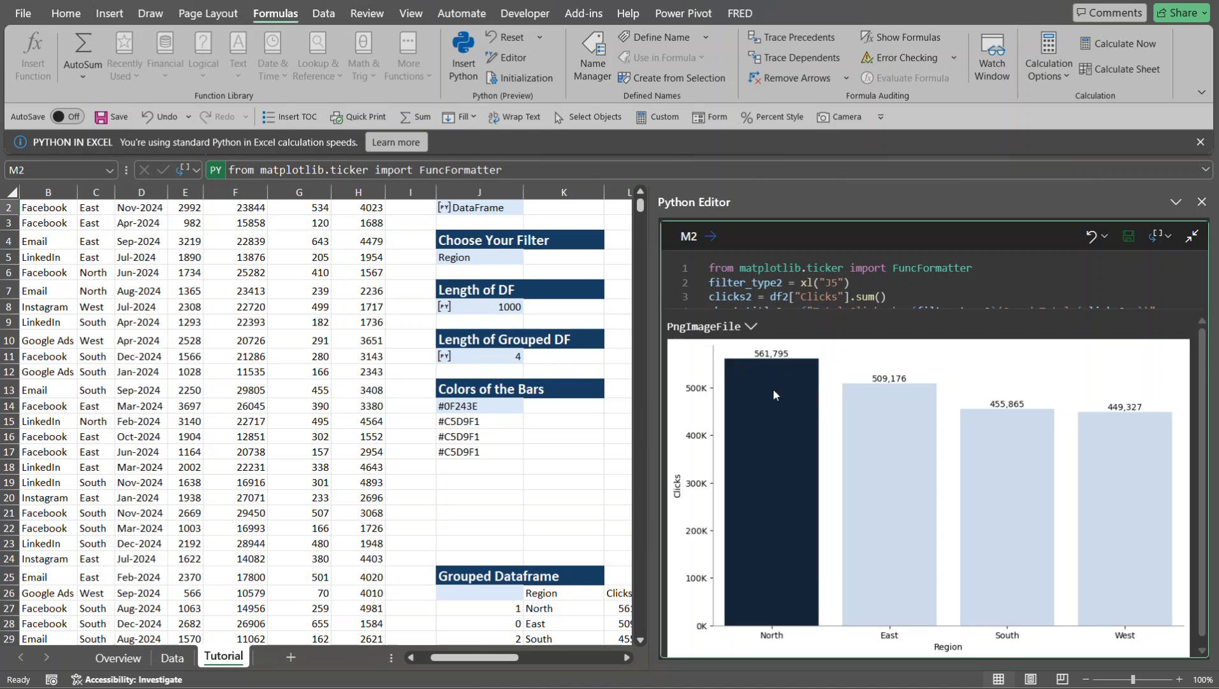
left_click(751, 327)
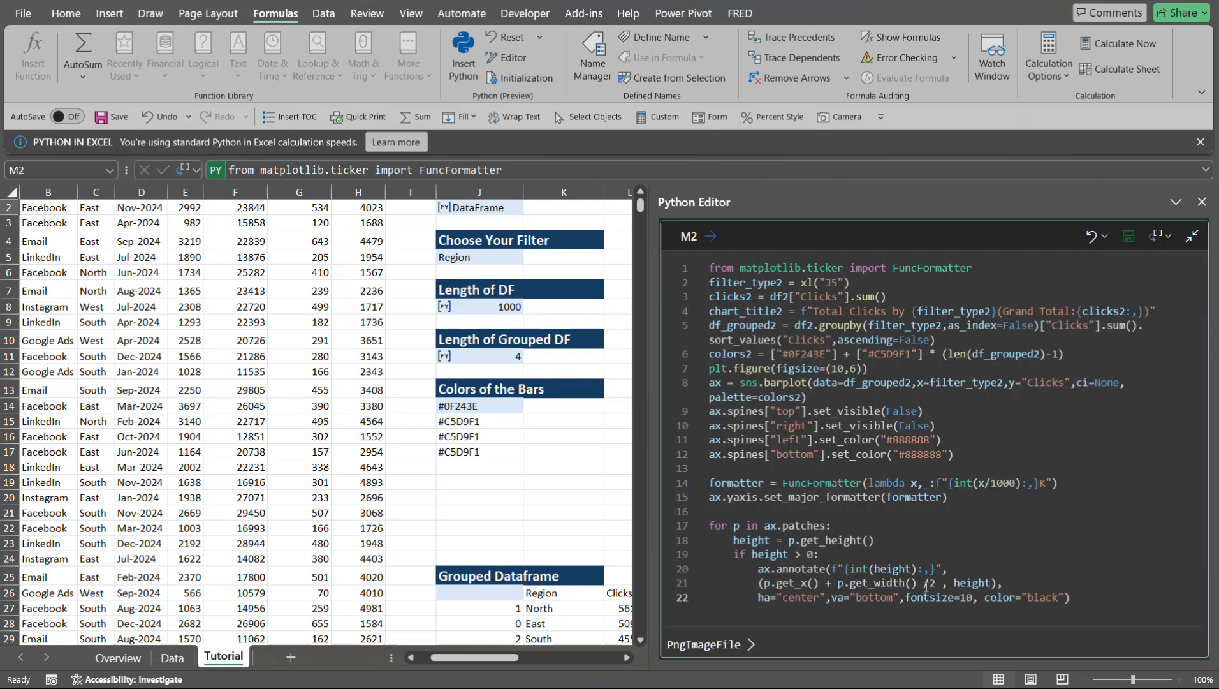
- Add plt.title(chart_title2) on line 24, one blank line below the loop, and run the M2 code
left_click(1090, 595)
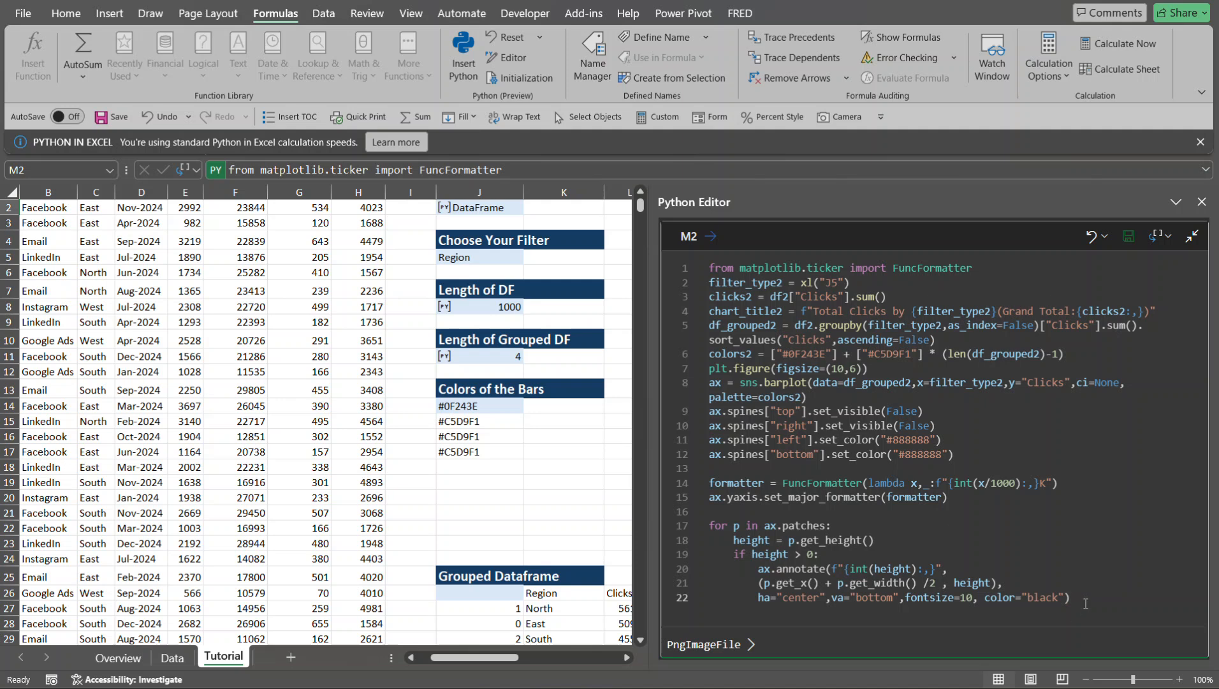
key("Return")
key("Return")
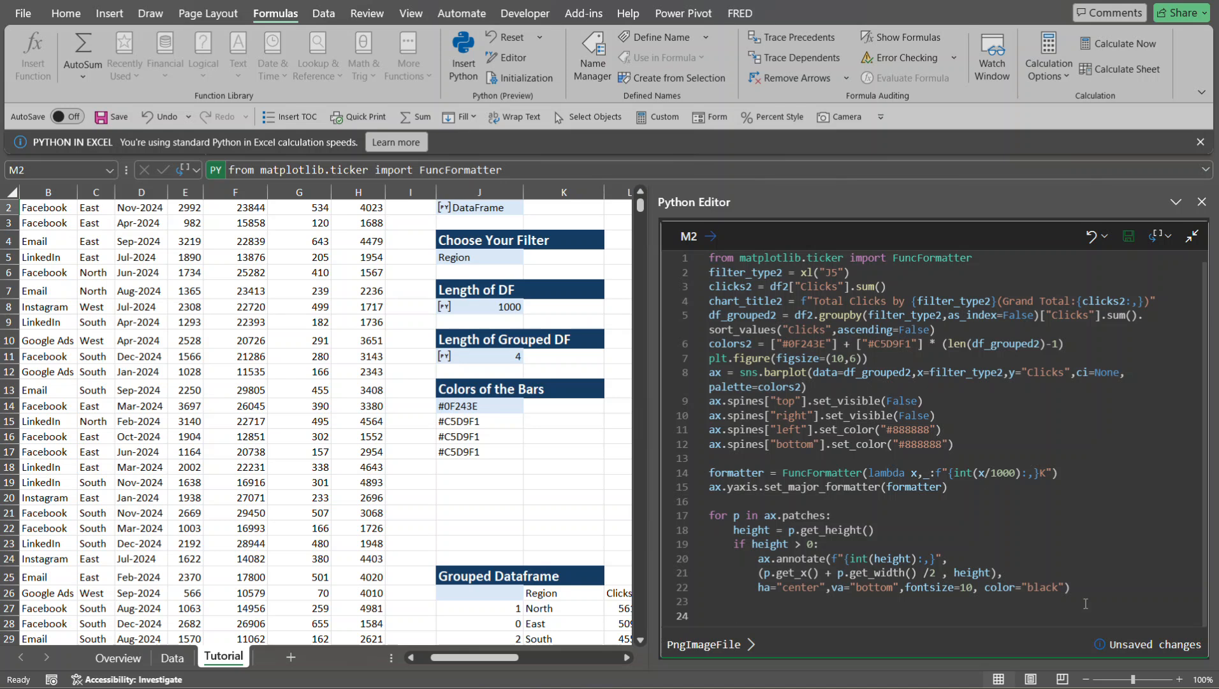
type("plt")
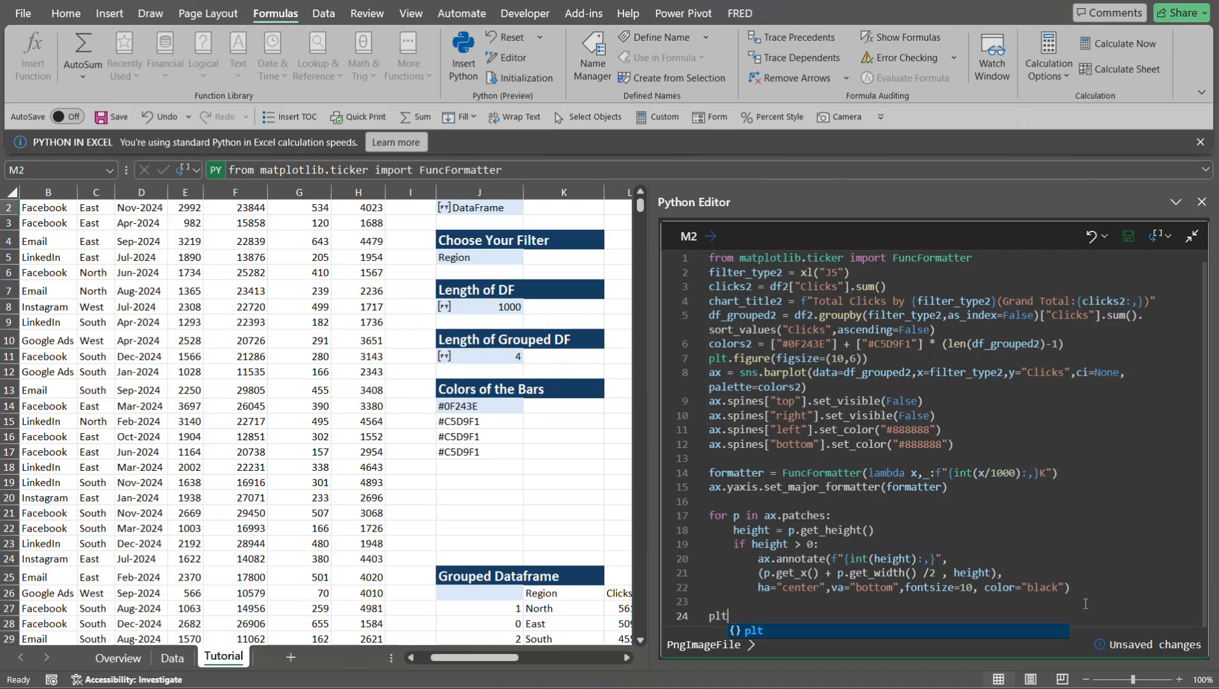
type(".title")
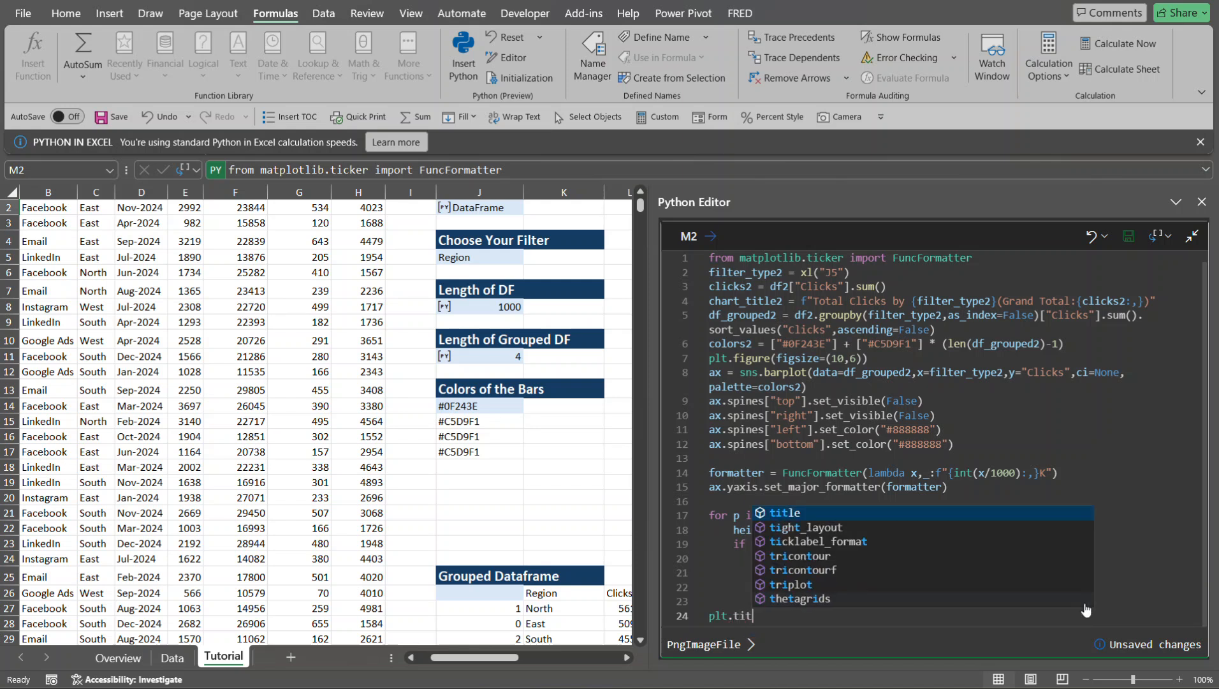
key("Tab")
type("(")
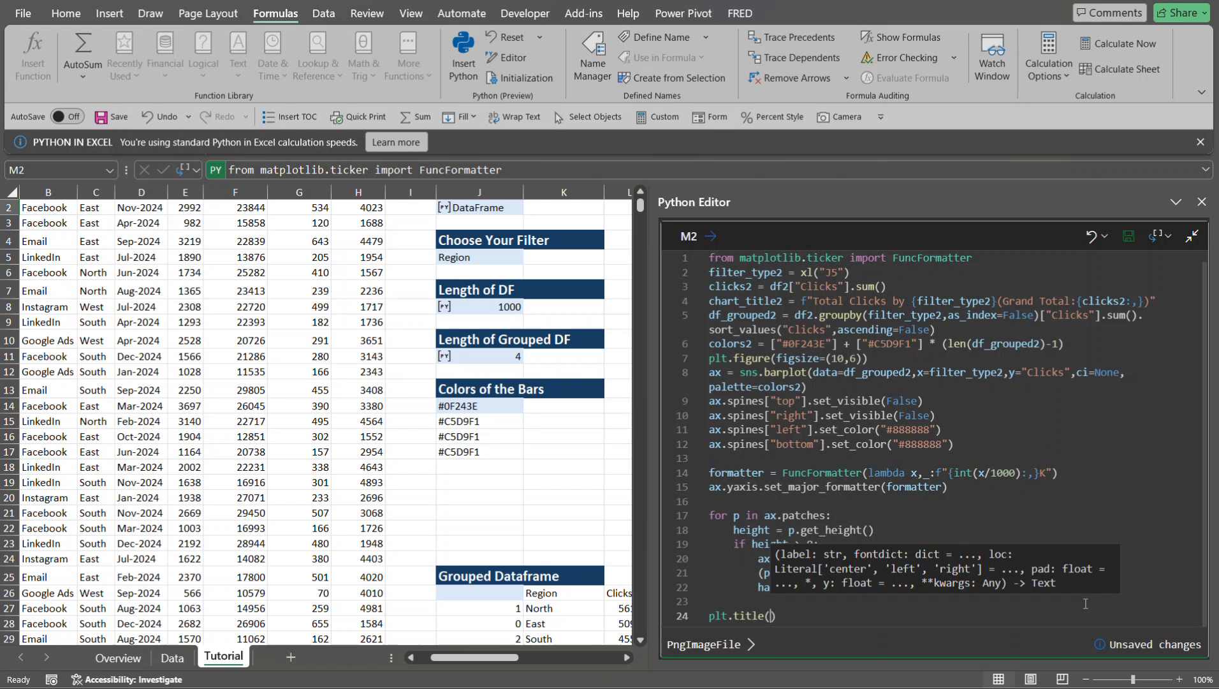
type("chart_")
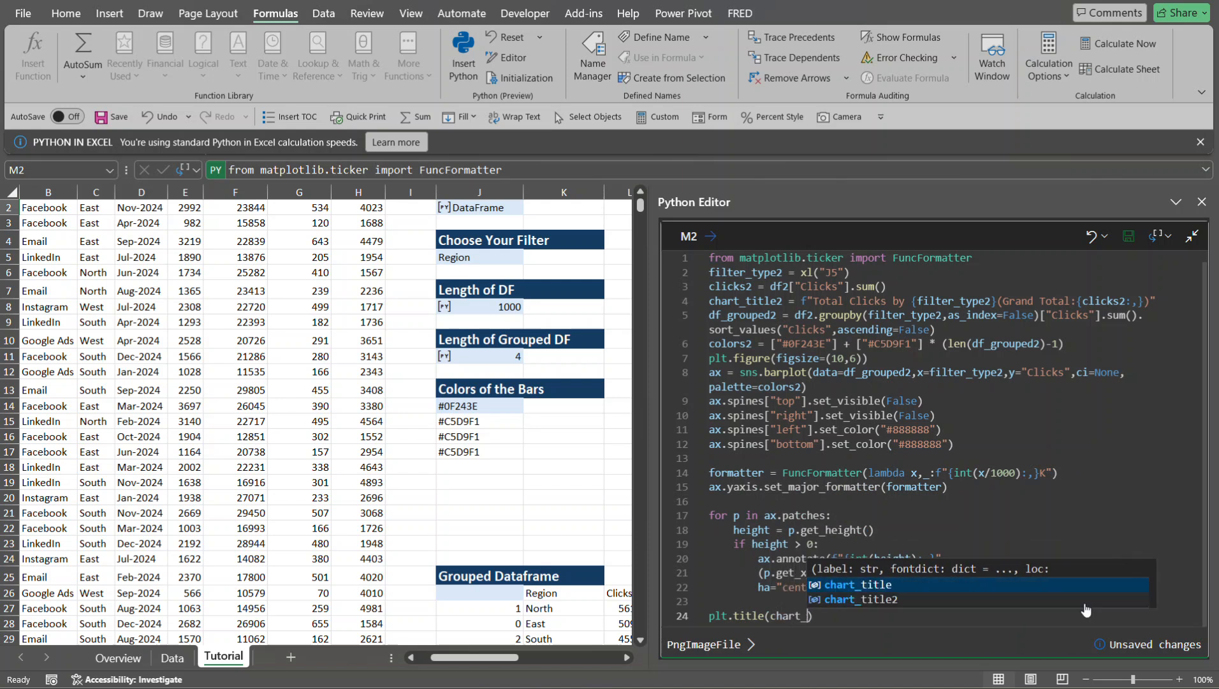
type("tit")
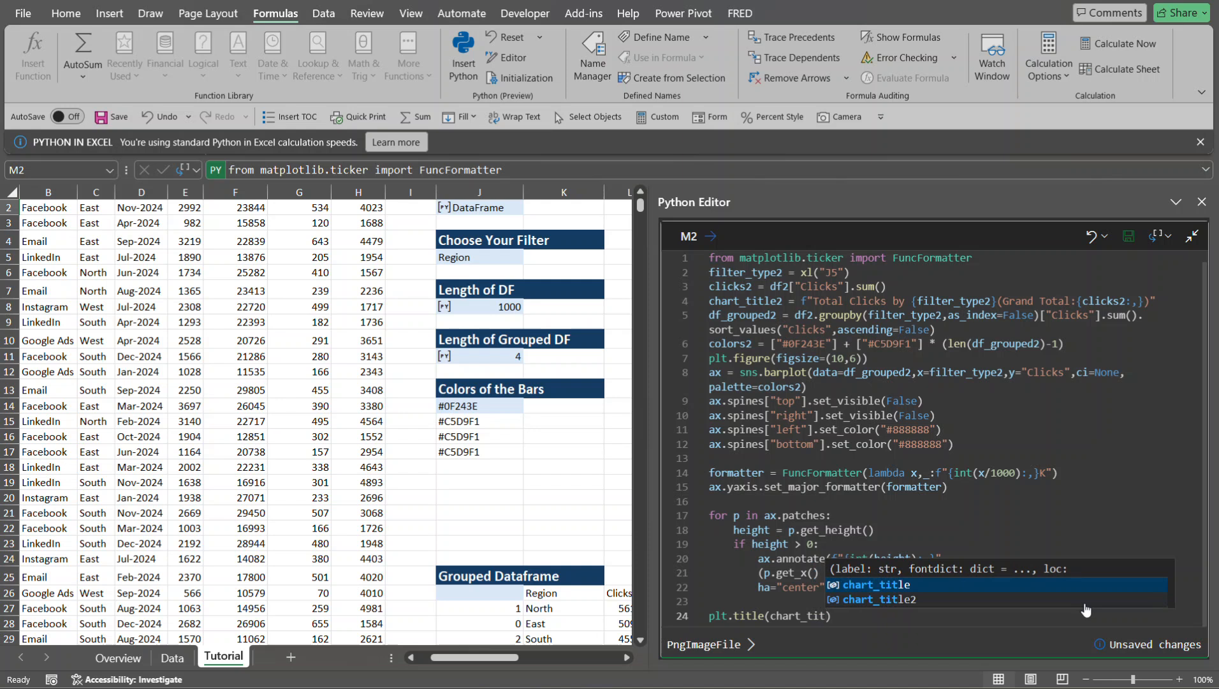
left_click(1084, 604)
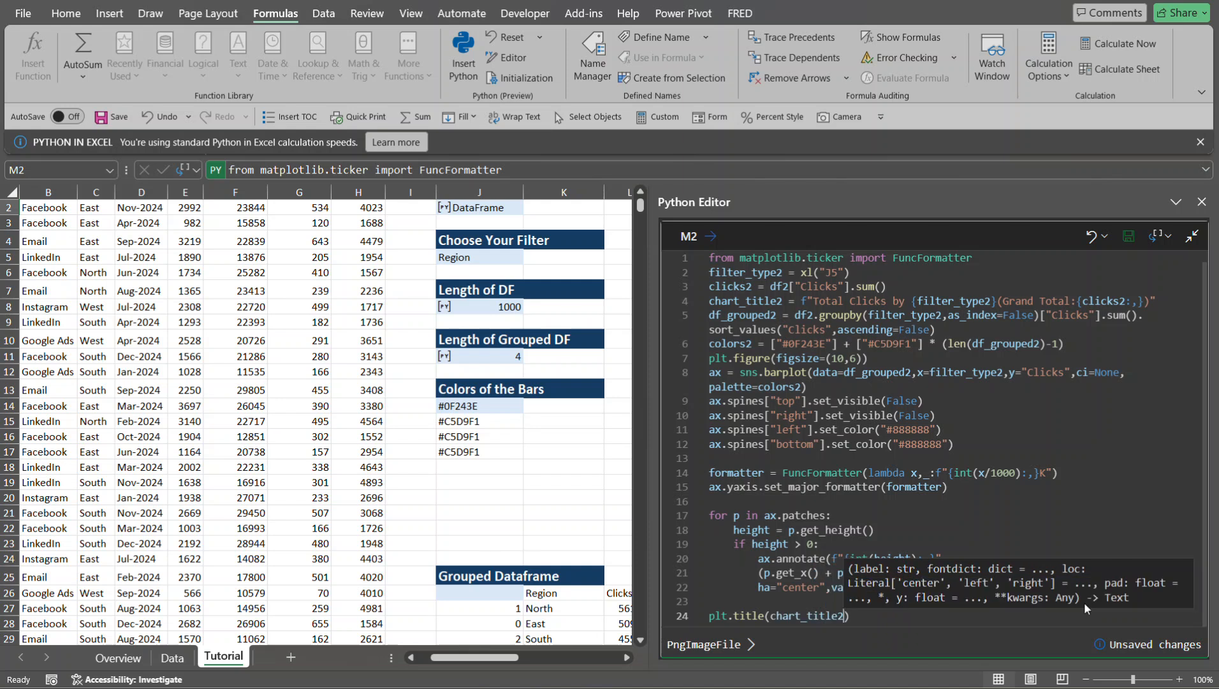
key("ctrl+Return")
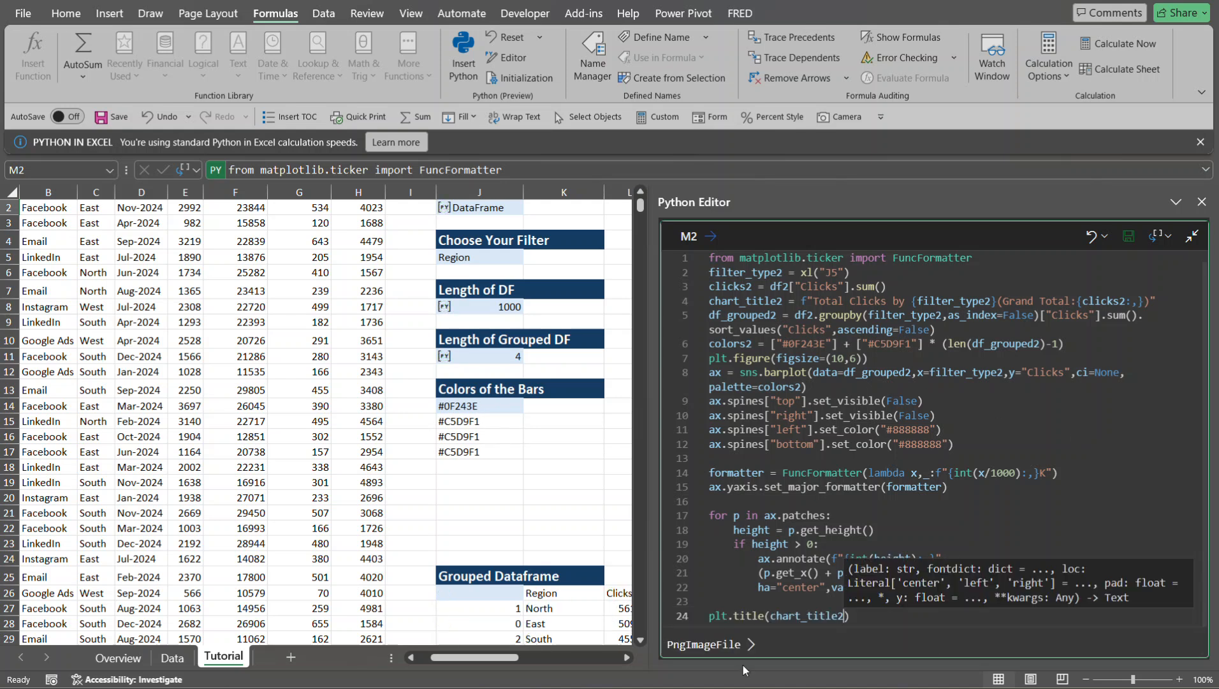
- Check the title in the M2 chart preview and close the Python Editor
left_click(752, 644)
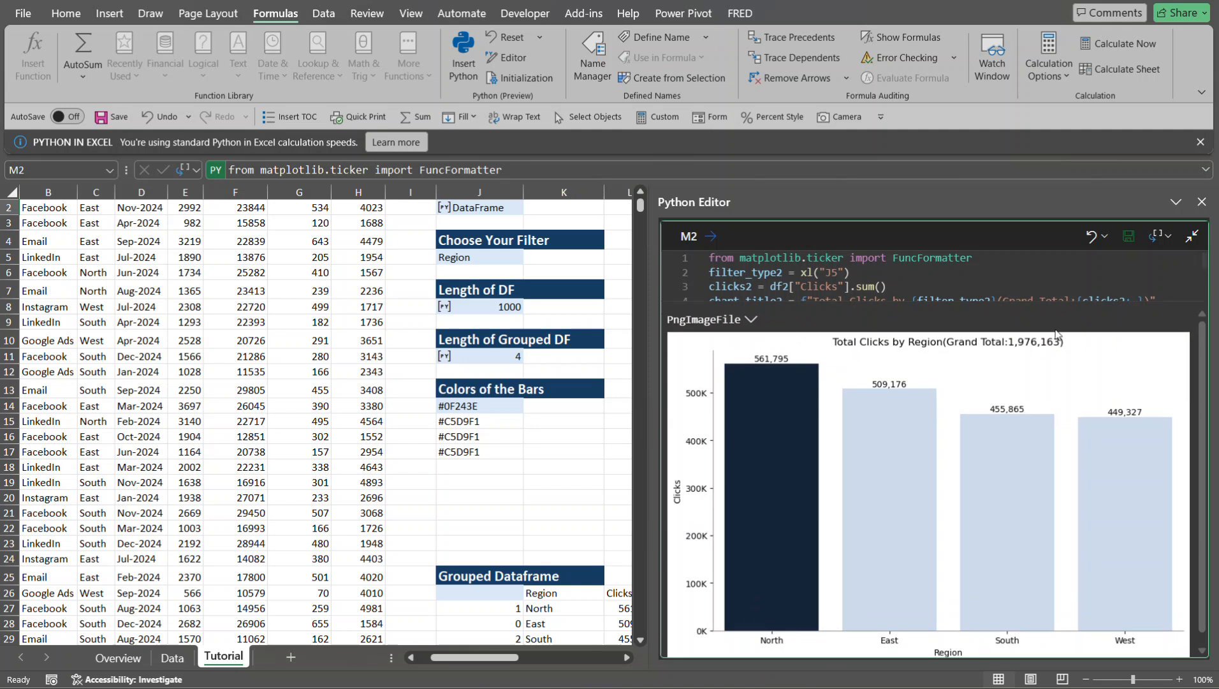
left_click(1202, 202)
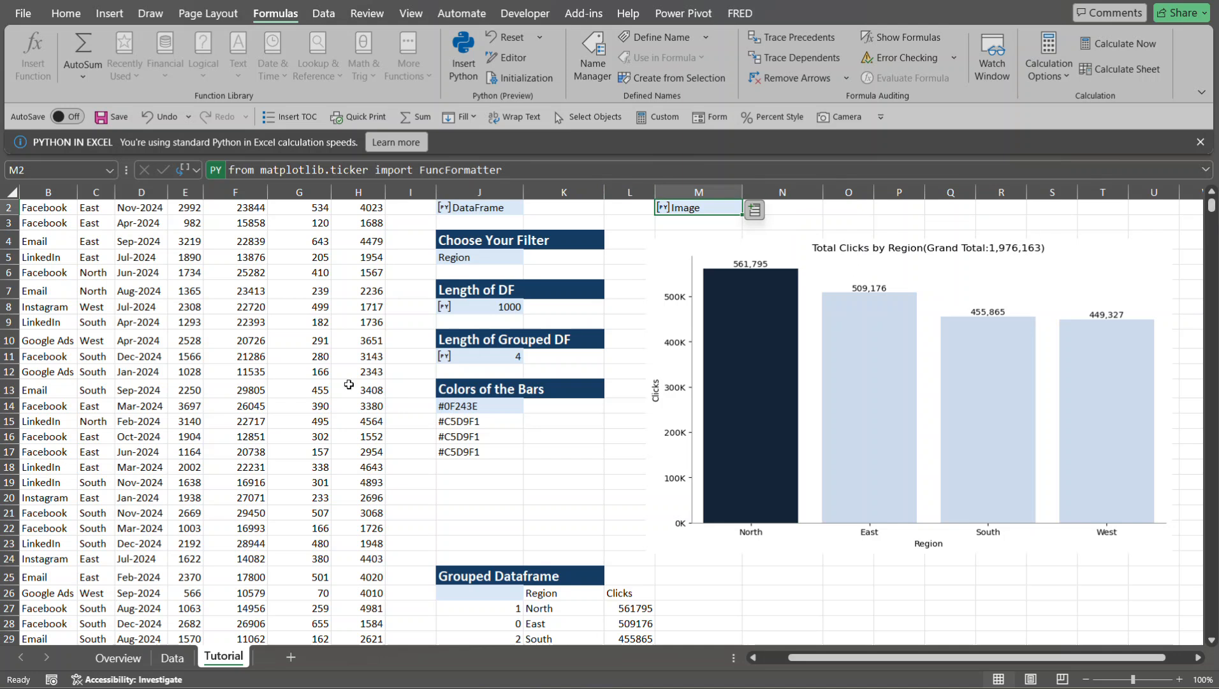
- Set the filter in cell J5 to Channel
left_click(513, 255)
left_click(530, 256)
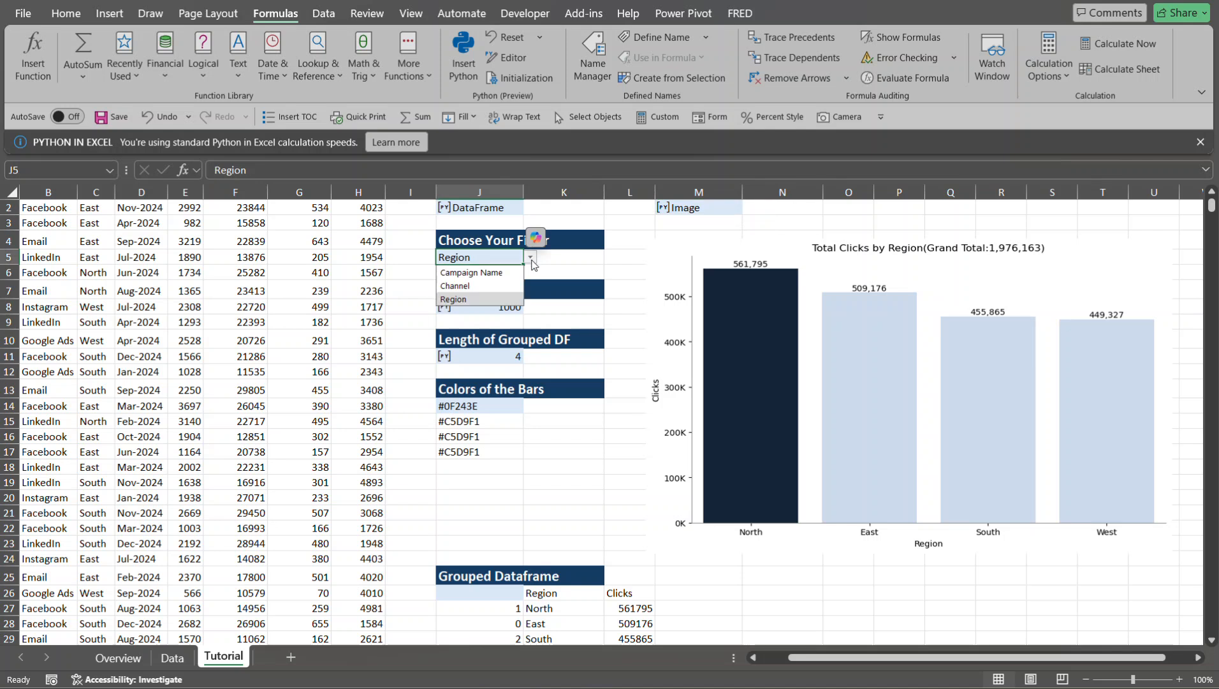
left_click(504, 288)
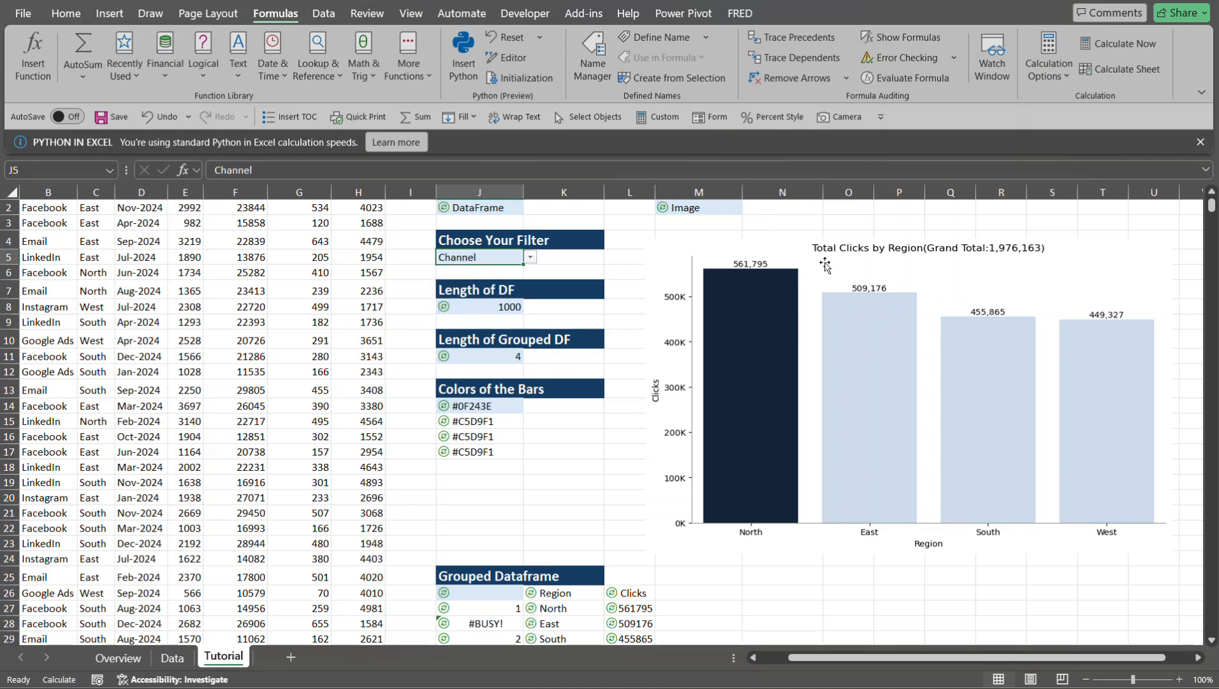